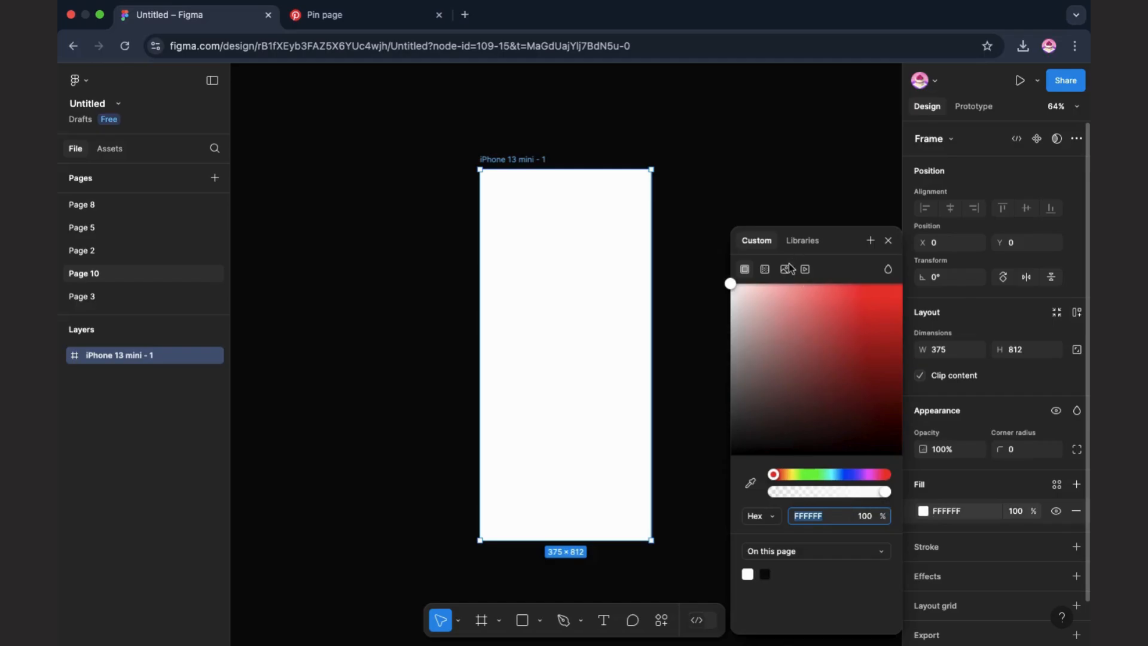
- Replace the white fill of the iPhone 13 mini frame with the downloaded burger and fries photo as an image fill
click(785, 269)
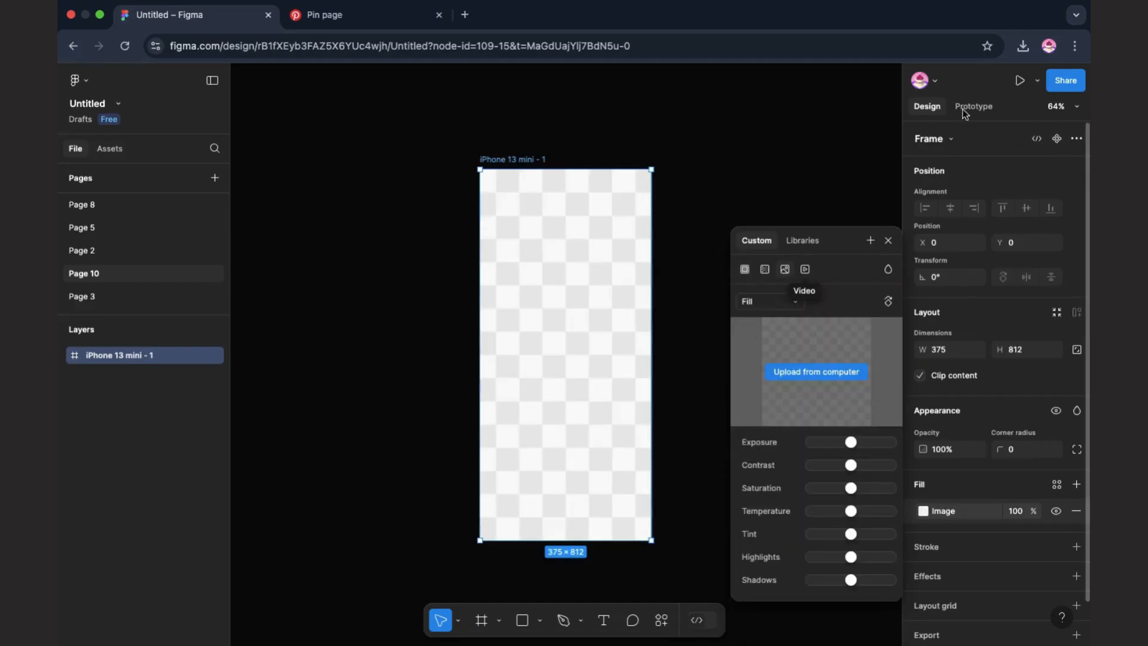
click(1022, 46)
scroll(919, 220, down, 5)
drag(882, 248, 772, 380)
key(Escape)
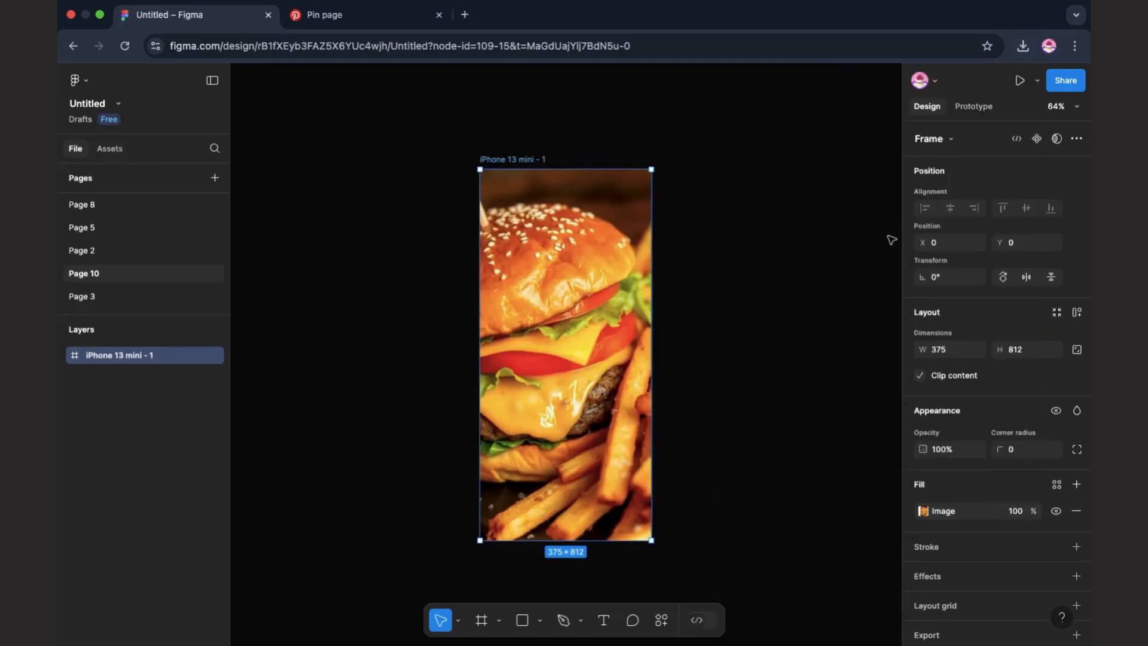
- Place a 100 × 100 circle on the burger photo and set its fill color to E42222
click(540, 620)
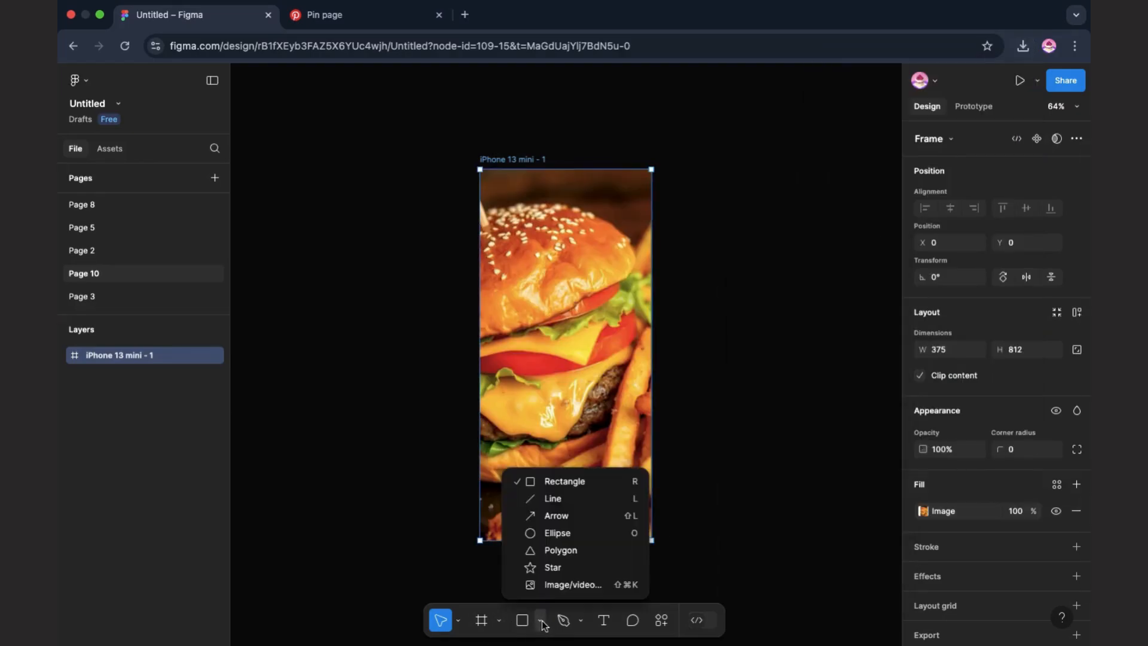
click(555, 531)
click(553, 400)
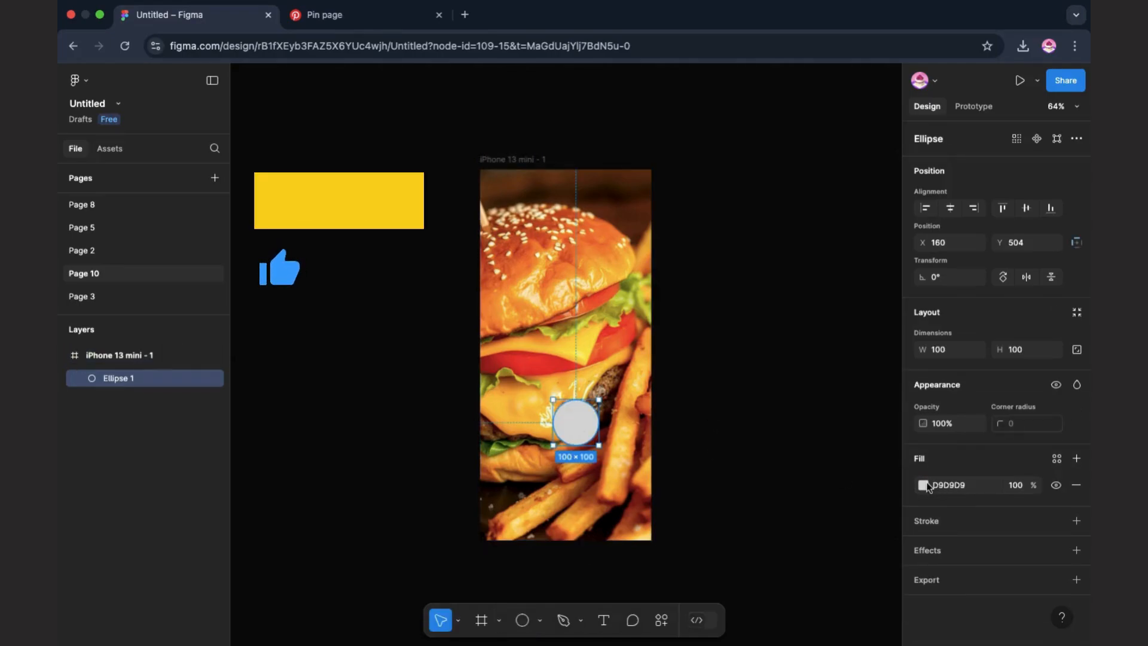
click(924, 484)
text(E42222)
key(Return)
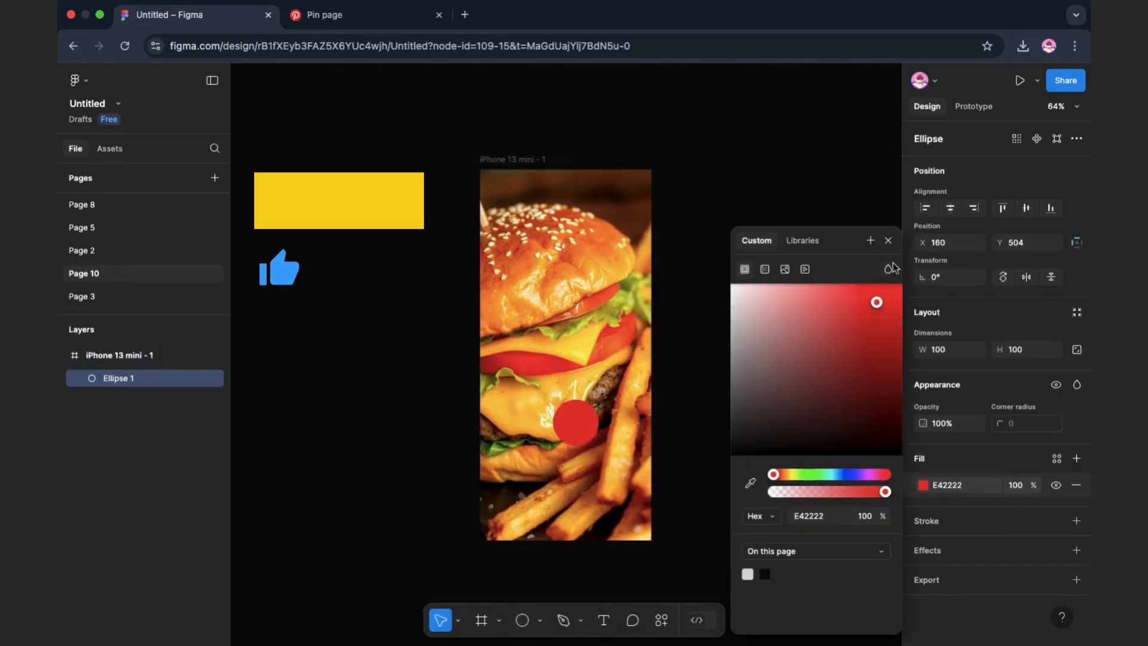
click(888, 241)
- Stretch the red circle into a wide ellipse of about 670 × 492 that covers the lower part of the frame
drag(553, 400, 476, 382)
drag(600, 384, 656, 367)
drag(450, 459, 440, 464)
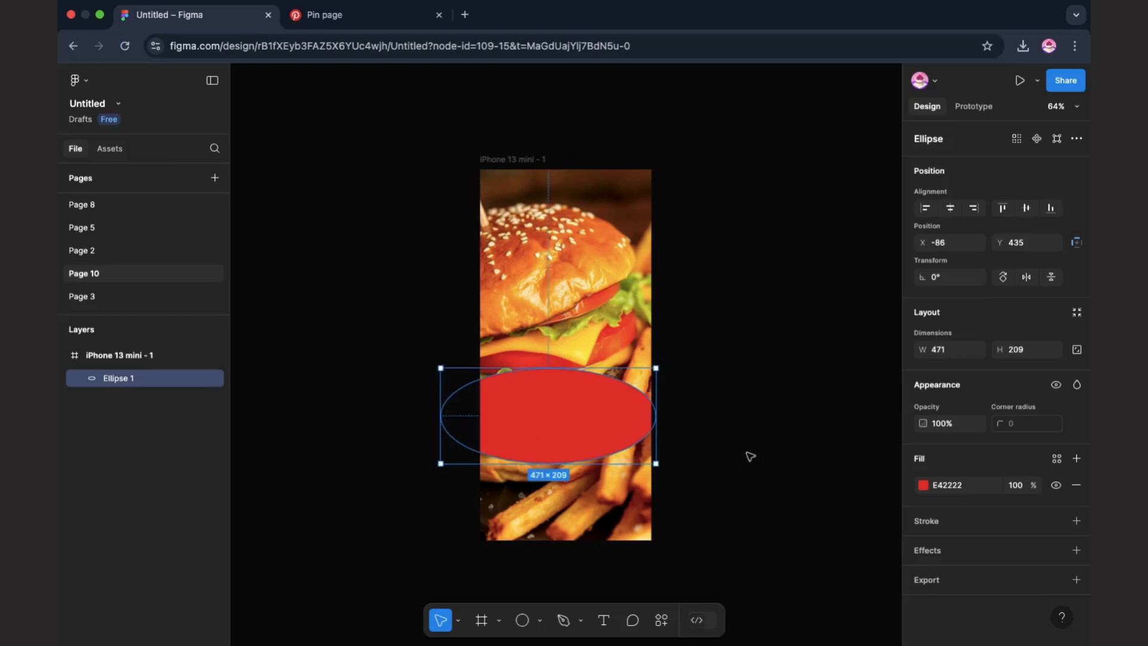
drag(659, 462, 711, 562)
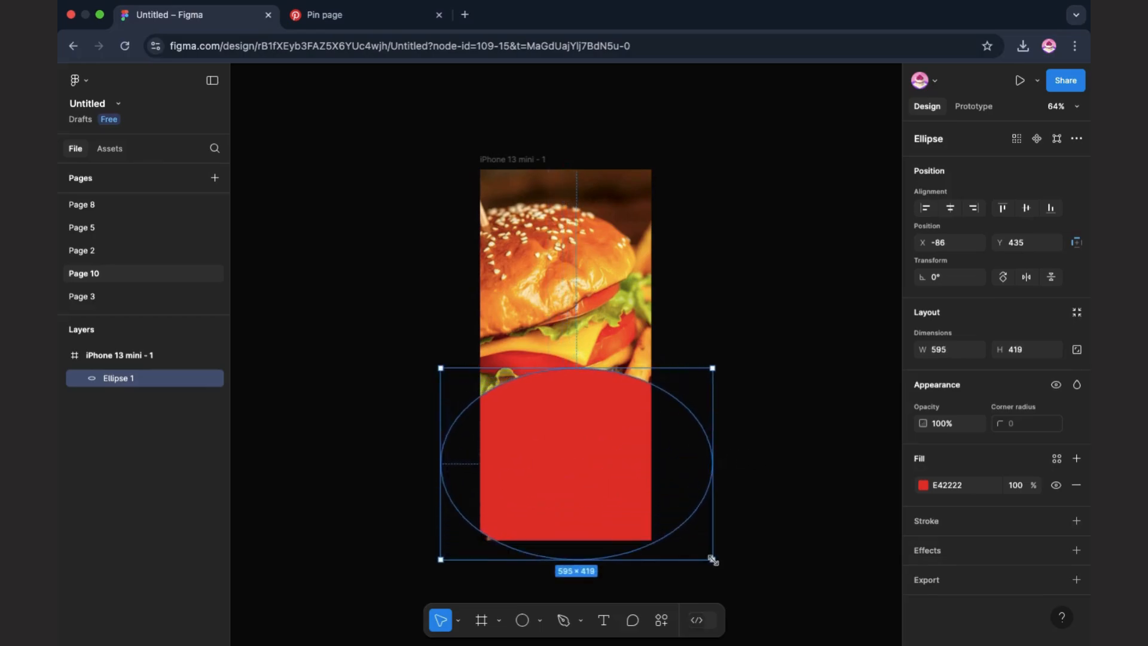
drag(443, 369, 415, 341)
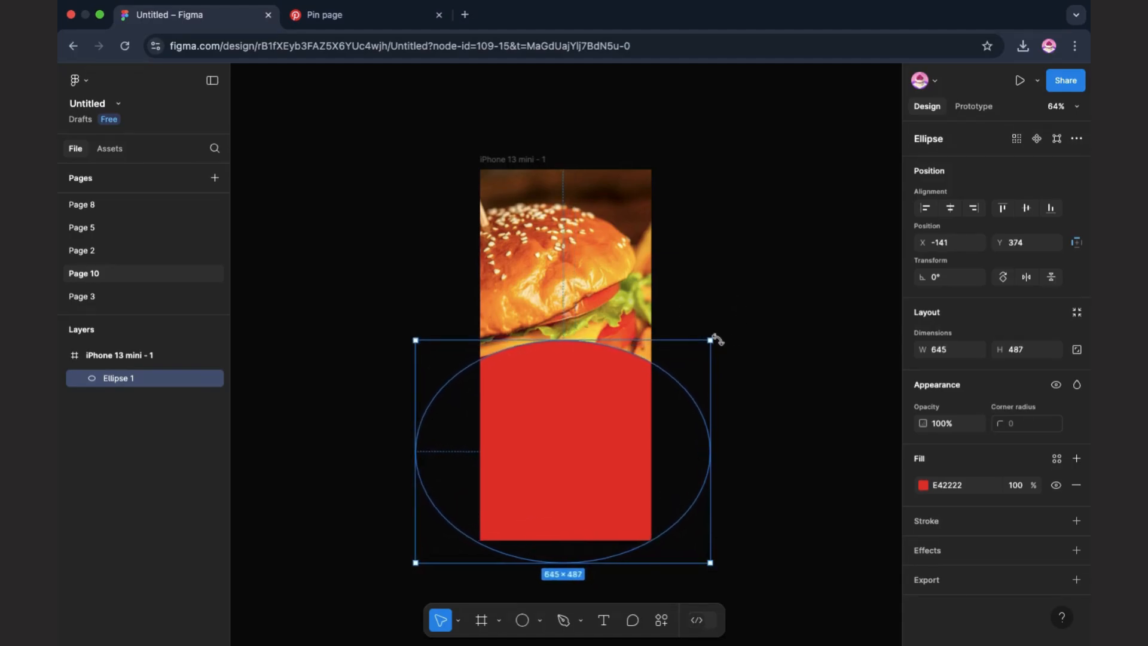
drag(712, 341, 721, 338)
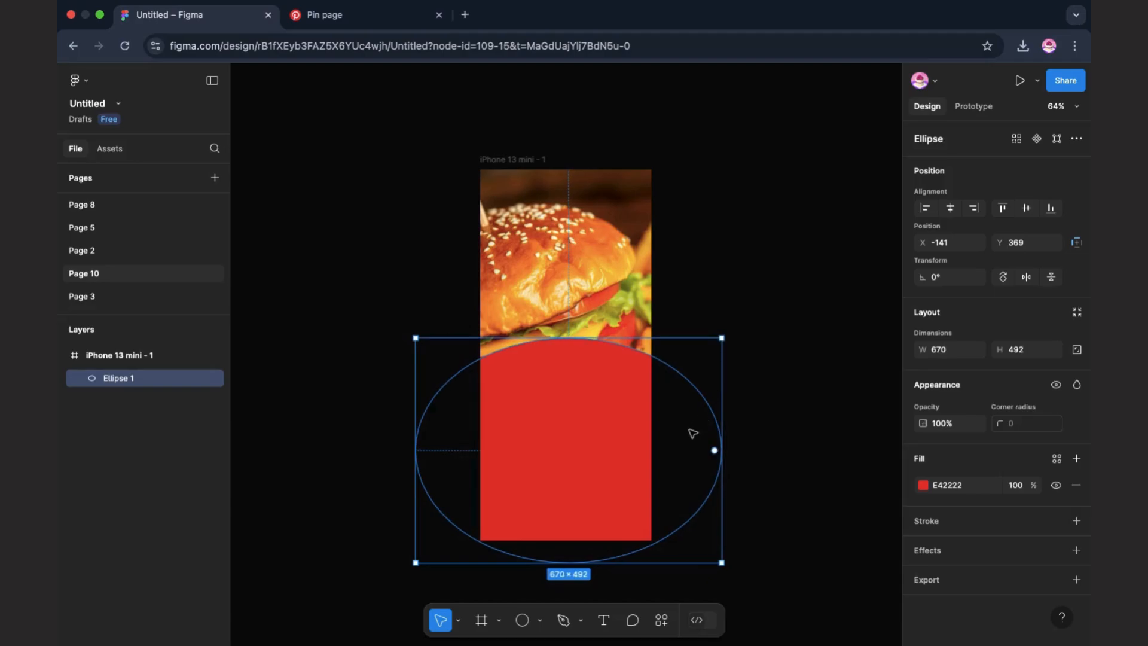
- Enlarge the red ellipse to about 679 × 497 and center it horizontally in the frame at about X -152, Y 361
click(783, 355)
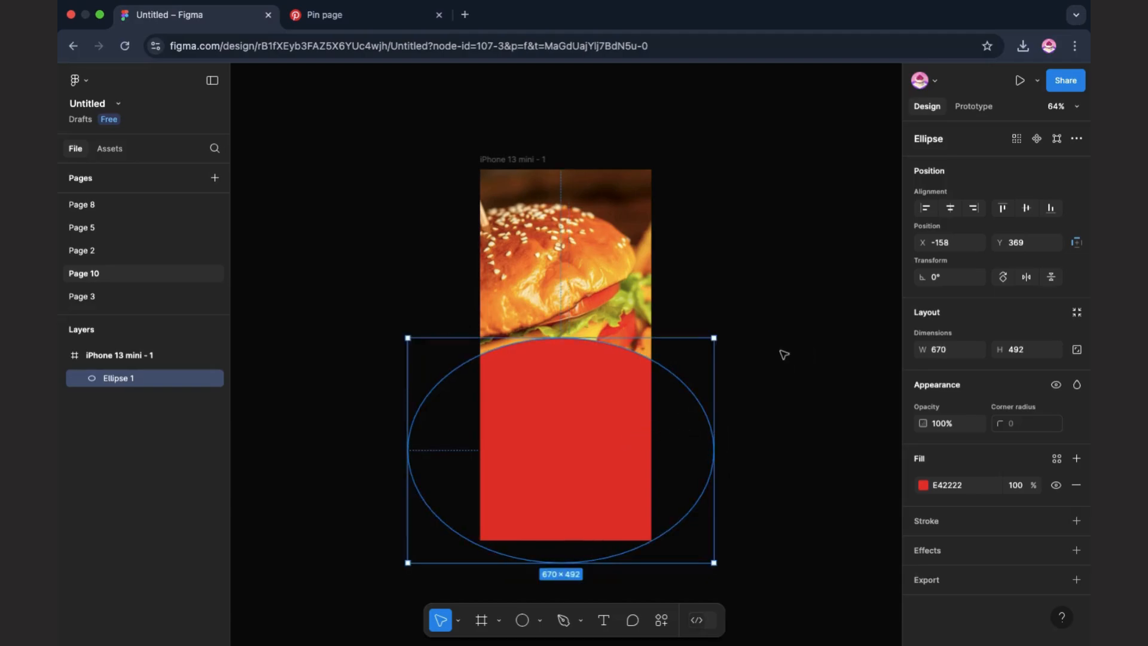
click(618, 405)
drag(714, 338, 719, 336)
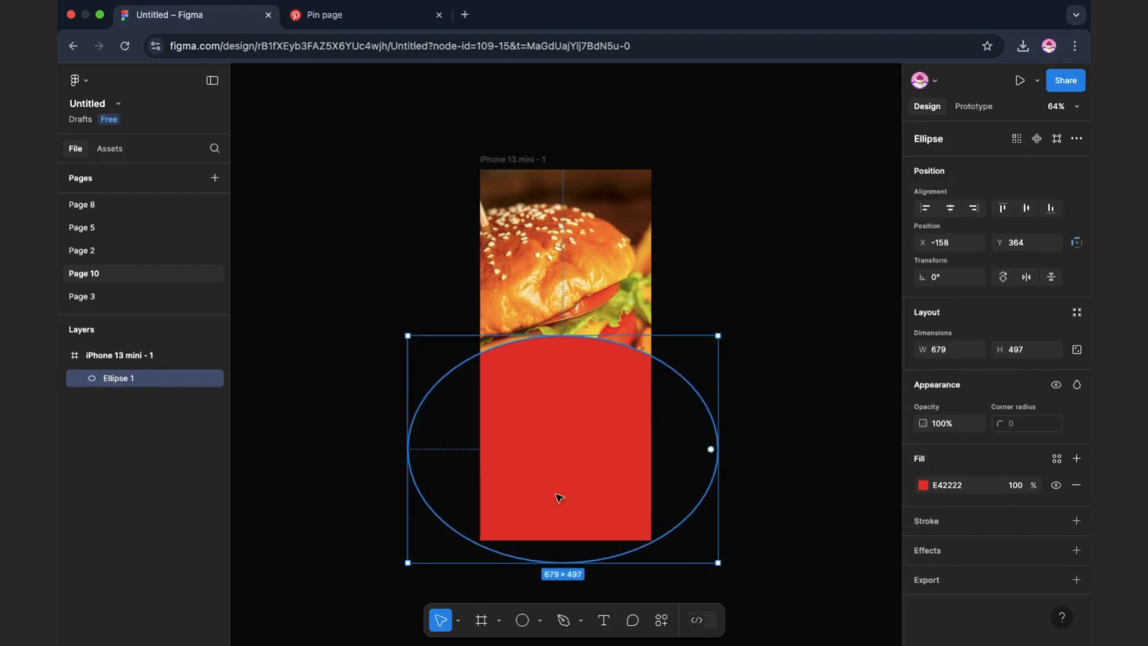
mouse_move(549, 505)
mouse_down()
mouse_move(538, 502)
mouse_move(549, 505)
mouse_up()
click(742, 263)
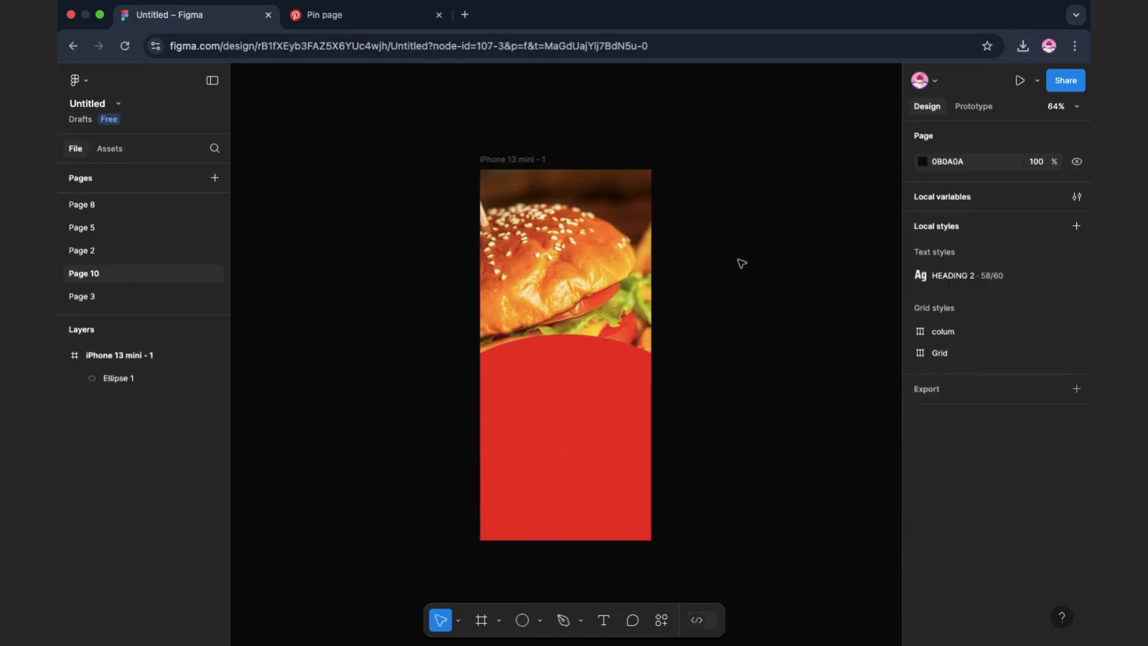
- Set the frame's image fill to Crop, then shrink and move the photo so the whole burger shows above the red ellipse
click(585, 259)
click(925, 511)
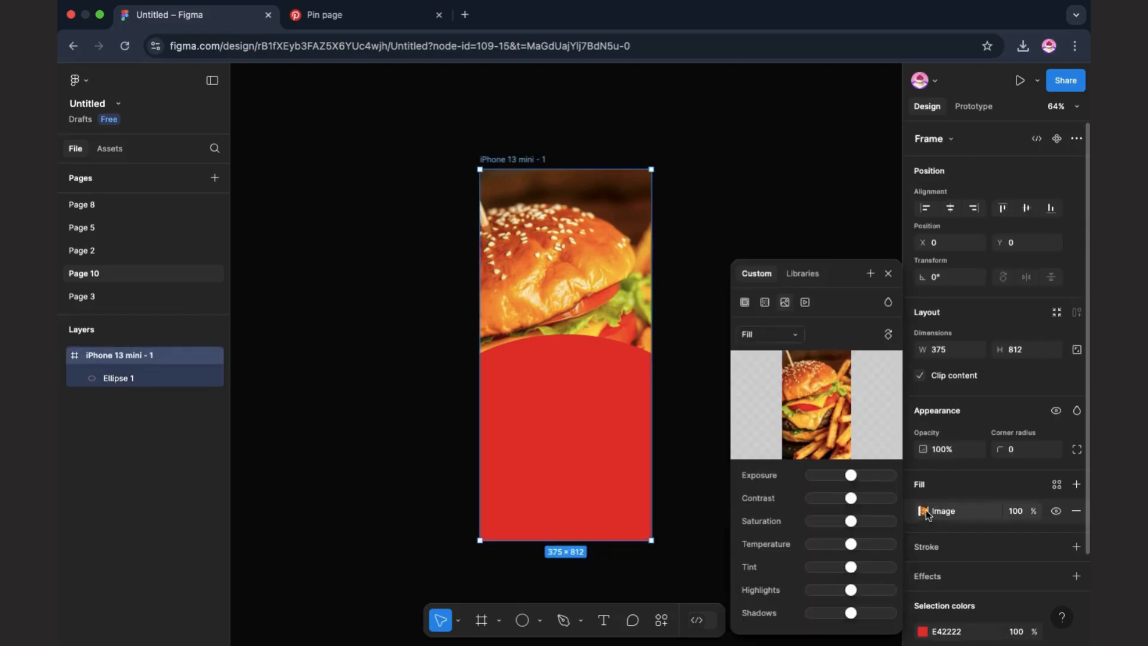
click(776, 335)
click(768, 362)
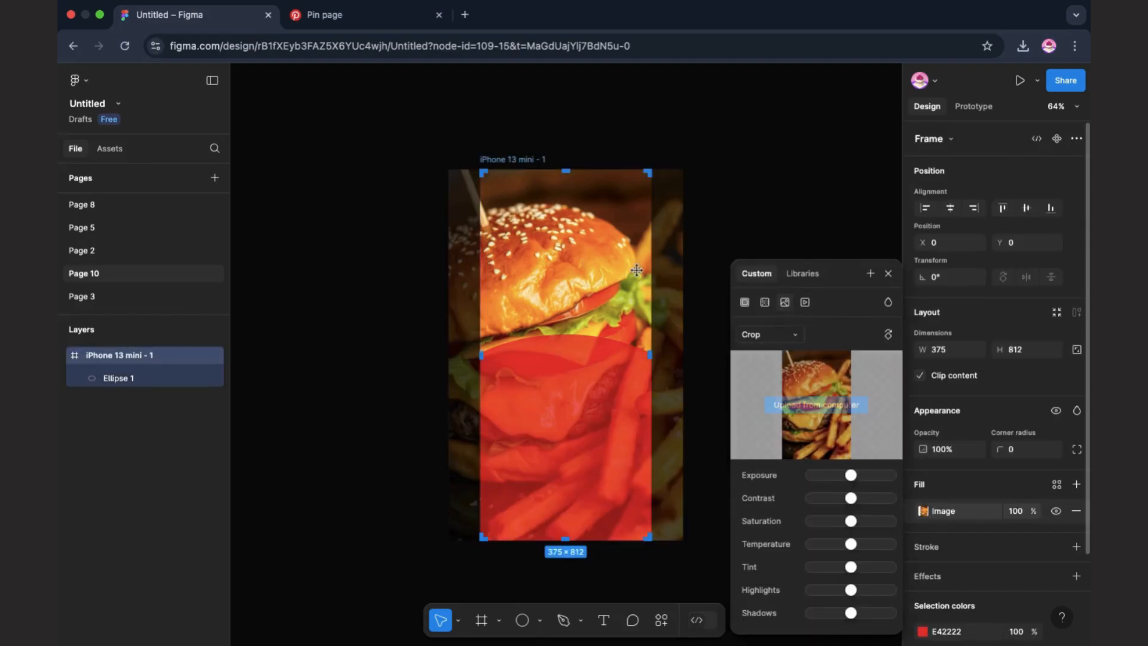
drag(684, 540, 670, 508)
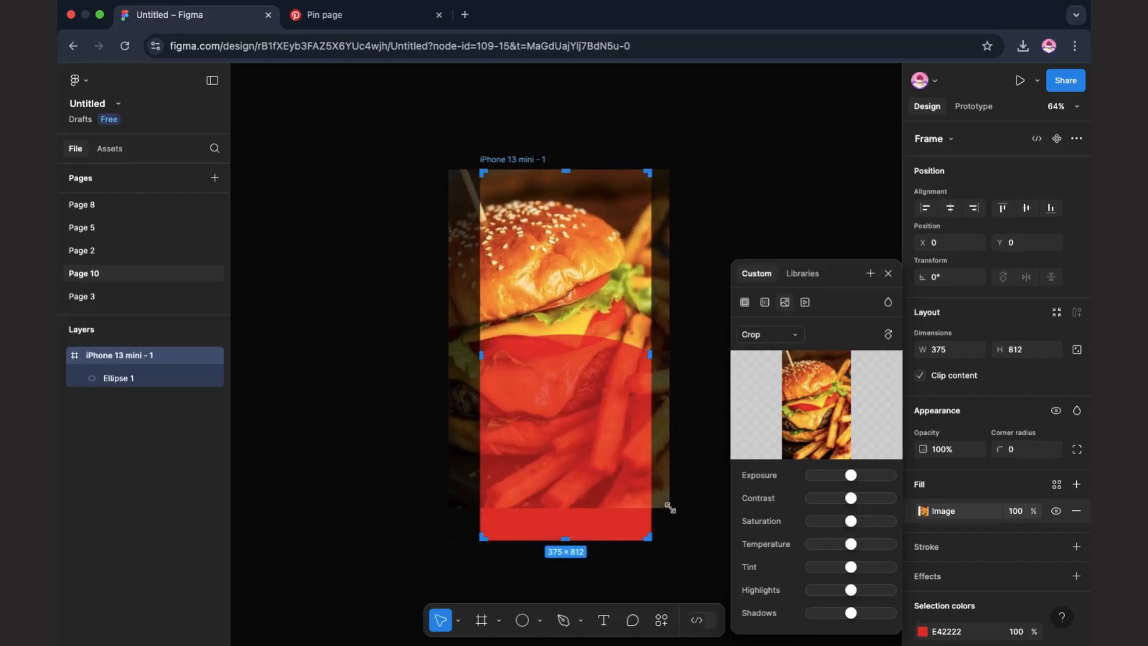
drag(463, 200, 465, 174)
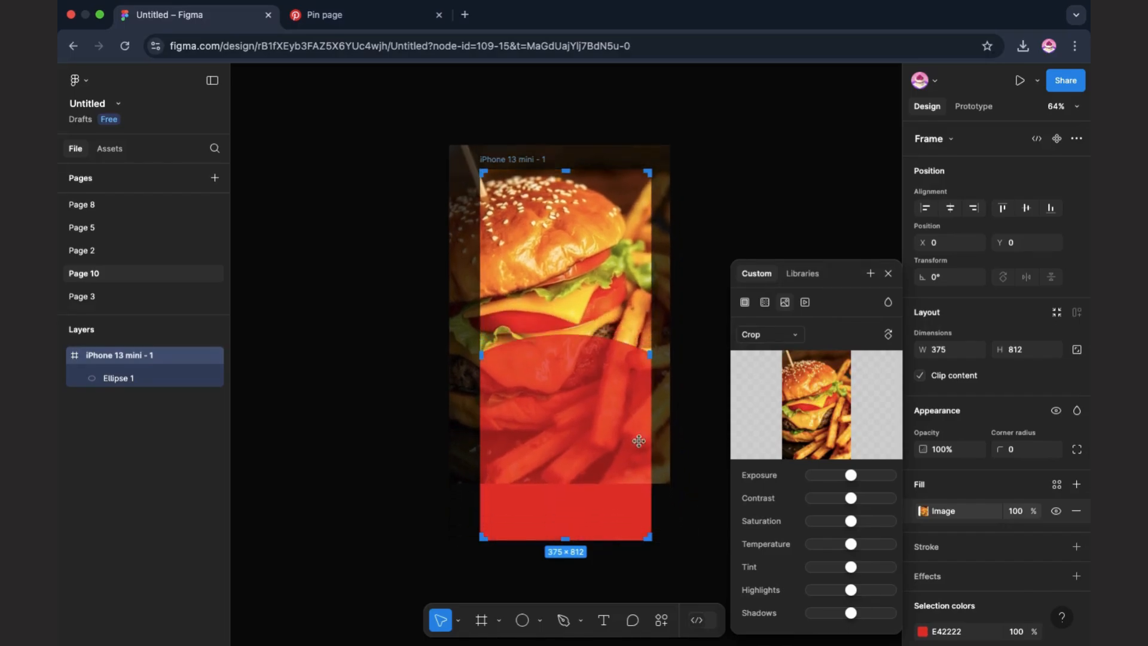
drag(667, 481, 654, 448)
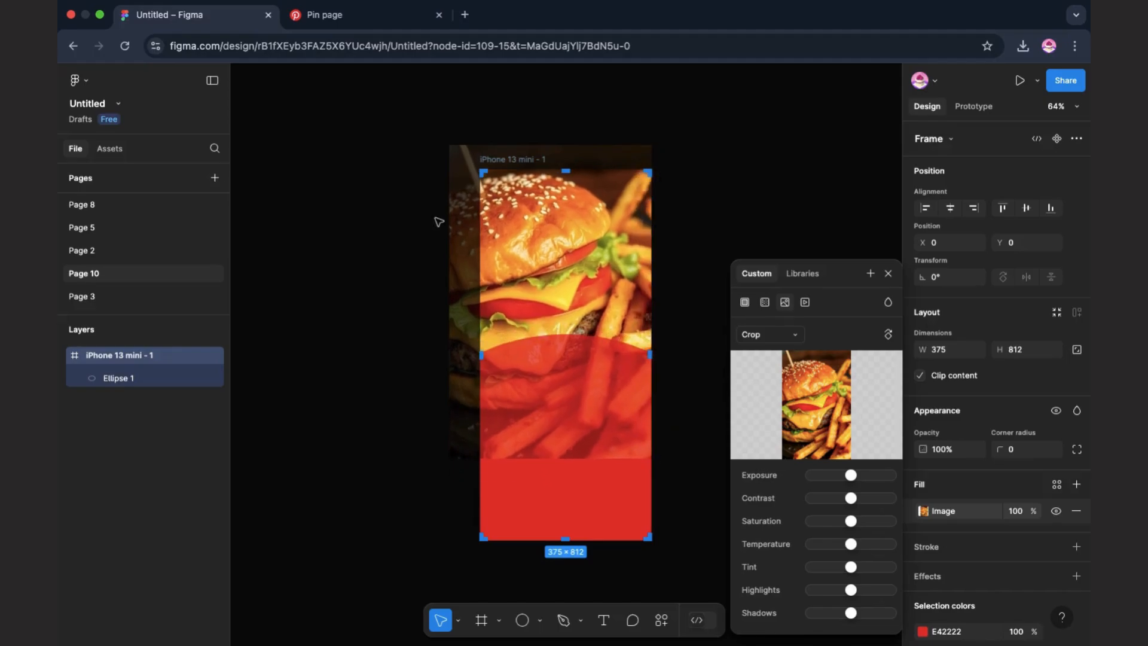
drag(461, 235, 466, 219)
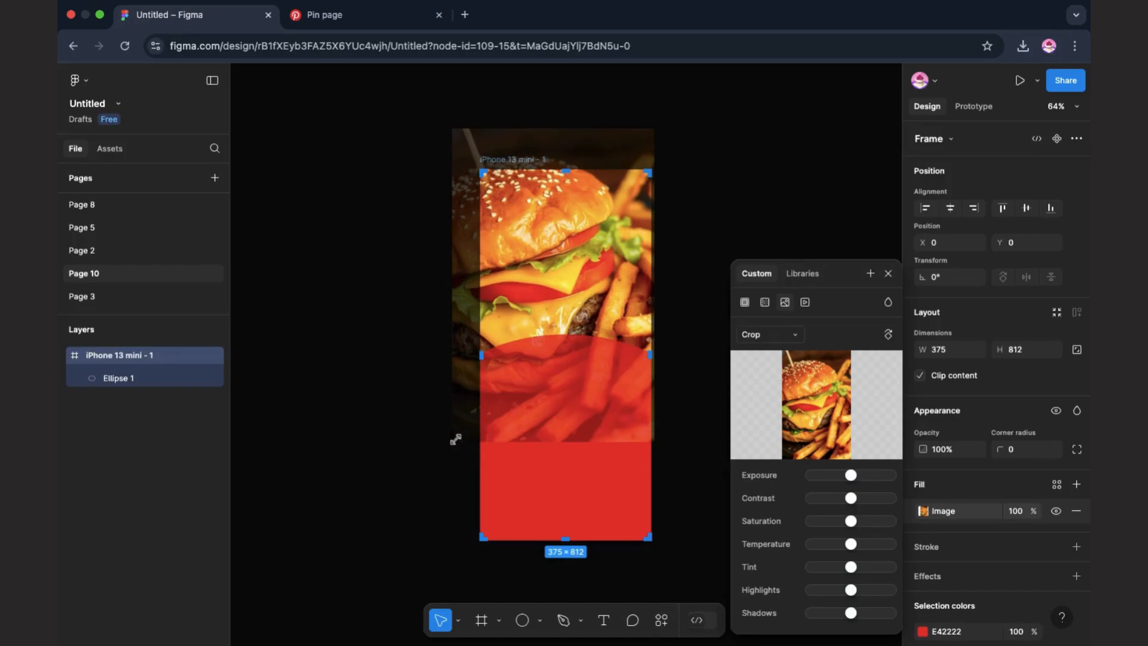
drag(458, 434, 462, 426)
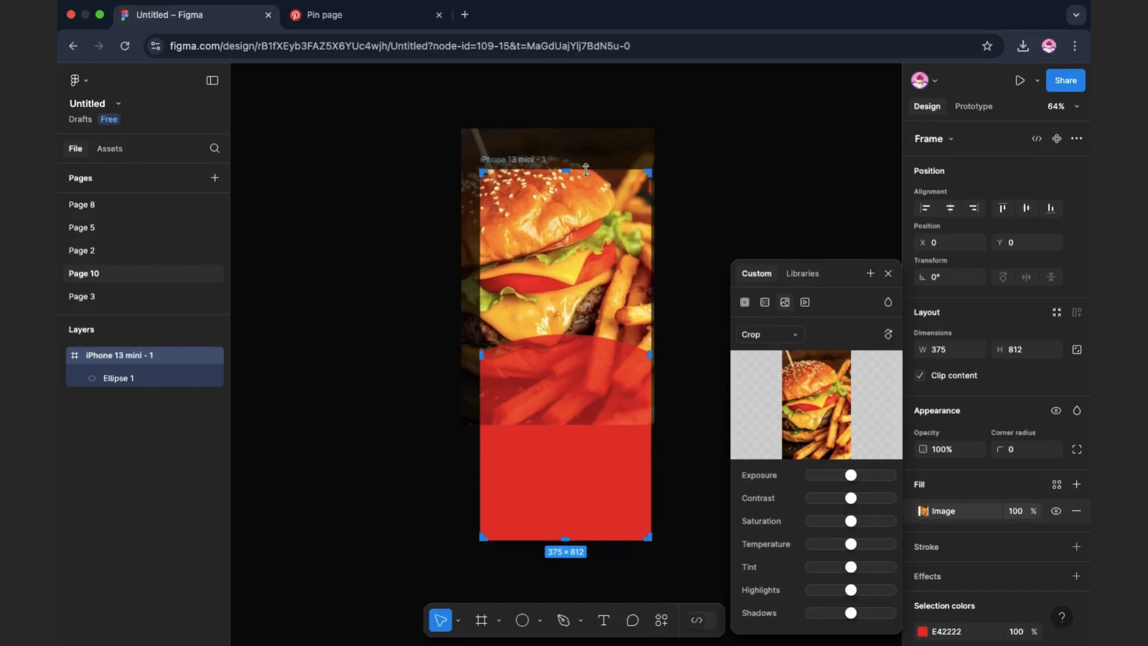
drag(590, 154, 588, 136)
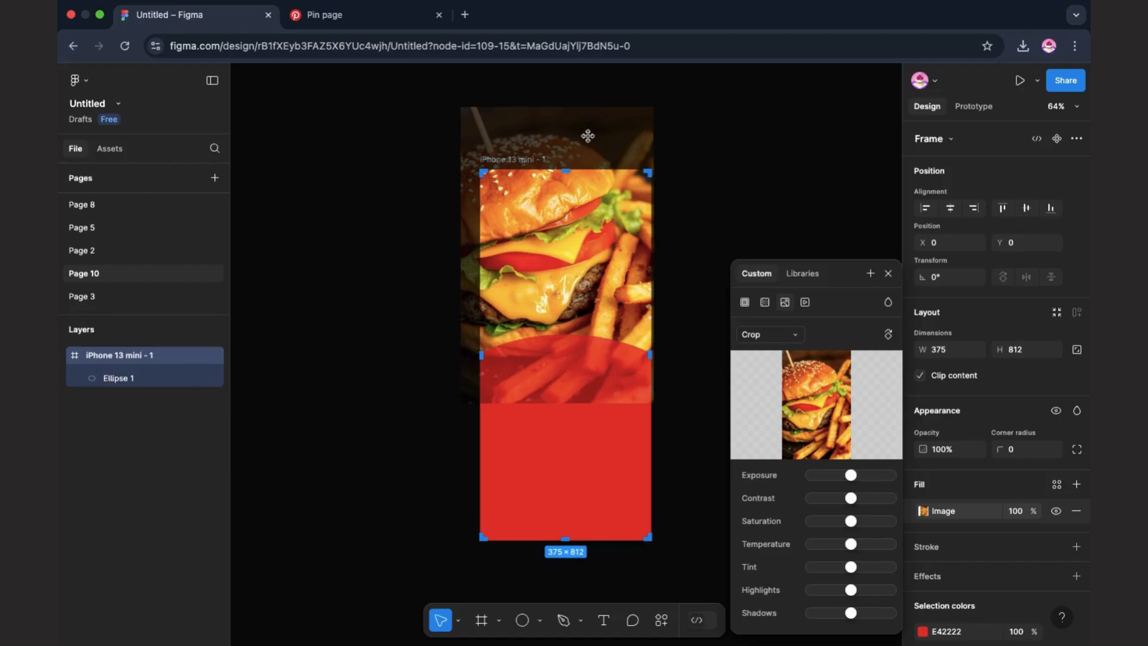
click(889, 275)
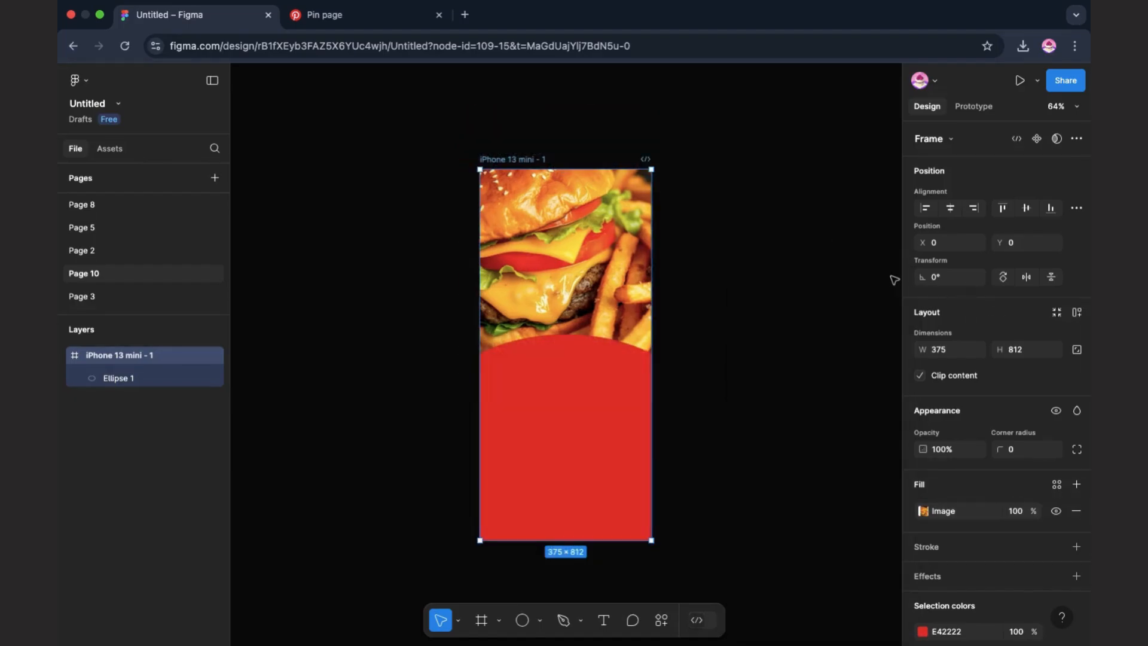
- Add the text "Are you Hungry ?" on the red ellipse and wrap it onto two lines about 157 wide near the ellipse's upper edge
click(613, 418)
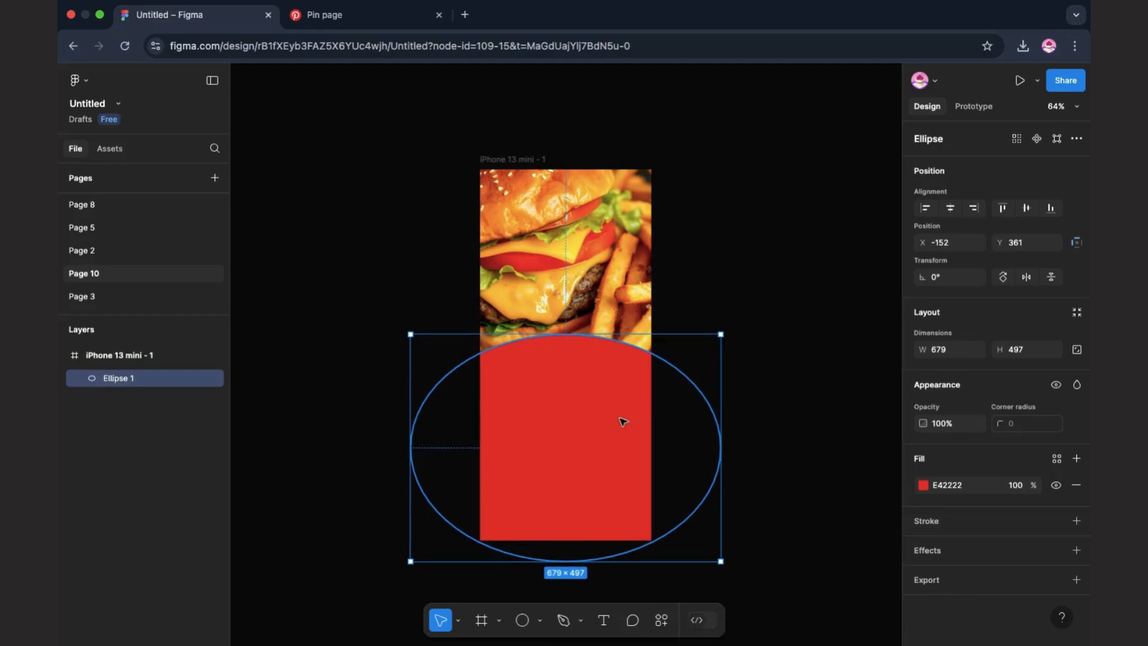
click(603, 621)
click(532, 395)
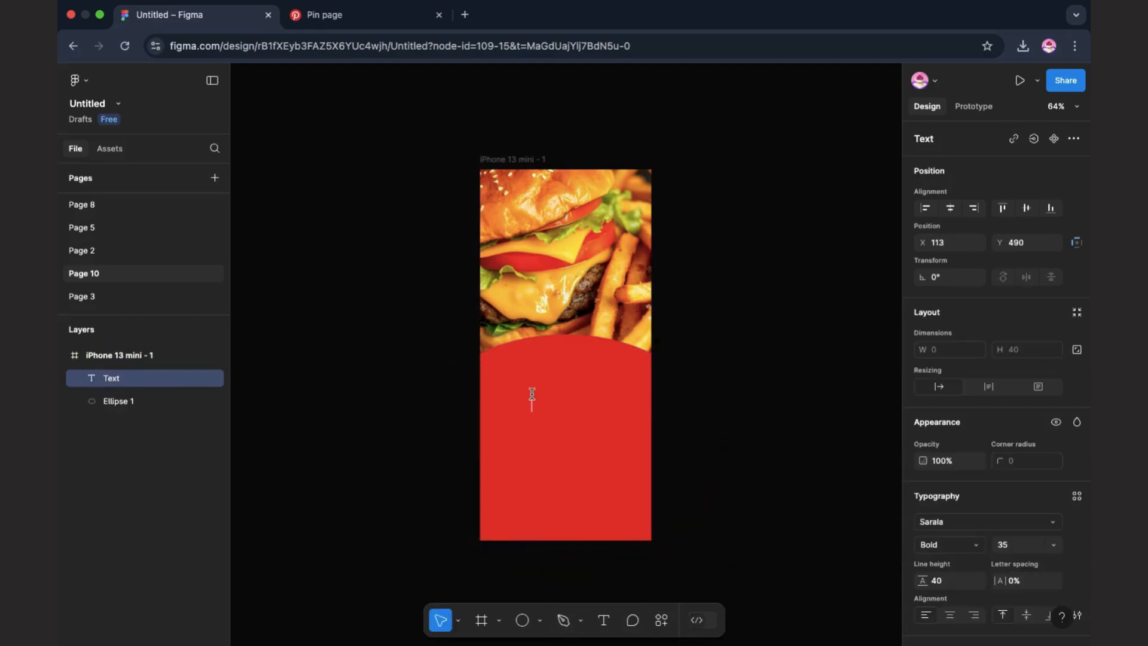
text(Are you HU)
key(BackSpace)
text(ungry)
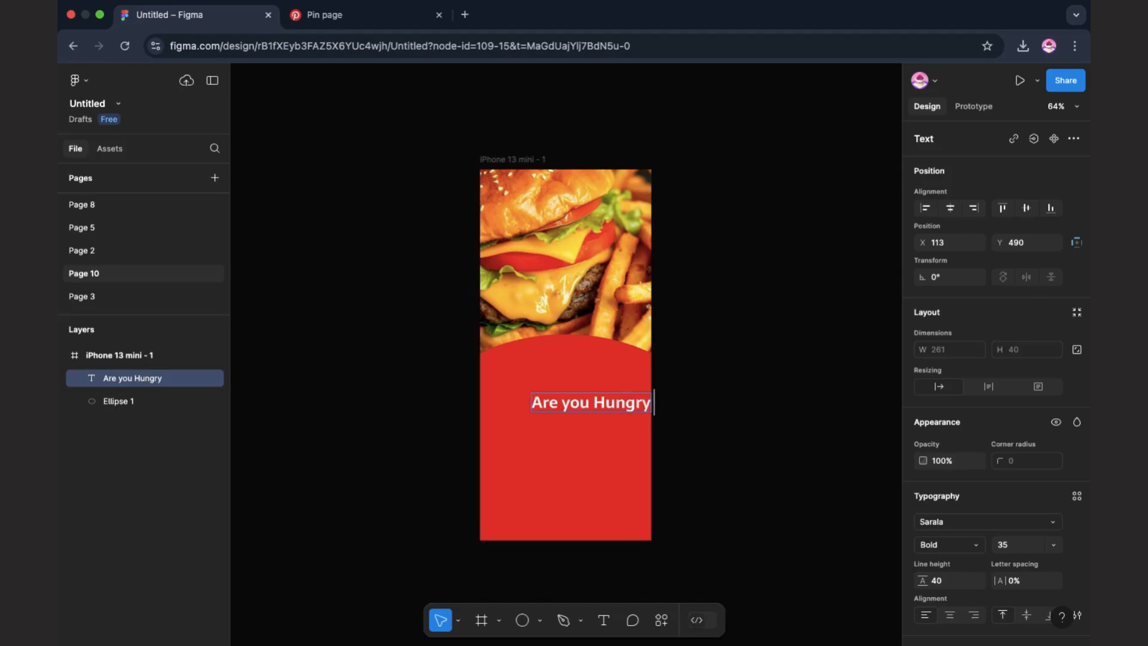
text( ?)
key(BackSpace)
key(BackSpace)
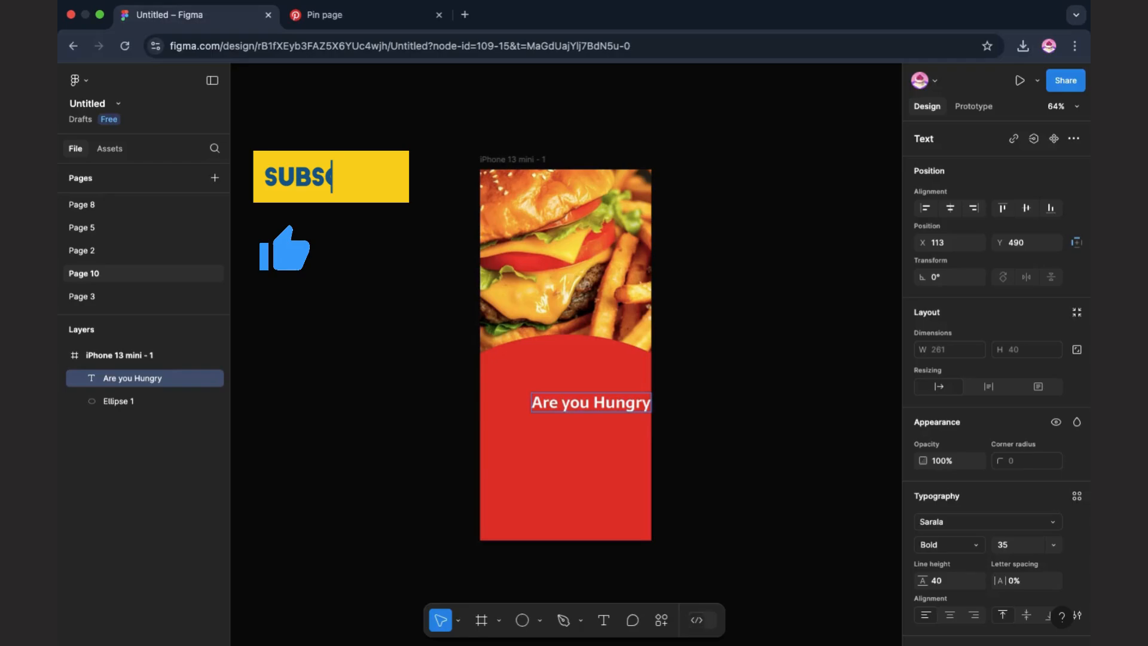
text(?)
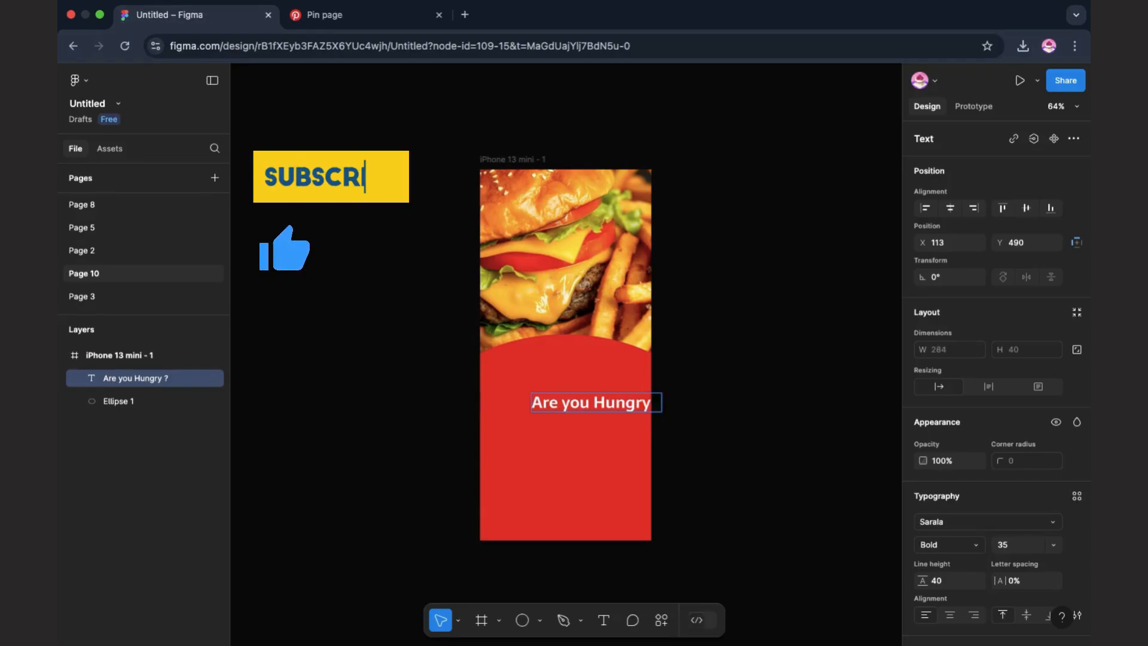
key(Escape)
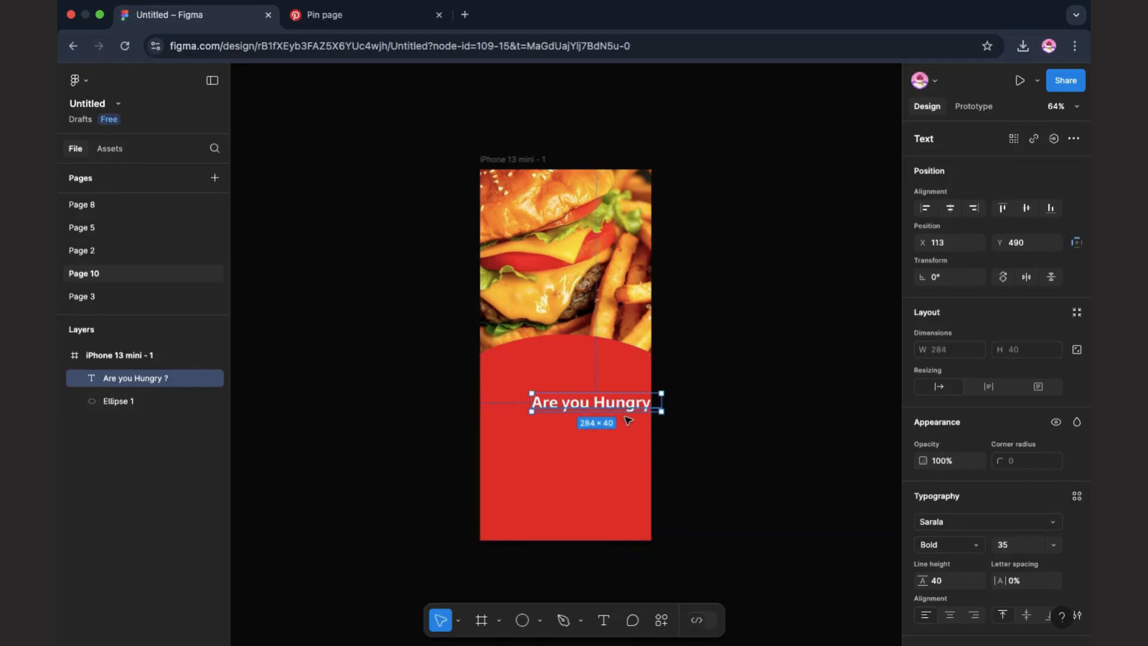
drag(630, 411, 589, 391)
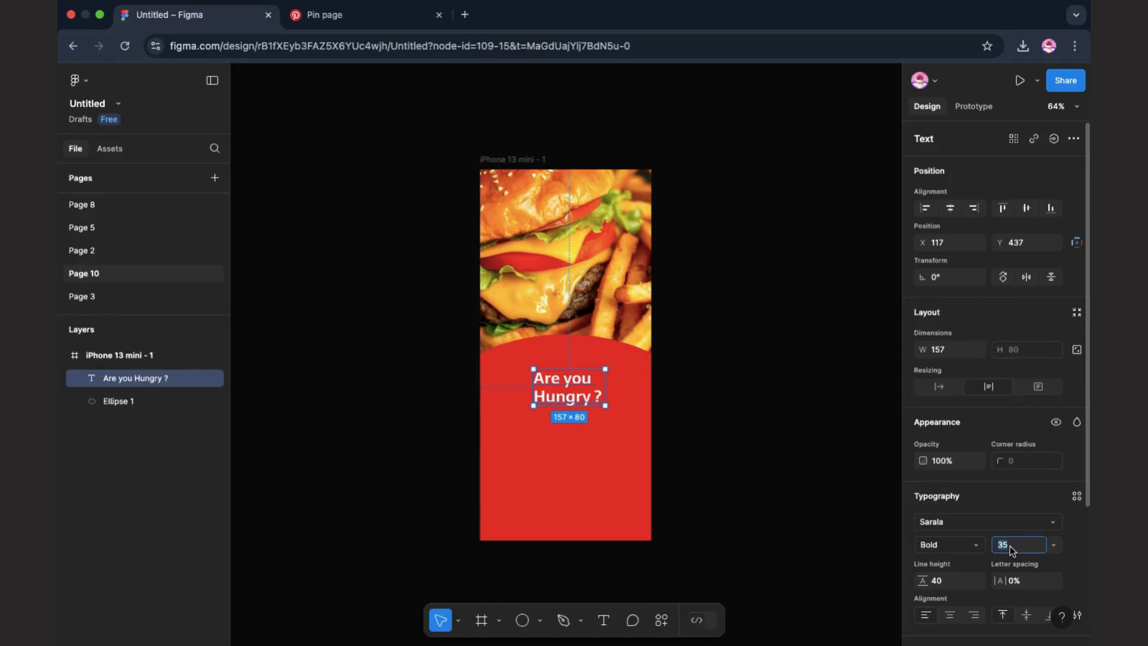
- Try a font size of 40 on the "Are you Hungry ?" text and set it back to 35
key(Return)
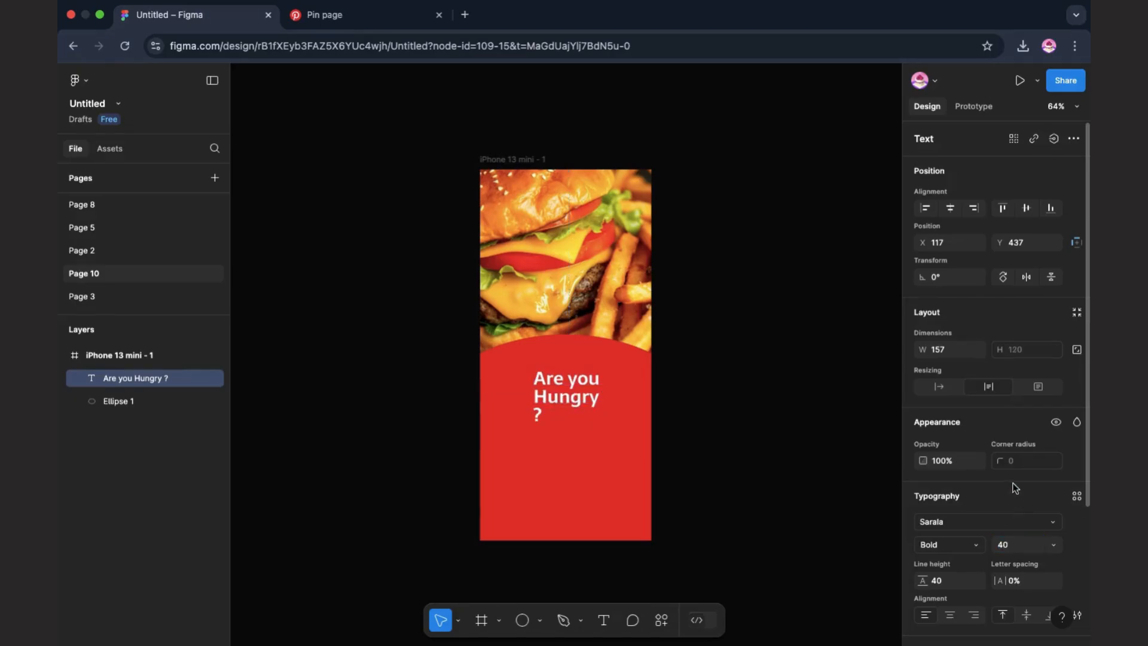
click(1004, 547)
text(35)
key(Return)
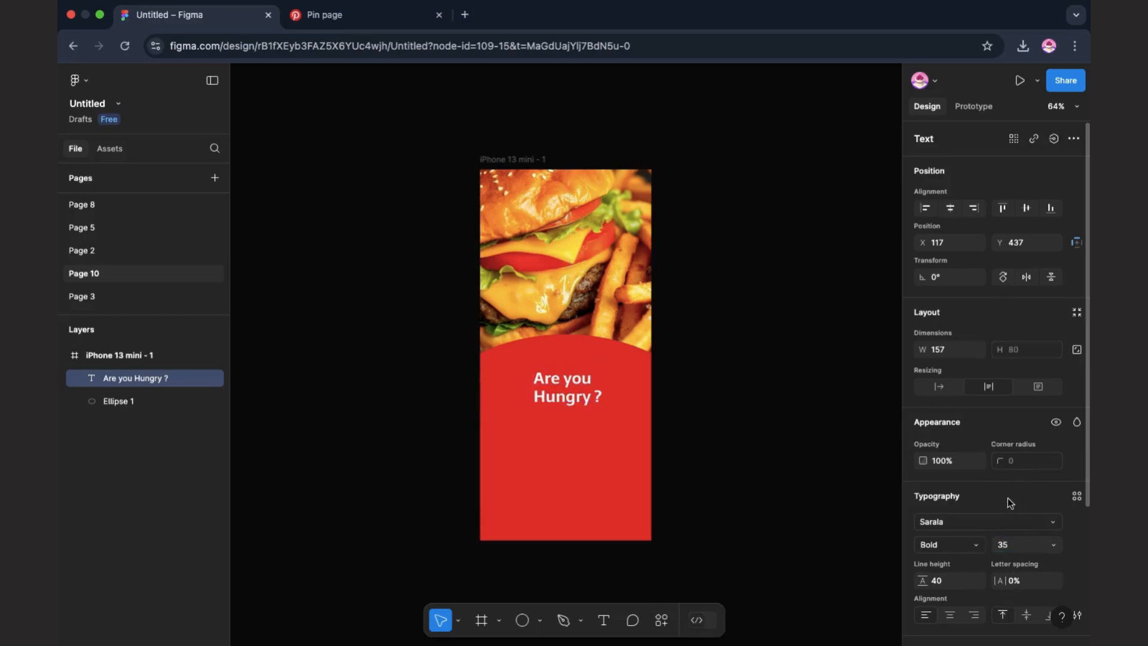
- Try the Sansita font on the "Are you Hungry ?" text and set it back to Sarala
click(960, 521)
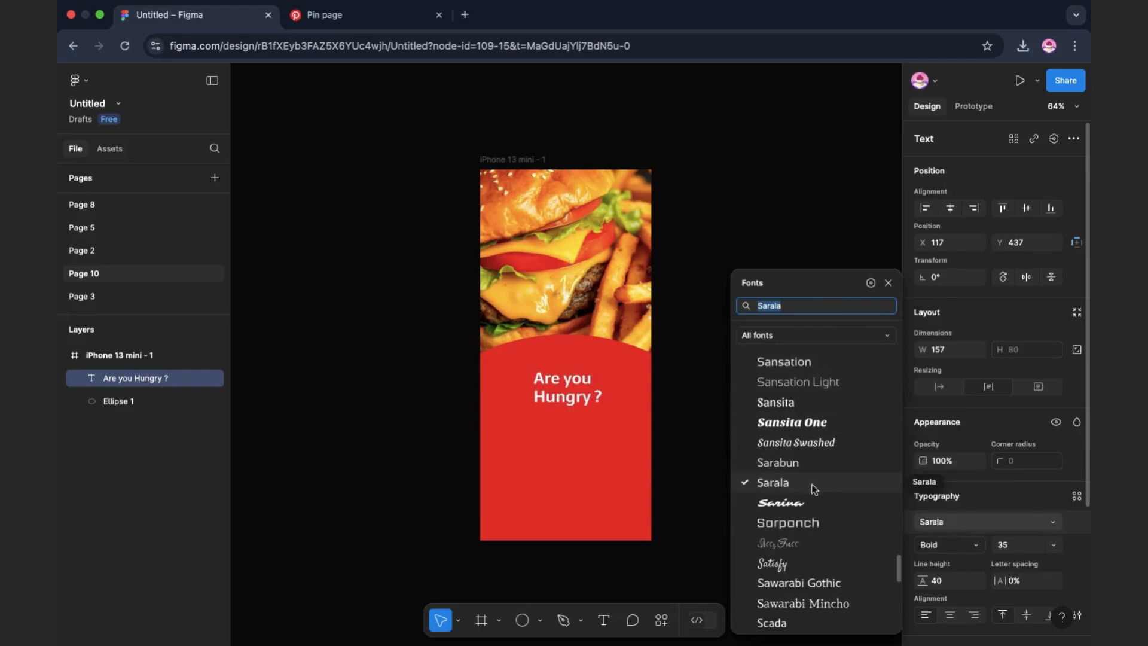
click(812, 403)
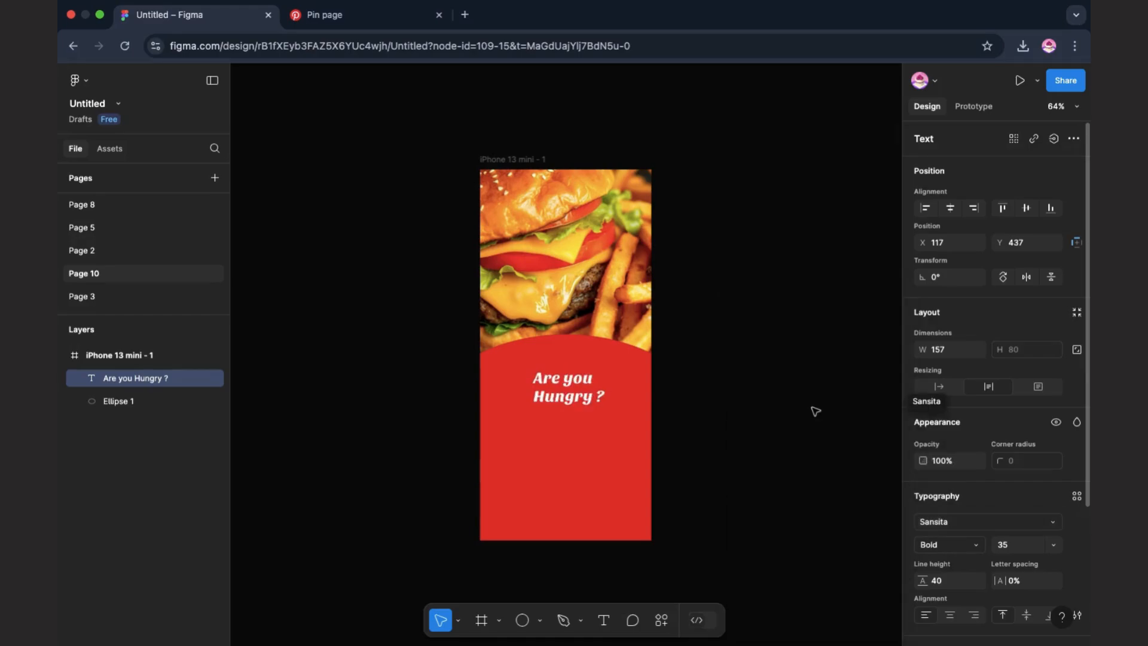
click(971, 528)
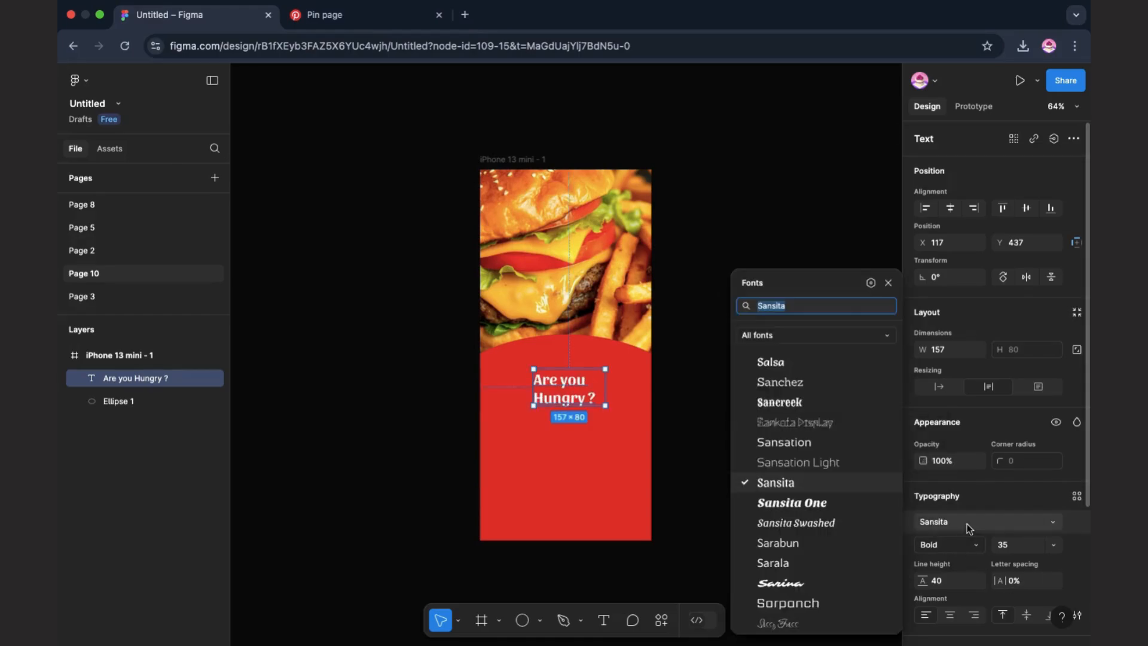
click(850, 307)
key(BackSpace)
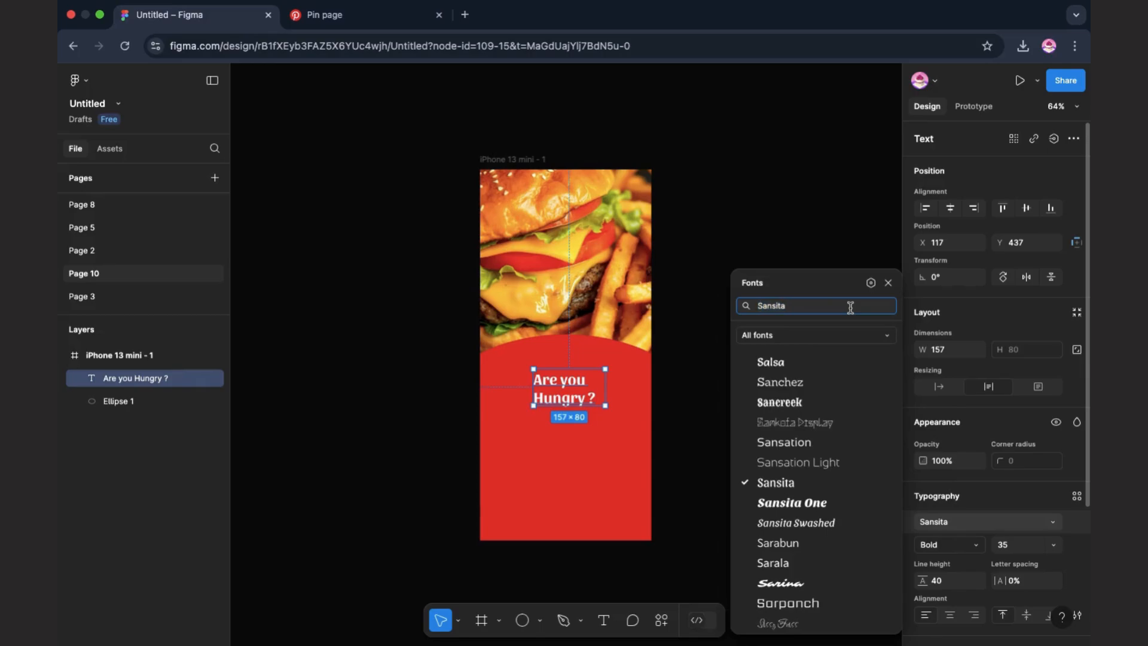
key(BackSpace)
key(BackSpace)
key(BackSpace)
key(BackSpace)
key(BackSpace)
key(BackSpace)
text(sarala)
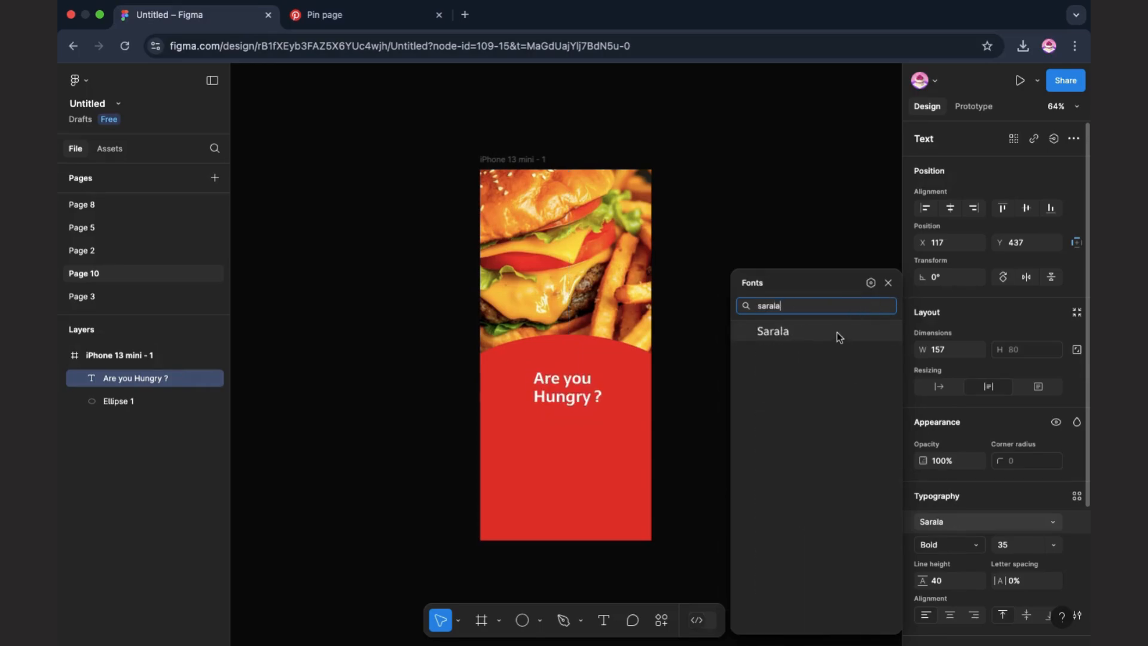
click(837, 332)
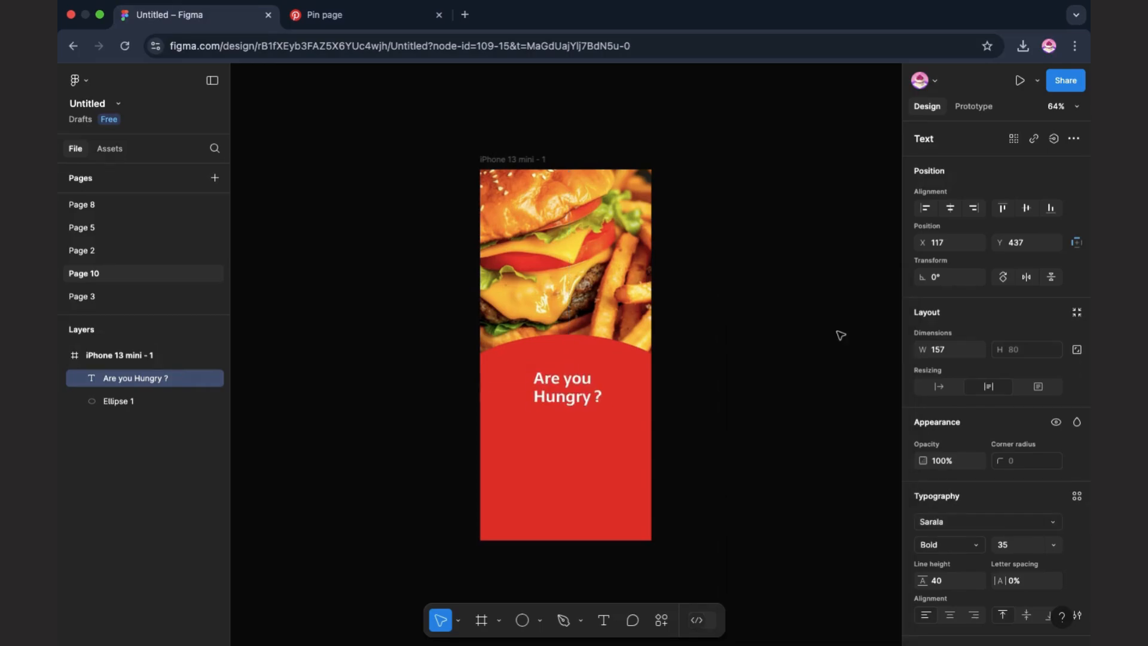
- Move the "Are you Hungry ?" text up on the red panel to about X 117, Y 411
drag(579, 404, 577, 403)
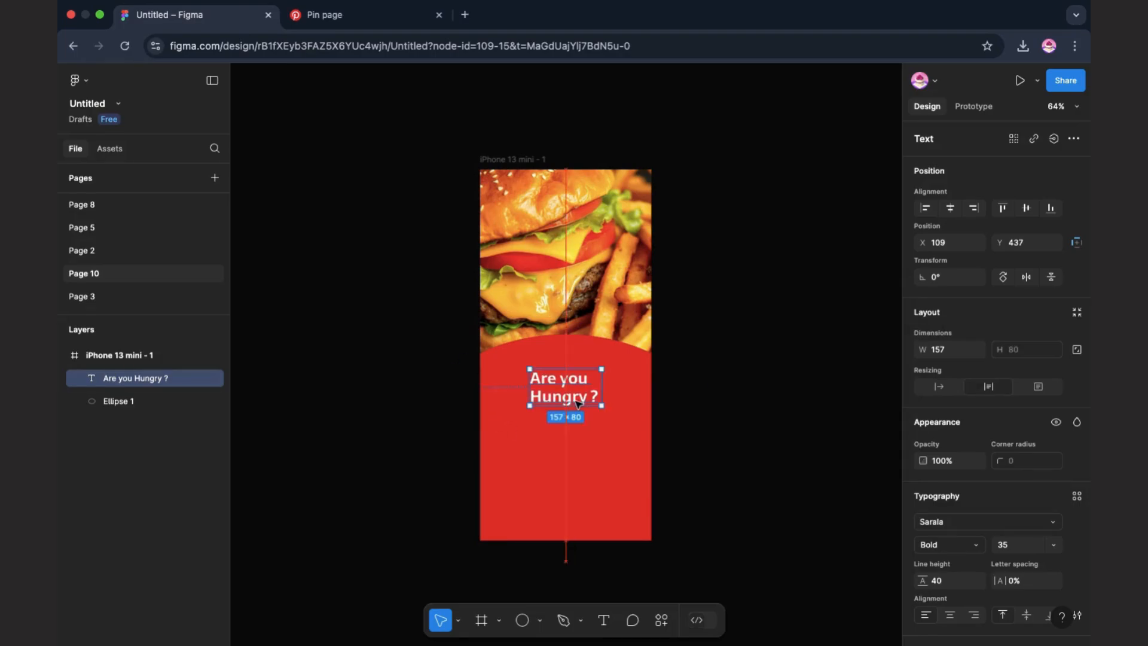
click(690, 394)
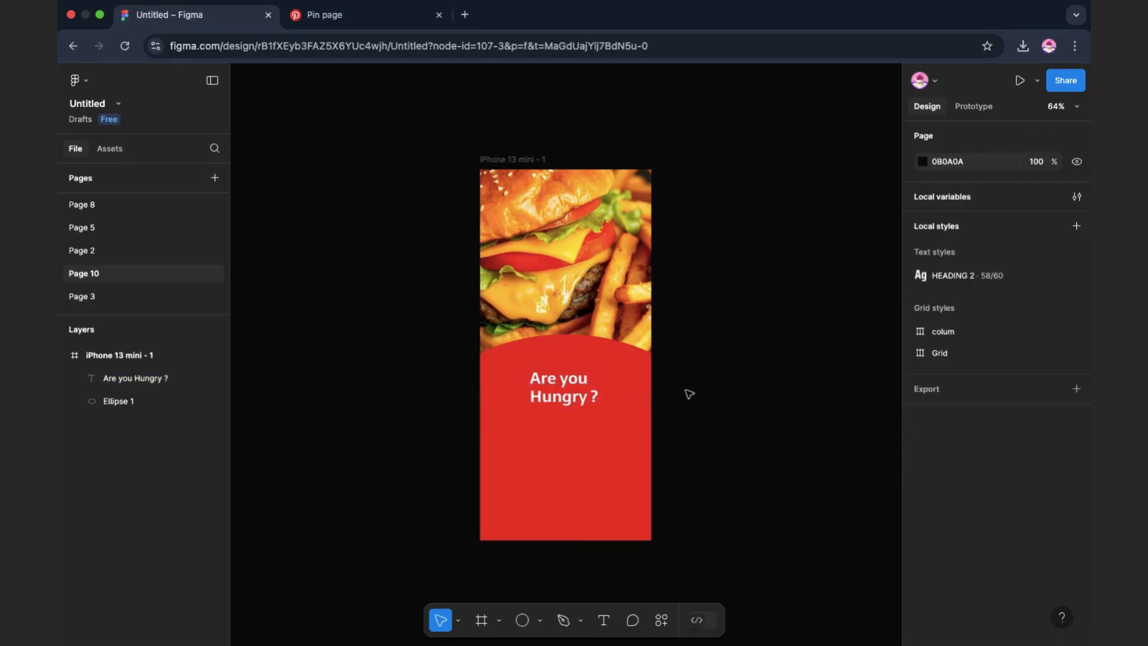
drag(568, 396, 573, 396)
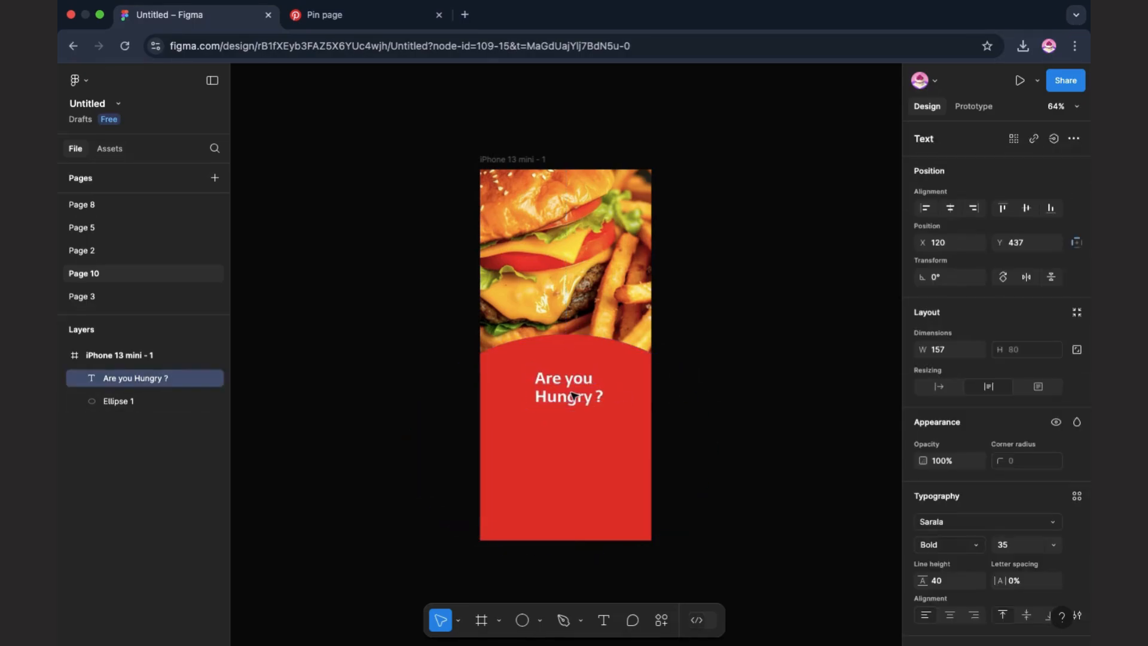
click(610, 444)
scroll(614, 445, down, 2)
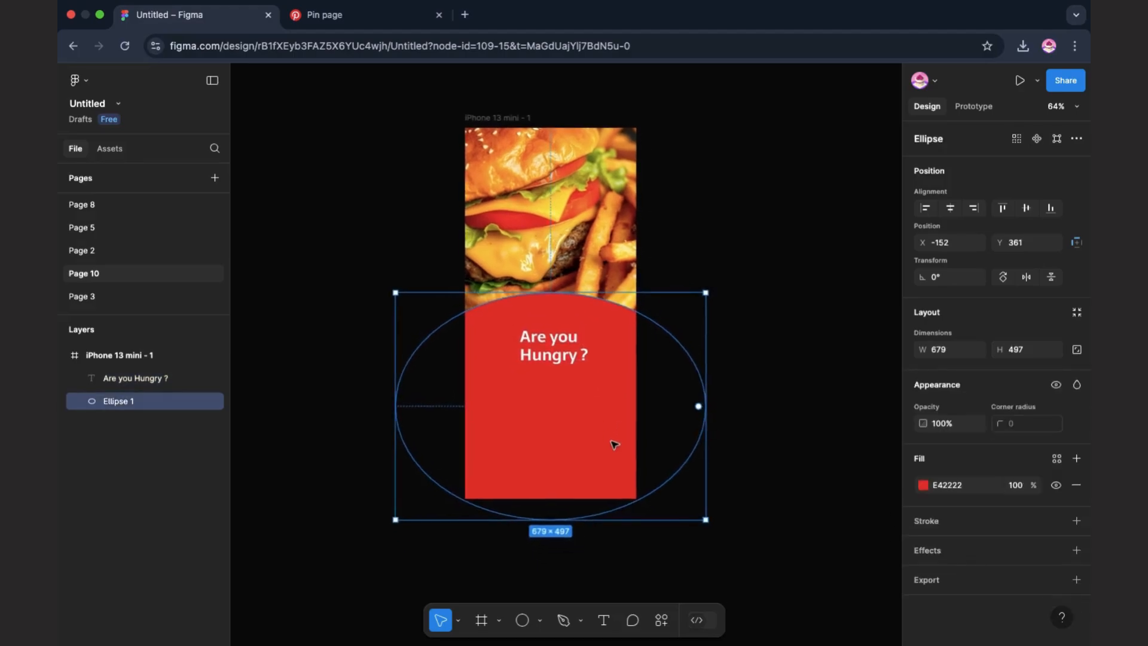
scroll(615, 444, up, 5)
click(529, 244)
drag(529, 244, 526, 218)
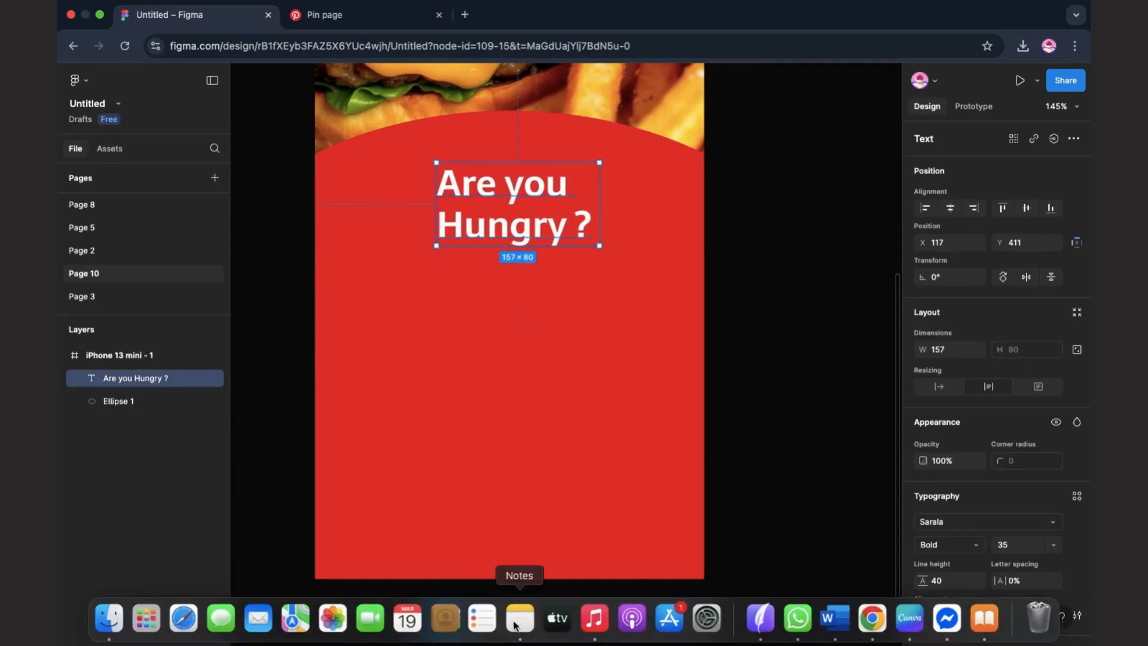
- Add a rectangle below the heading, fill it with off-white FFFDFD and shrink it to about 86 × 65
click(540, 620)
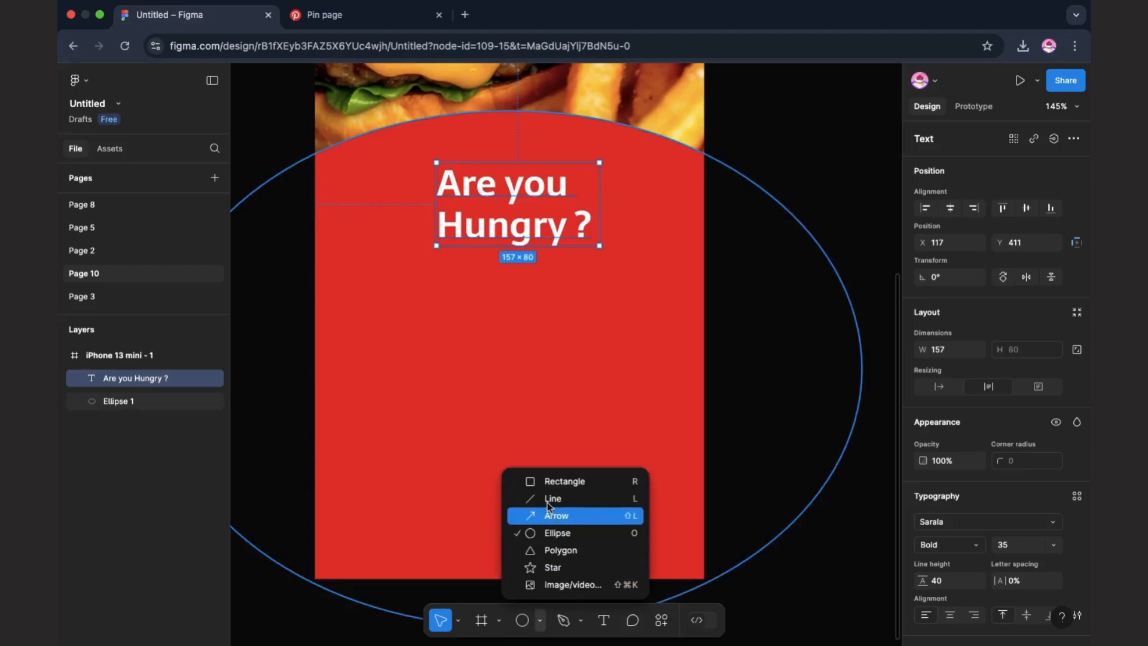
click(550, 483)
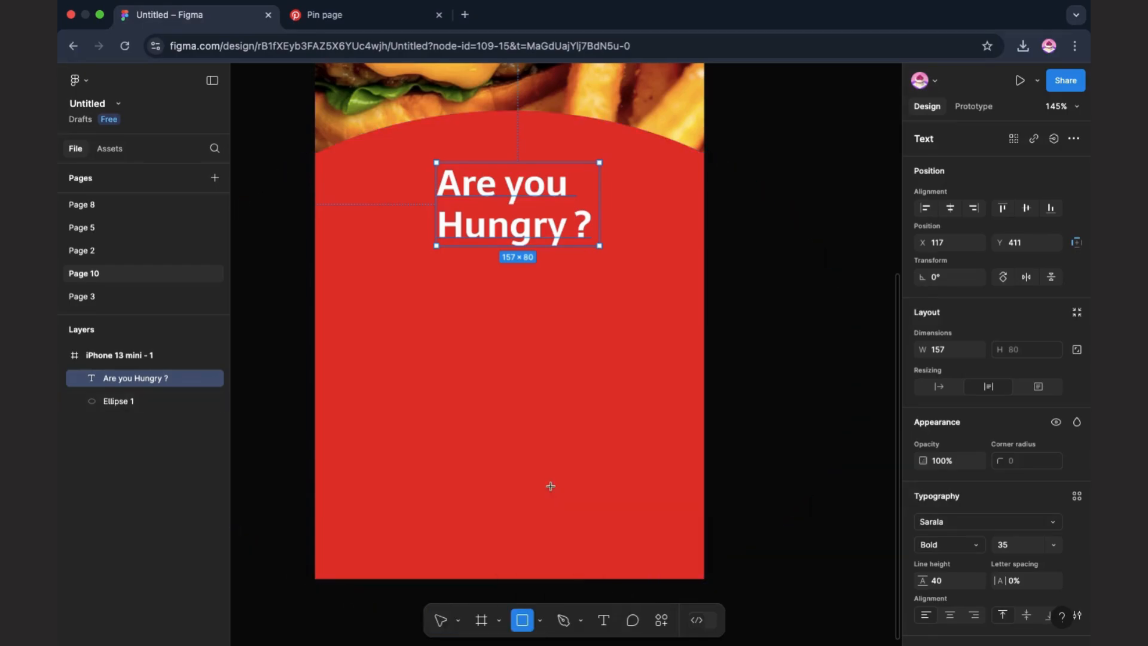
click(460, 330)
click(922, 486)
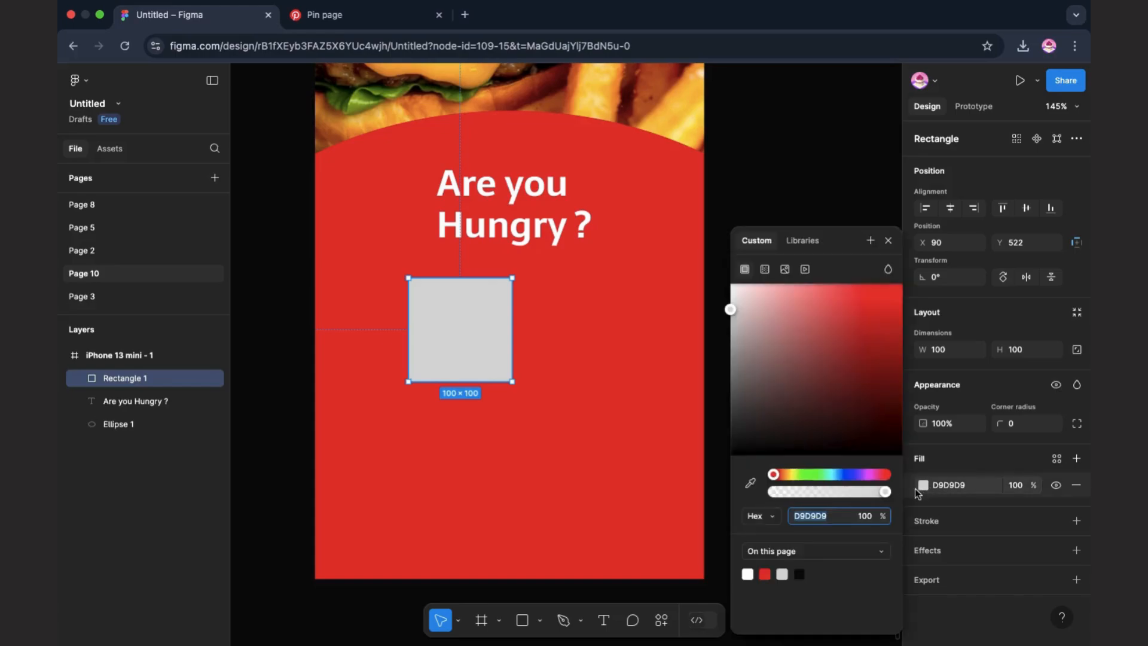
click(733, 291)
click(452, 325)
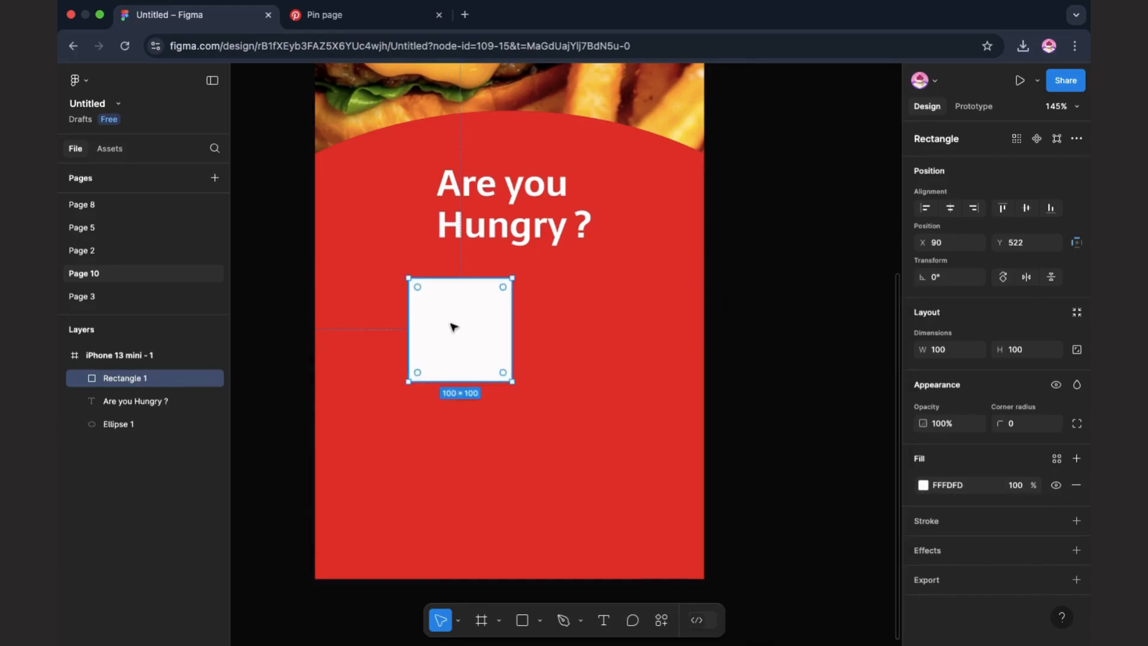
drag(512, 381, 497, 346)
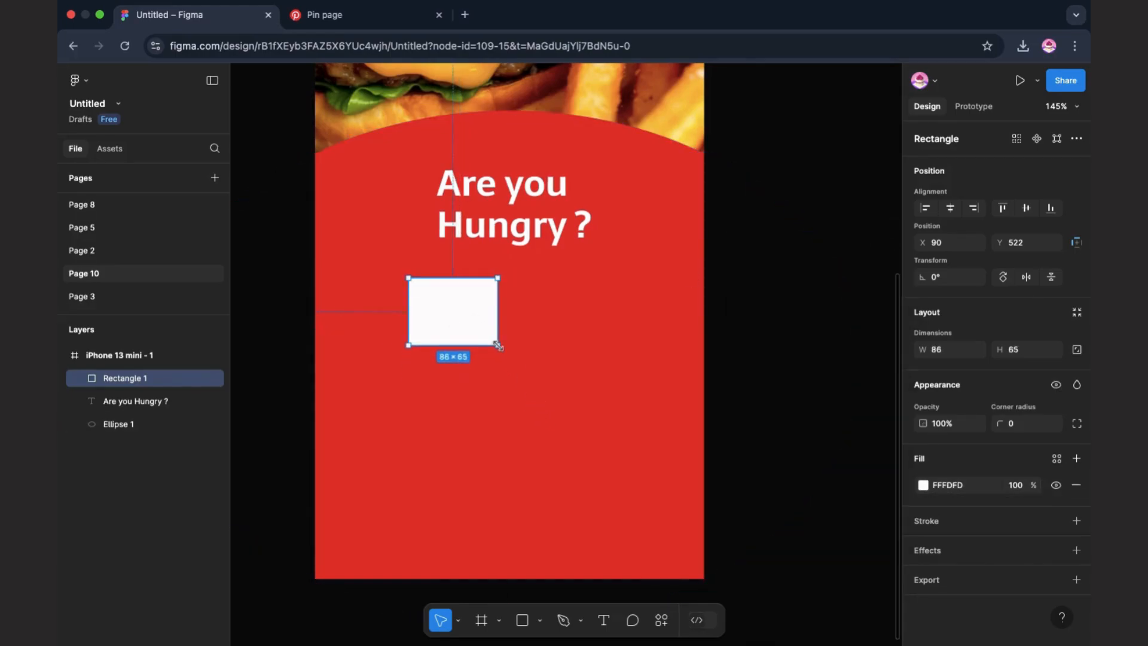
- Lock the red ellipse and shrink the white rectangle to a thin bar about 49 × 7 at X 98, Y 521
click(601, 390)
click(201, 424)
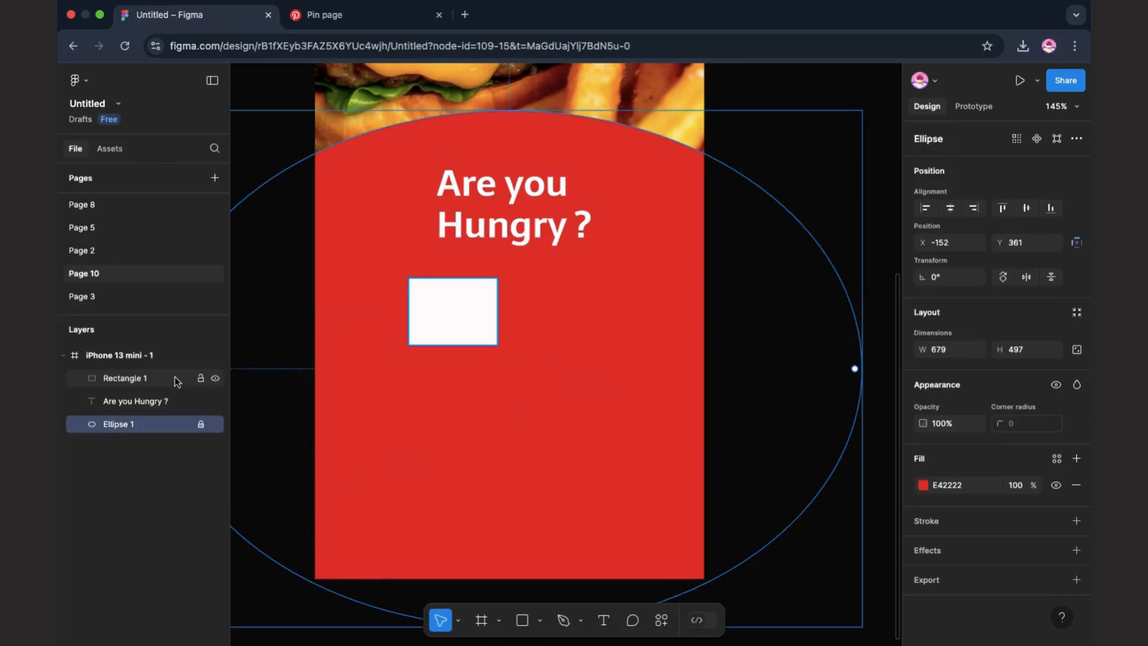
click(451, 331)
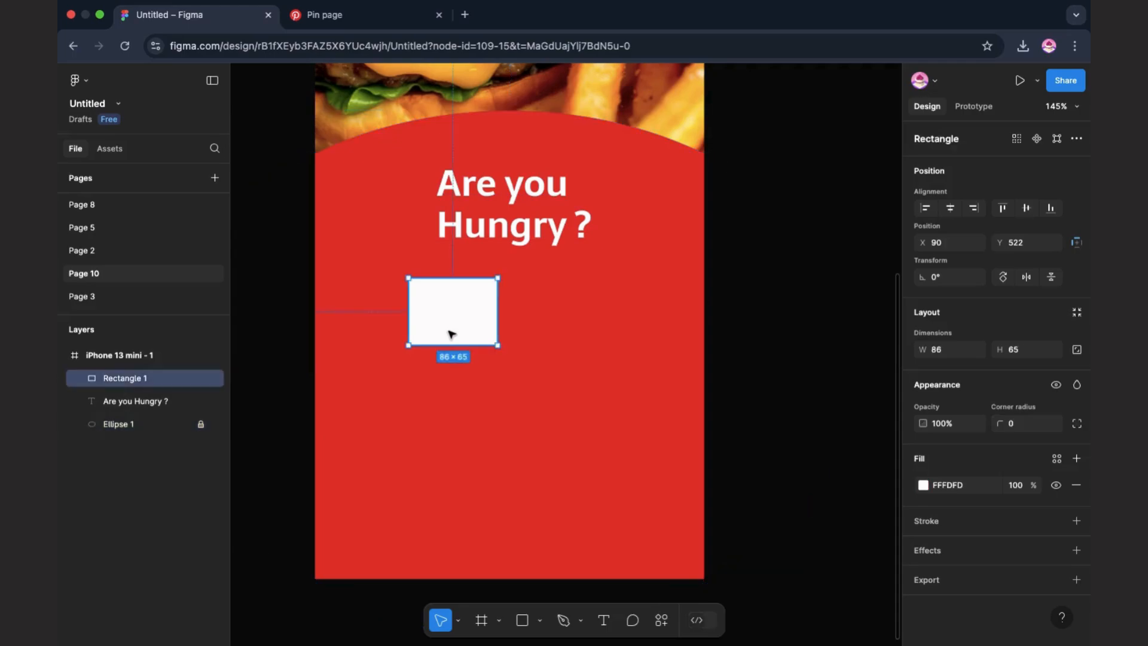
drag(498, 345, 459, 288)
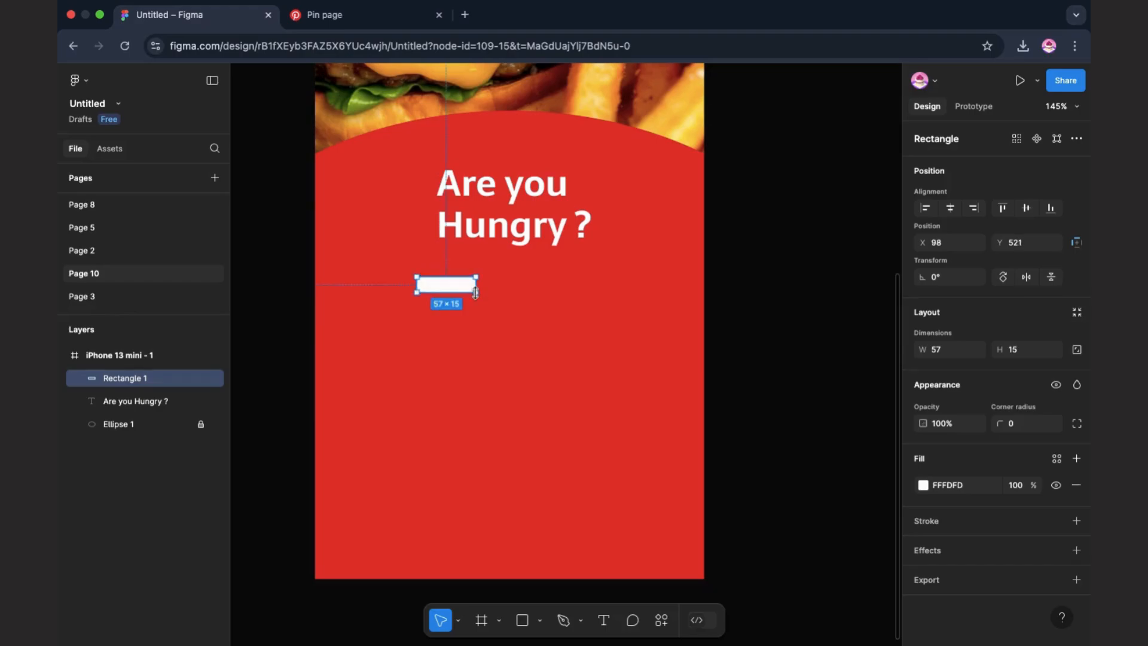
drag(478, 293, 470, 285)
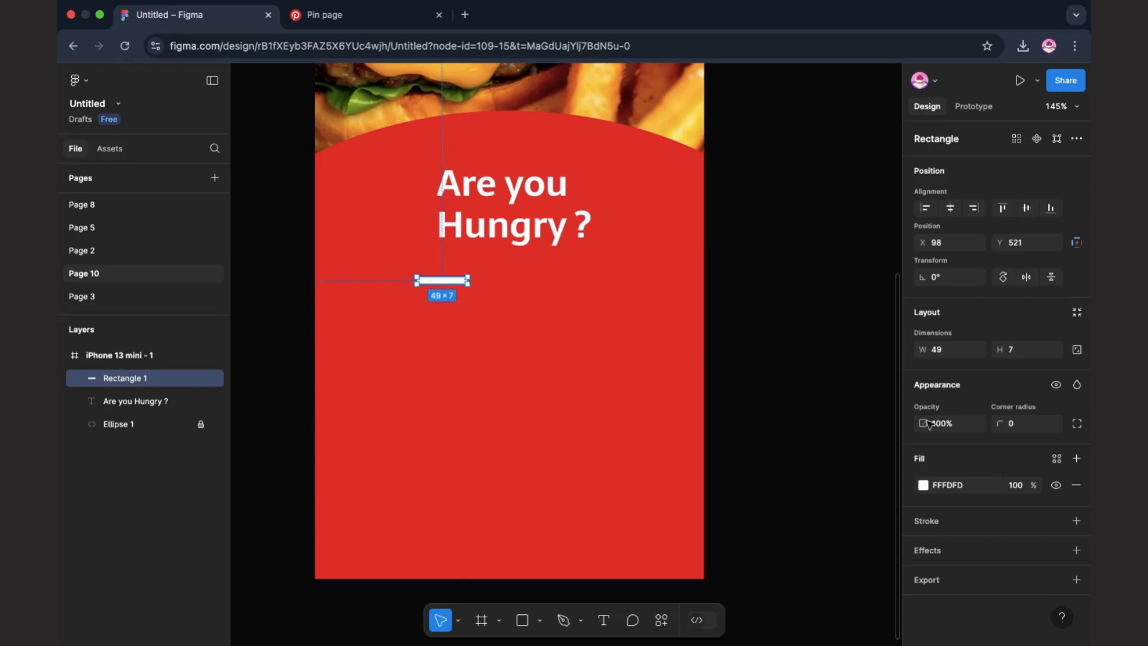
- Round the white bar with a corner radius of 40
click(1011, 426)
text(40)
key(Return)
- Add three shorter copies of the bar in a row beside it, about 27 × 8 each with 37% fill opacity
drag(470, 288, 495, 285)
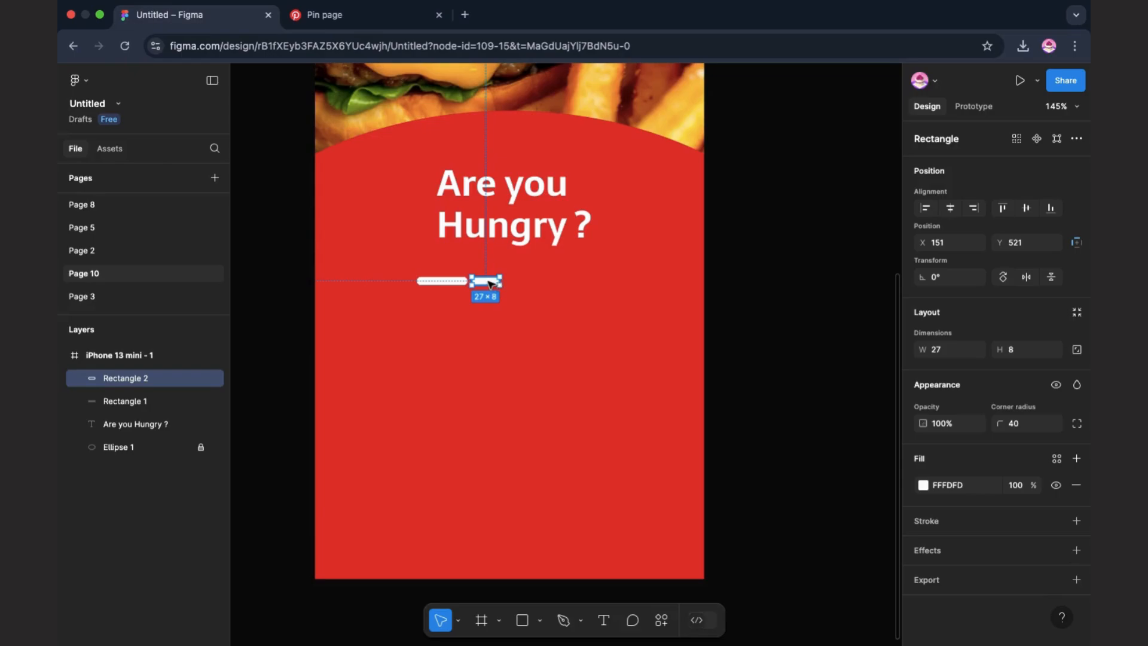
click(924, 485)
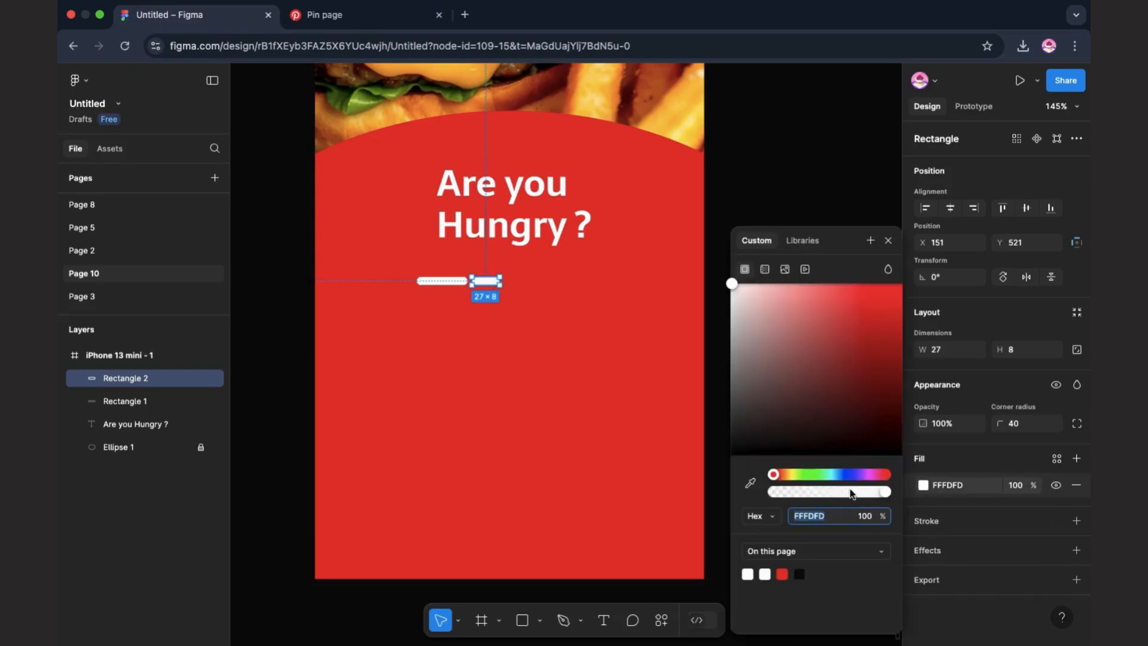
click(871, 518)
key(Return)
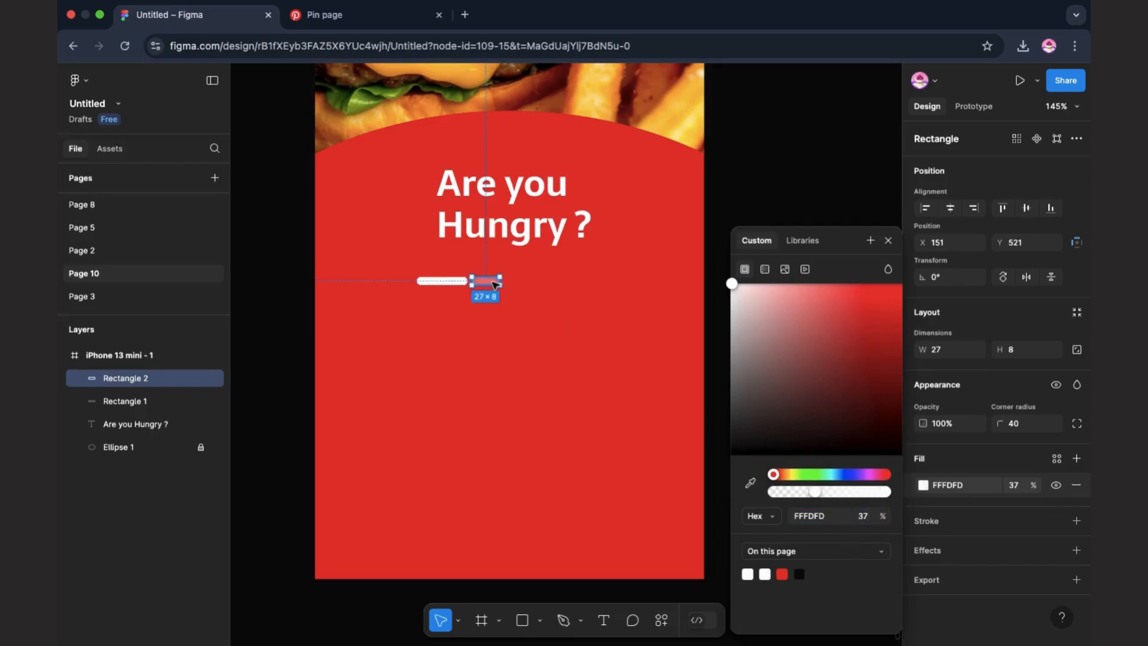
drag(495, 282, 551, 282)
click(619, 331)
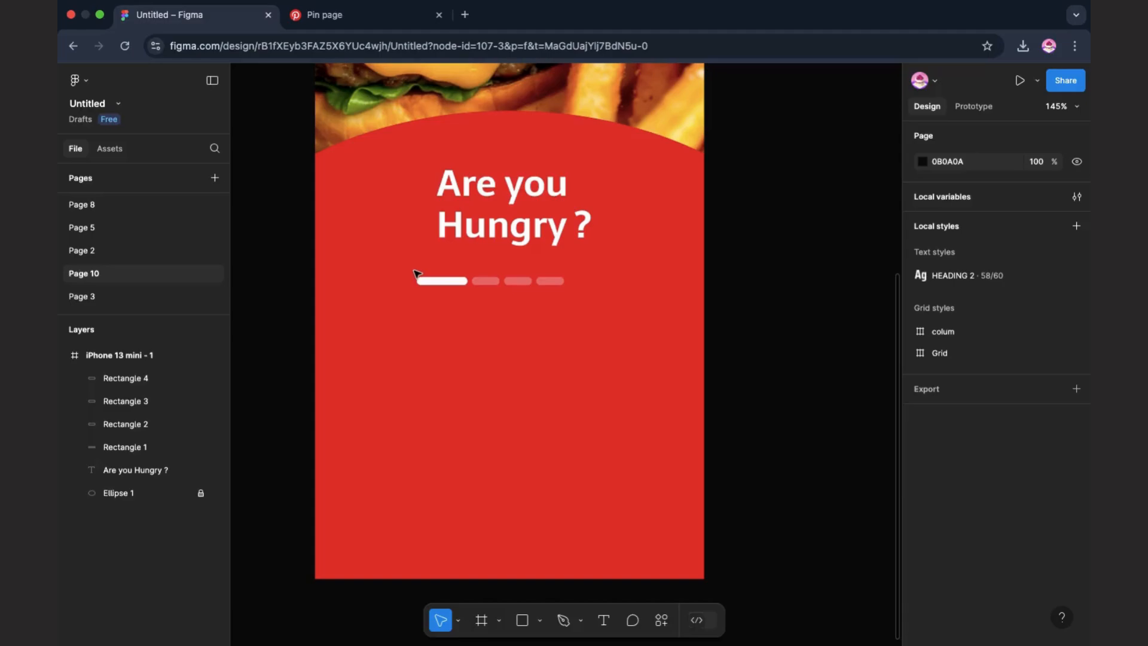
- Wrap the four indicator bars in a horizontal auto layout frame and place it at about X 111, Y 515
drag(430, 278, 525, 295)
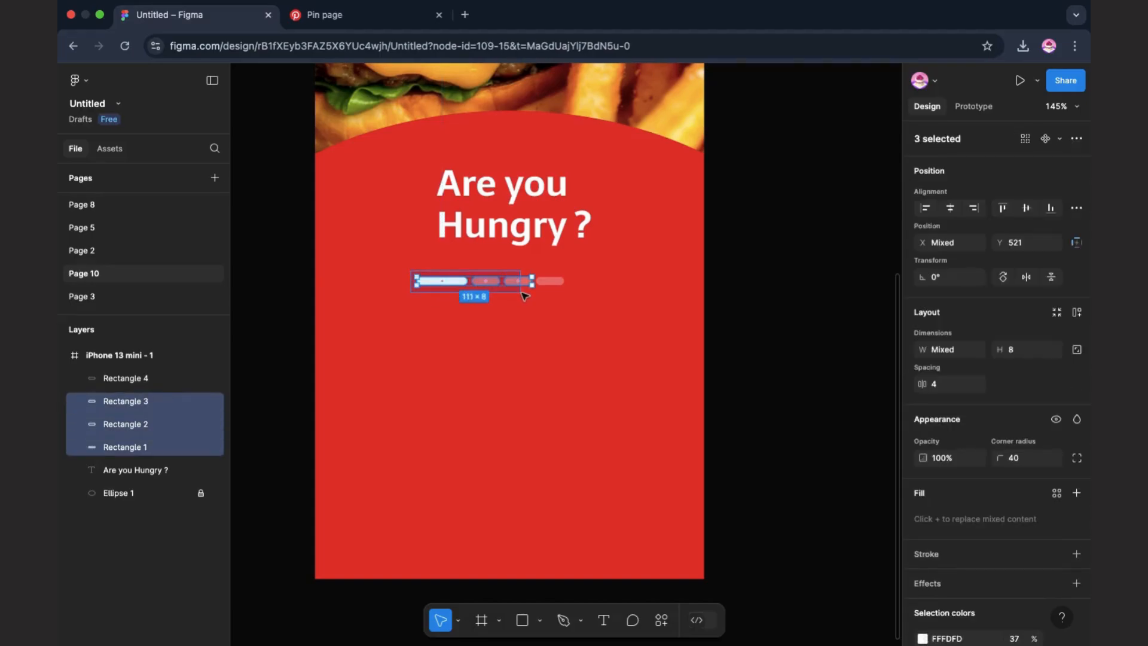
drag(524, 295, 562, 278)
key(shift+a)
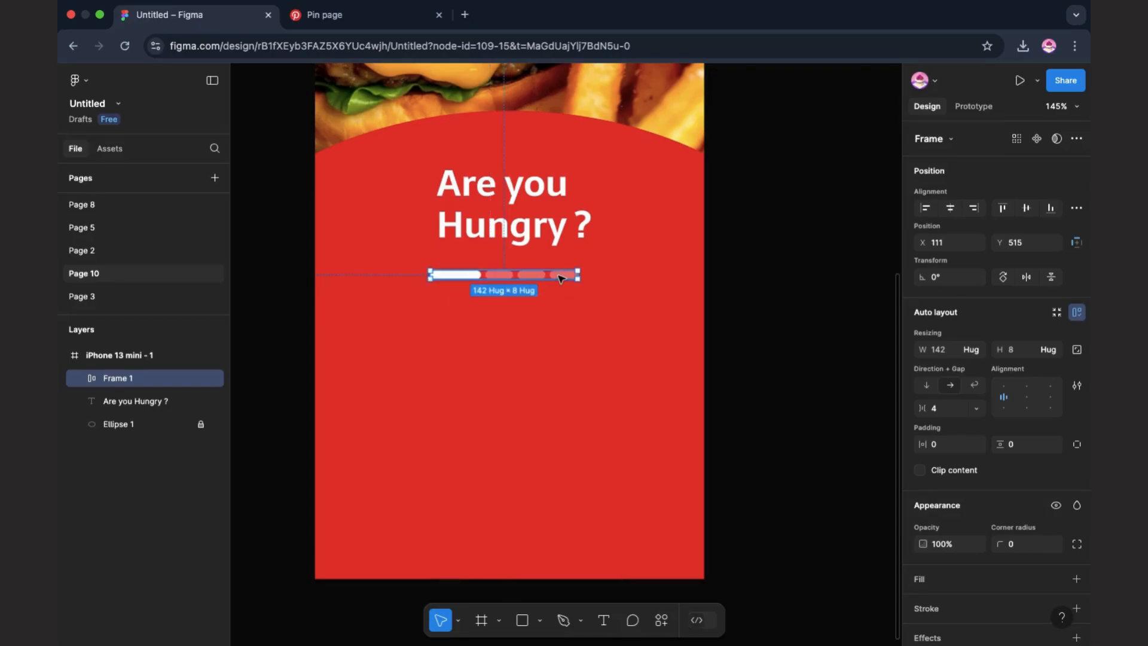
- Draw a button rectangle about 275 × 62 at X 50, Y 635 below the indicator bars and give it a corner radius of 40
click(541, 622)
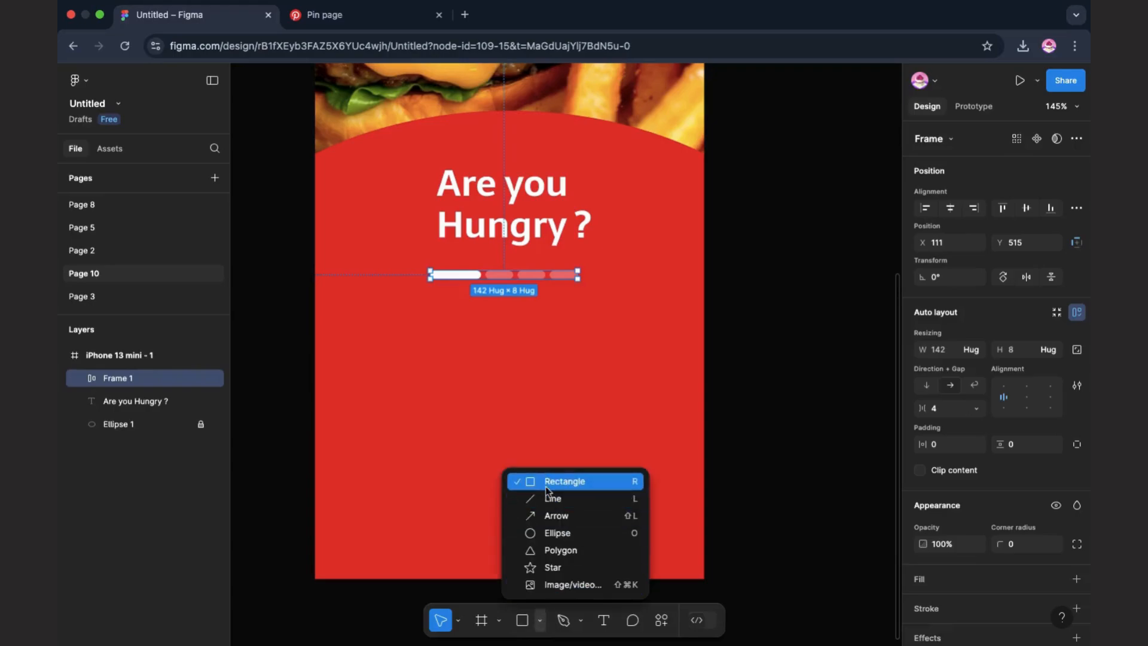
click(471, 451)
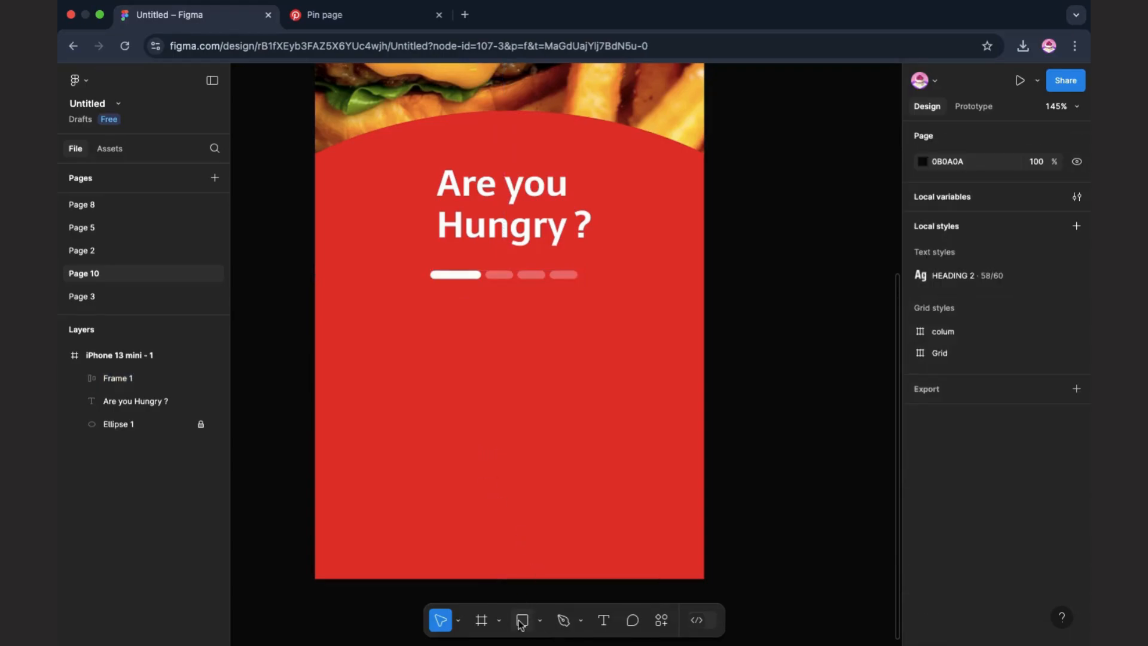
key(r)
drag(487, 445, 668, 443)
drag(588, 354, 568, 429)
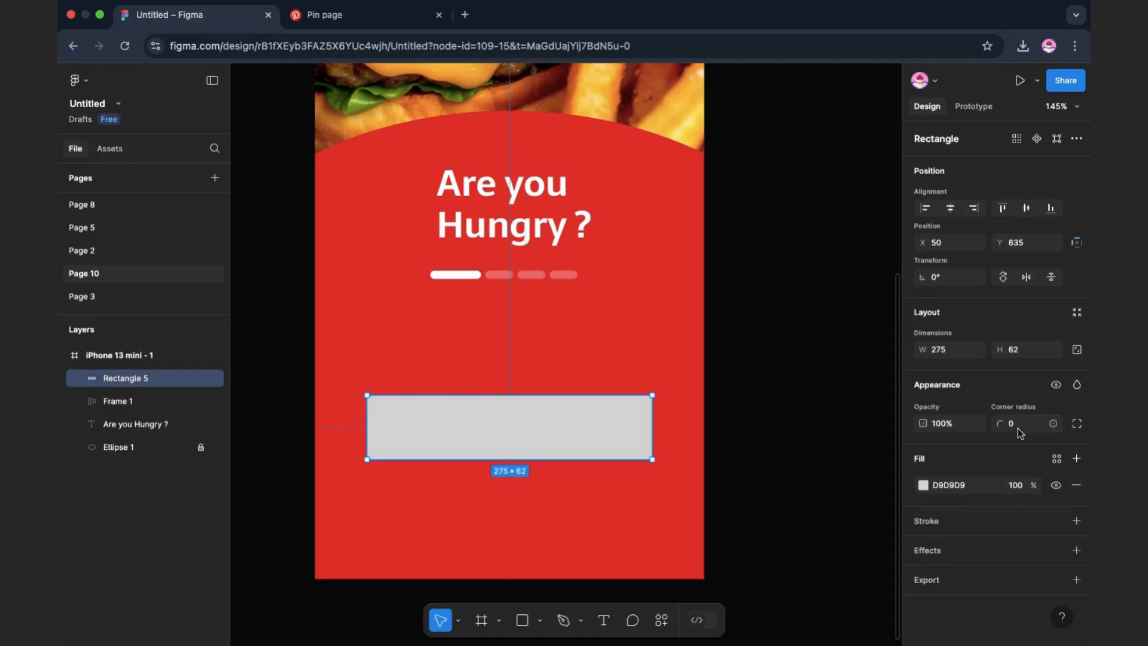
key(Return)
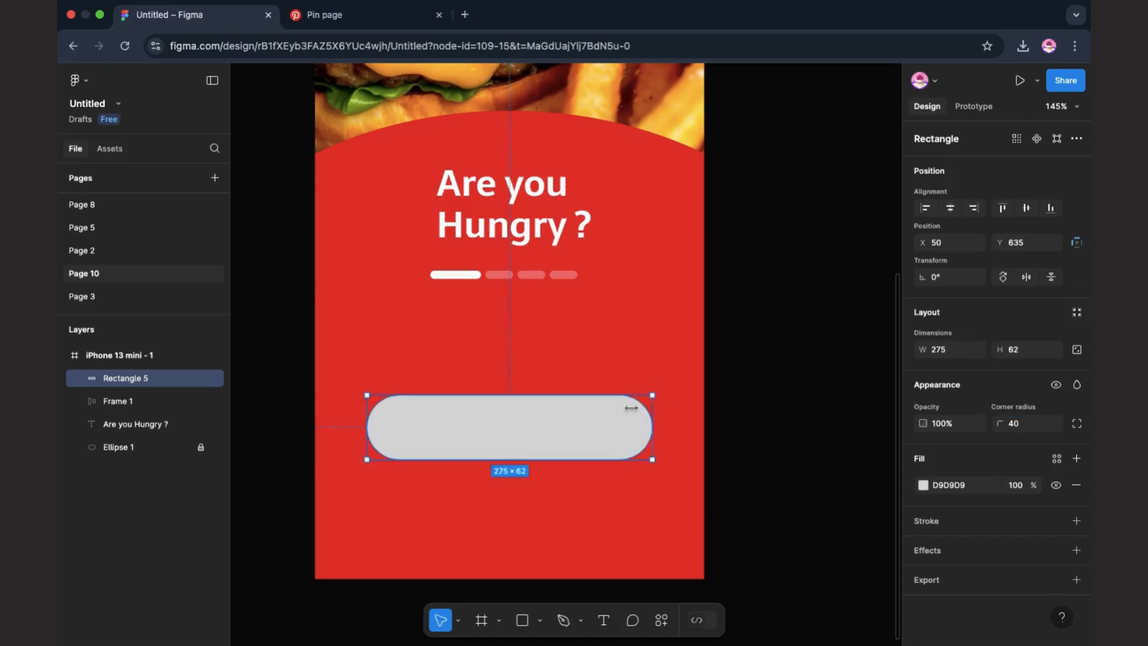
click(782, 413)
click(572, 451)
mouse_move(572, 451)
mouse_down()
mouse_move(571, 464)
mouse_move(569, 451)
mouse_up()
- Open Iconfinder in a new browser tab and search its icons for "arrow"
click(465, 15)
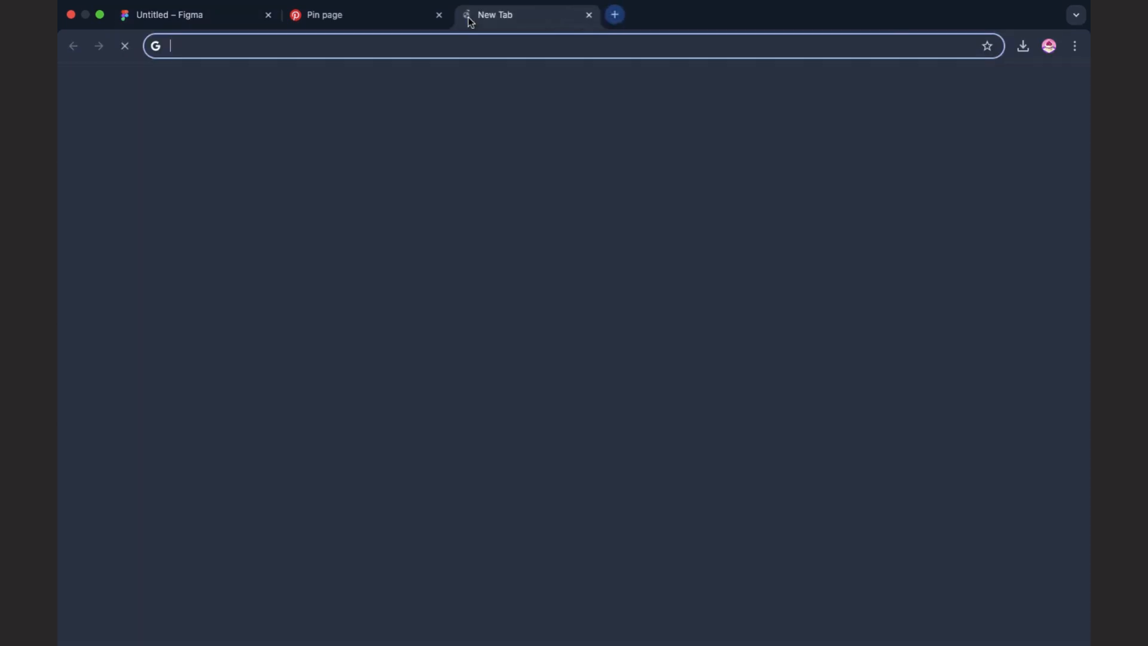
click(461, 45)
text(i)
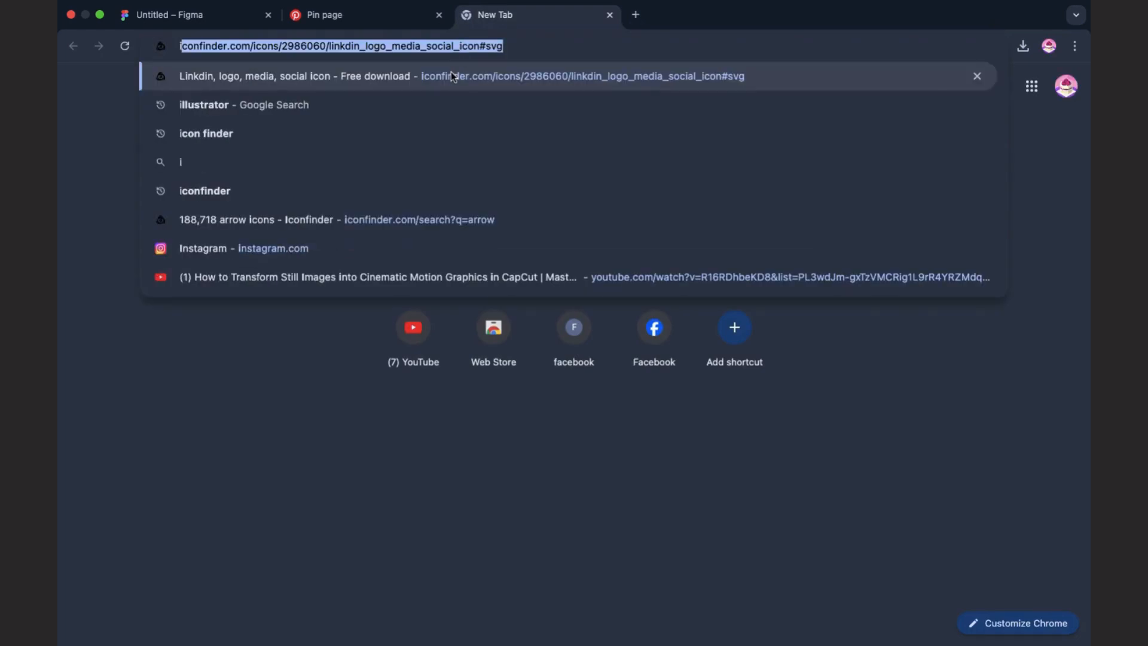
click(451, 74)
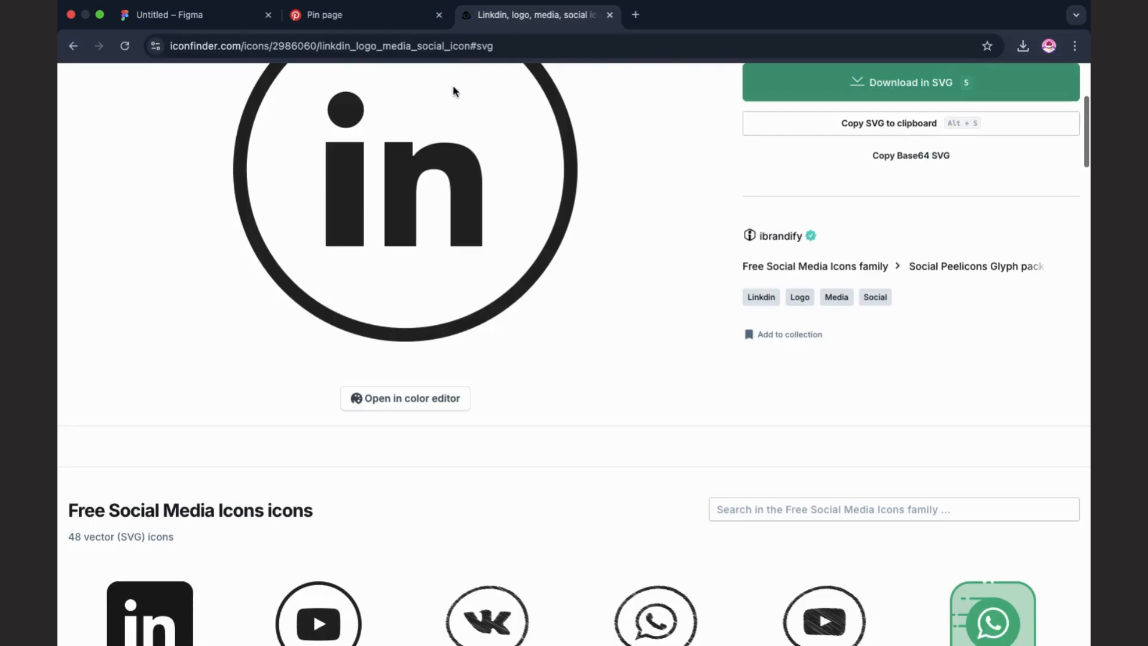
scroll(496, 258, up, 5)
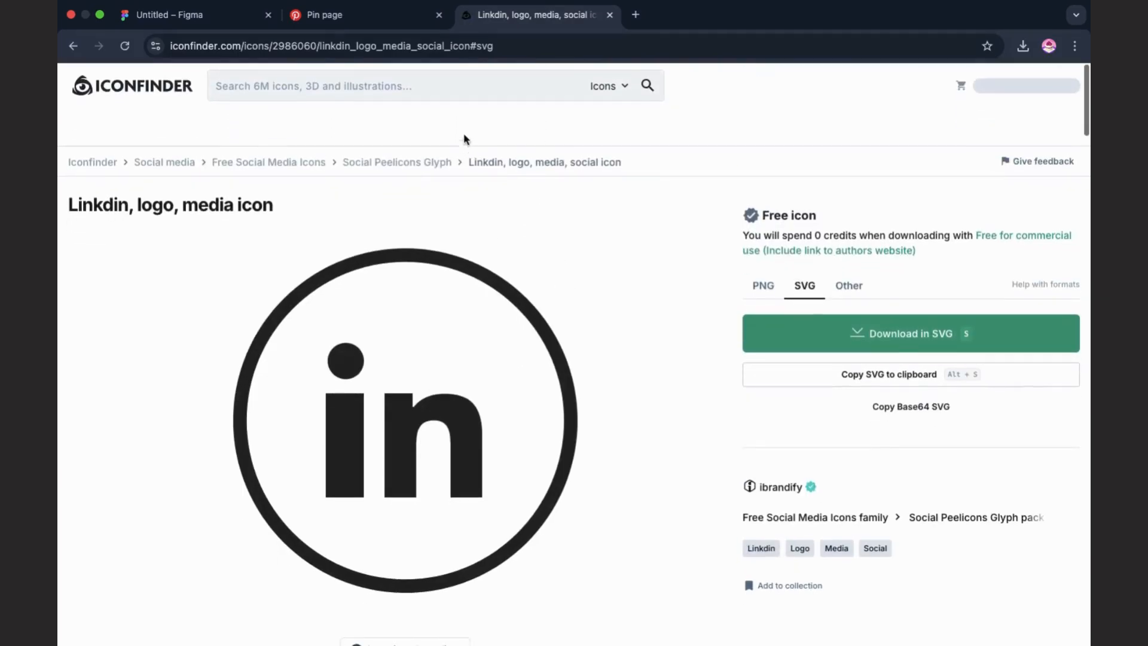
click(453, 87)
text(arrow)
click(647, 85)
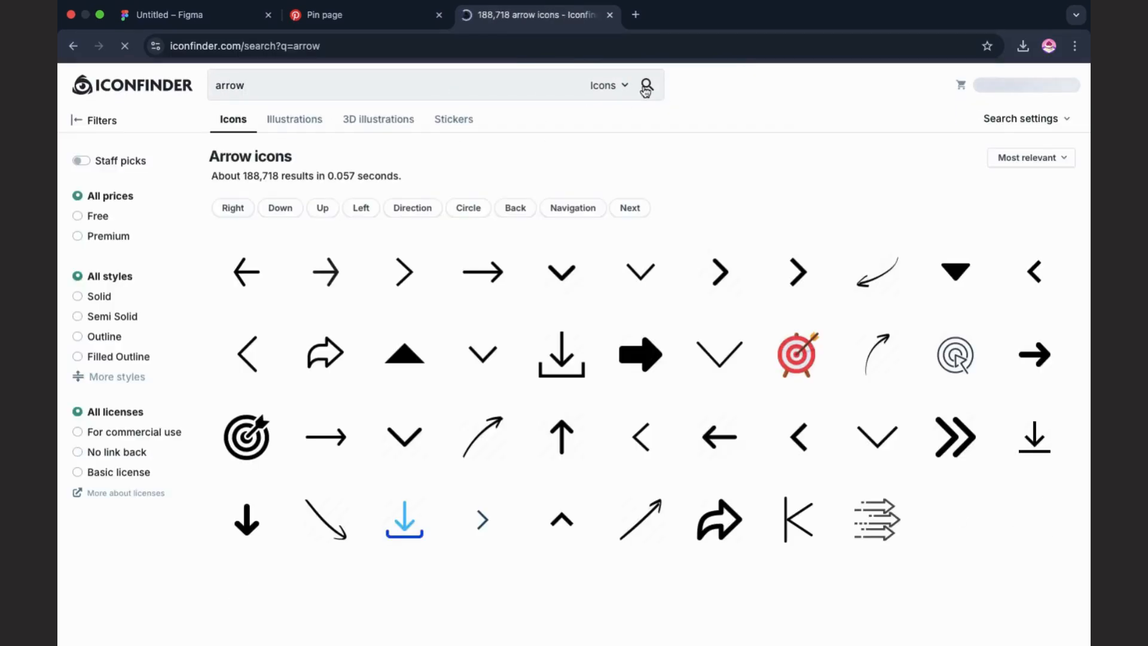
- Find the free Font Awesome circle arrow right icon among the arrow results and download it as SVG
scroll(833, 509, down, 15)
scroll(833, 511, down, 10)
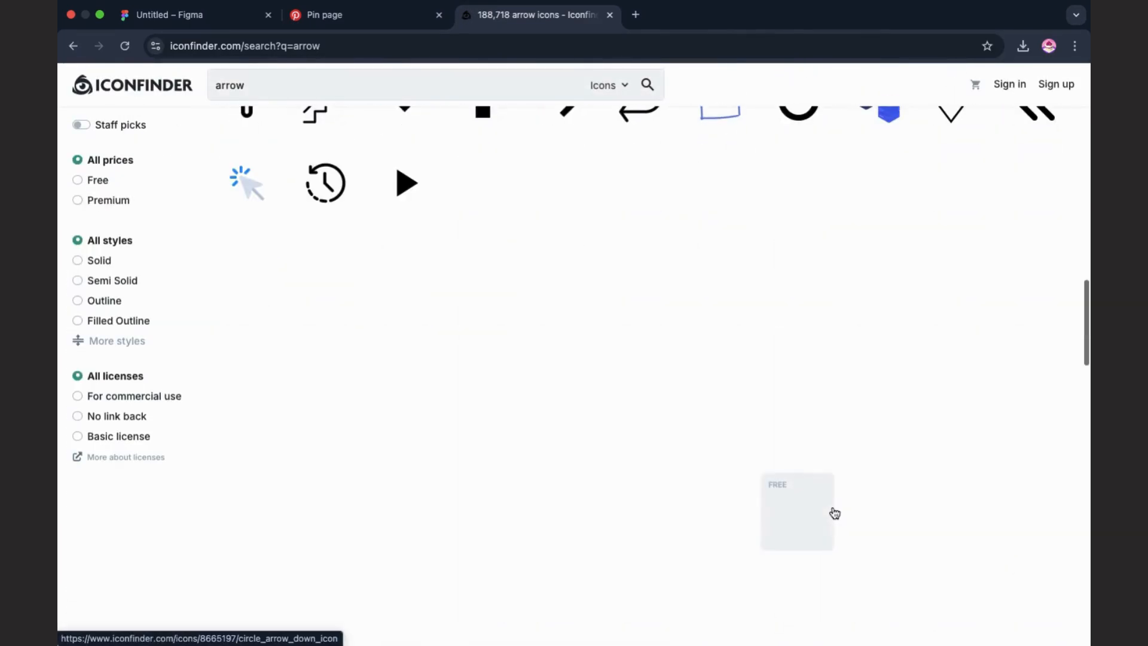
scroll(831, 508, down, 2)
click(800, 448)
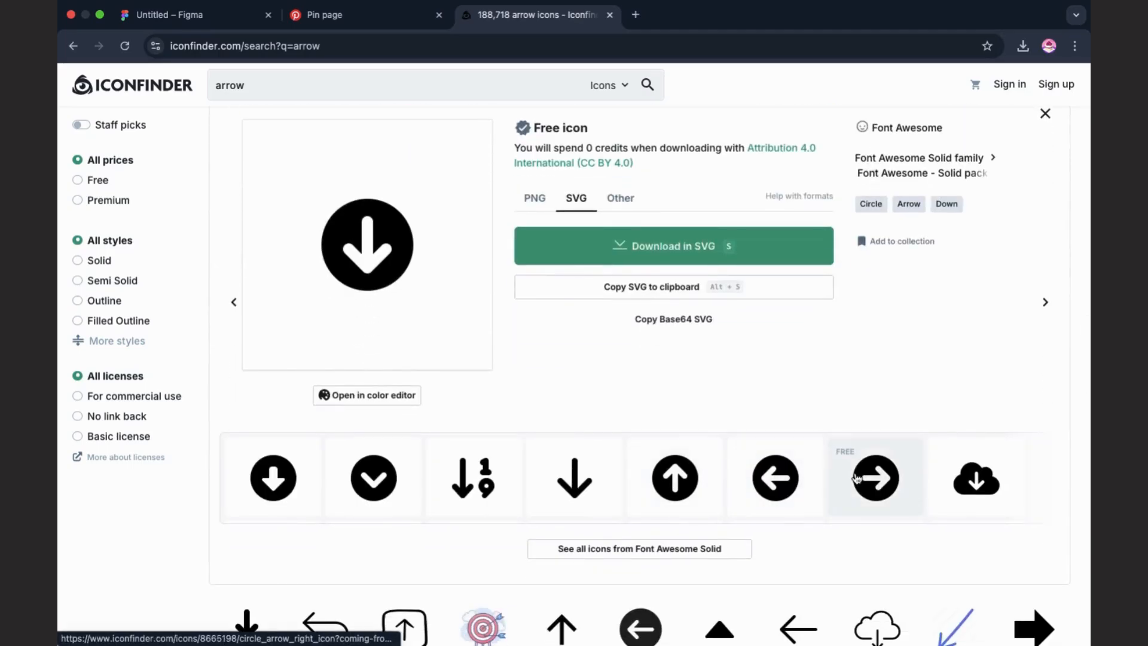
click(865, 477)
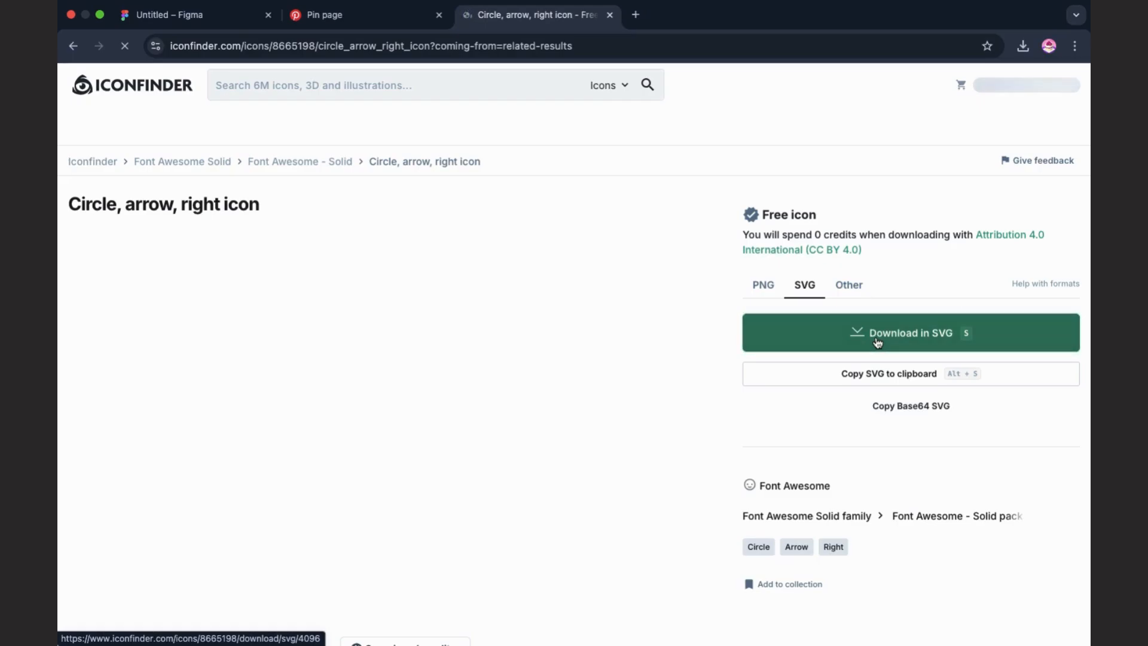
click(877, 342)
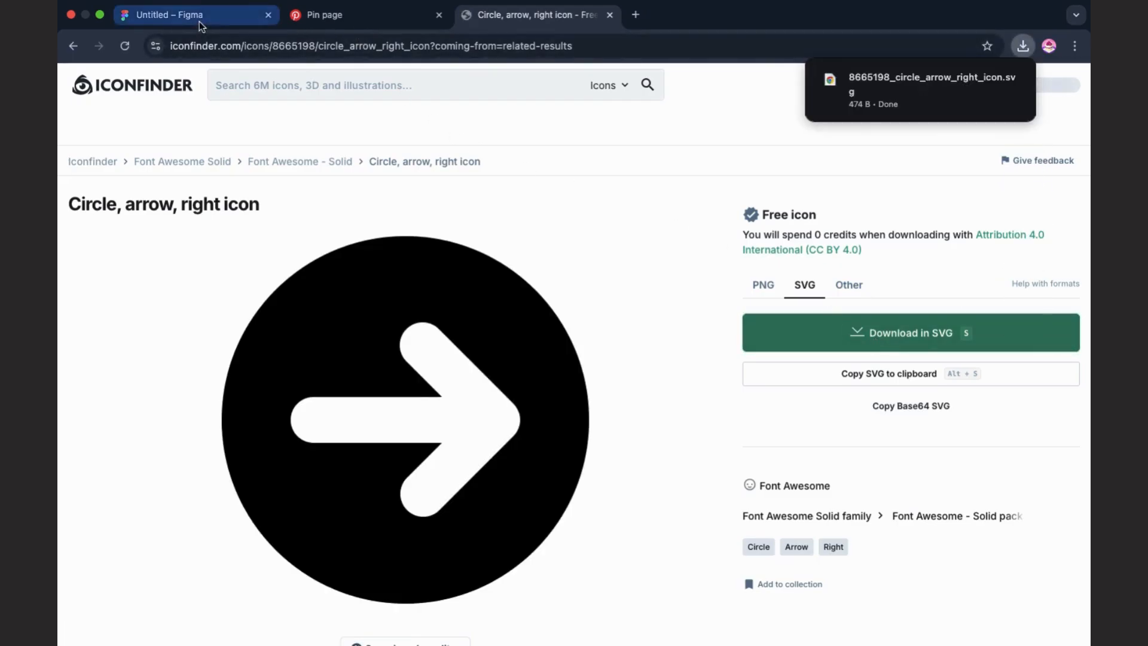
- Switch to Figma, import the downloaded arrow icon and shrink it to about 33 × 32 at the left end of the button
click(199, 21)
drag(823, 95, 594, 319)
scroll(600, 406, down, 5)
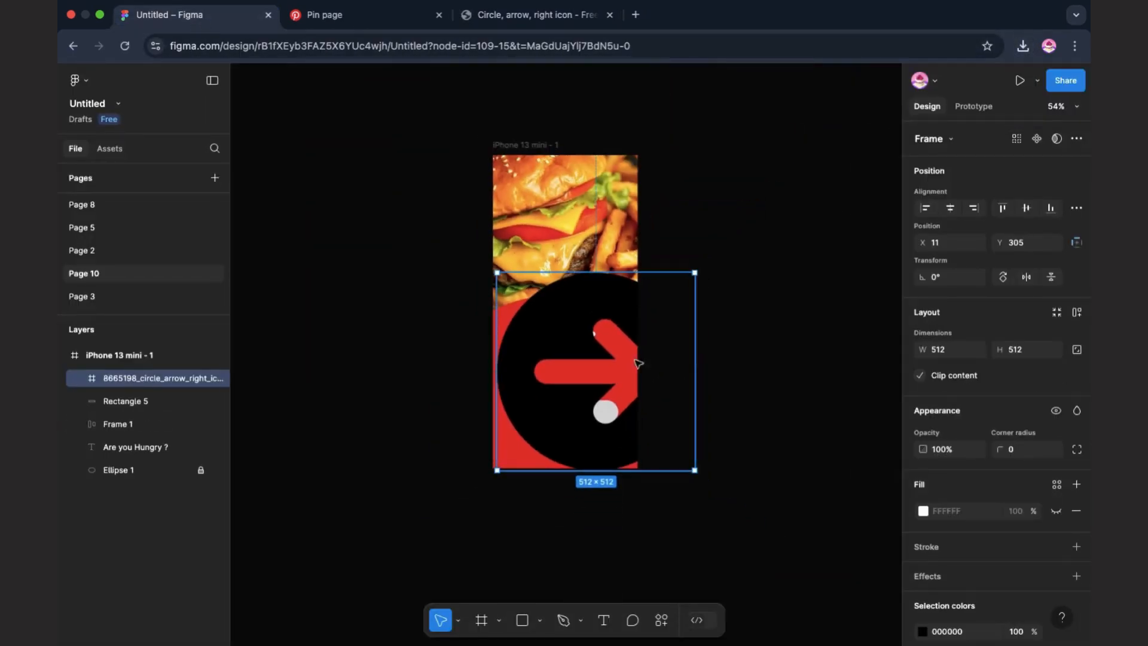
drag(695, 274, 535, 441)
scroll(535, 441, up, 5)
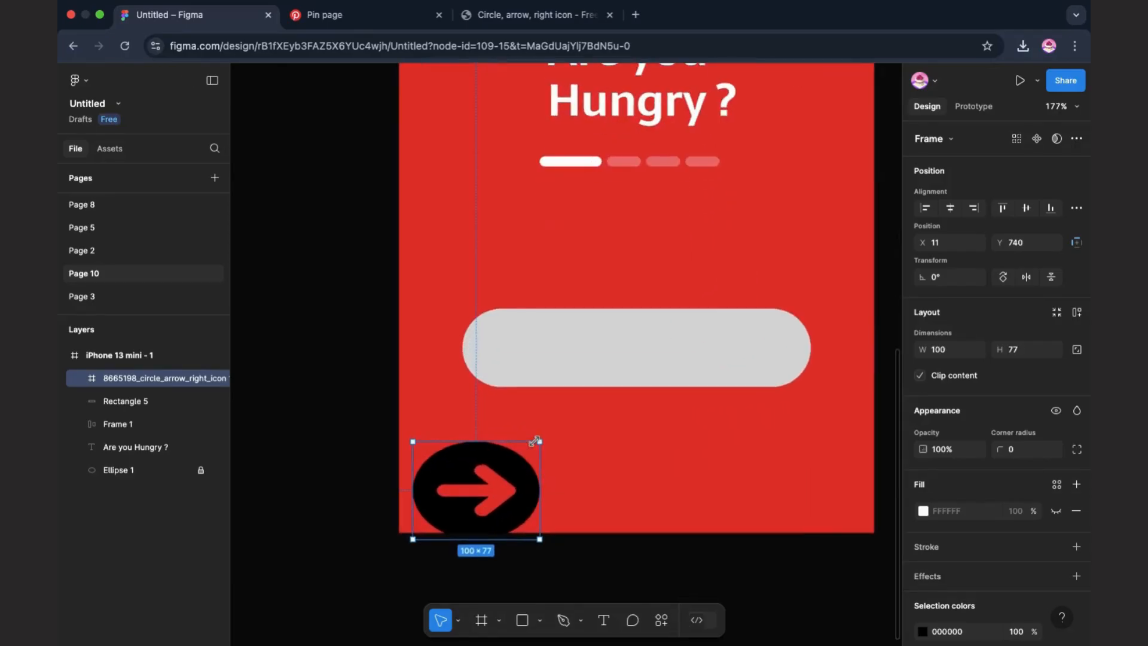
drag(482, 515, 539, 381)
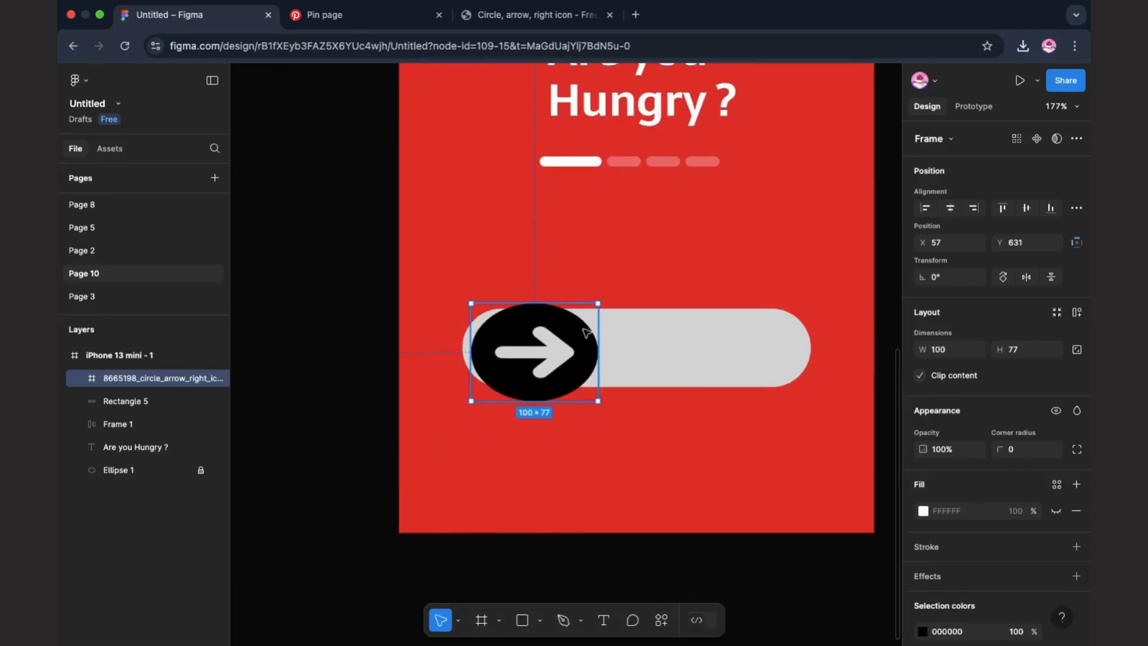
drag(598, 304, 505, 354)
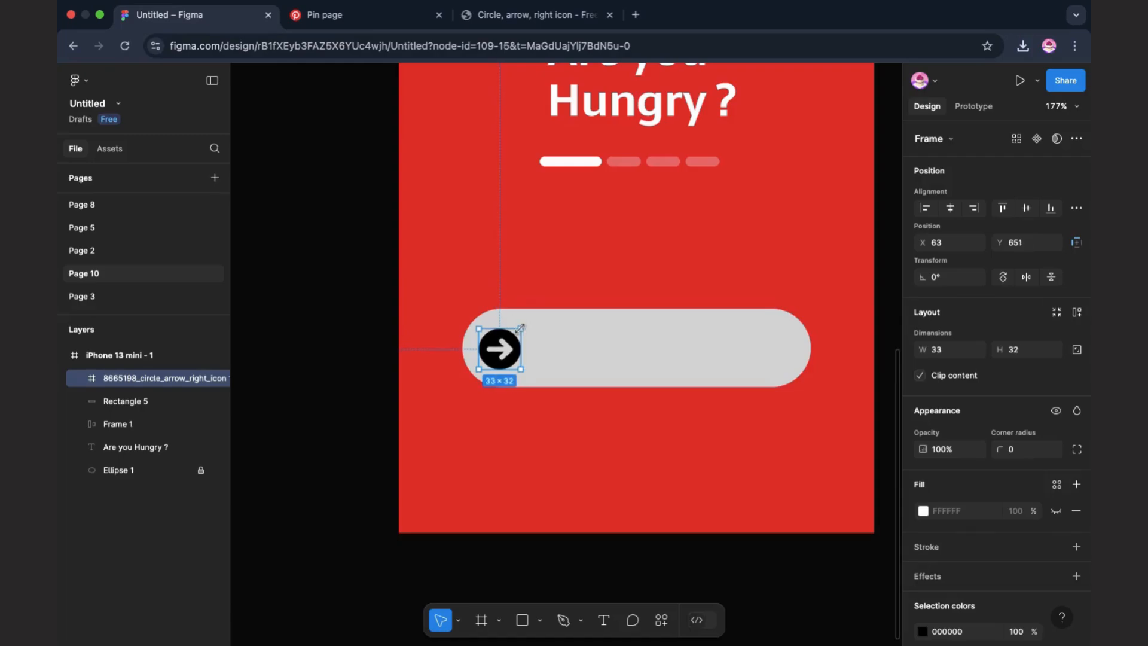
- Enlarge the arrow icon to about 37 × 36 and centre it vertically on the button at about X 63, Y 648
click(563, 350)
click(514, 357)
drag(511, 348, 509, 352)
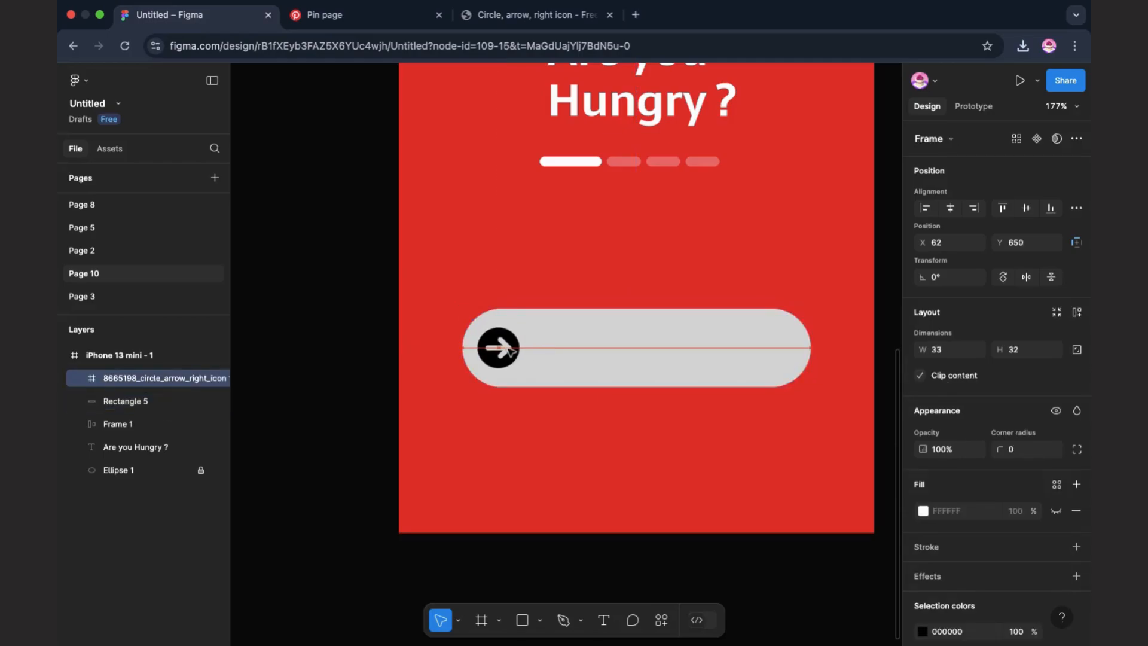
mouse_move(513, 350)
mouse_down()
mouse_move(528, 322)
mouse_move(515, 356)
mouse_up()
click(632, 439)
click(514, 342)
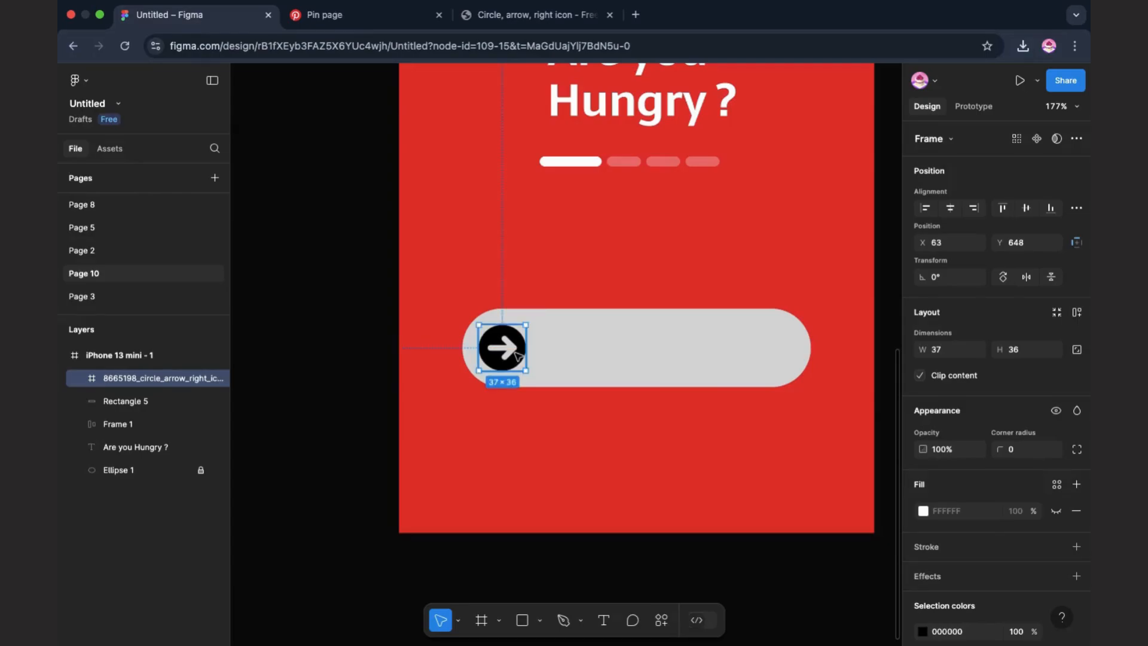
- Reduce the button rectangle's height to about 58 at Y 637 and nudge the arrow icon to X 62
click(641, 377)
drag(647, 311, 647, 314)
drag(655, 362, 658, 380)
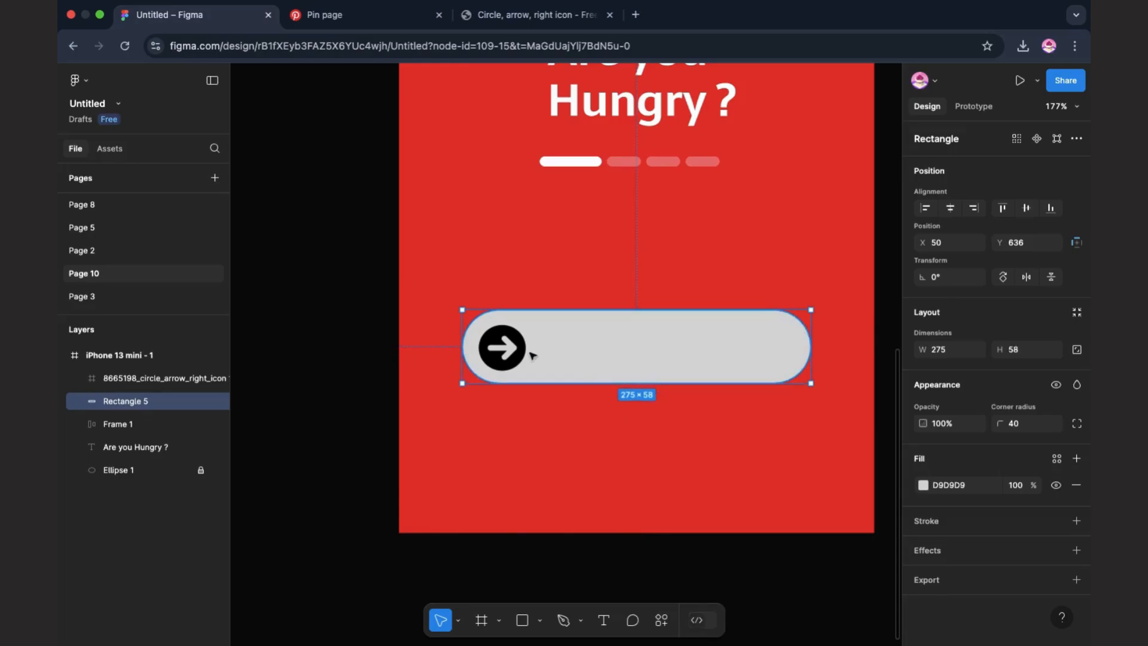
drag(512, 350, 512, 351)
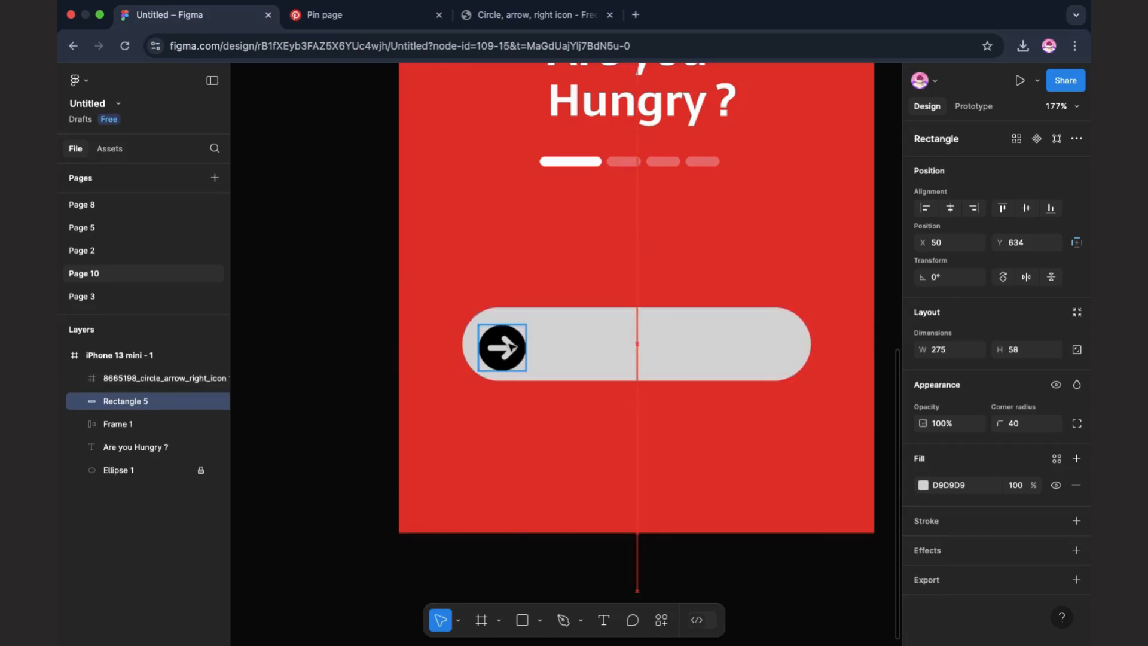
click(510, 350)
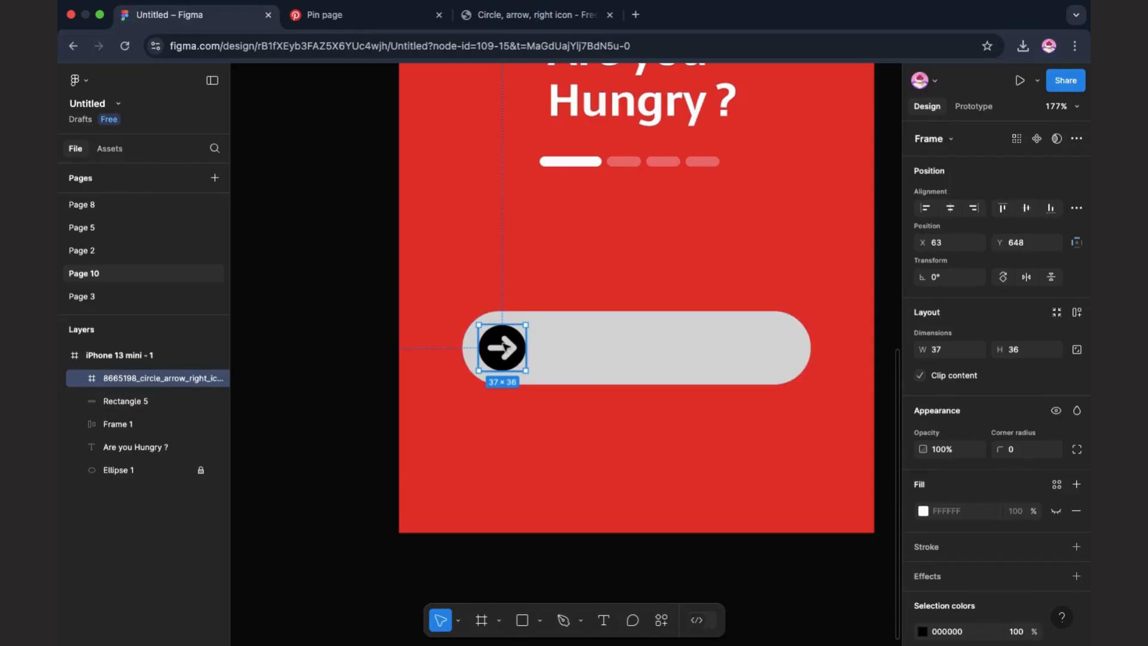
drag(505, 347, 501, 347)
- Recolour the arrow icon with the page's red E42222
scroll(918, 538, down, 3)
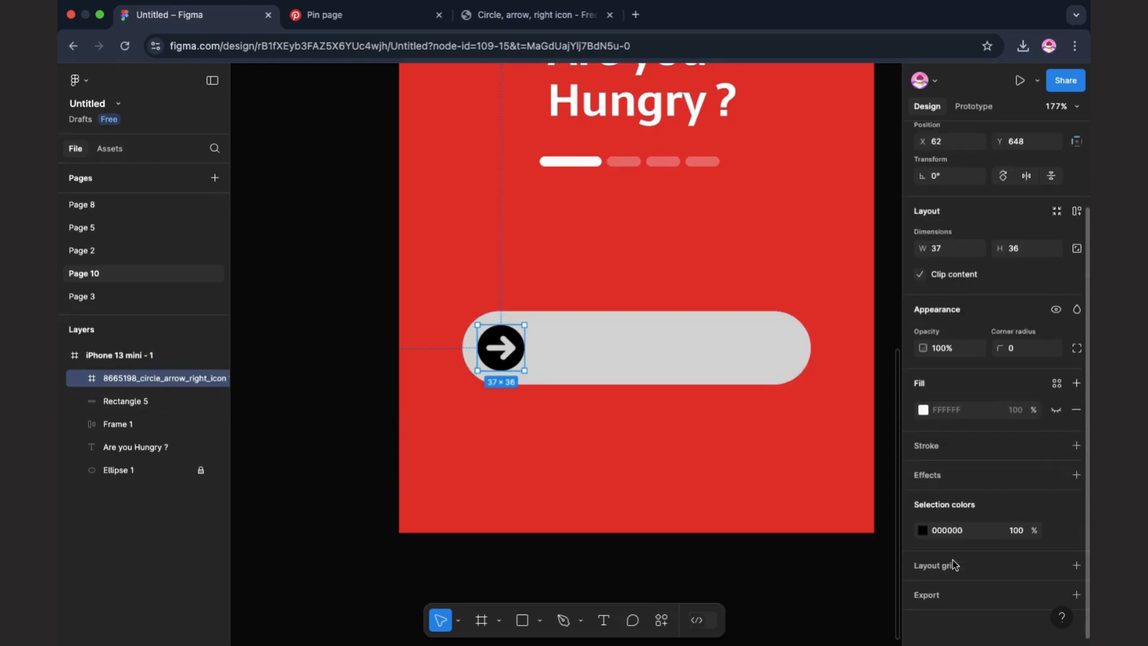
click(922, 532)
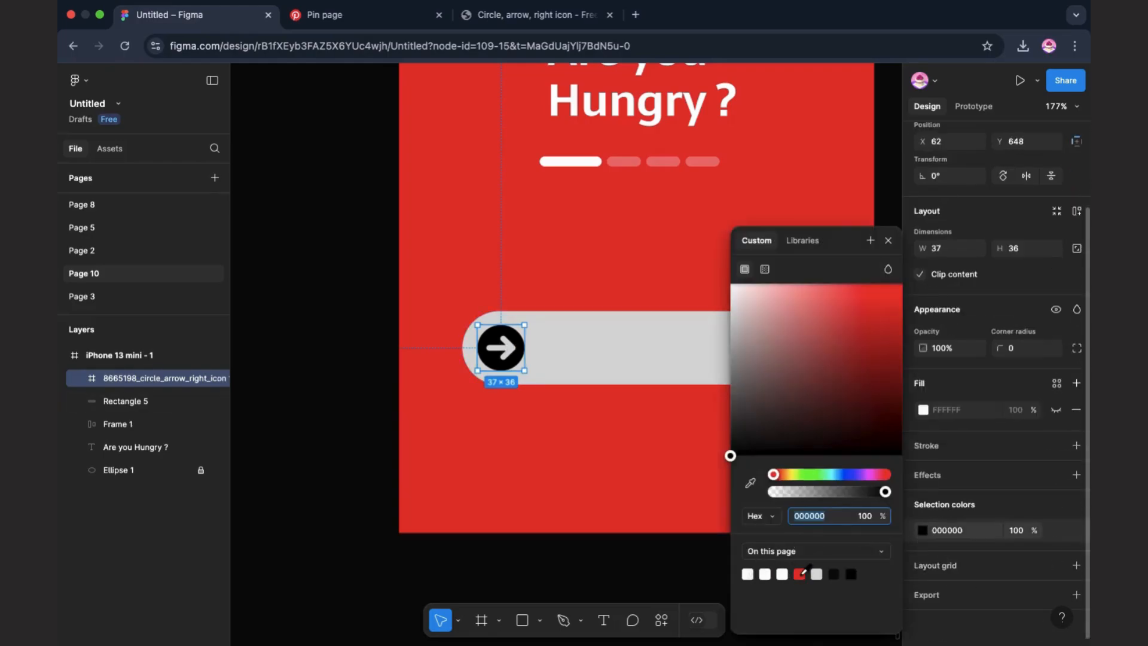
click(800, 574)
click(997, 499)
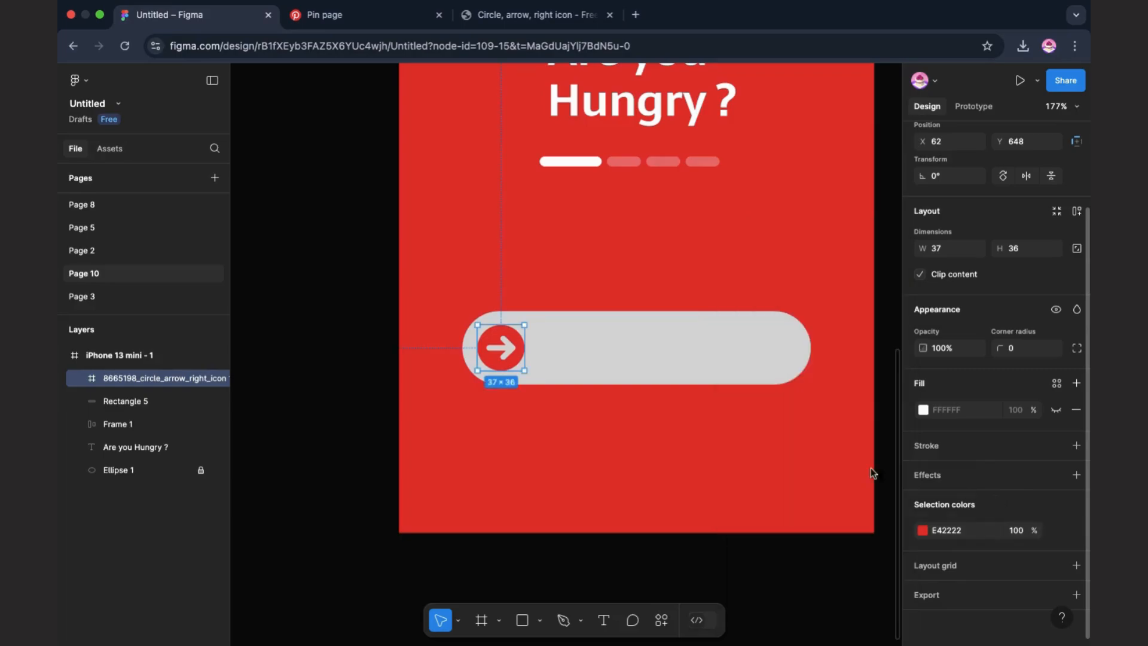
- Add a "Get Started" text label over the button
click(662, 345)
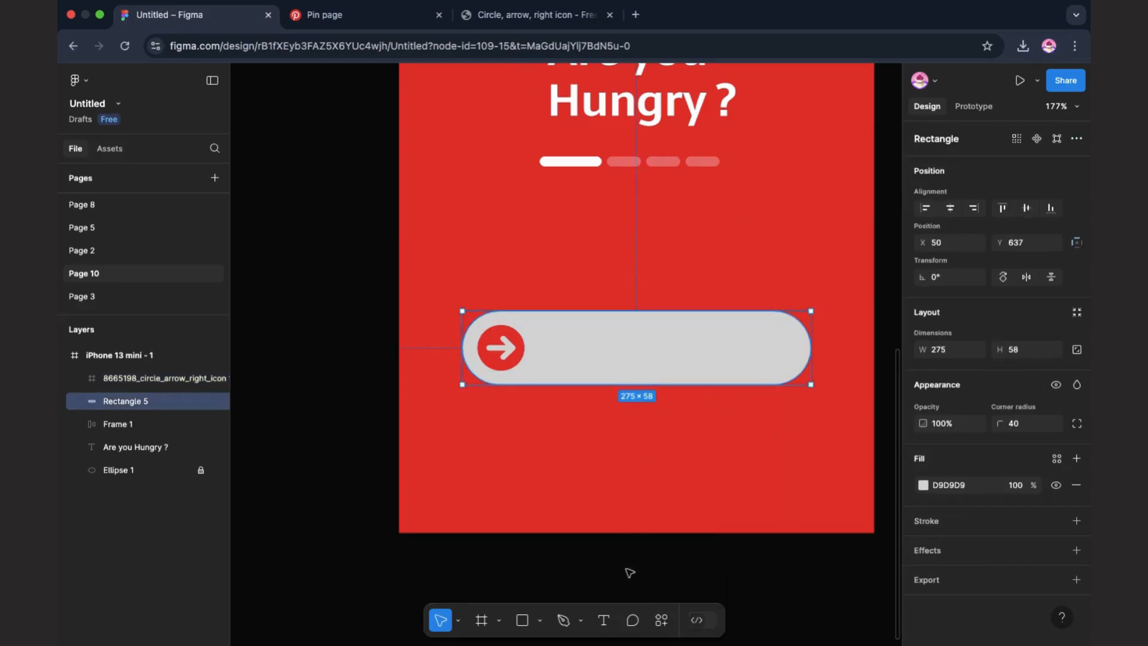
click(603, 620)
click(578, 353)
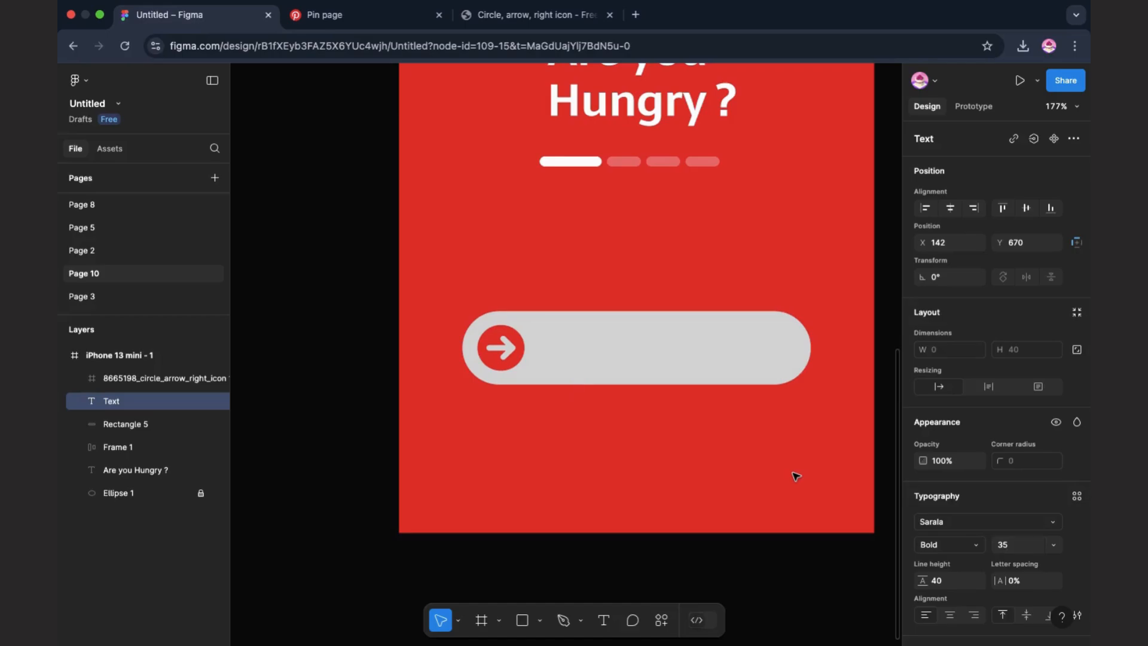
text(Get )
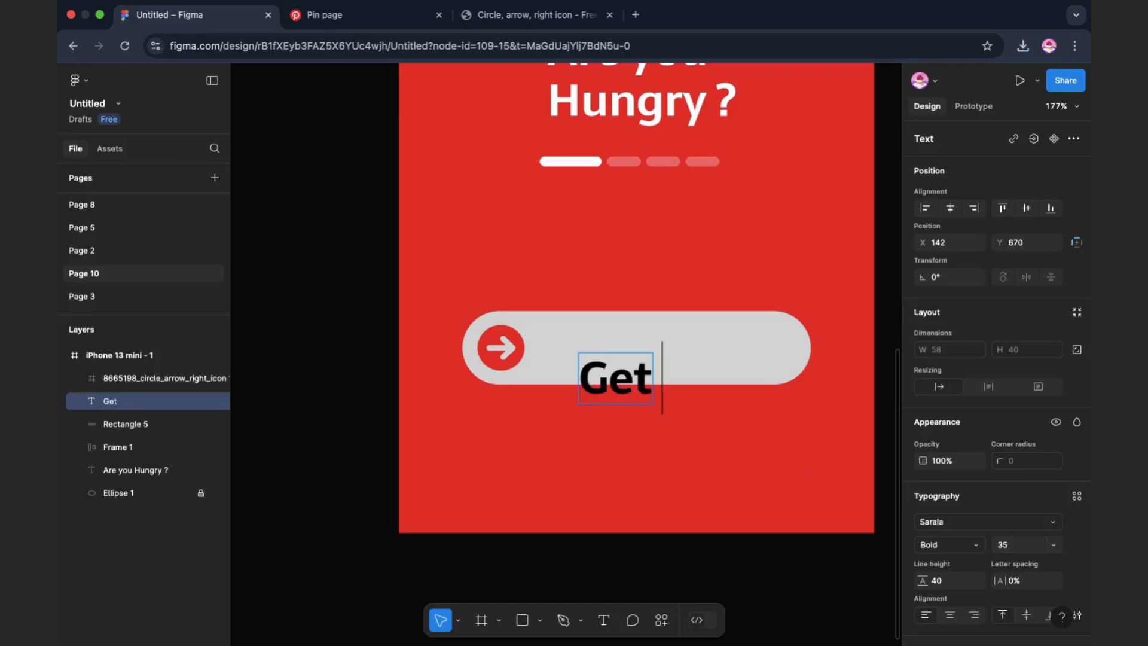
text(started)
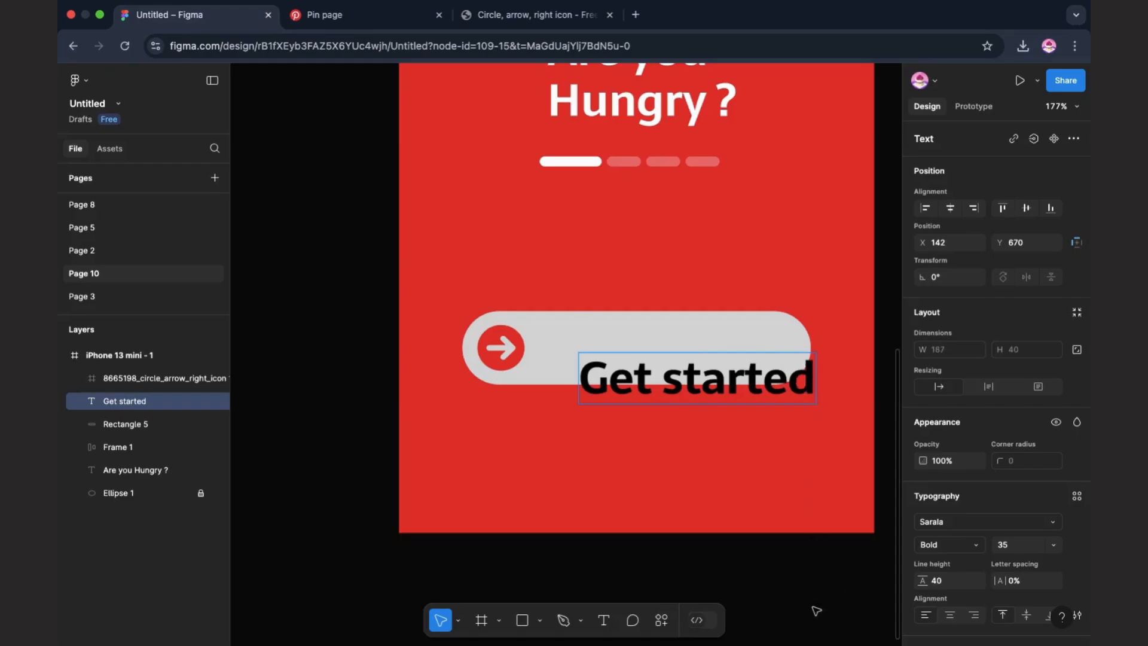
key(BackSpace)
text(S)
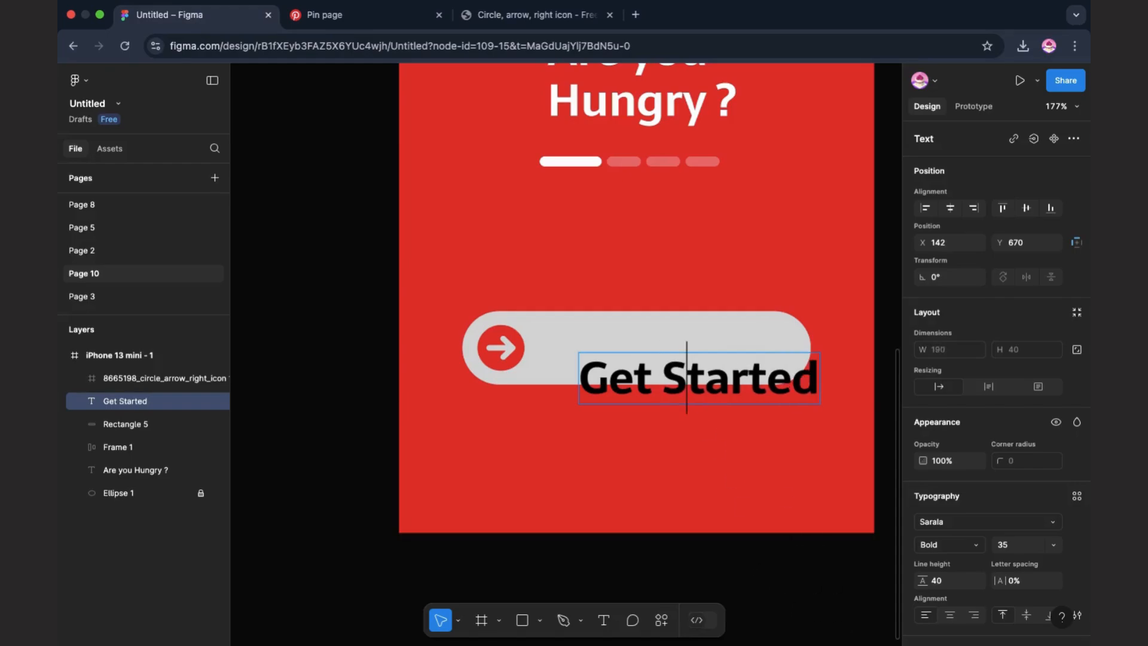
key(Escape)
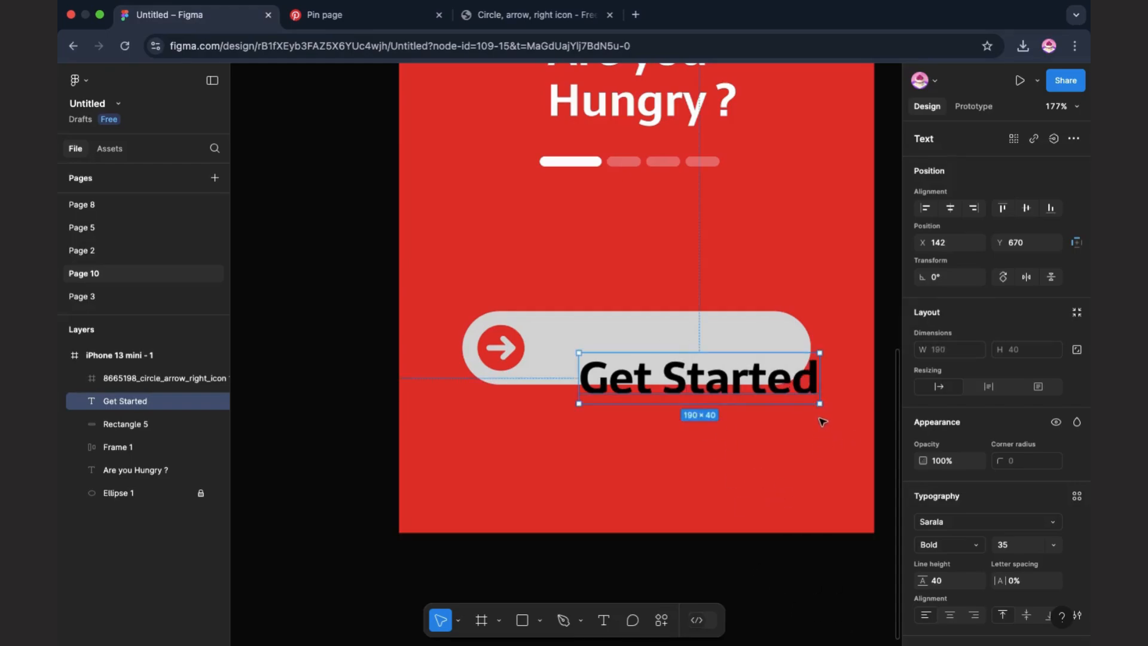
- Set the "Get Started" label's font to Poppins at size 20
click(929, 524)
click(841, 311)
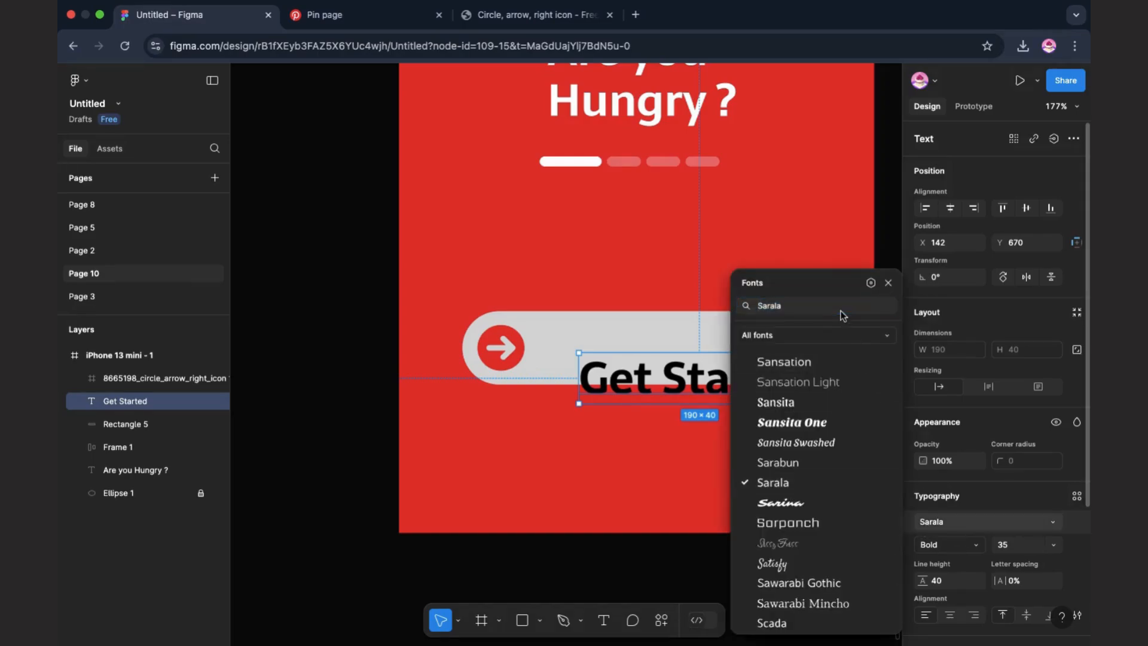
click(801, 305)
text(poppins)
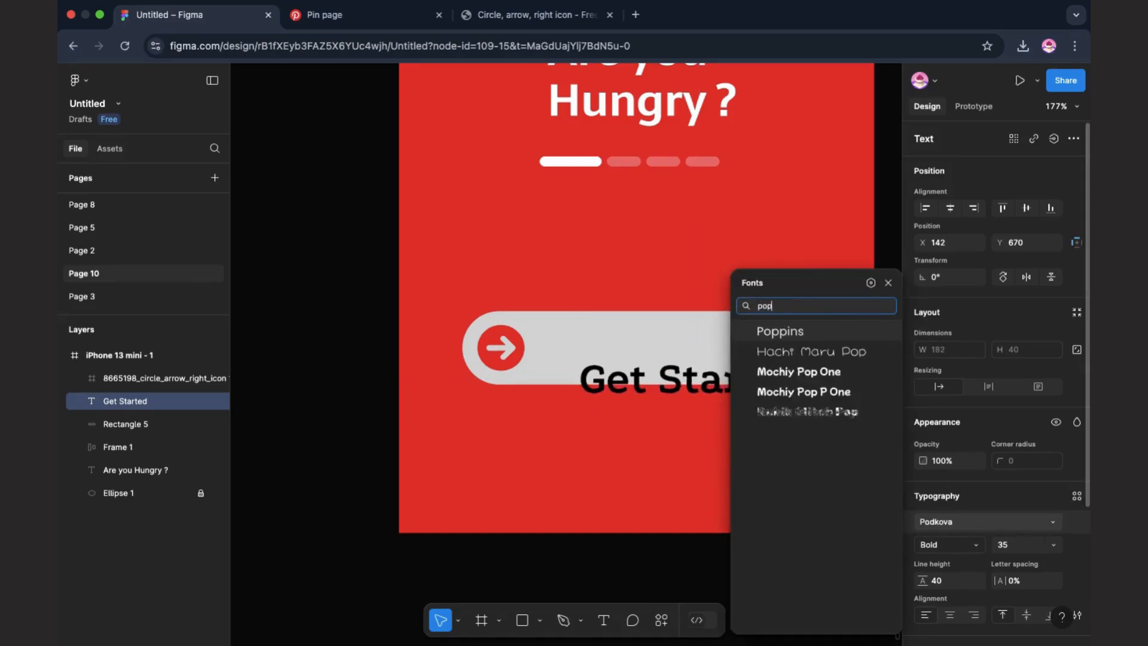
click(813, 335)
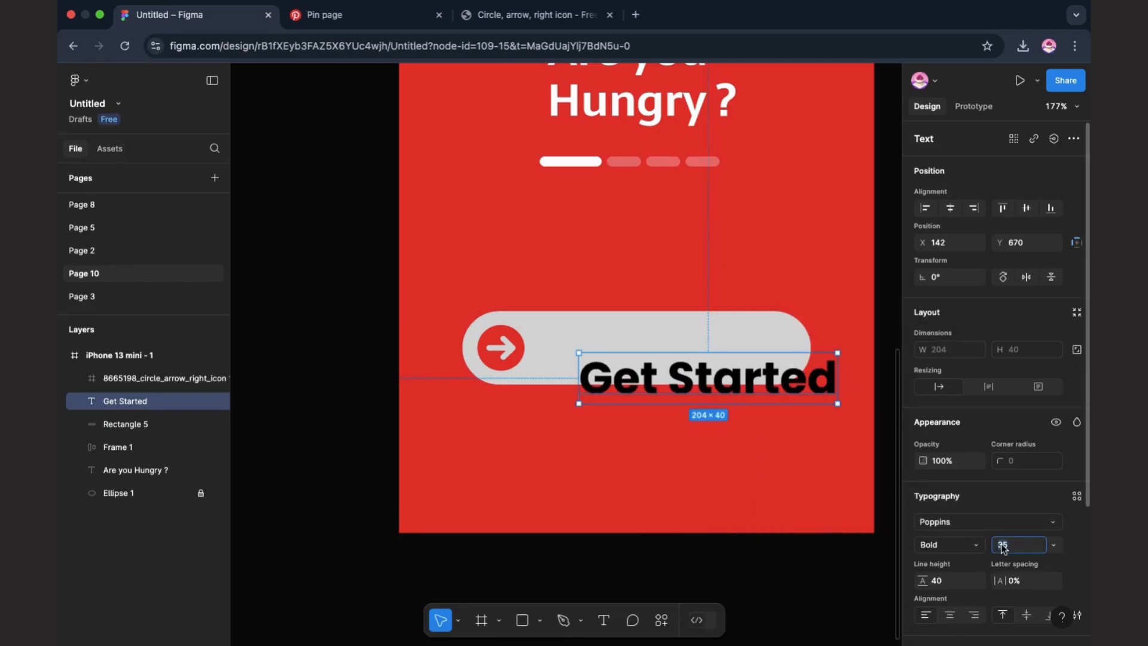
double_click(757, 371)
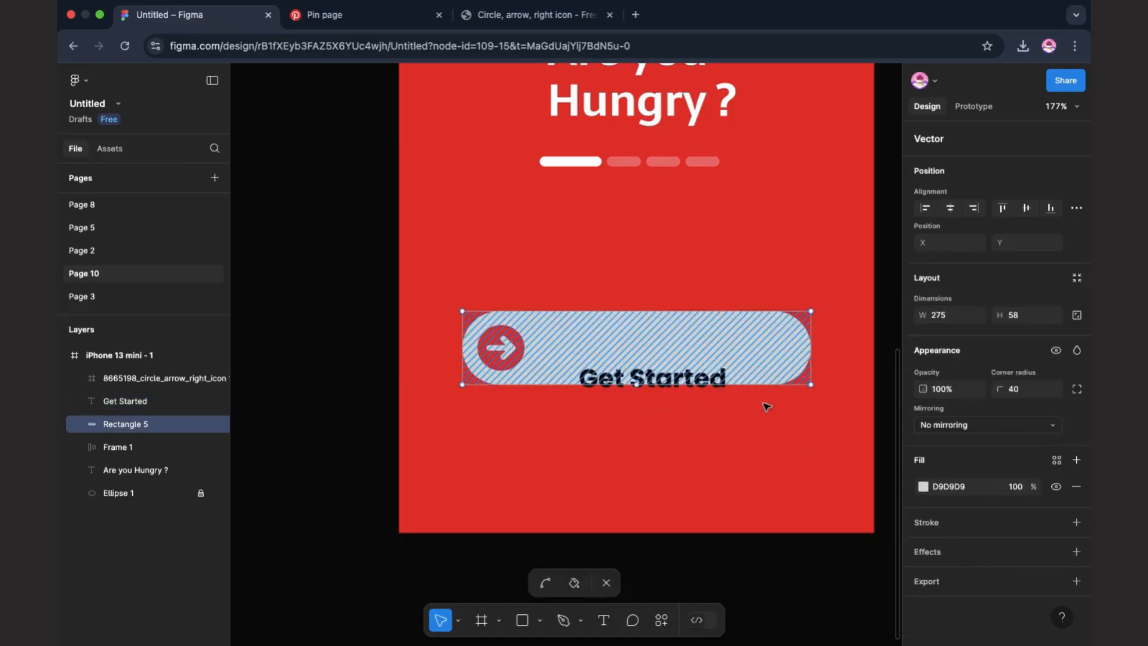
double_click(709, 401)
- Make the "Get Started" label SemiBold and centre it on the button at about X 130, Y 646
drag(703, 377, 698, 349)
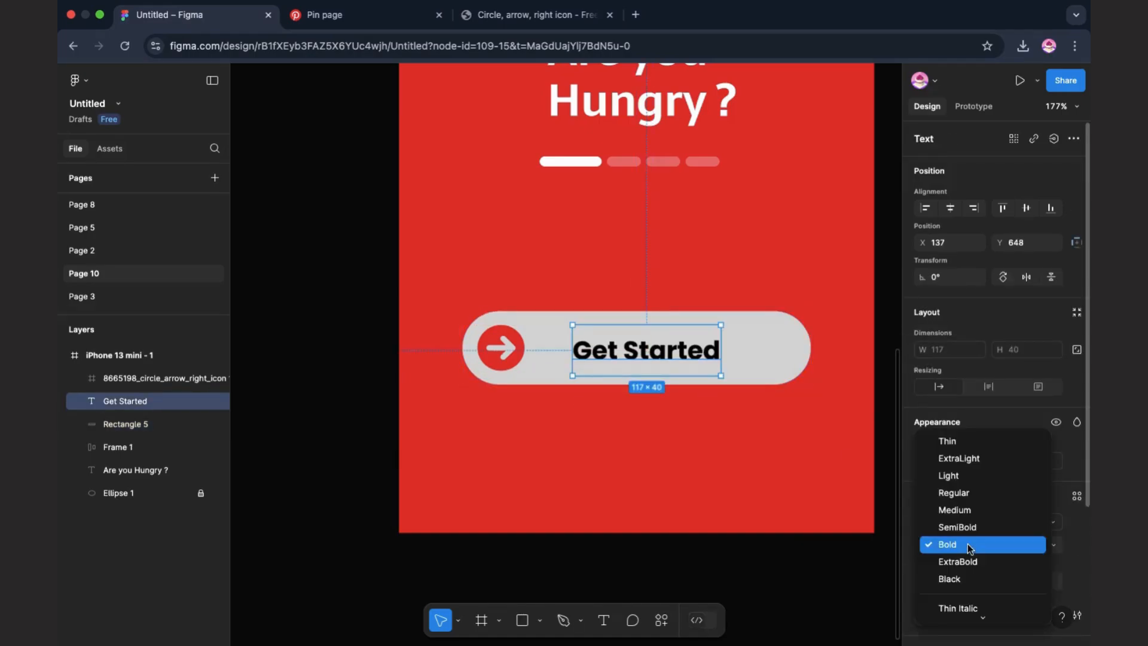
click(970, 545)
click(965, 524)
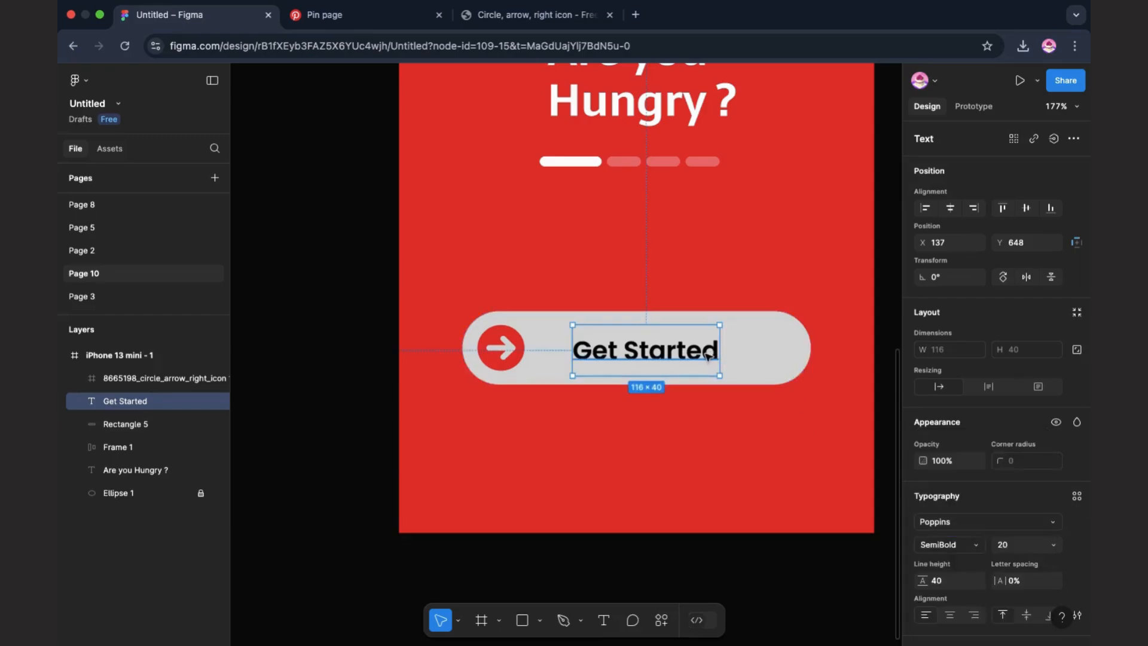
drag(707, 357, 700, 353)
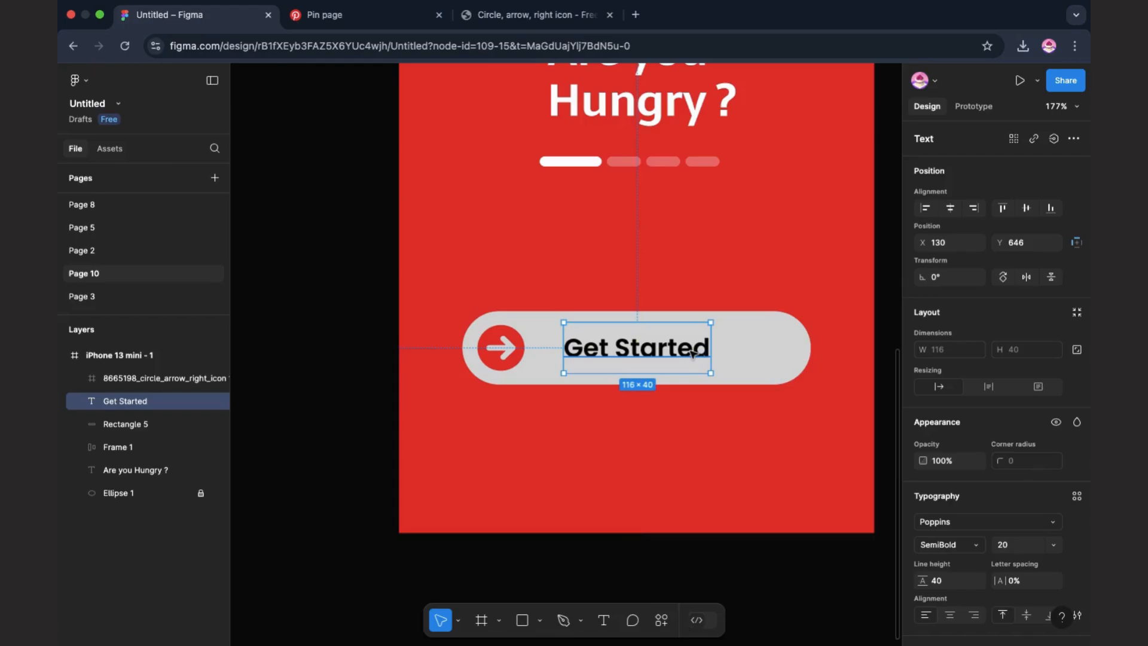
scroll(693, 355, down, 5)
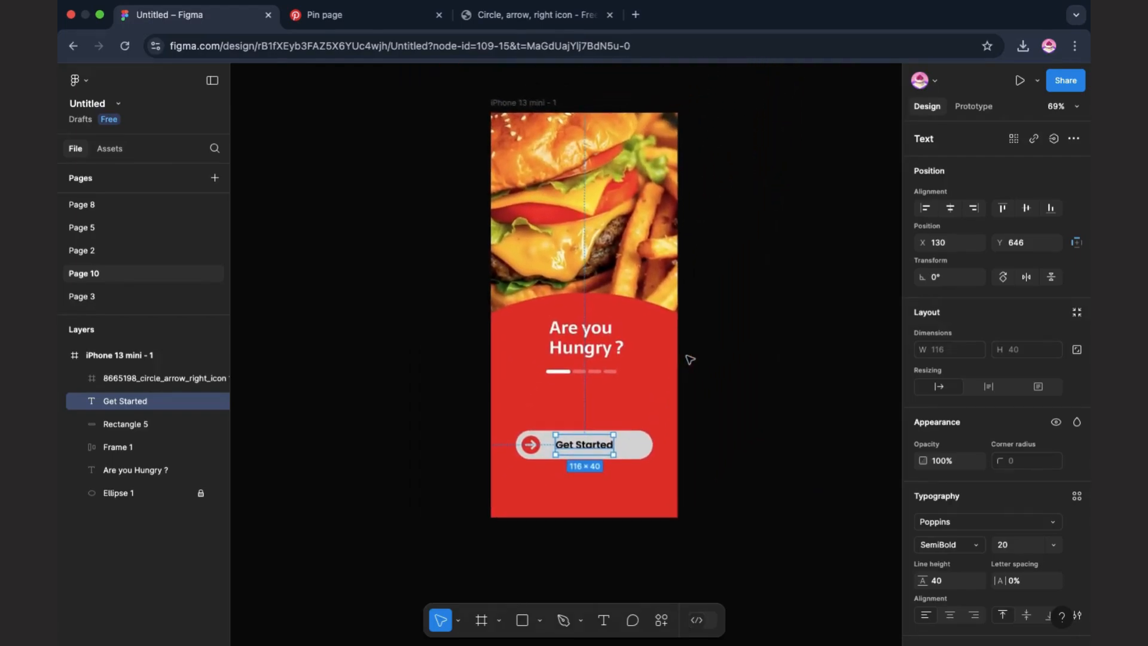
click(679, 360)
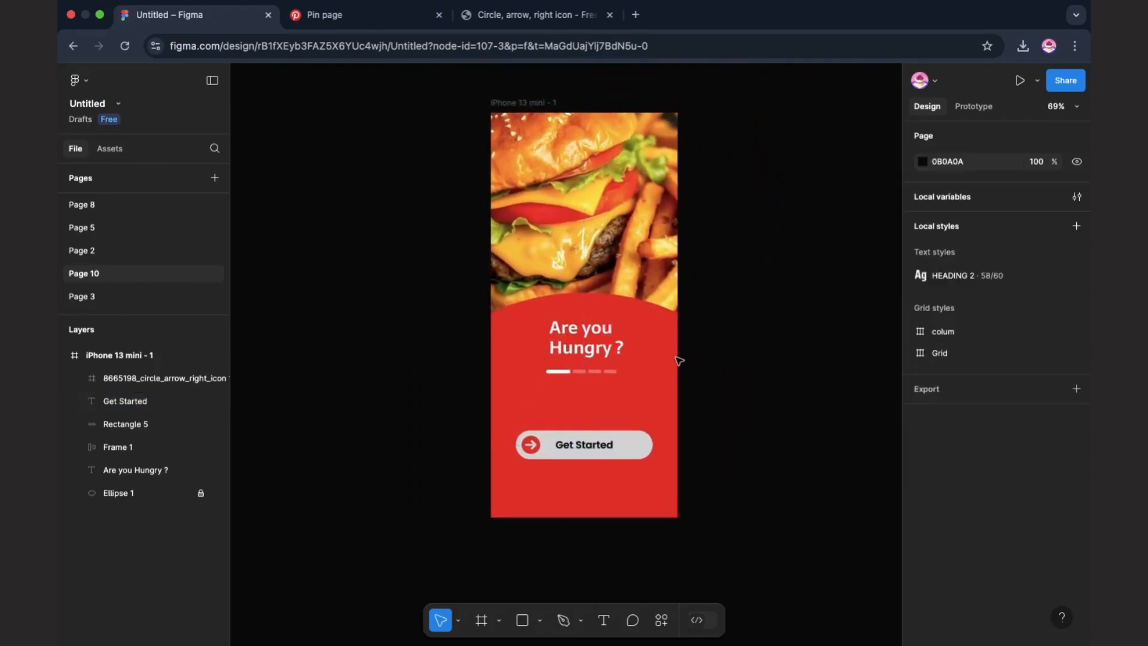
- Nudge the indicator bars slightly down and right, and round the corners of the burger screen's iPhone 13 mini frame
click(646, 433)
click(699, 389)
drag(608, 374, 611, 378)
click(742, 387)
click(671, 328)
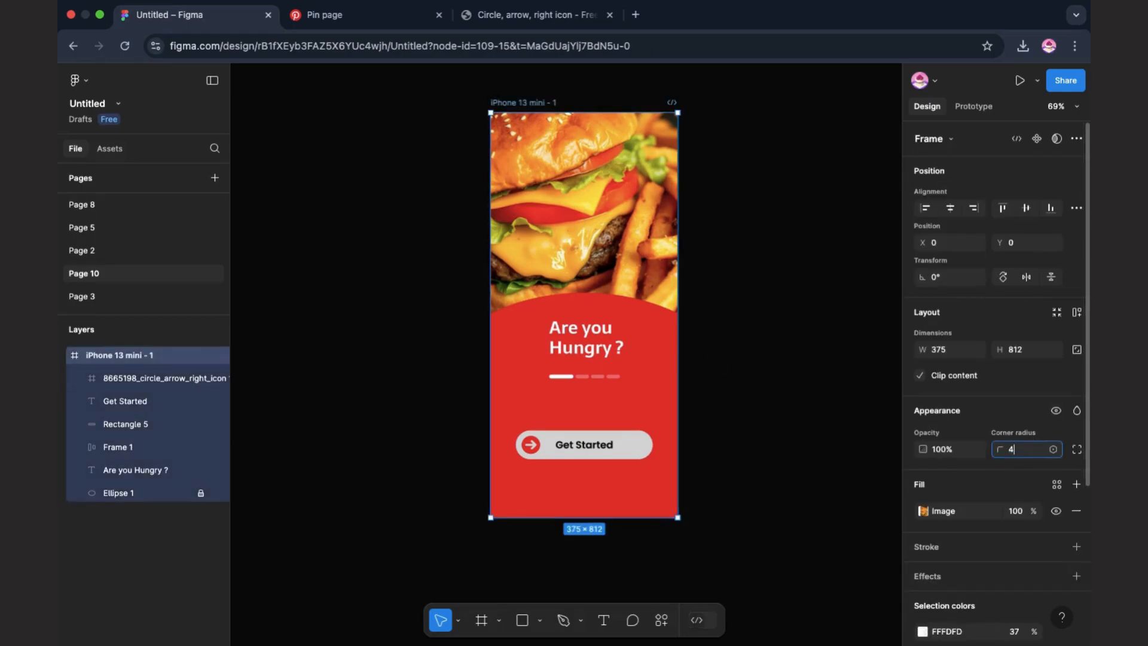
click(788, 404)
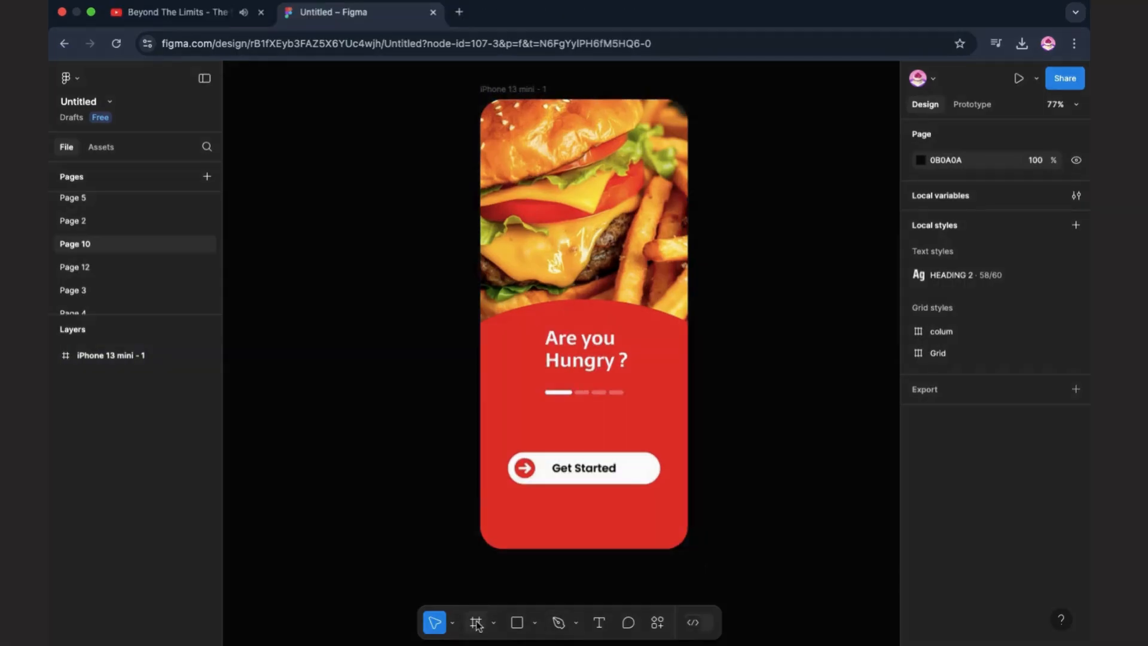
- Add a second iPhone 13 mini frame beside the first at X 420, Y 0 and give it a corner radius of 40
click(477, 623)
click(996, 414)
drag(817, 379, 819, 352)
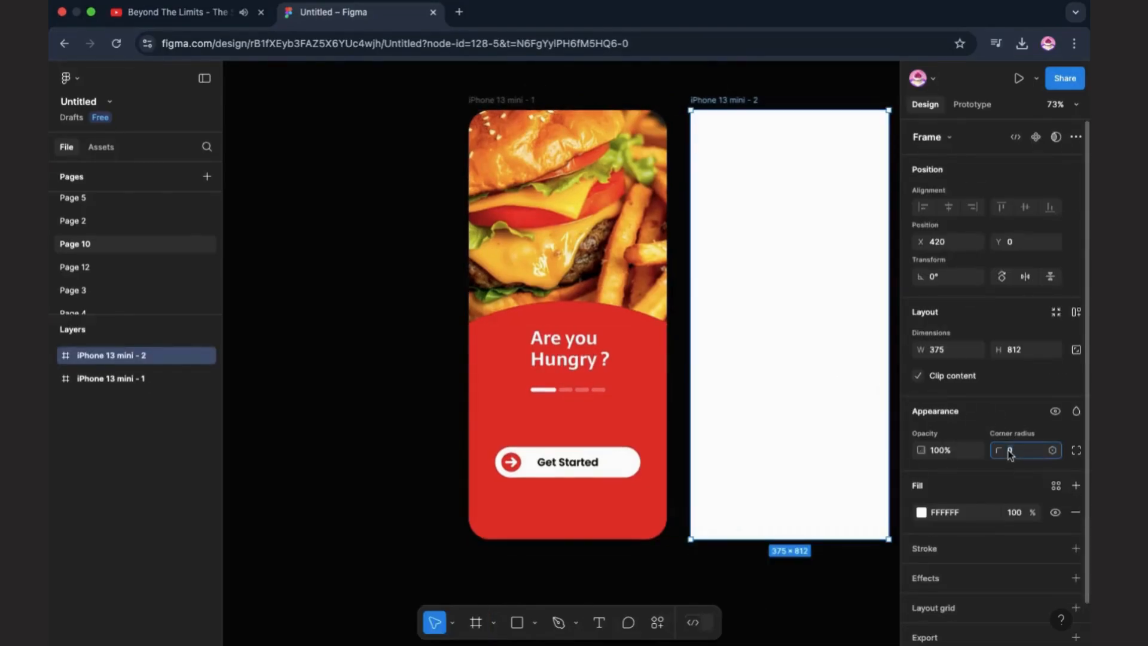
key(Return)
scroll(881, 364, right, 2)
click(882, 365)
- Lower the second frame's white fill opacity to about 92%
click(758, 337)
click(922, 512)
drag(882, 494, 875, 494)
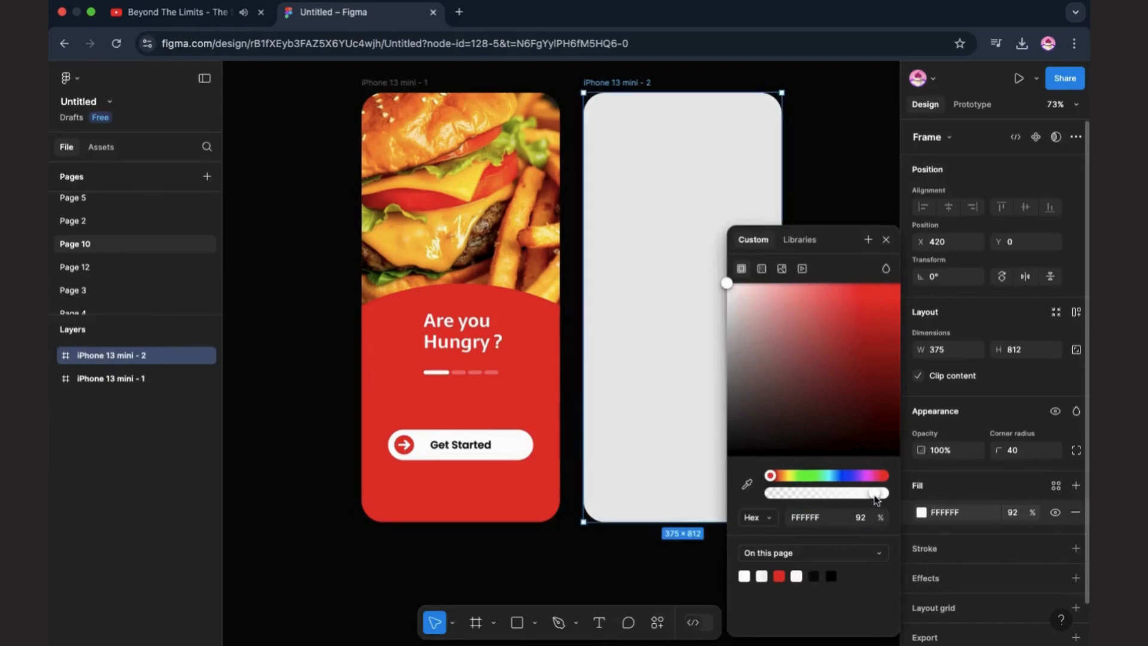
- Add the text "Buenos Aires,Argentina" near the top of the second iPhone frame at about Y 83 and centre it horizontally
click(886, 240)
scroll(807, 247, up, 3)
scroll(802, 252, up, 2)
click(602, 624)
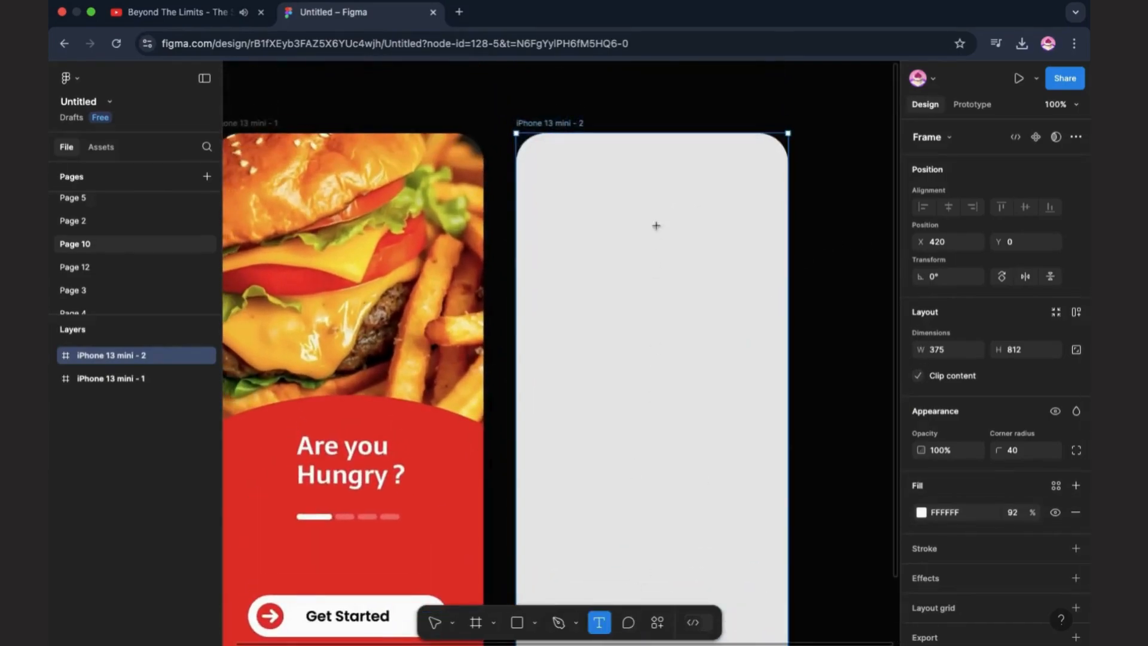
click(631, 203)
text(Buenos Aires,Argentina)
key(Escape)
drag(730, 205, 683, 205)
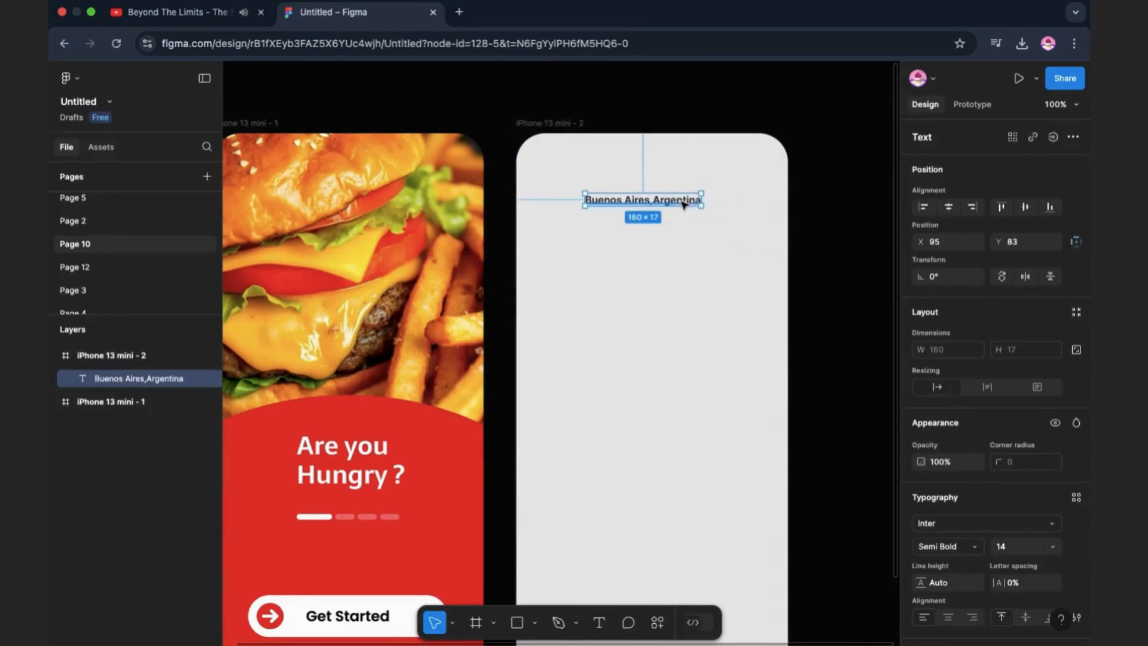
click(948, 207)
click(726, 184)
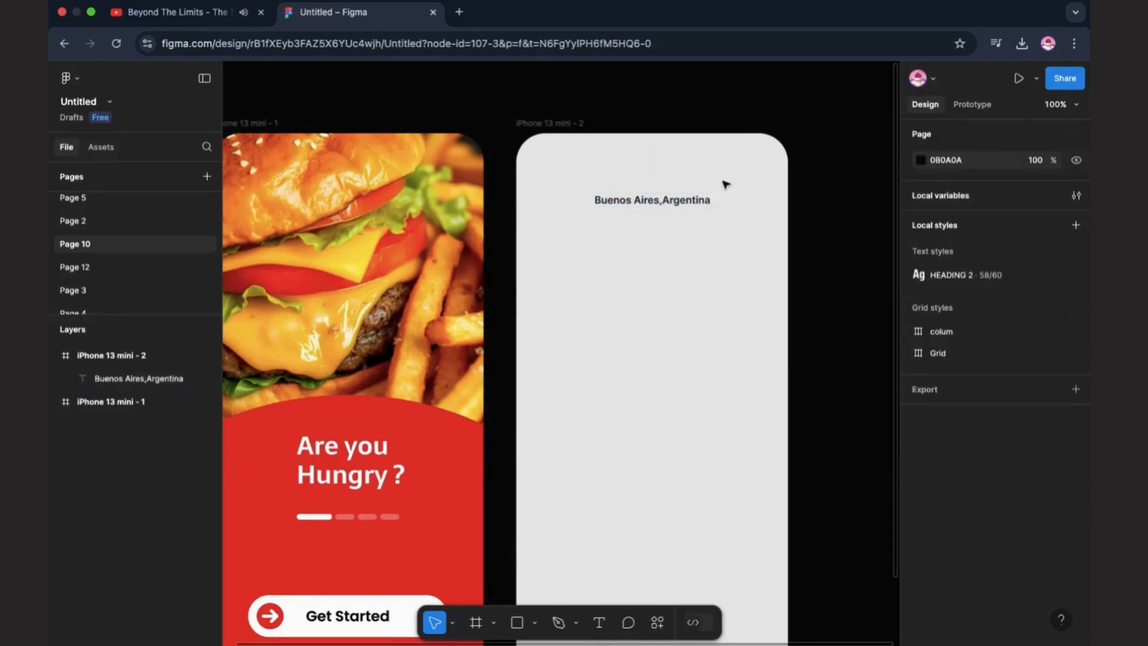
- Copy the app icons and the burger image from Page 12 and paste them into Page 10
click(167, 267)
drag(459, 317, 709, 372)
key(super+c)
click(138, 244)
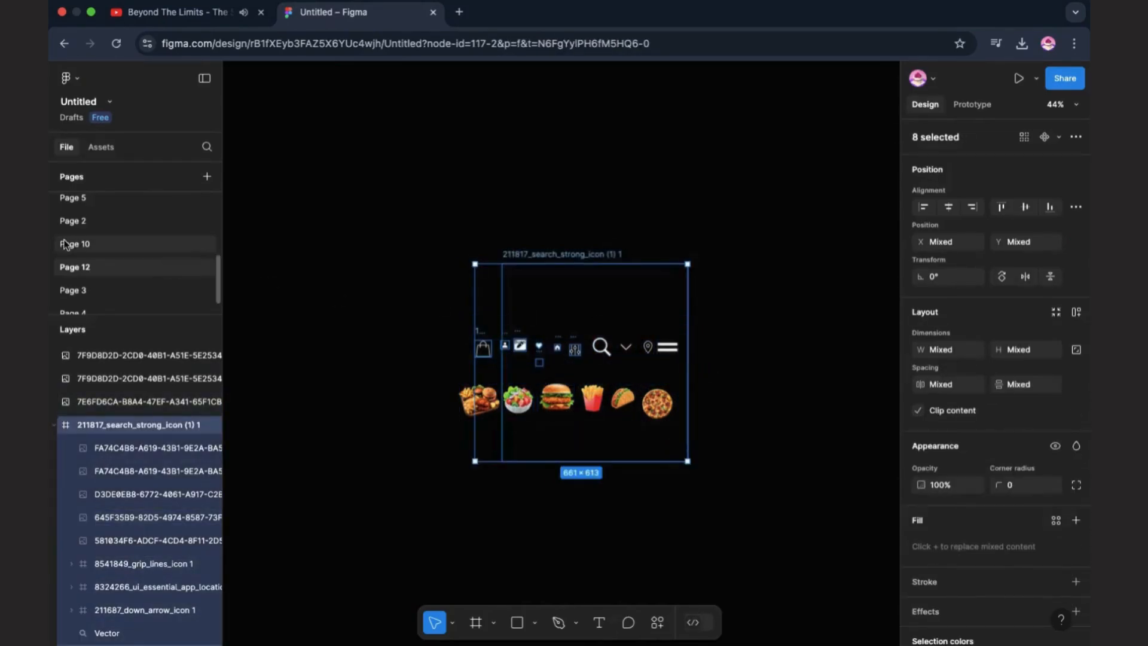
scroll(768, 339, up, 3)
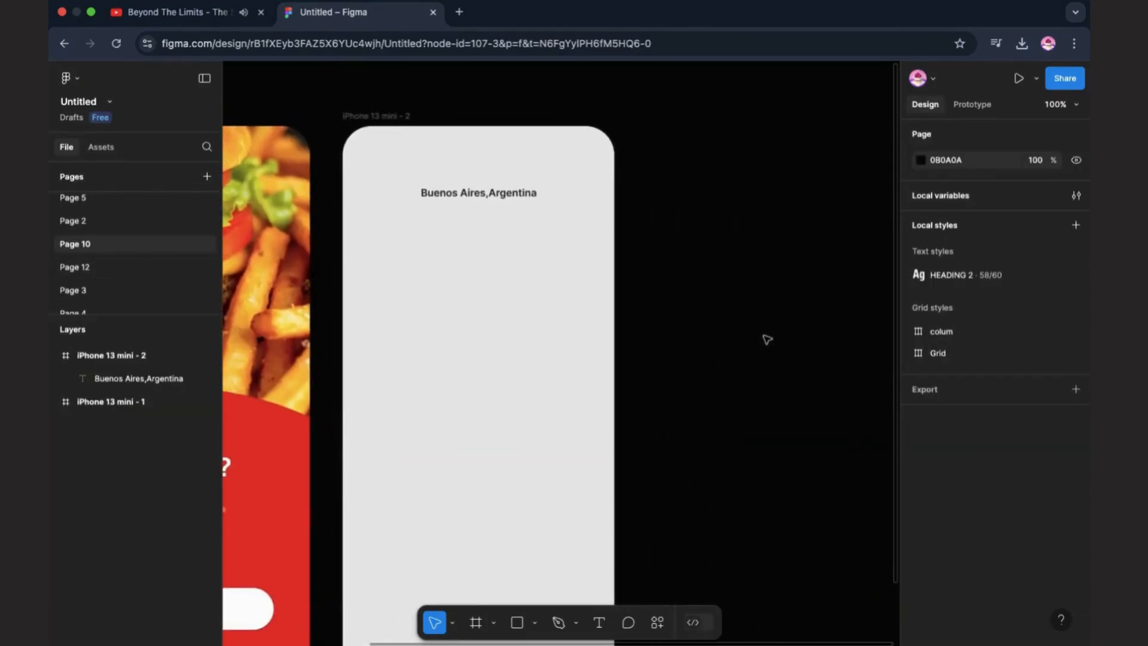
key(super+v)
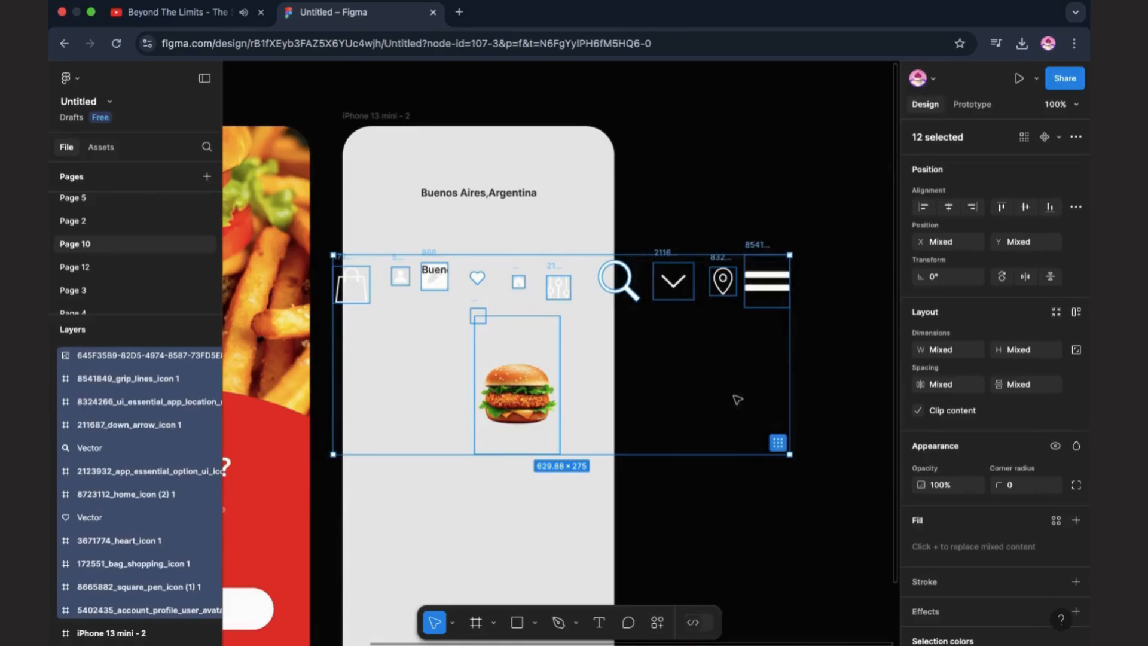
- Move the pasted icons and burger onto the empty canvas right of the second frame and delete the stray text over the pen icon
drag(738, 400, 867, 405)
scroll(866, 404, right, 2)
drag(650, 364, 807, 364)
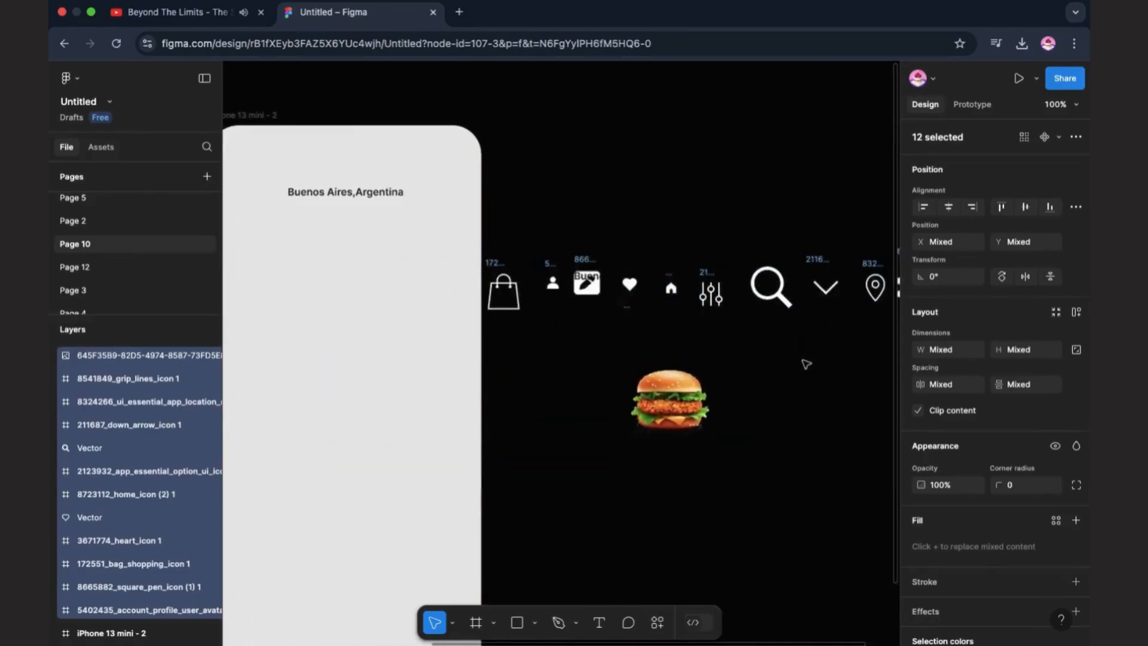
click(598, 278)
key(Delete)
scroll(679, 319, down, 1)
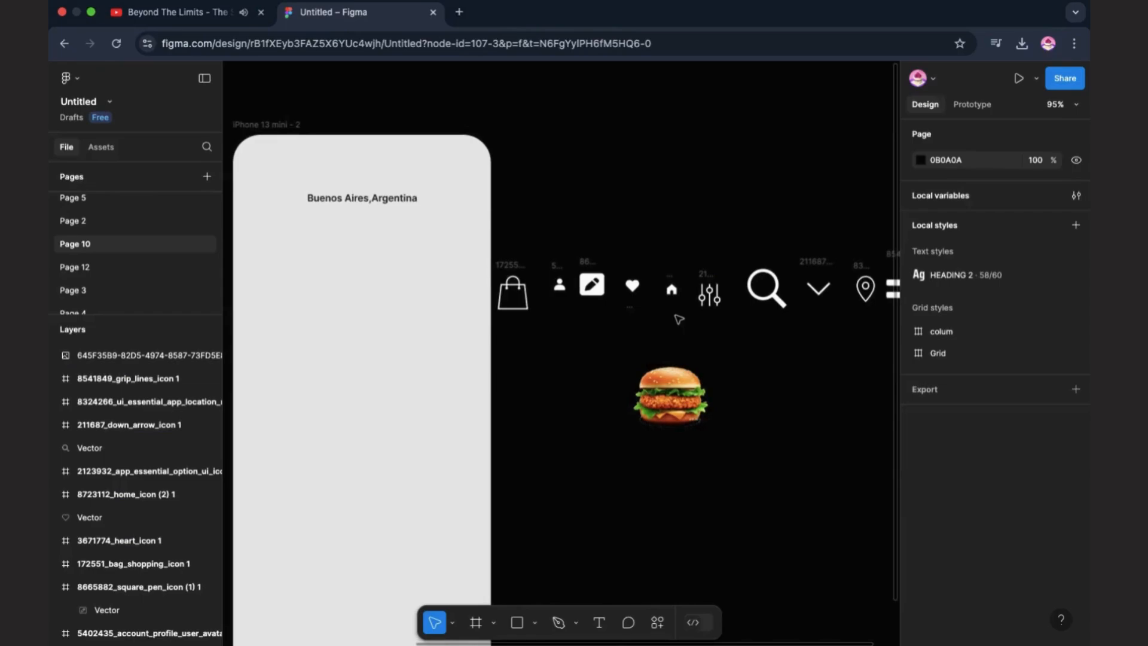
- Move the grip-lines menu icon into the second iPhone frame and change its fill to the red E42222
scroll(782, 315, right, 2)
click(824, 290)
drag(824, 289, 357, 305)
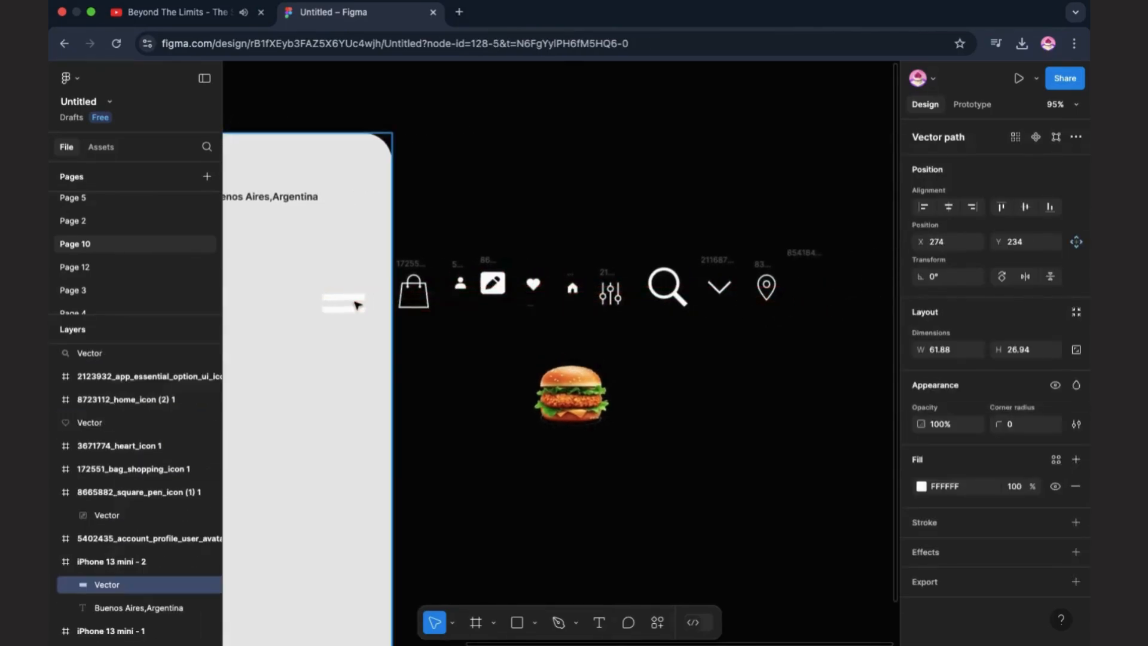
scroll(357, 305, left, 3)
click(923, 486)
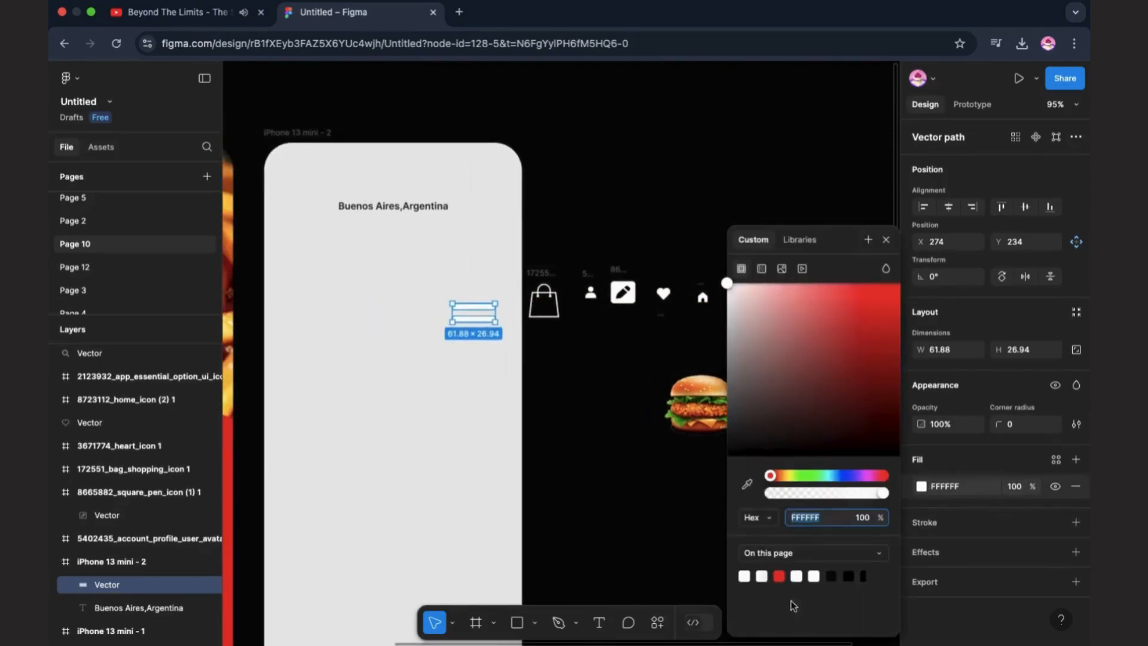
click(779, 576)
click(593, 496)
scroll(575, 490, left, 3)
scroll(576, 491, left, 2)
scroll(576, 491, up, 1)
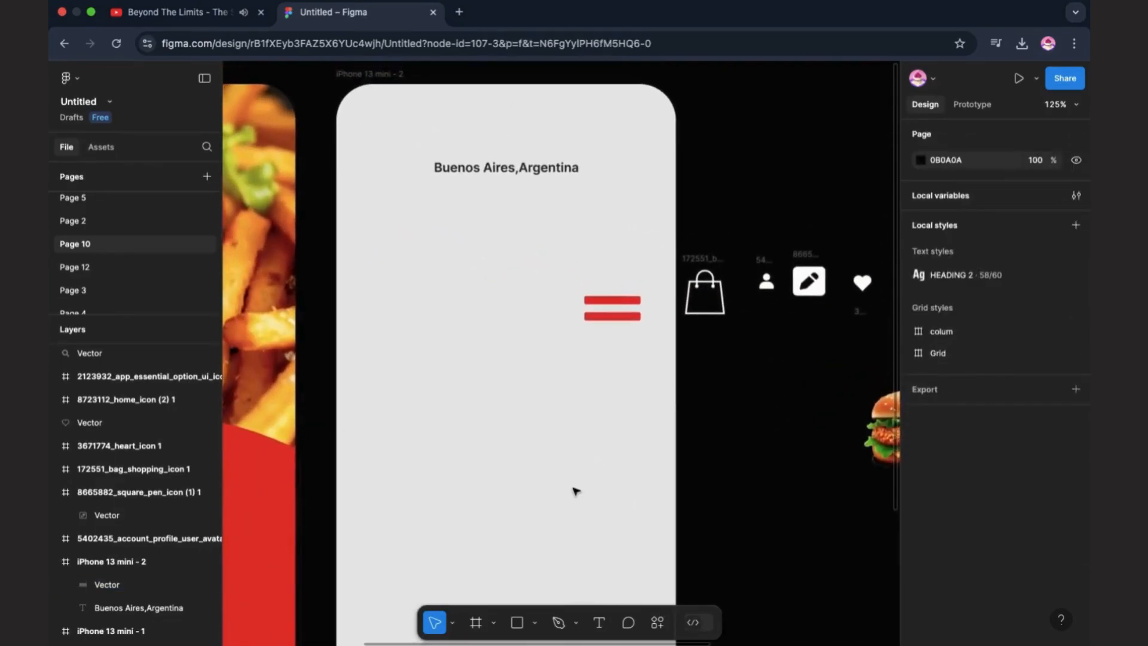
- Place the red menu icon left of the city text at about X 36, Y 88, scaled to about 22 × 12
click(619, 312)
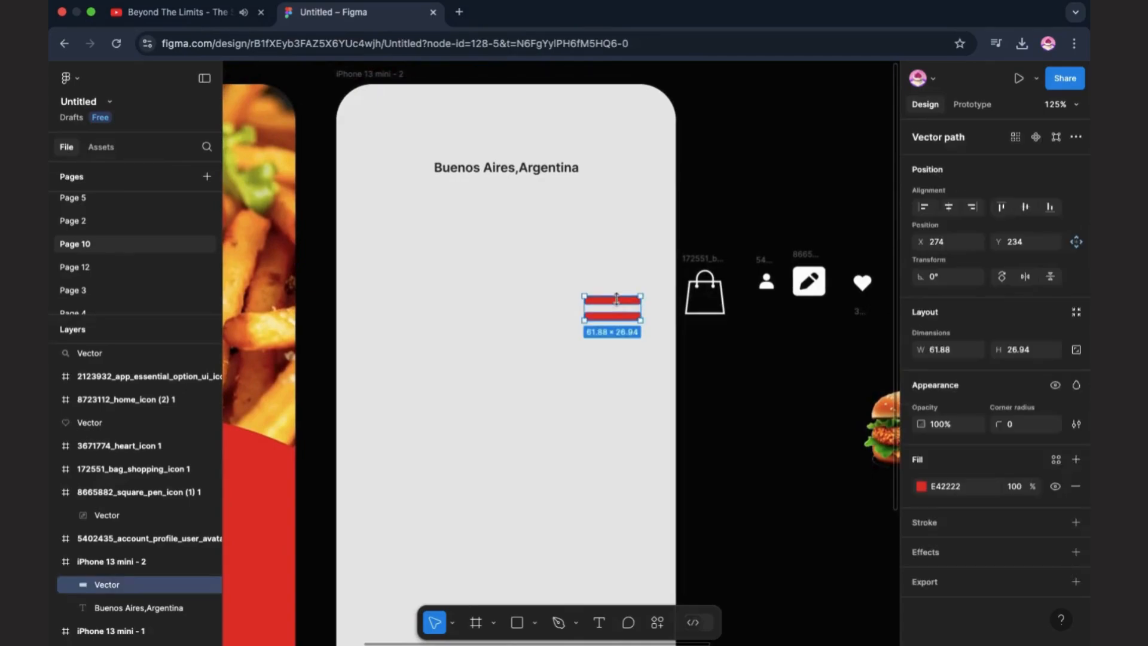
drag(619, 312, 399, 209)
mouse_move(387, 170)
mouse_down()
mouse_move(405, 159)
mouse_move(387, 163)
mouse_up()
key(XF86AudioRaiseVolume)
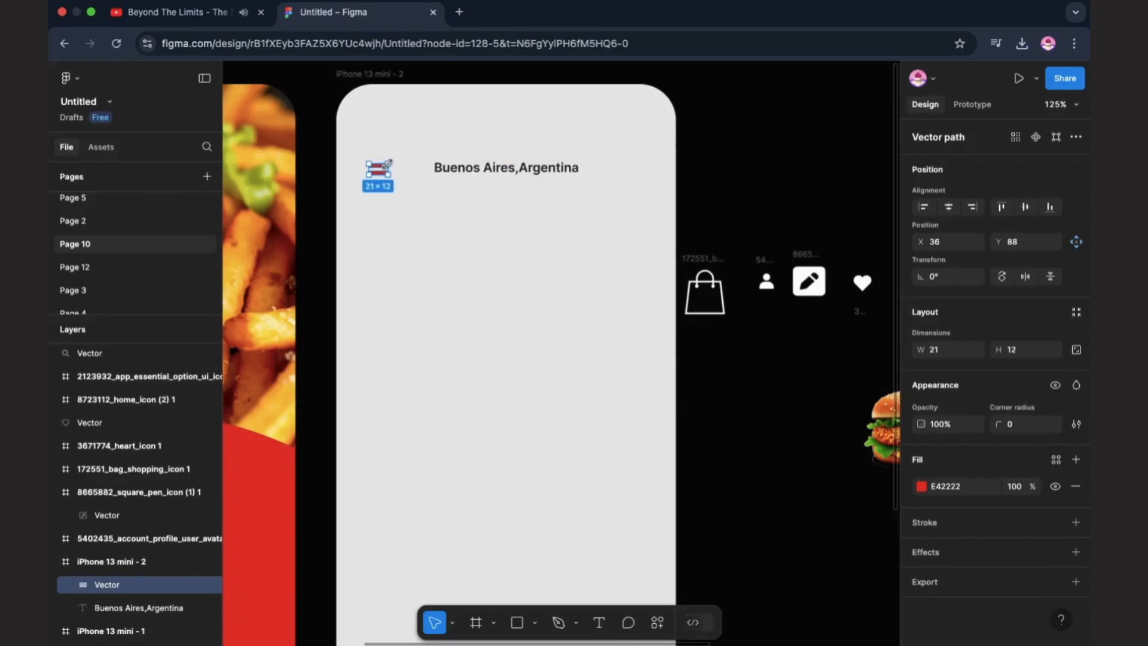
- Draw a rectangle of about 37 × 28 behind the menu icon at about X 29, Y 80 and round its corners
click(519, 625)
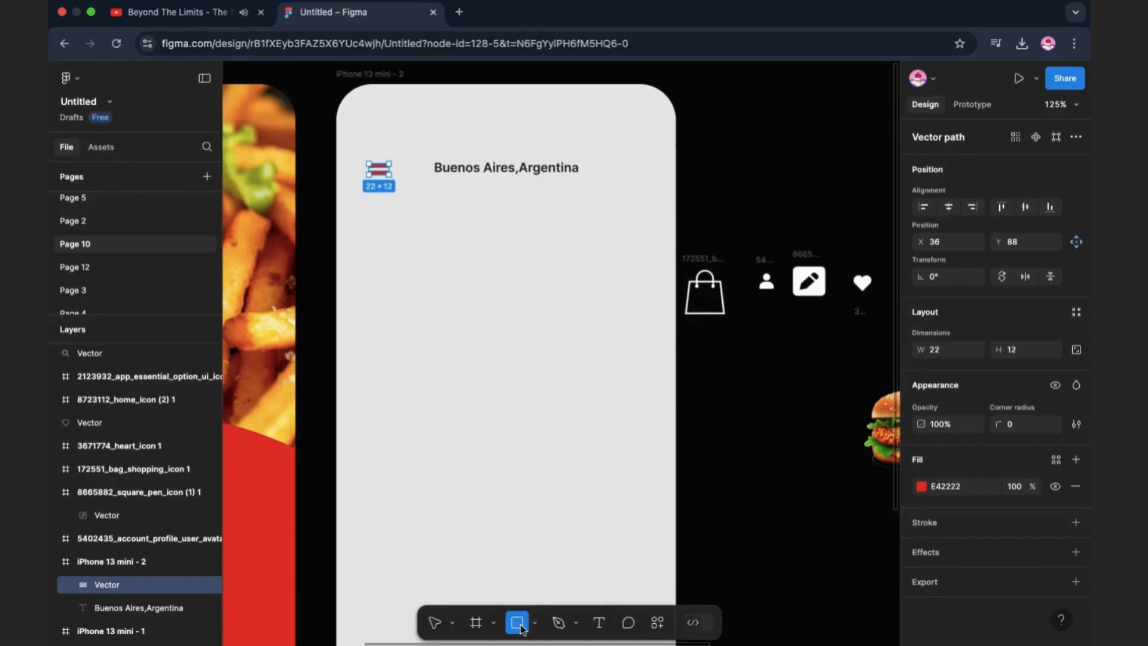
click(399, 216)
drag(100, 607, 101, 580)
click(404, 249)
drag(444, 258, 414, 221)
scroll(415, 219, up, 5)
drag(439, 282, 413, 222)
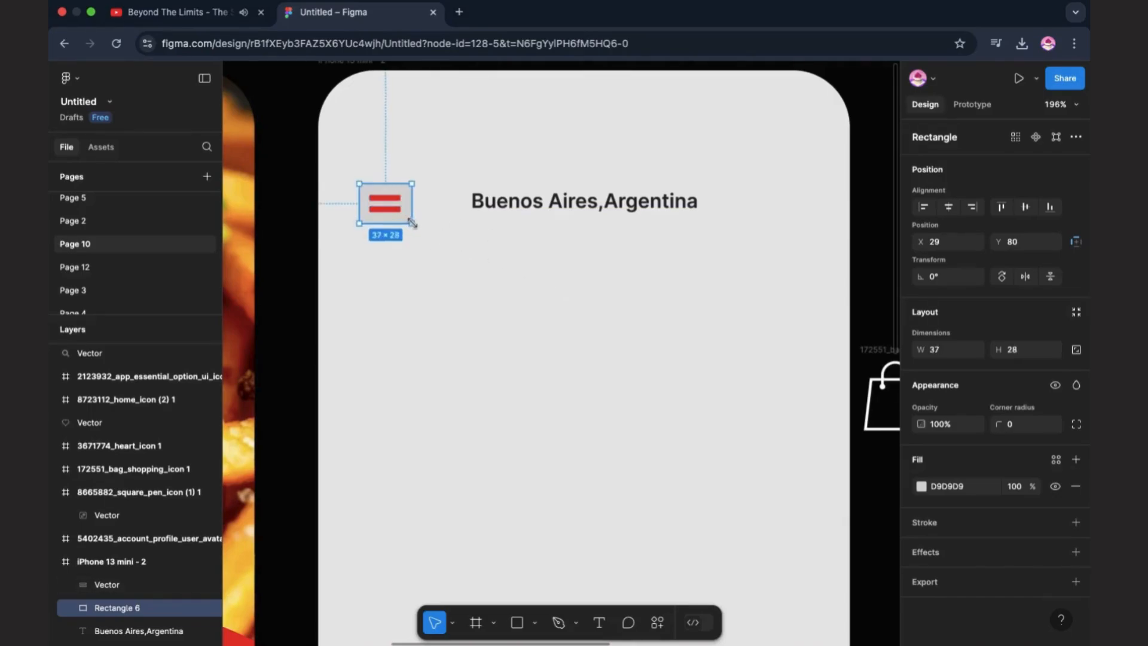
drag(1007, 425, 1007, 426)
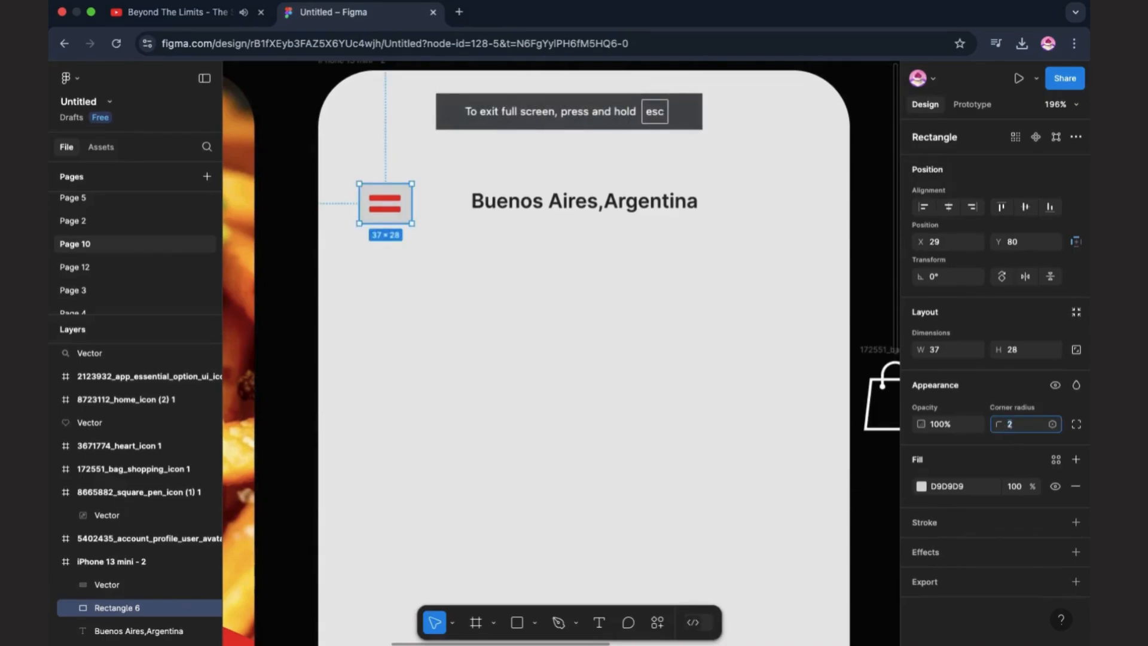
- Shrink the menu icon to about 16 × 8 and its rectangle to about 30 × 24, then centre the icon on it
click(393, 203)
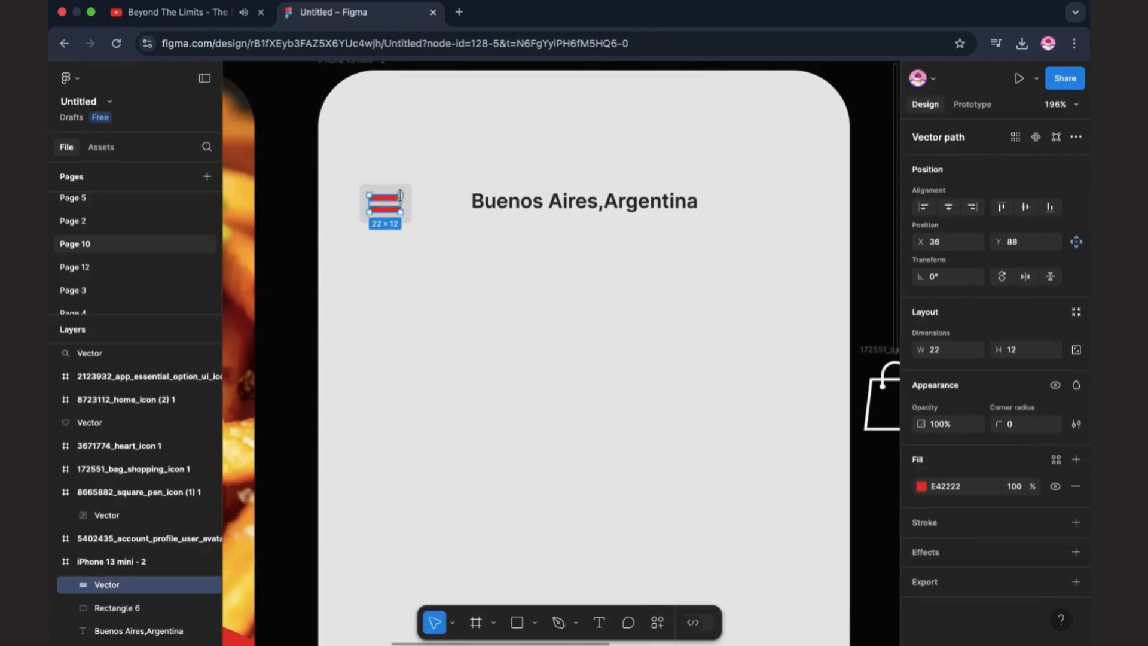
mouse_move(402, 195)
mouse_down()
mouse_move(389, 214)
mouse_move(409, 188)
mouse_up()
click(384, 217)
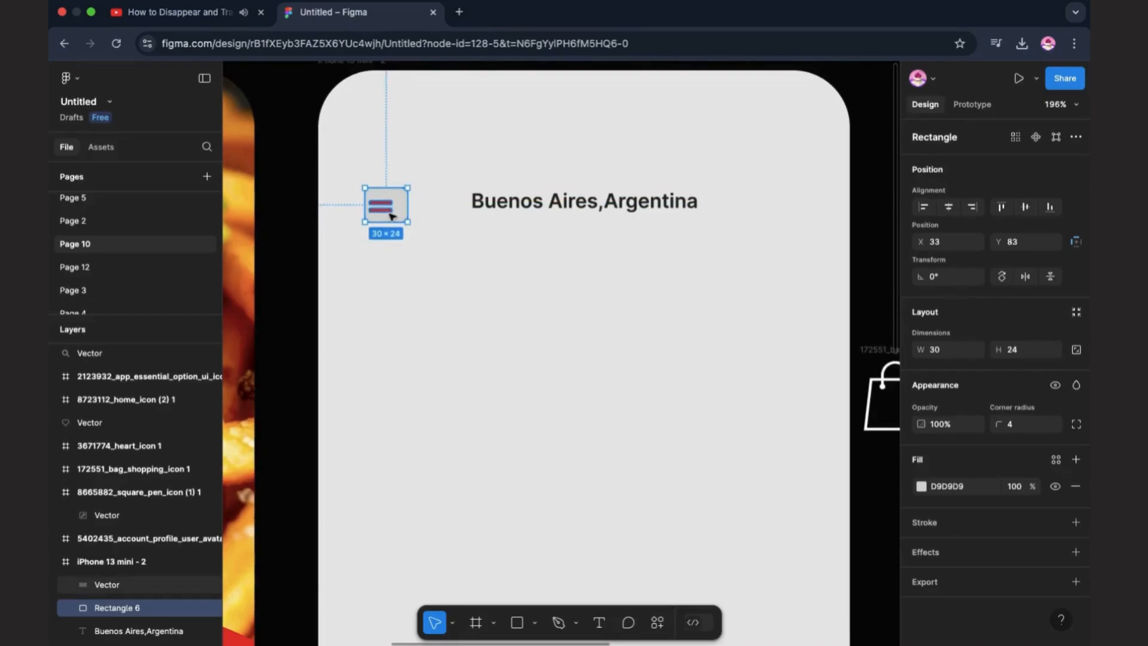
click(389, 212)
drag(392, 212, 394, 211)
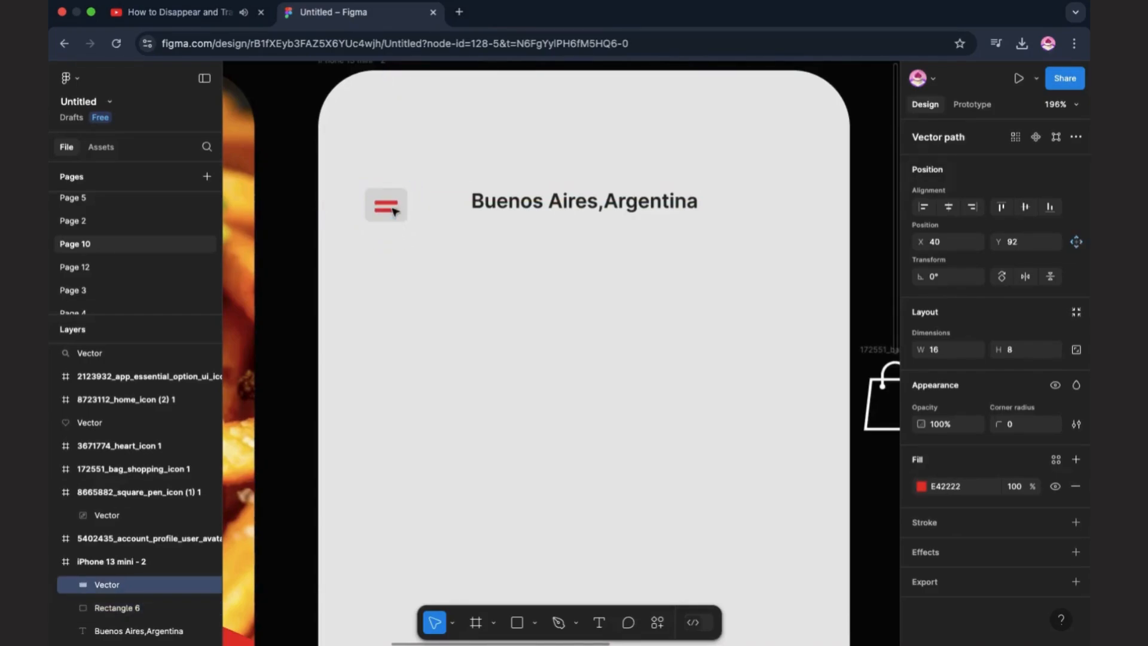
- Change the fill of the rectangle behind the menu icon from grey to a light pink
click(410, 208)
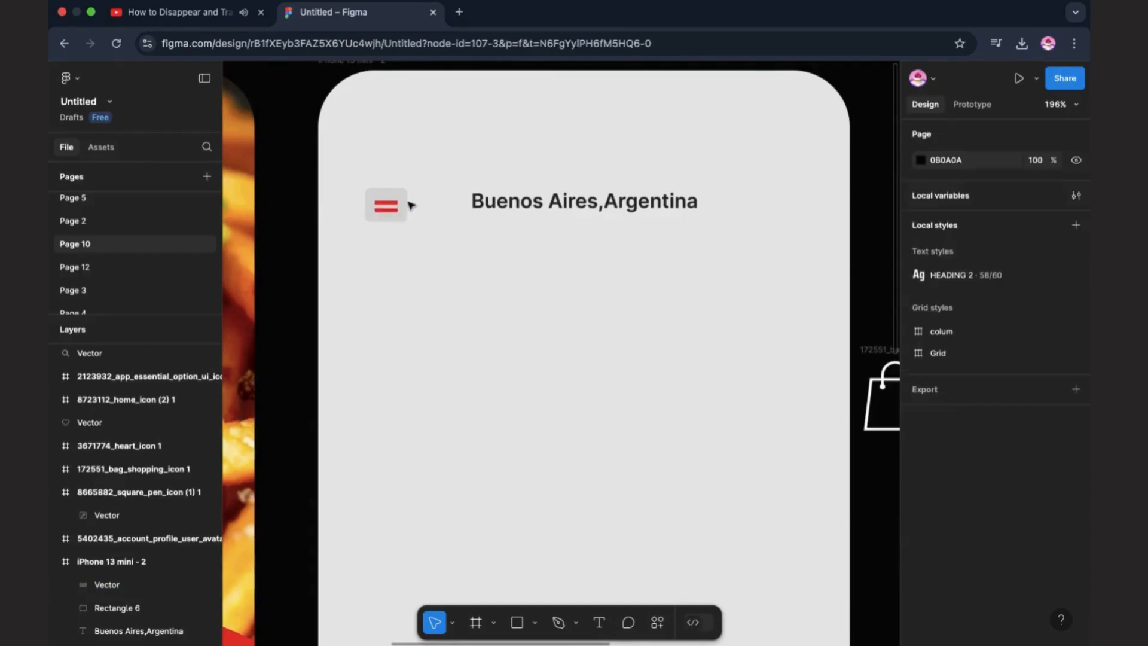
click(401, 207)
click(921, 485)
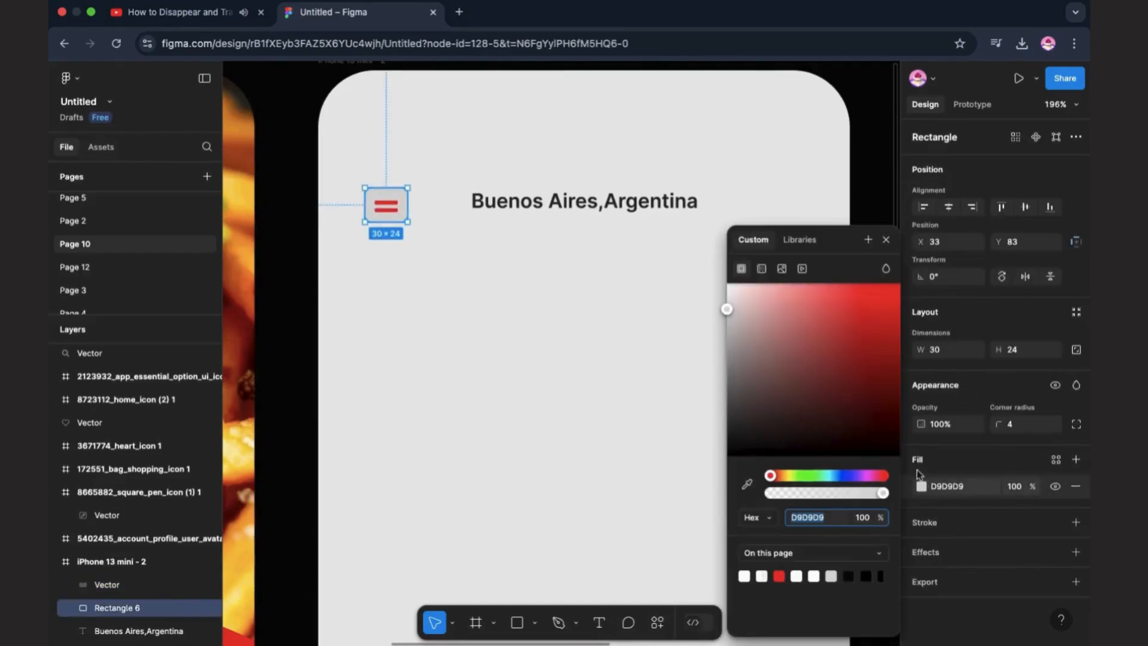
click(773, 300)
mouse_move(772, 293)
mouse_down()
mouse_move(774, 280)
mouse_move(756, 283)
mouse_up()
click(607, 265)
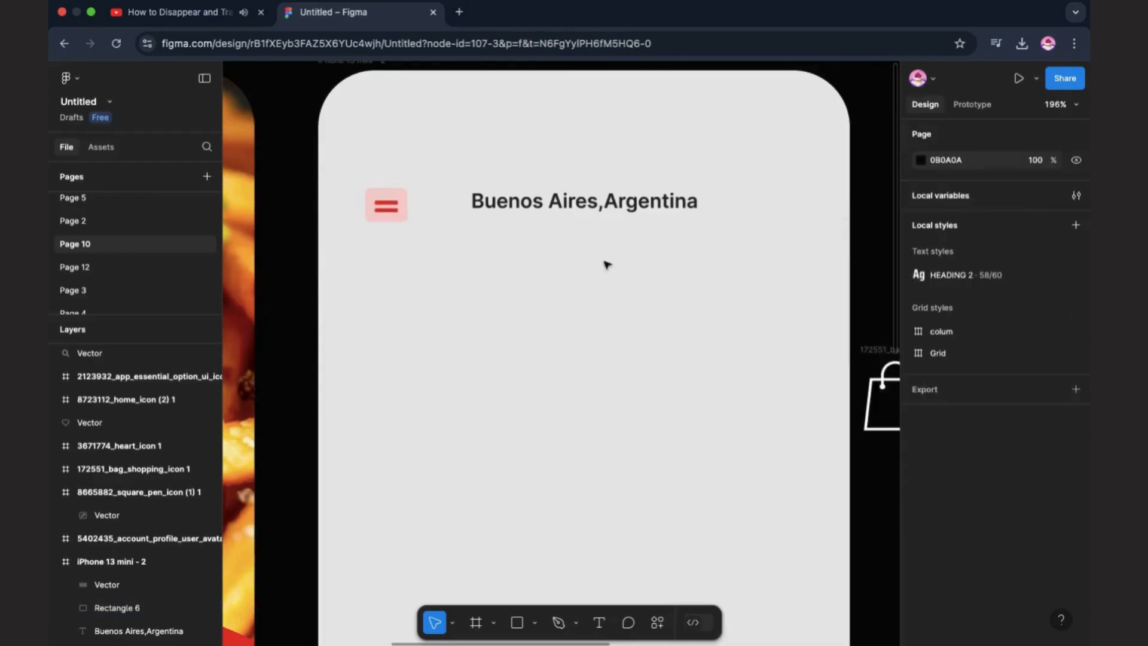
- Place the location pin icon just before the city text, scaled to about 13 × 19
scroll(755, 396, down, 3)
scroll(721, 410, right, 10)
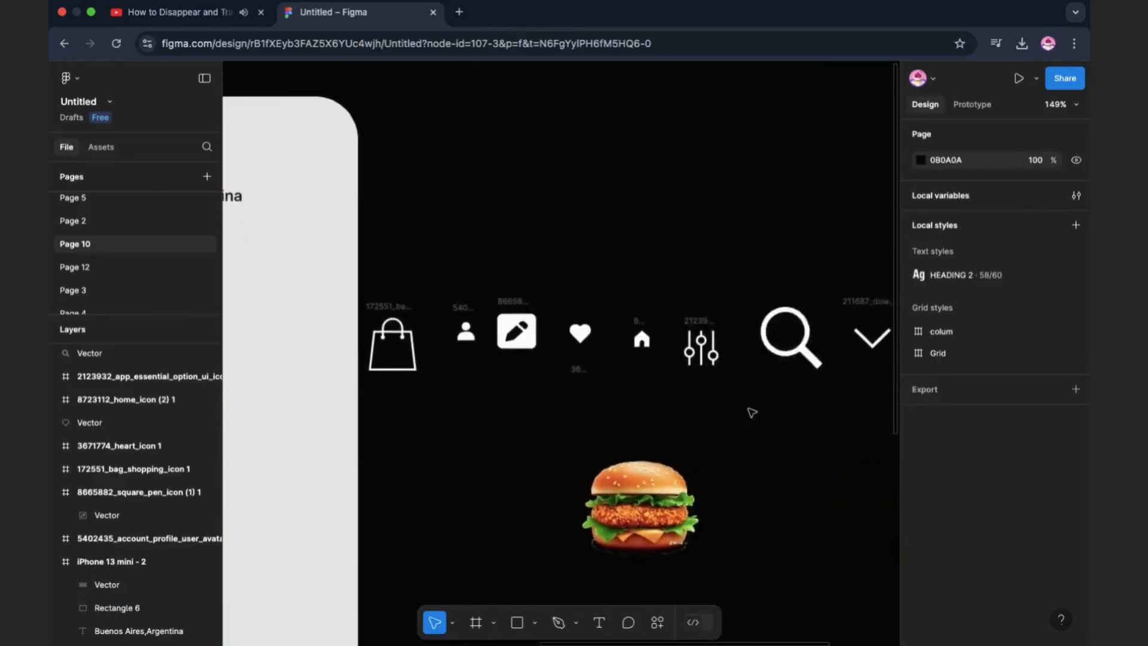
drag(834, 335, 360, 441)
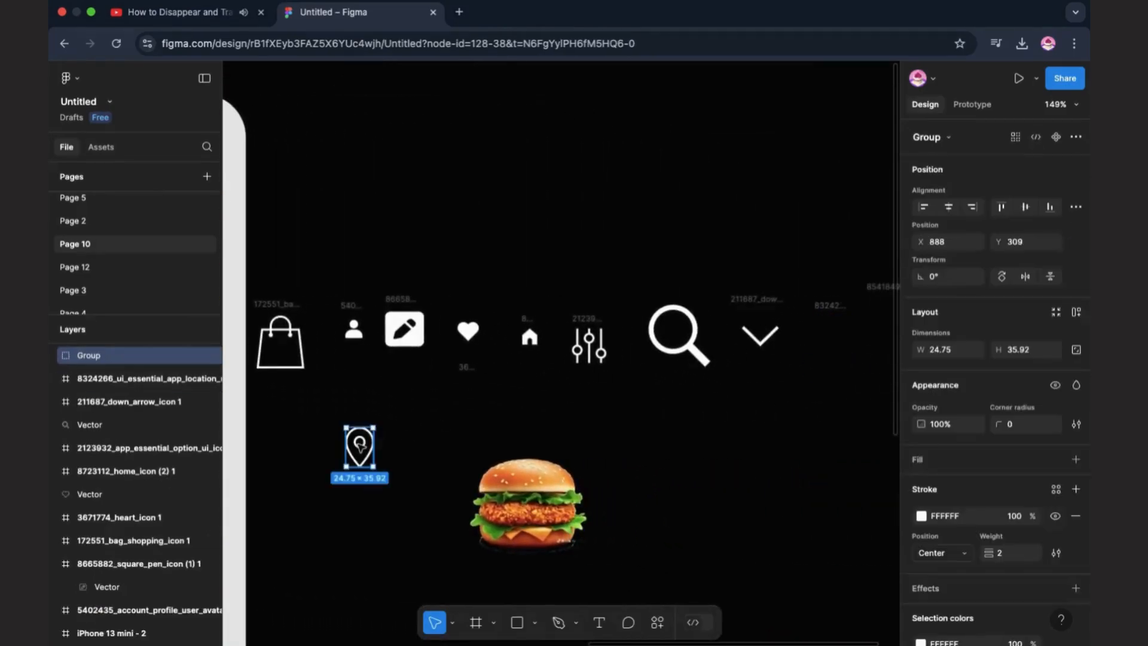
scroll(364, 443, left, 5)
drag(550, 422, 277, 195)
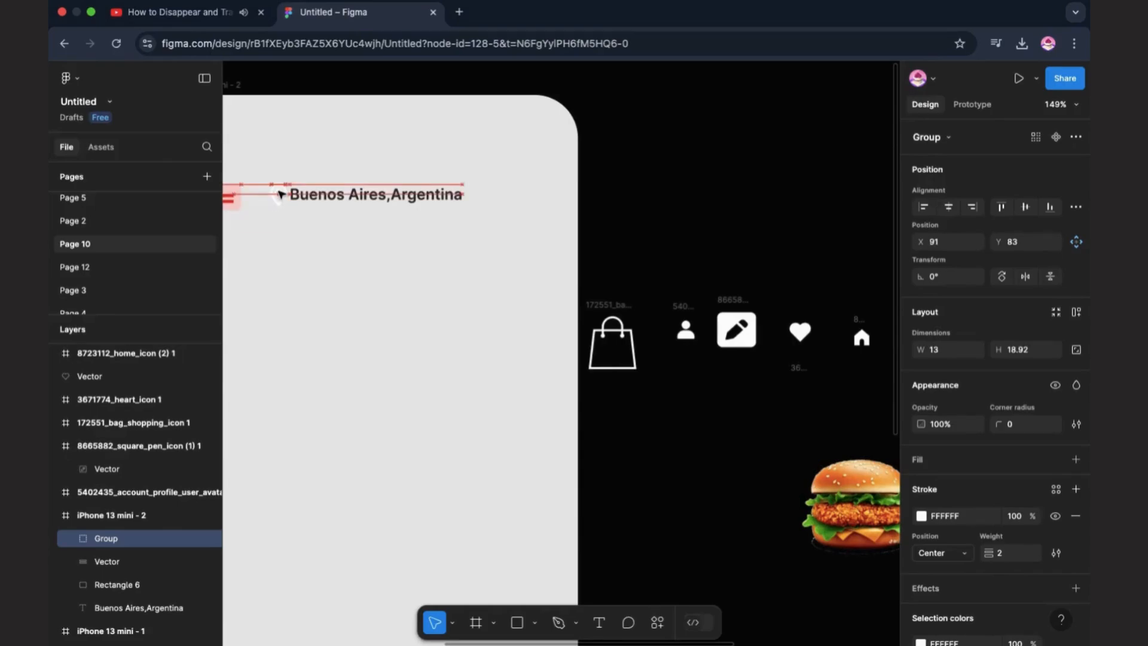
- Wrap the menu icon and its pink rectangle in an auto layout frame and line it up with the city text
scroll(281, 194, left, 3)
click(328, 219)
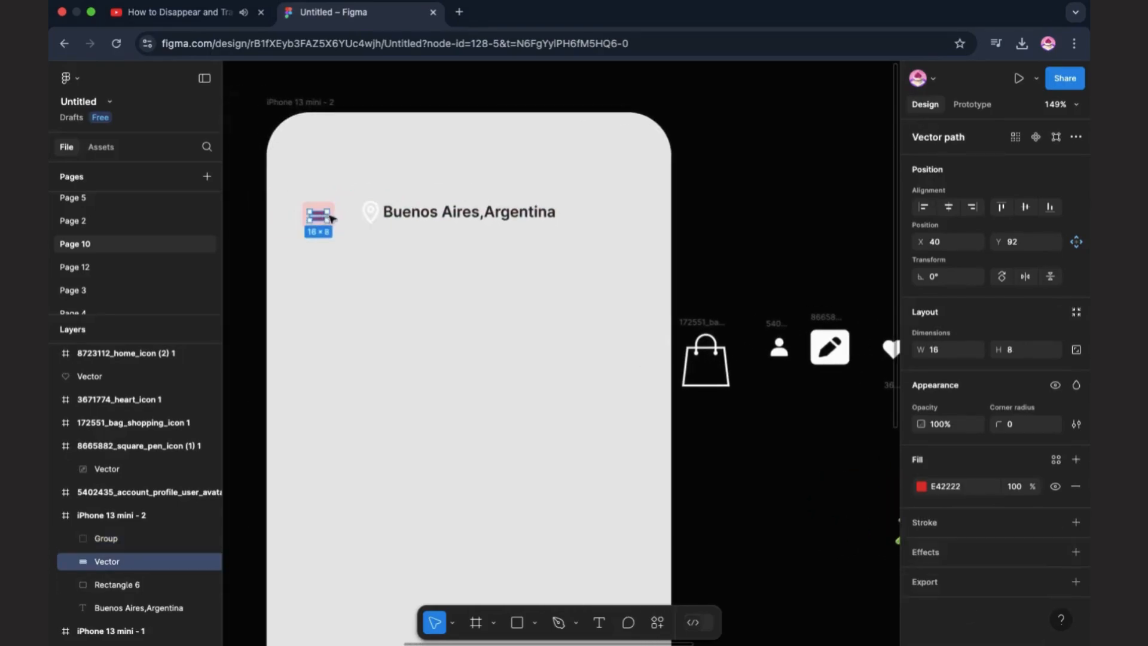
mouse_move(327, 208)
mouse_down()
mouse_move(322, 220)
mouse_move(341, 239)
mouse_move(330, 219)
mouse_up()
click(337, 193)
key(shift+a)
click(366, 239)
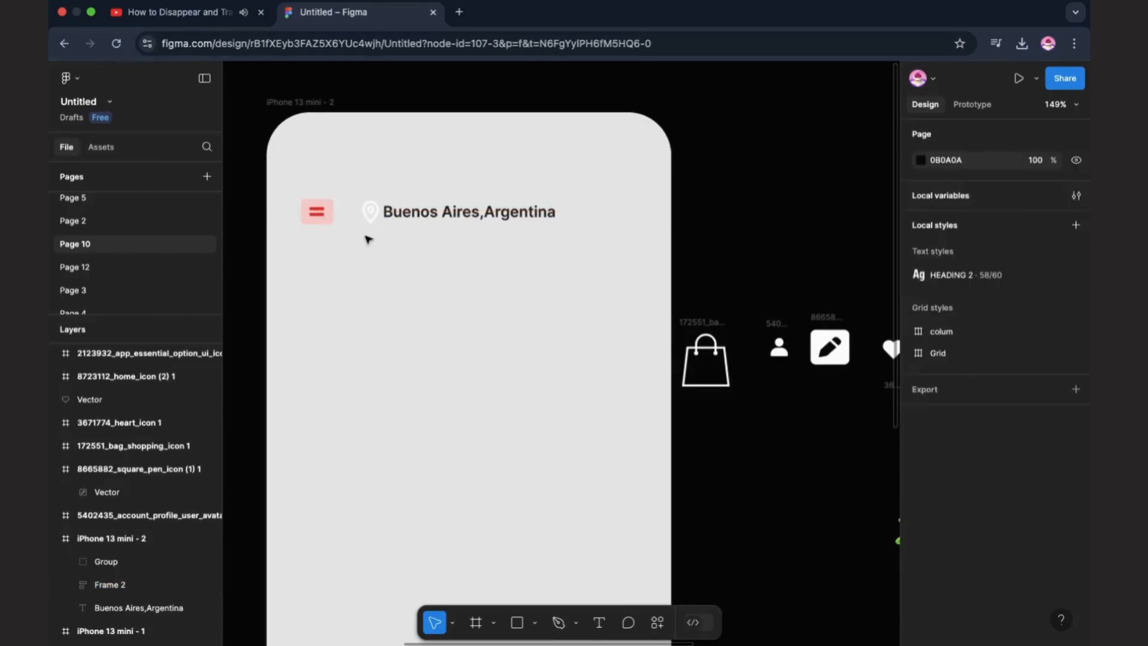
- Change the location pin's stroke colour to the red E42222
click(366, 213)
scroll(932, 567, down, 2)
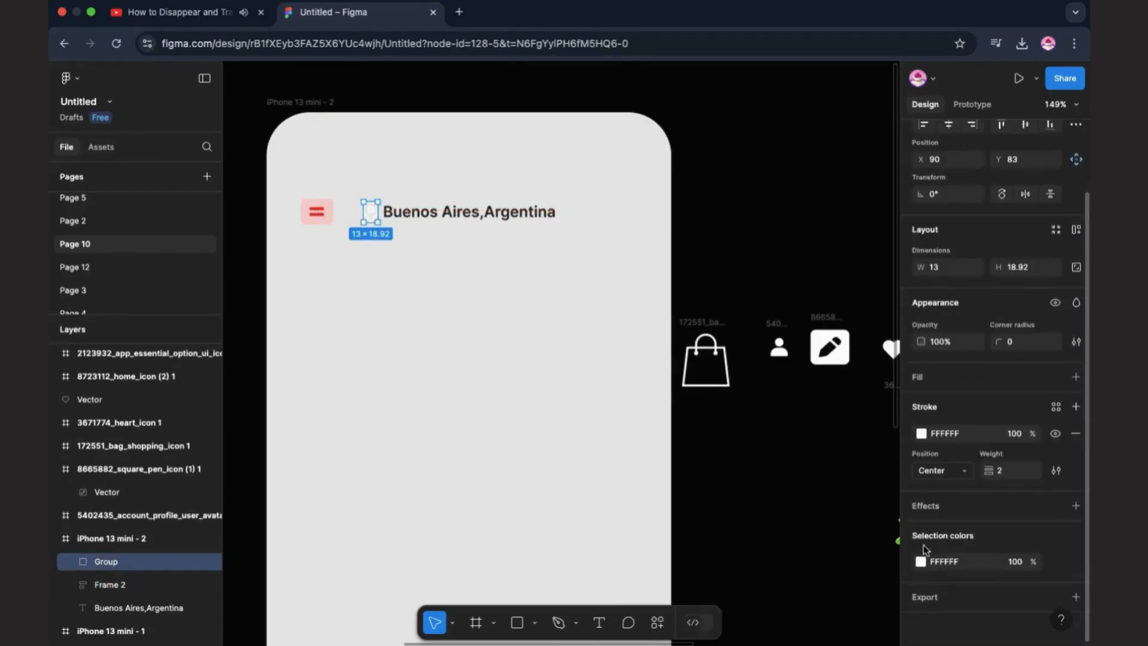
click(921, 433)
click(778, 576)
click(711, 526)
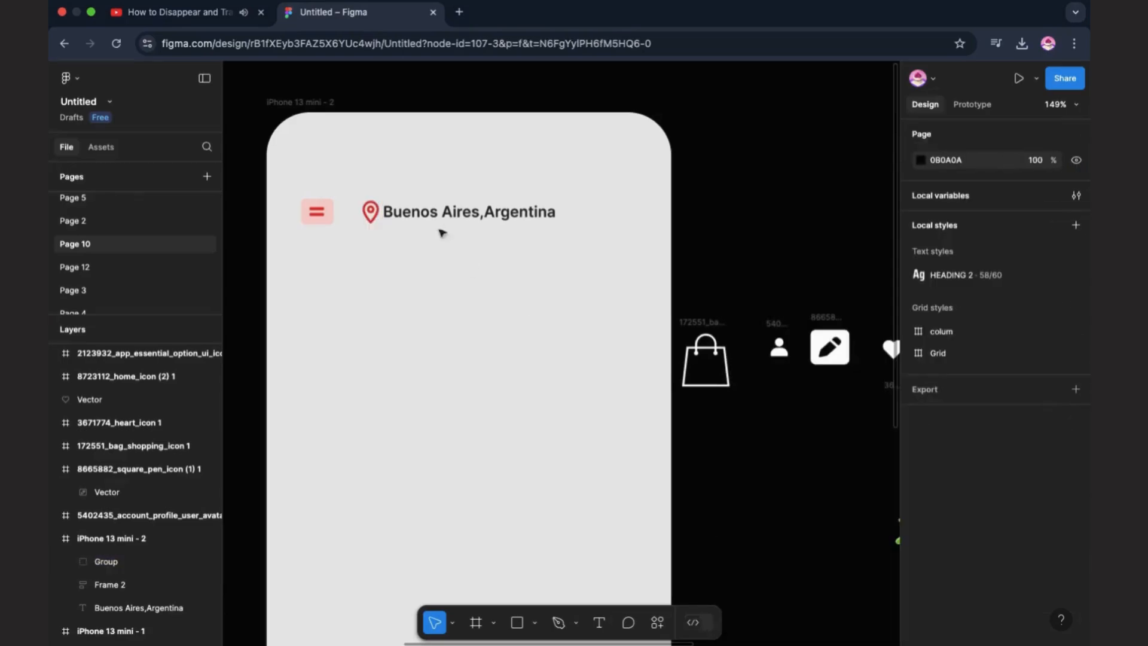
- Widen the location pin beside the city text to about 18
click(370, 213)
click(378, 223)
click(378, 224)
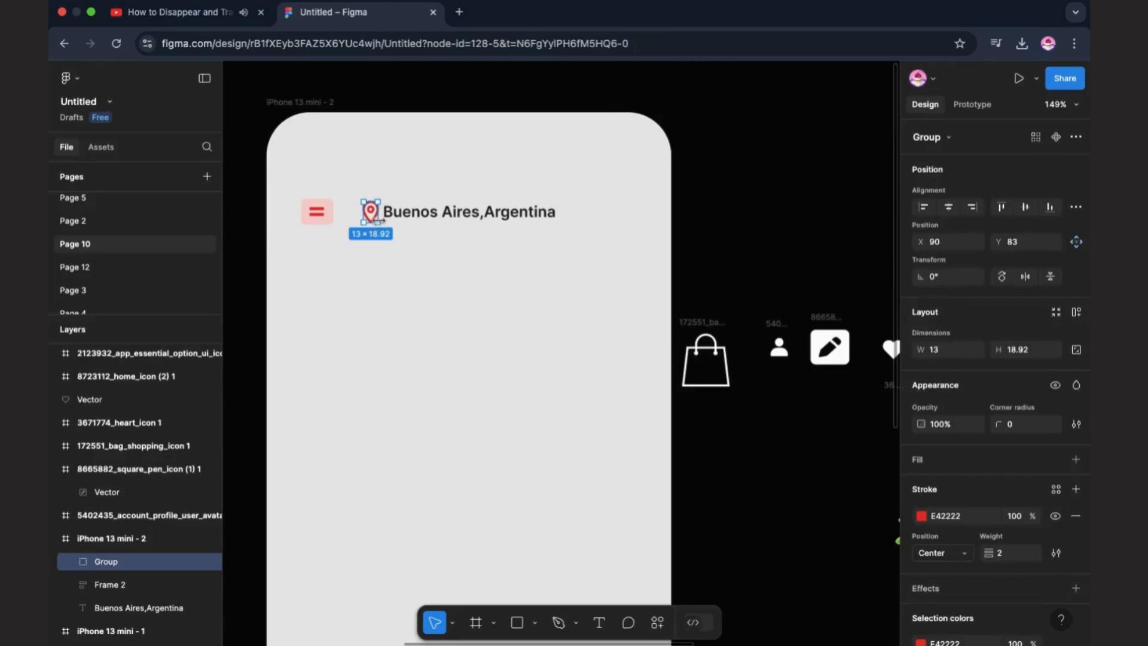
drag(379, 226, 385, 223)
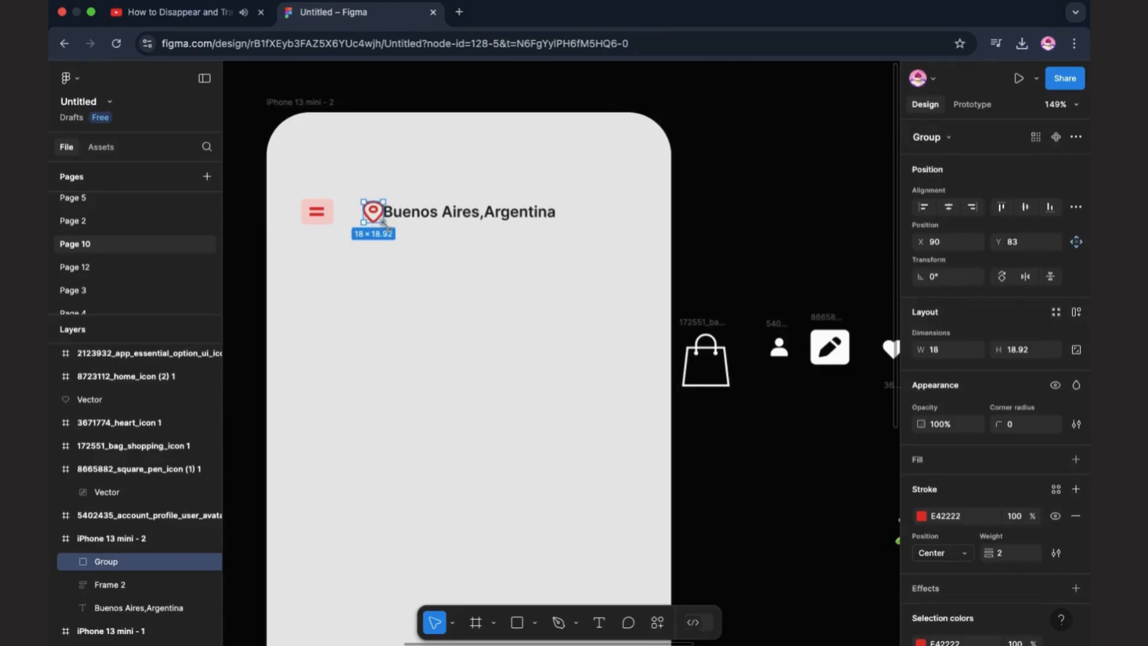
click(428, 269)
- Place the down-arrow icon after the city text at about X 276, Y 89, scaled to 22 × 11, and fill it red
scroll(669, 307, right, 10)
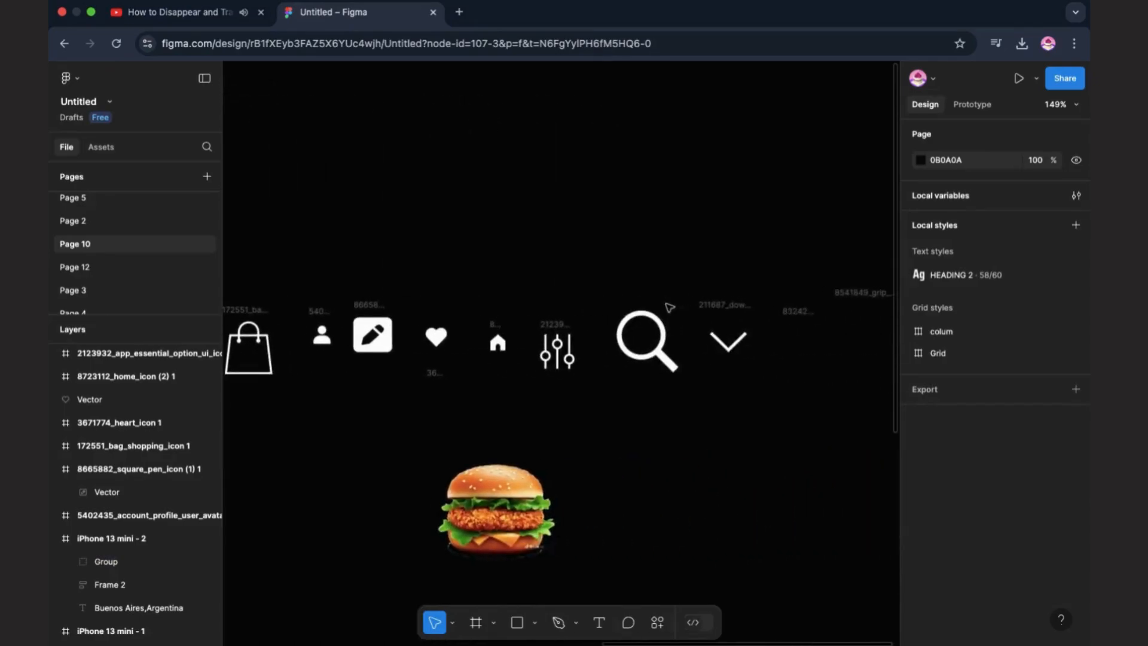
click(737, 348)
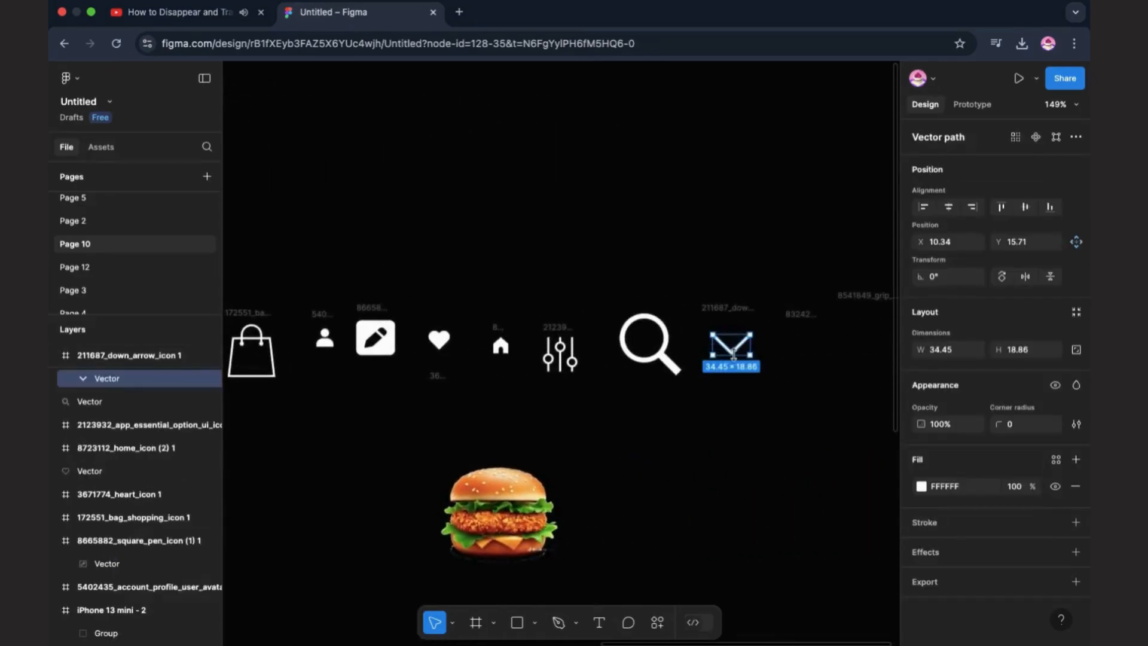
drag(737, 349, 380, 214)
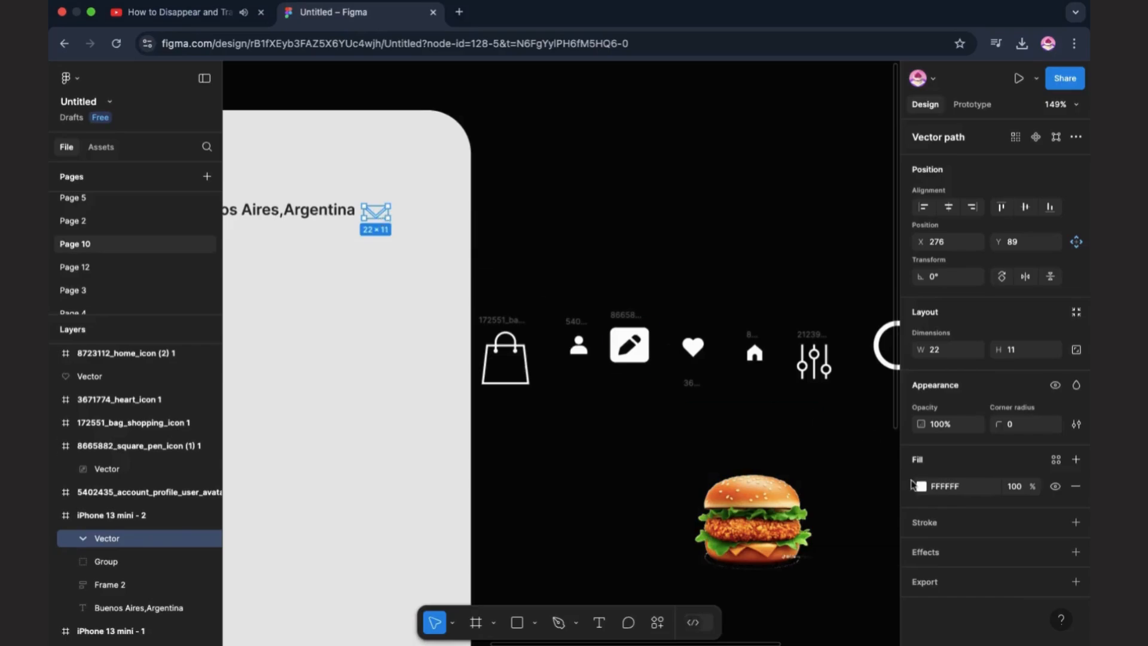
click(922, 486)
click(764, 568)
click(659, 471)
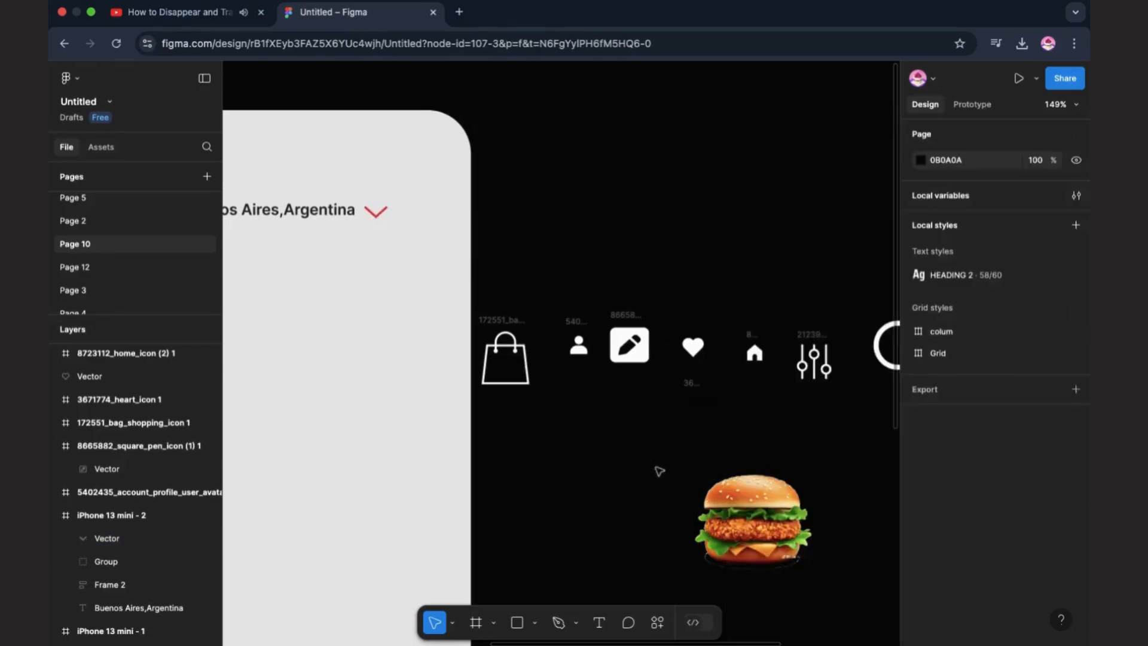
- Draw a rectangle about 42 × 38 after the down arrow in the header, and shift the menu icon to about X 23, Y 80
scroll(579, 445, left, 5)
click(518, 623)
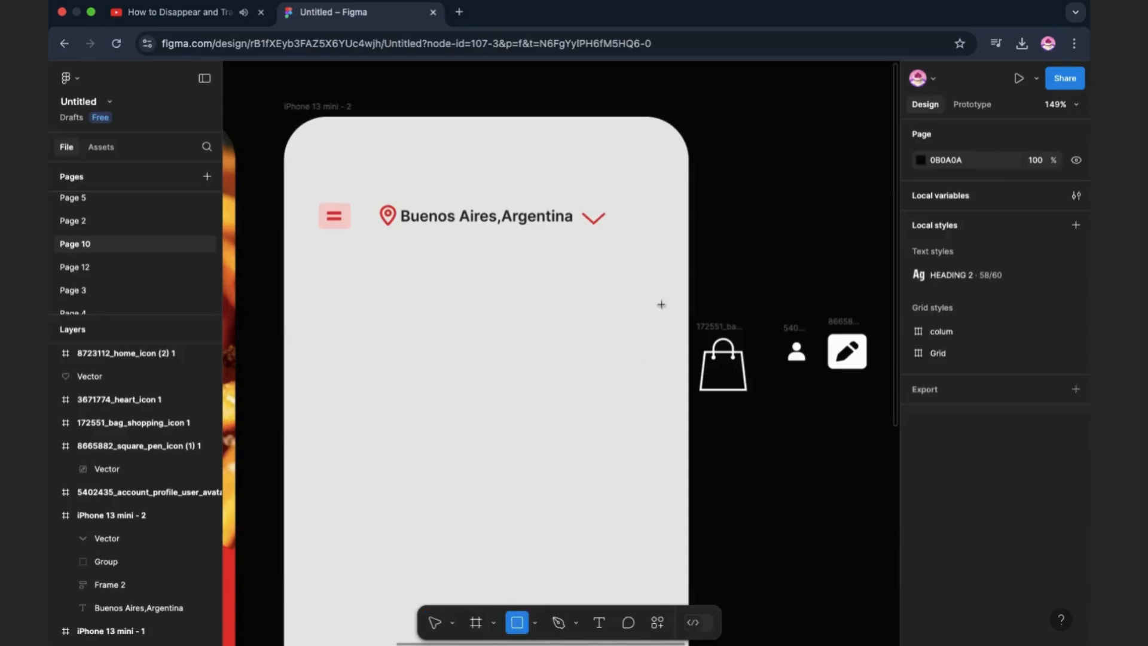
click(634, 217)
drag(689, 162, 625, 230)
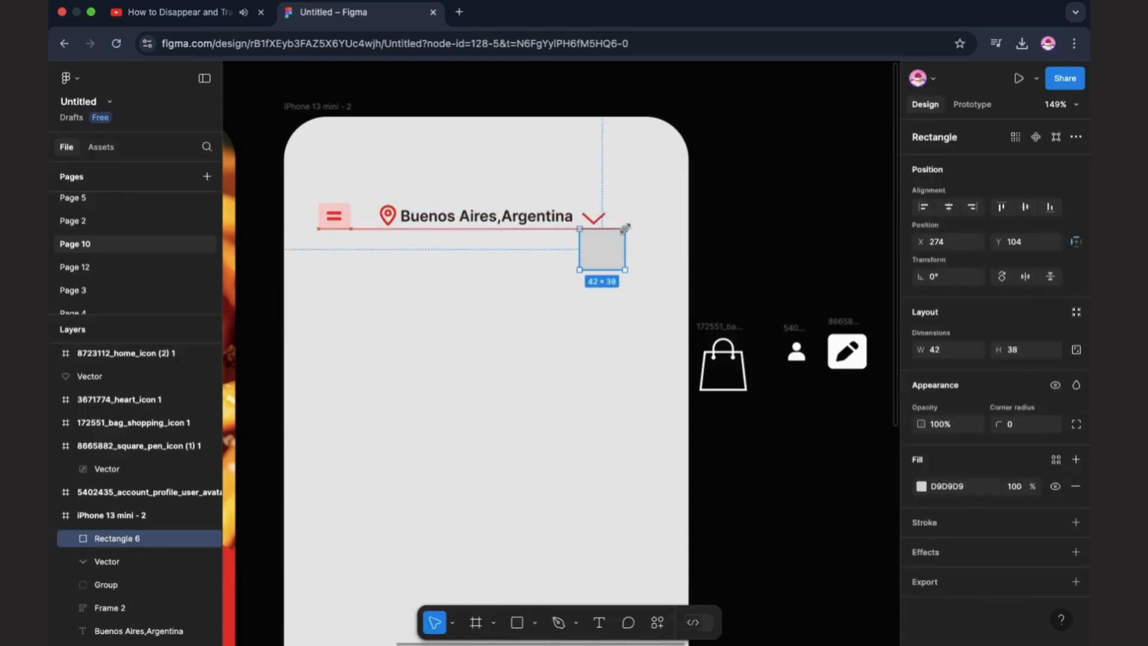
click(321, 218)
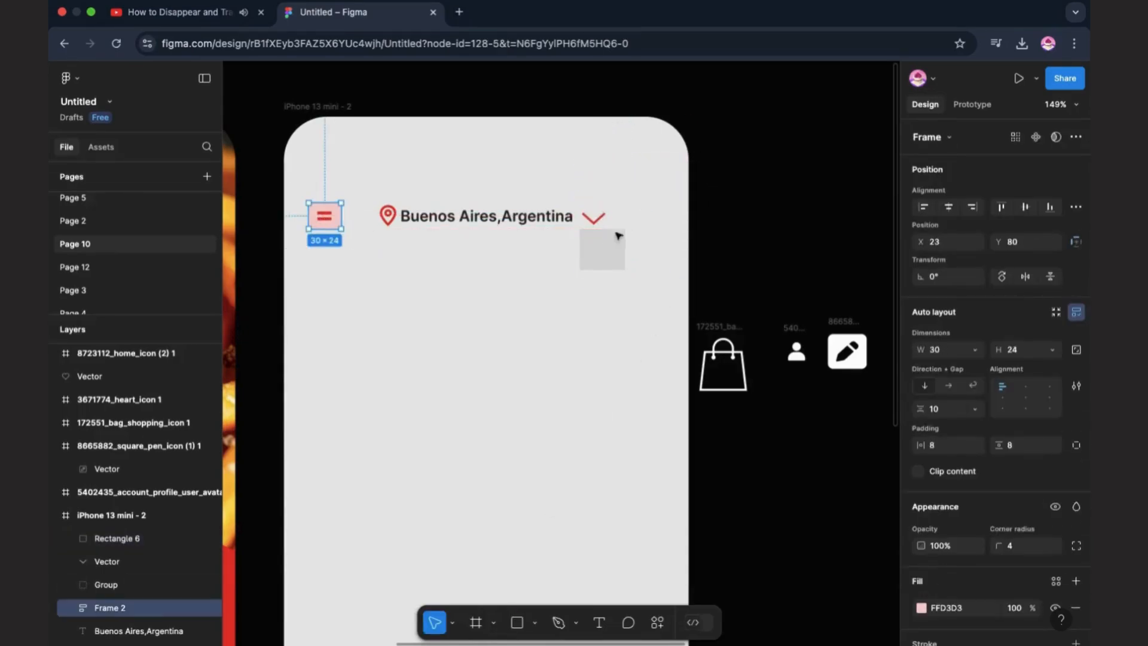
drag(618, 249, 654, 229)
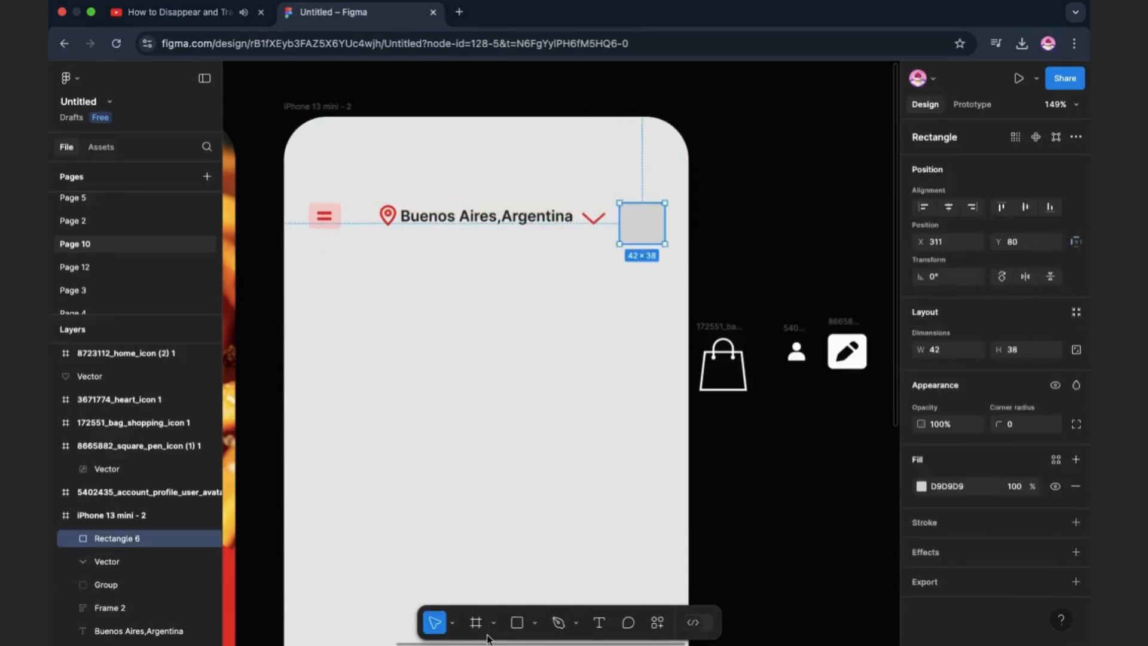
- Round the header rectangle's corners to 5 and position it at about X 309, Y 76
click(1010, 426)
text(5)
key(Return)
drag(653, 226, 648, 228)
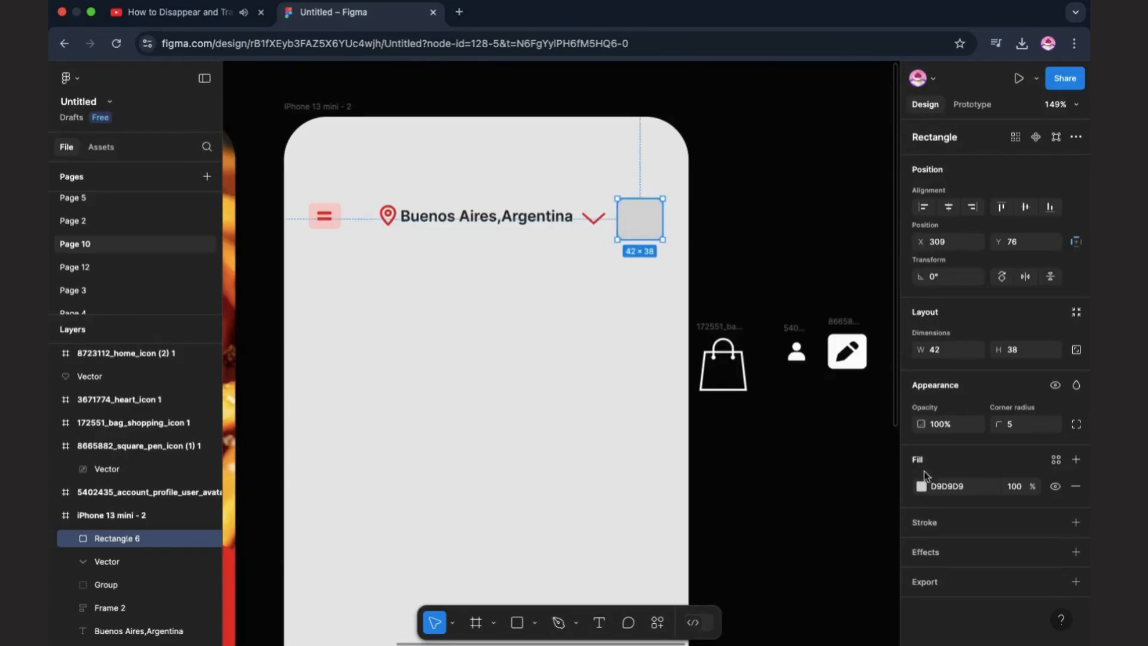
- Fill the header rectangle with the downloaded portrait "21 Wavy Hairstyles for Men, From Fades to Shaggy Cuts.jpeg" as the profile picture
click(922, 485)
click(780, 269)
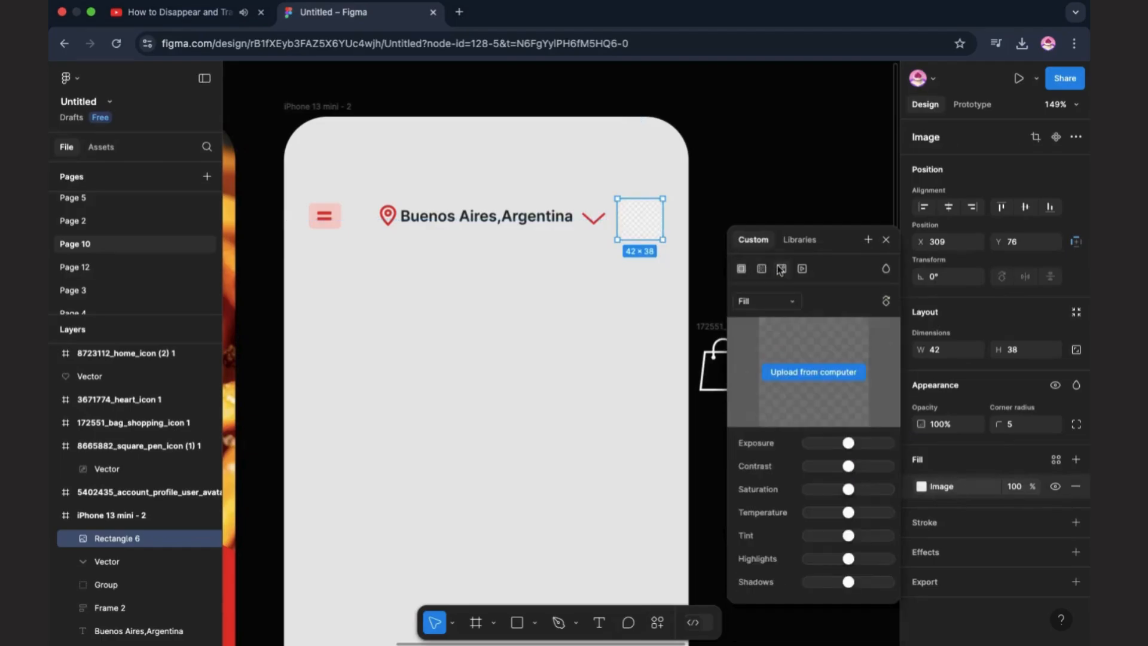
click(1022, 43)
scroll(923, 338, down, 3)
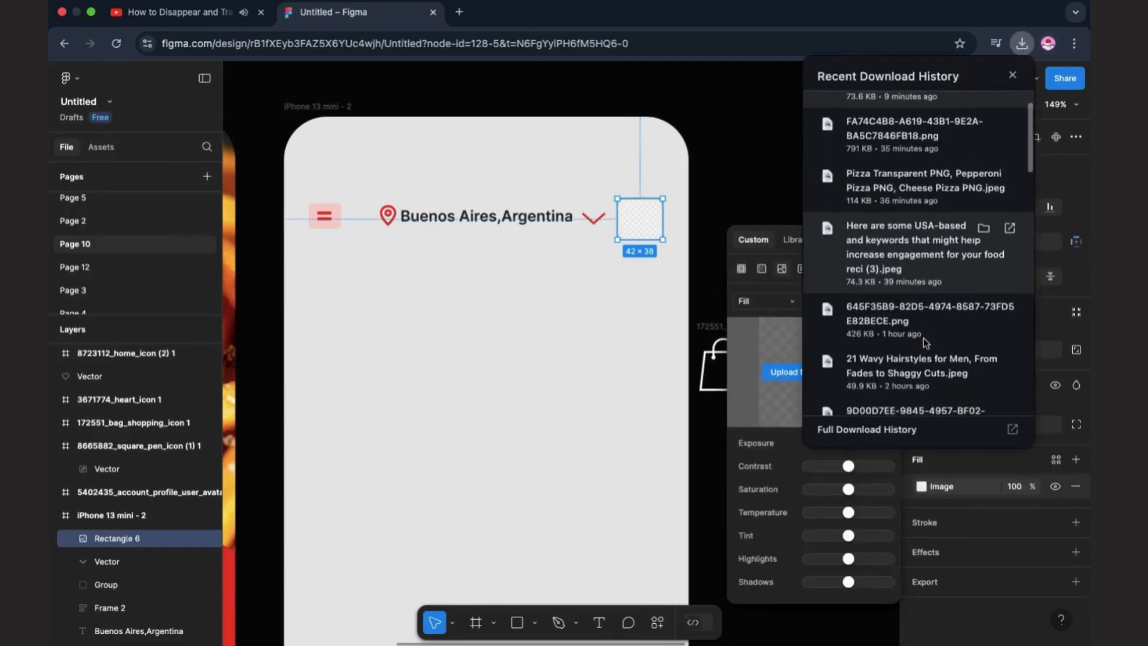
mouse_move(923, 339)
mouse_down()
mouse_move(820, 344)
mouse_move(778, 375)
mouse_up()
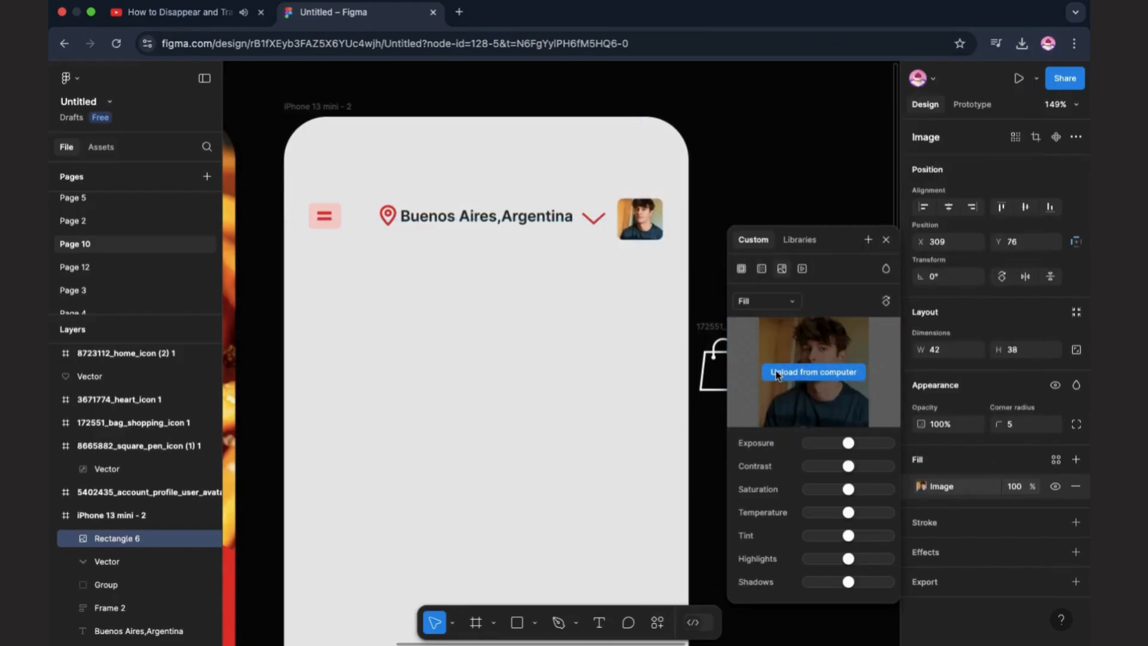
click(720, 197)
- Draw a search bar rectangle about 264 × 56 below the location header, at about X 34, Y 133
scroll(715, 201, left, 2)
scroll(716, 201, down, 2)
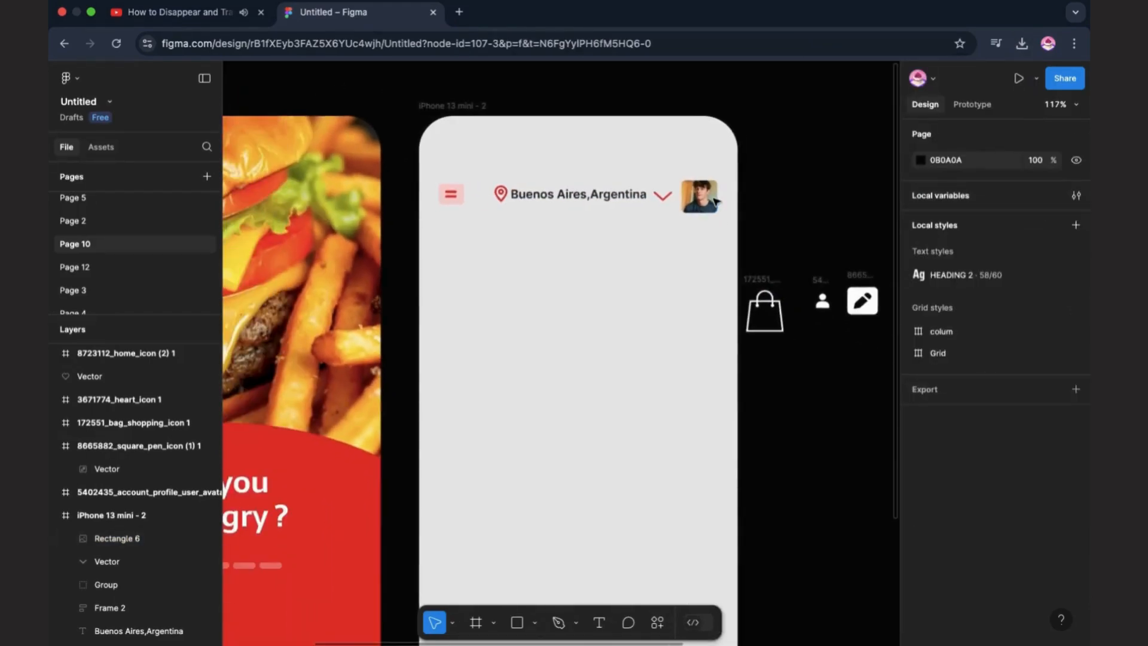
click(518, 623)
click(541, 284)
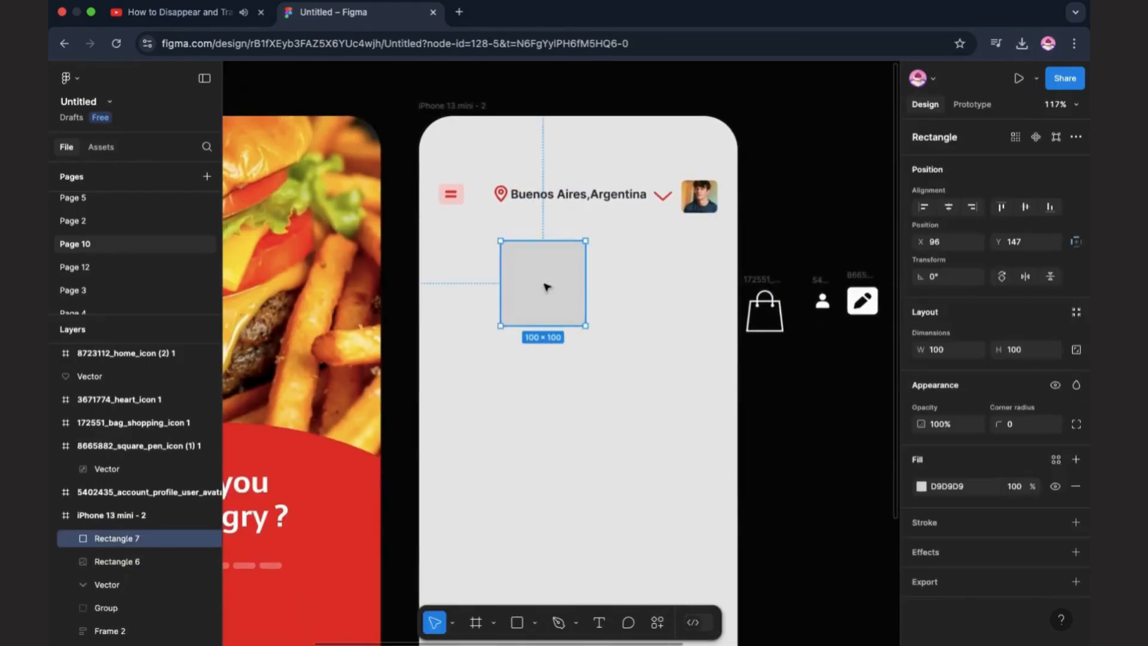
drag(581, 282, 672, 278)
drag(496, 275, 452, 266)
drag(537, 326, 547, 255)
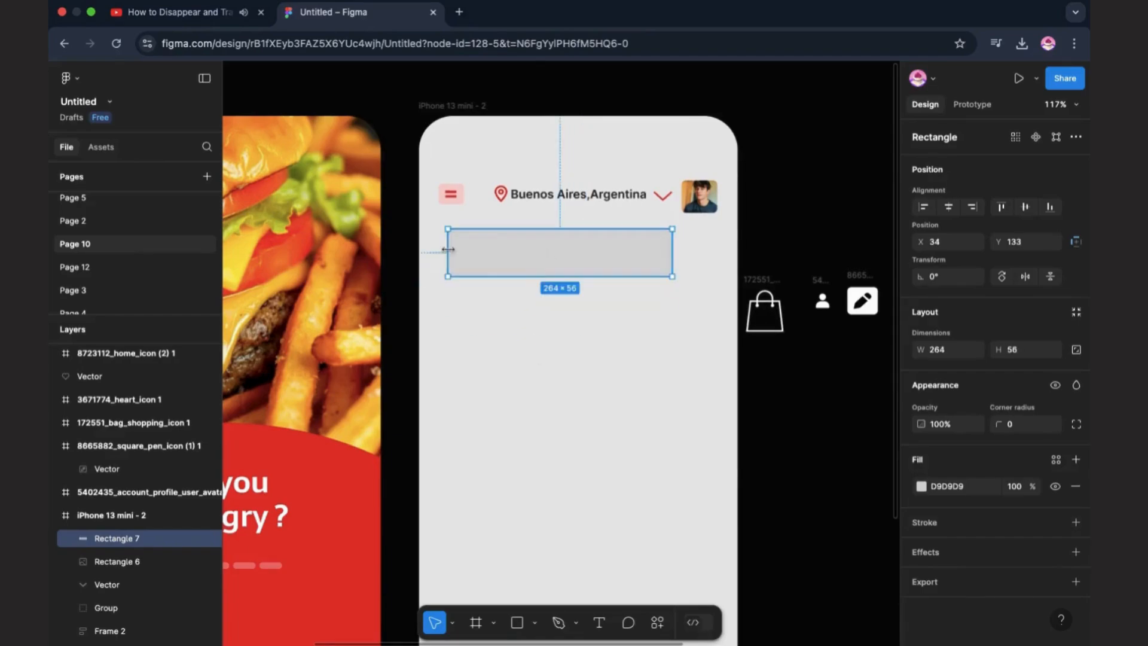
- Set the search bar's corner radius to 40 and reduce its height to about 46
click(1022, 426)
text(40)
key(Return)
drag(595, 275, 595, 270)
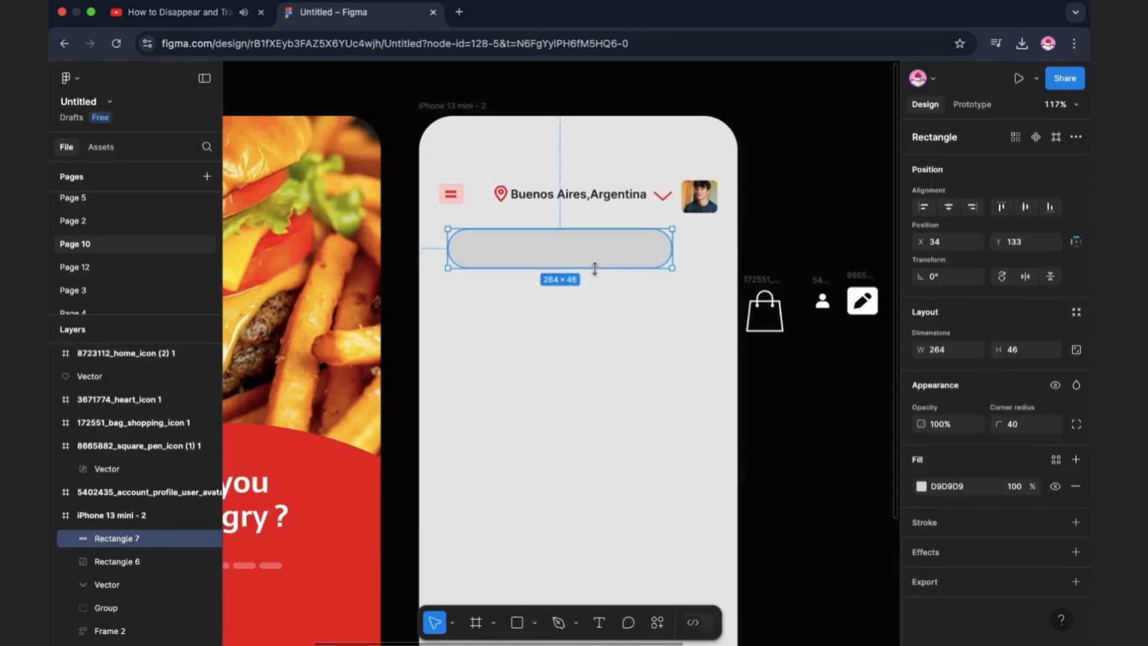
- Move the magnifying glass icon into the home screen frame below the search bar and fill it with 0B0A0A
scroll(761, 372, right, 5)
click(841, 296)
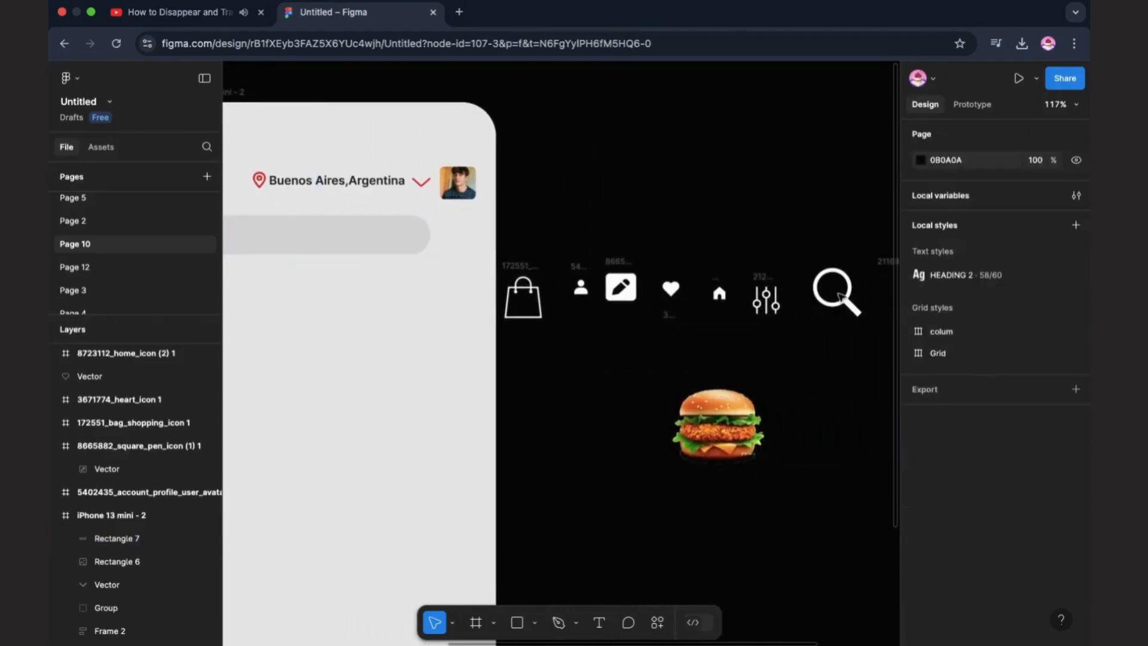
click(843, 297)
drag(843, 298, 359, 335)
scroll(359, 335, left, 3)
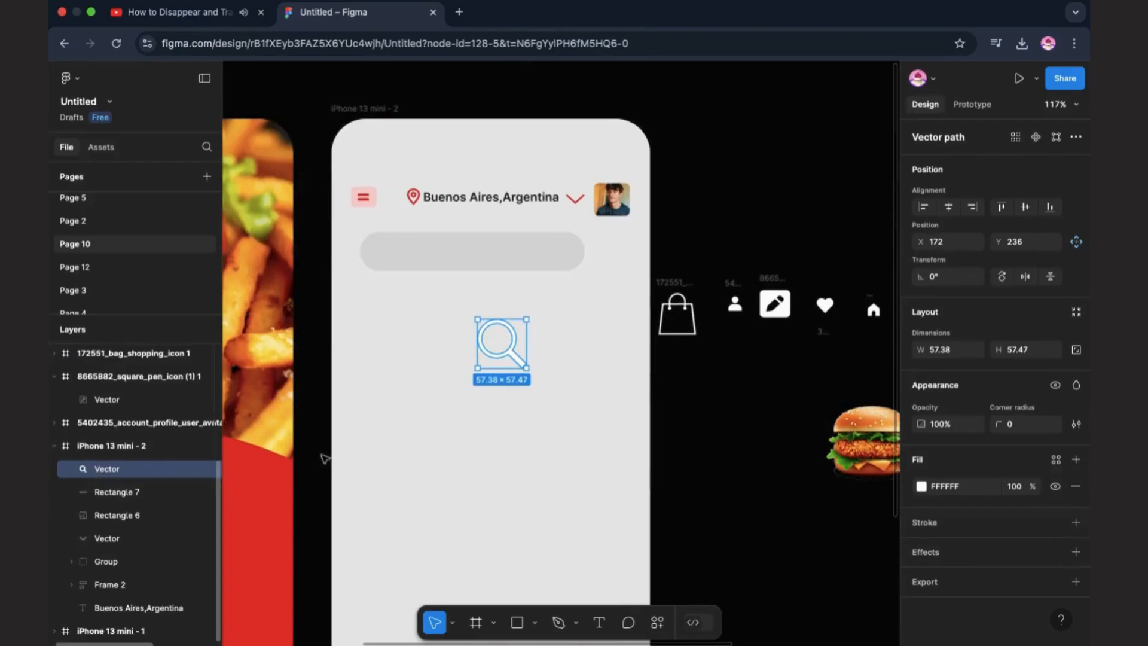
click(921, 487)
click(865, 576)
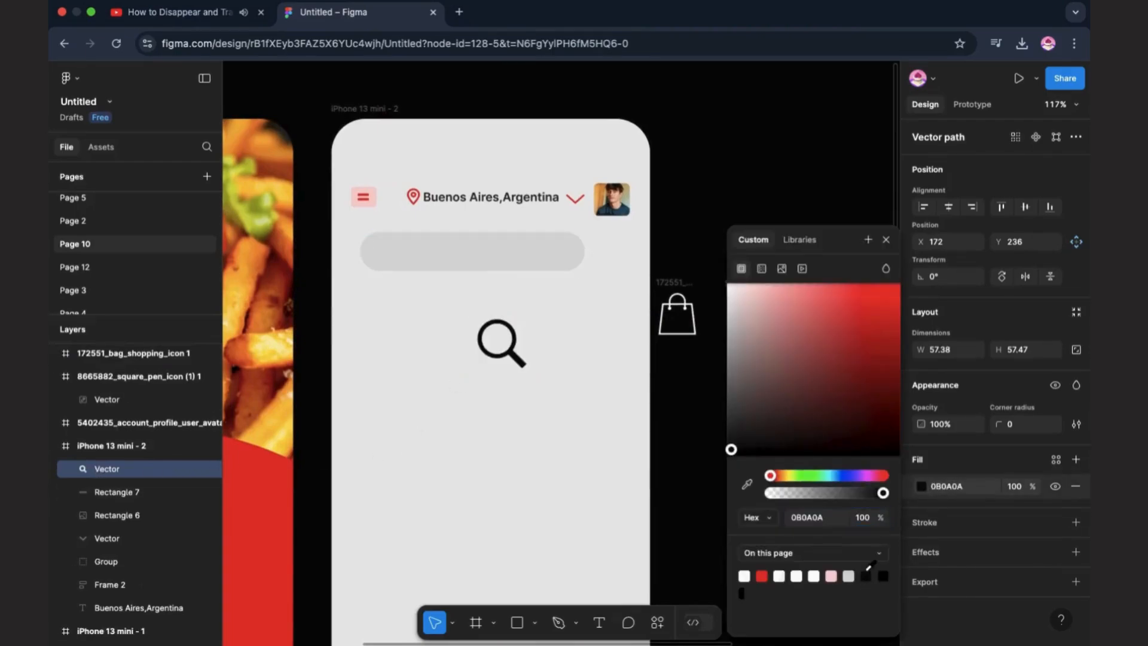
- Scale the magnifying glass to about 21 × 21 and place it at the start of the search bar, about X 48, Y 145
drag(525, 372, 262, 163)
scroll(494, 337, up, 5)
click(638, 151)
click(257, 154)
click(403, 267)
scroll(403, 266, left, 3)
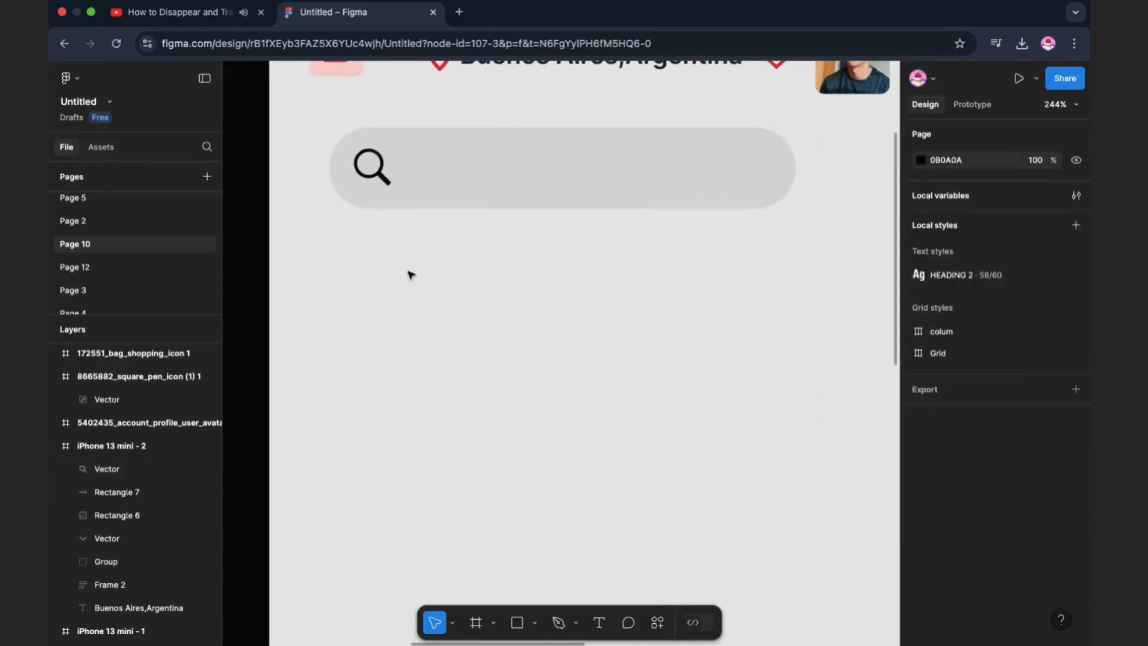
- Add the placeholder text "Search your favorite food..." inside the search bar after the magnifying glass
click(599, 622)
click(438, 169)
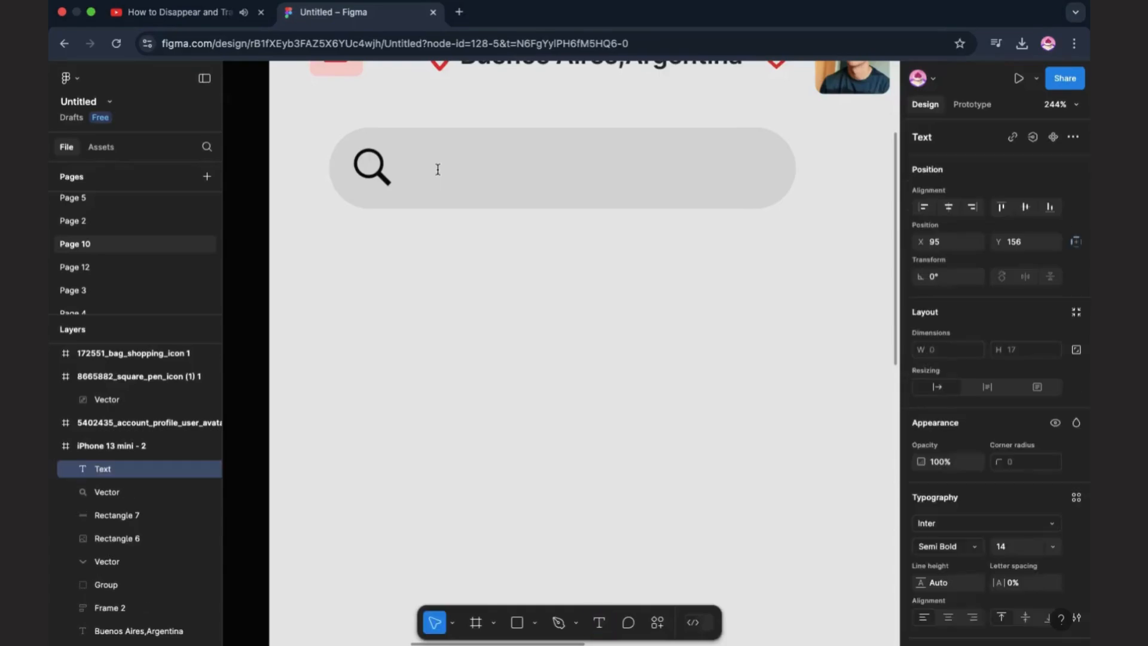
text(Search your f)
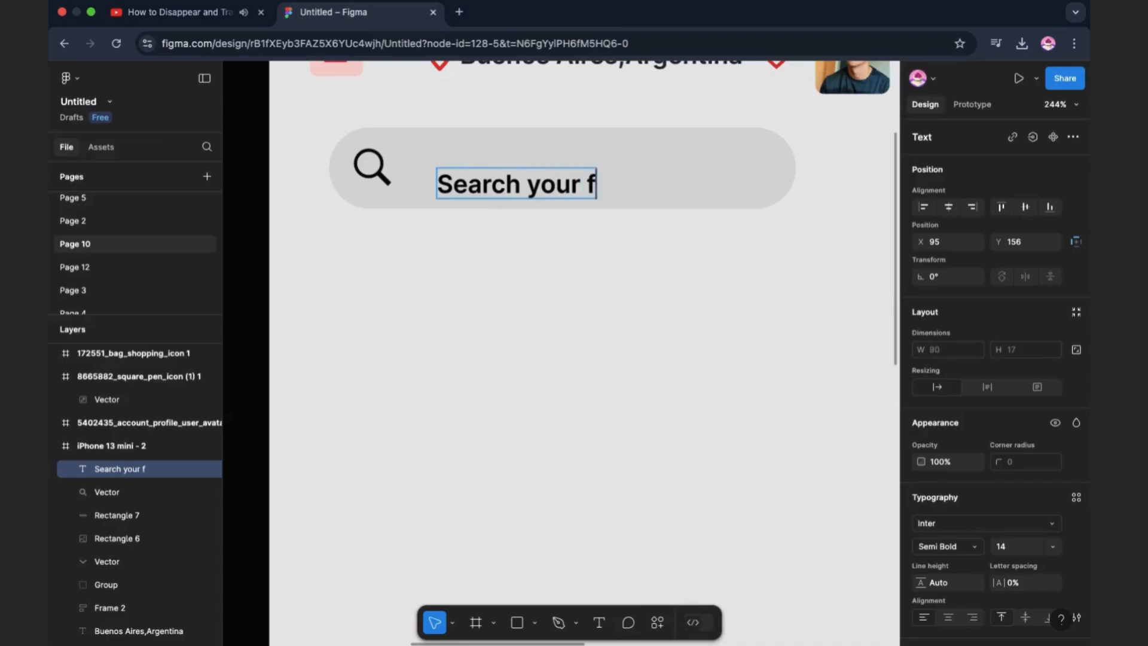
text(avorite)
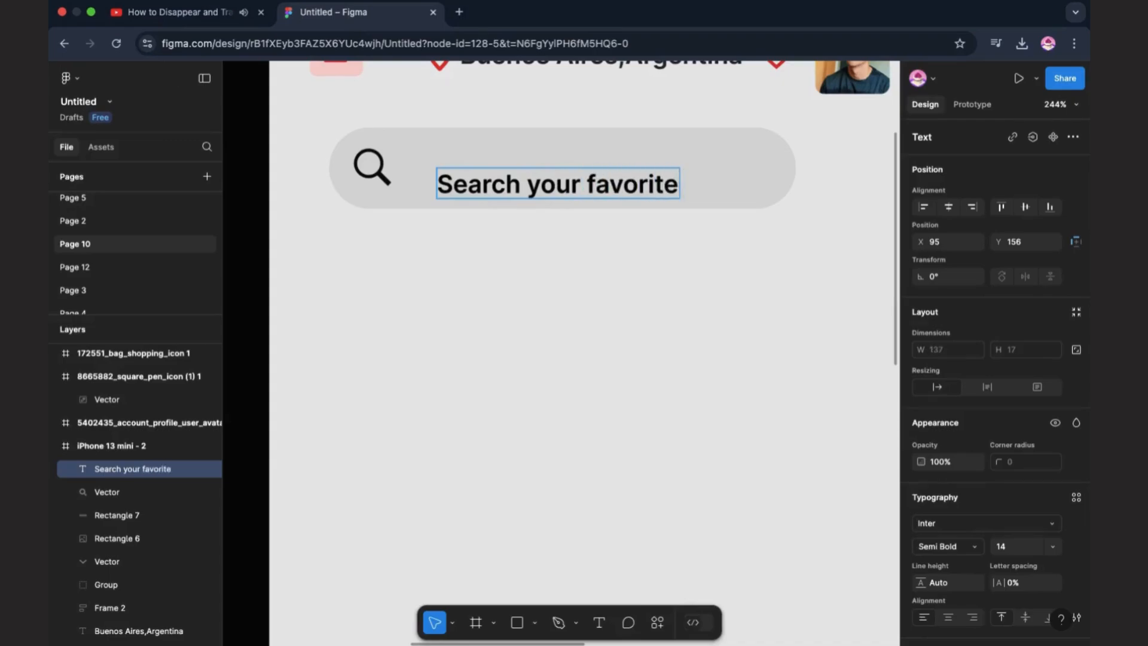
text( food)
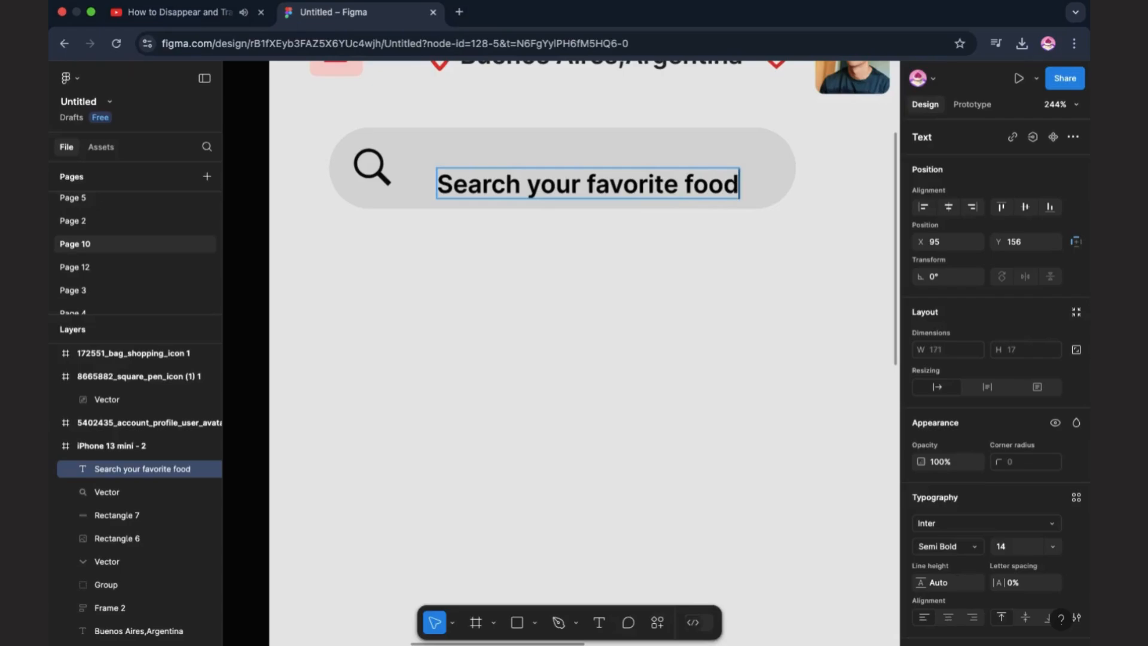
text(...)
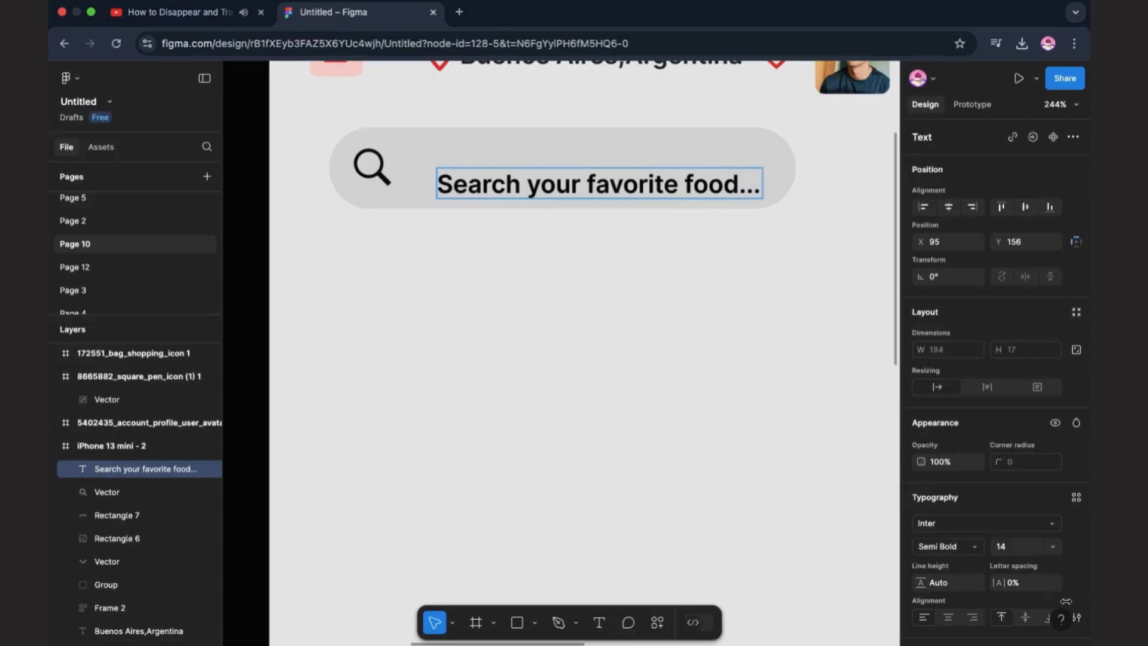
- Set the whole search placeholder text to the Poppins font at size 10
click(992, 522)
text(poppins)
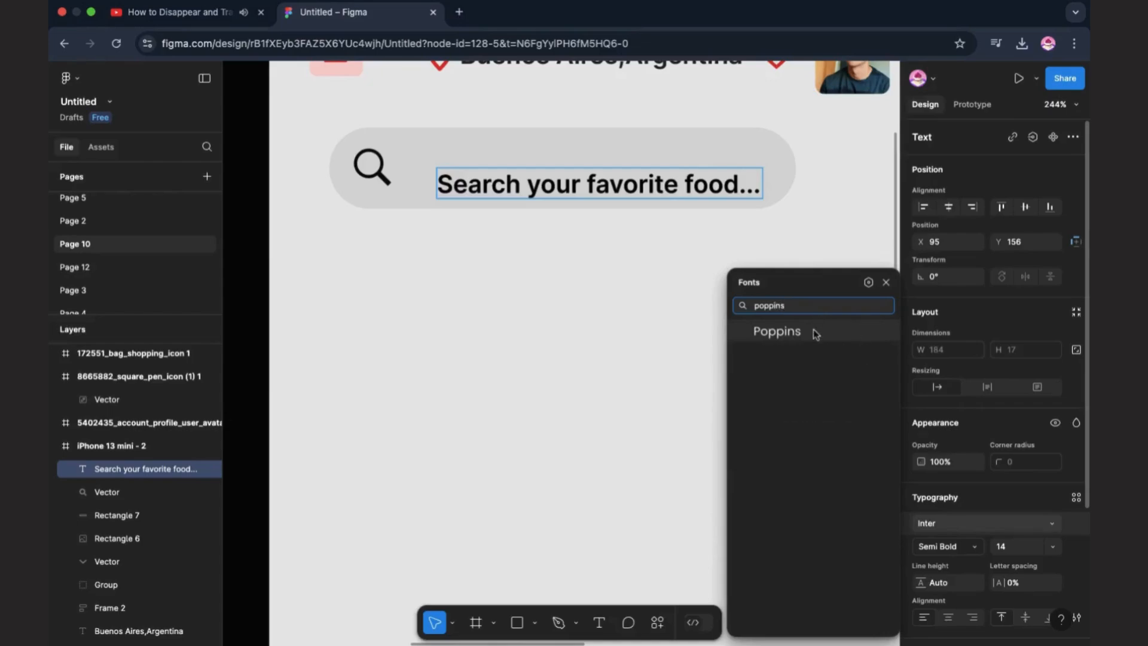
click(813, 333)
double_click(721, 180)
click(721, 180)
double_click(721, 180)
double_click(721, 179)
key(super+a)
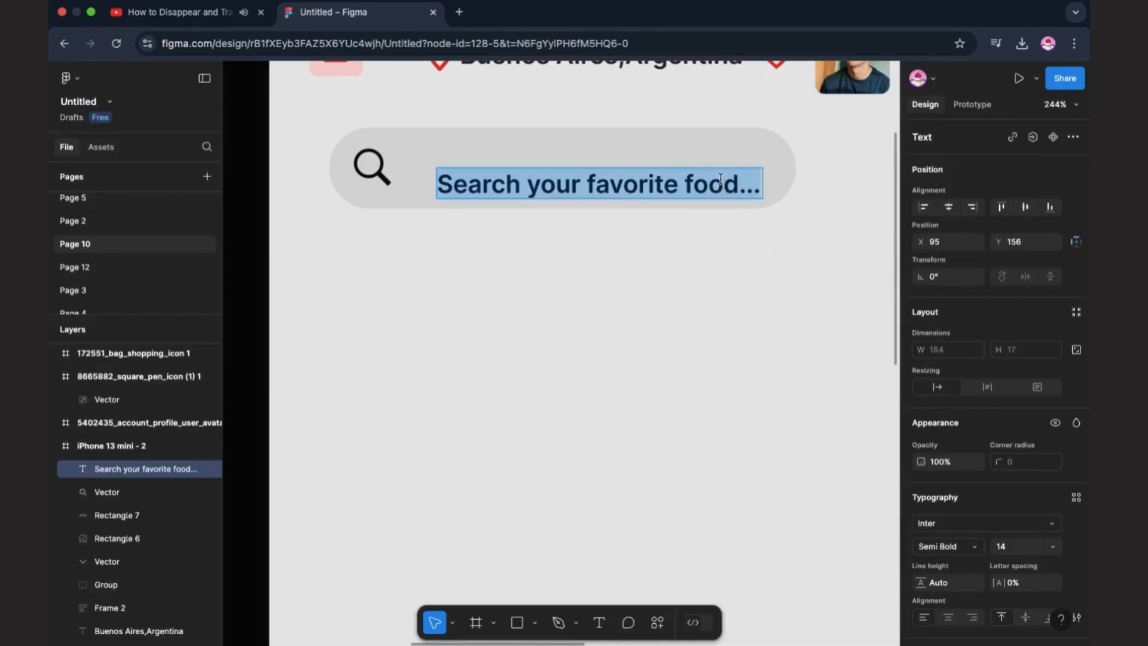
click(966, 526)
text(poppins)
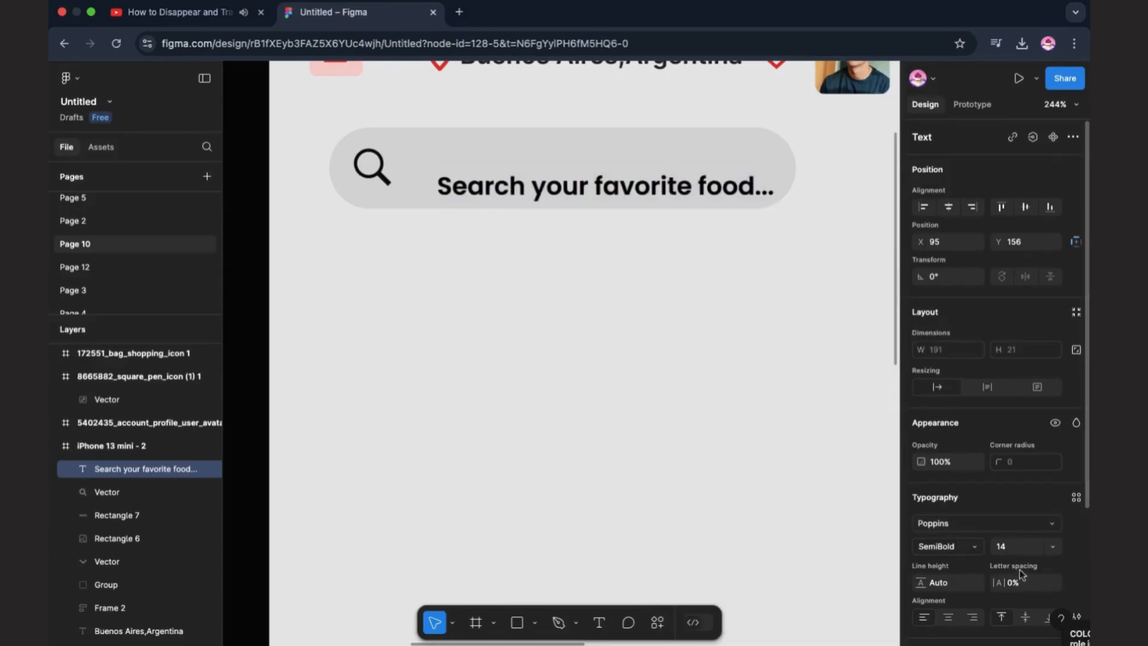
key(Return)
text(10)
key(Return)
- Change the placeholder text's fill to the light grey CFCDCD
scroll(919, 600, down, 3)
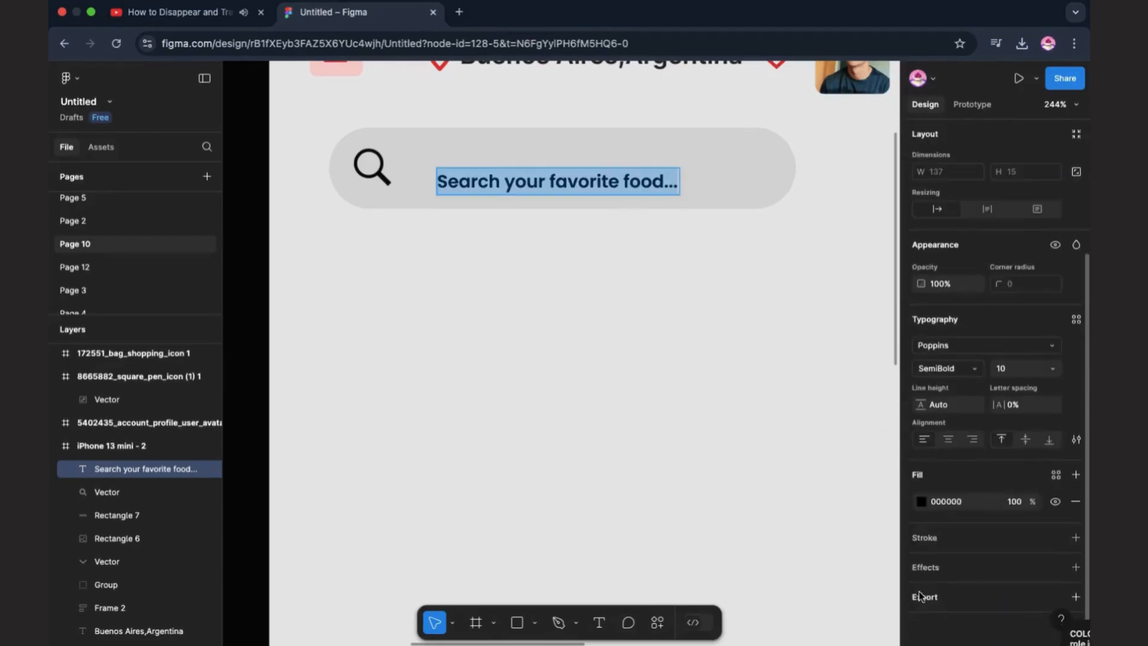
click(922, 500)
click(728, 326)
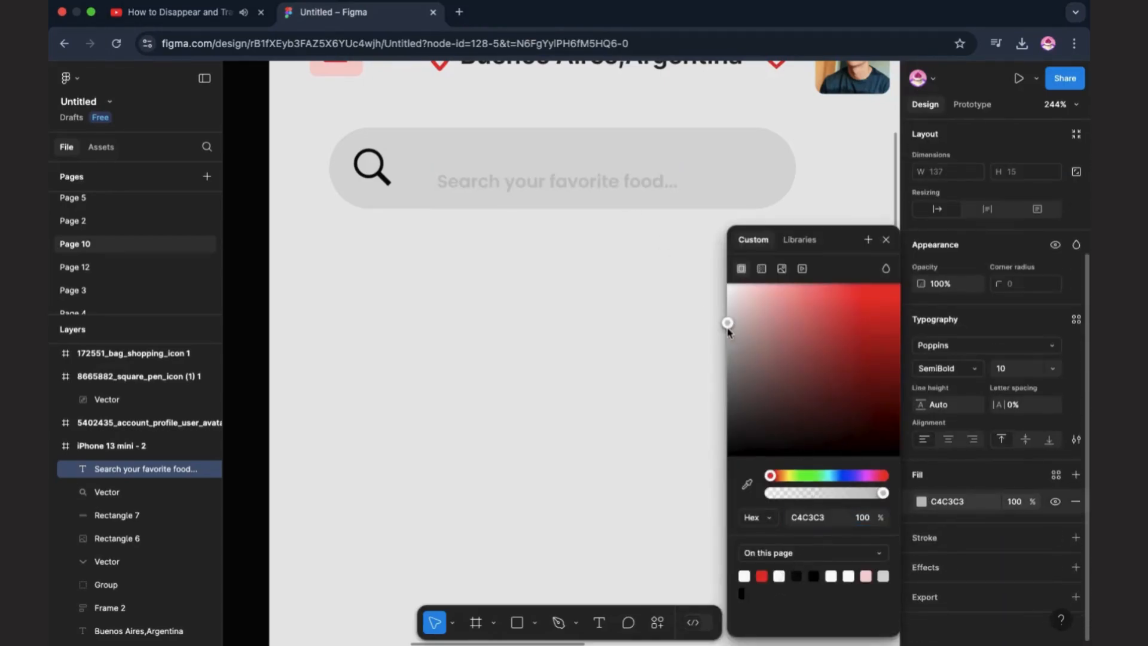
drag(728, 323, 728, 310)
click(728, 317)
double_click(636, 182)
click(638, 283)
- Fill the search bar rectangle with the near-white FFFEFE
click(711, 206)
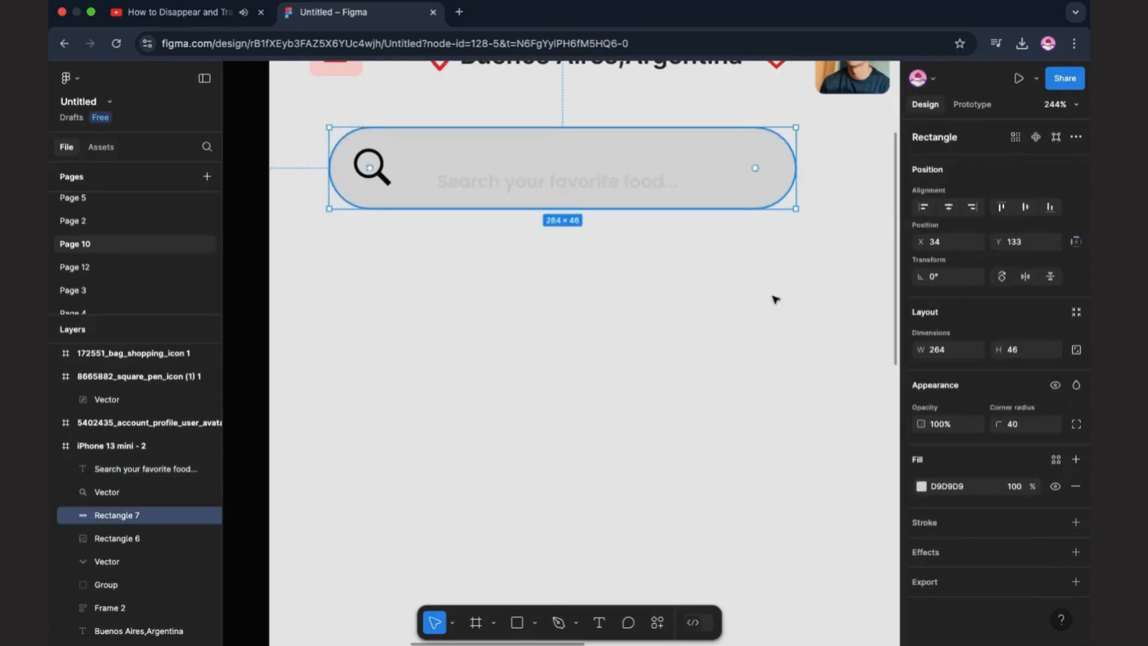
click(922, 486)
click(728, 289)
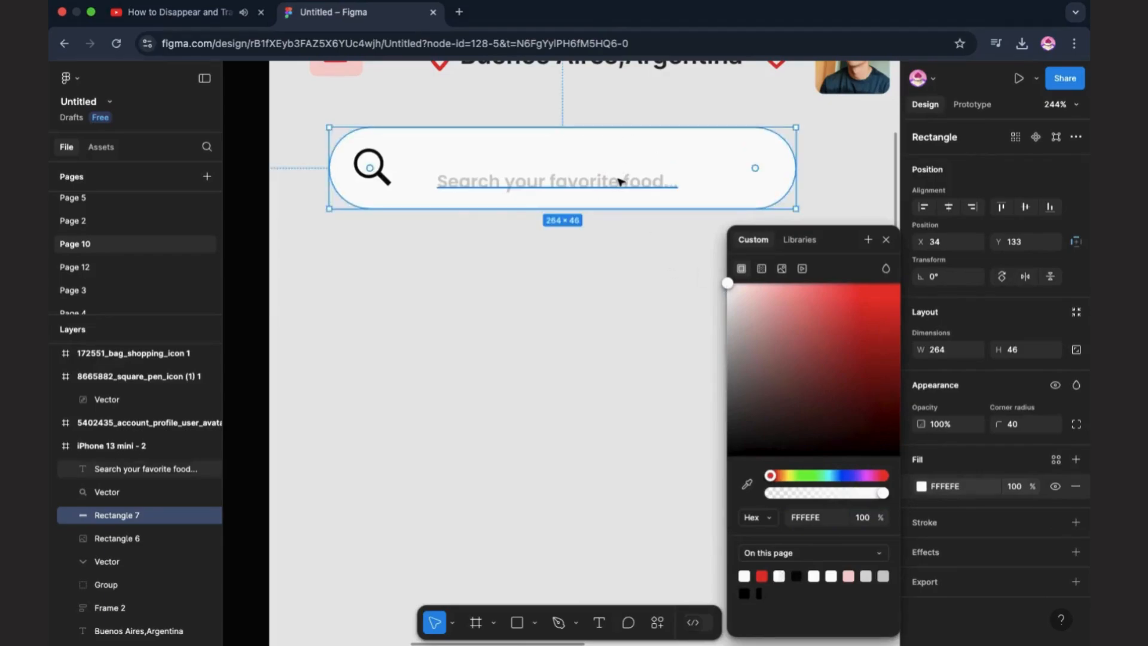
- Lighten the placeholder text's fill to E5E3E3 and move the text up to the vertical middle of the search bar
click(688, 180)
scroll(924, 500, down, 2)
scroll(923, 500, down, 2)
click(921, 501)
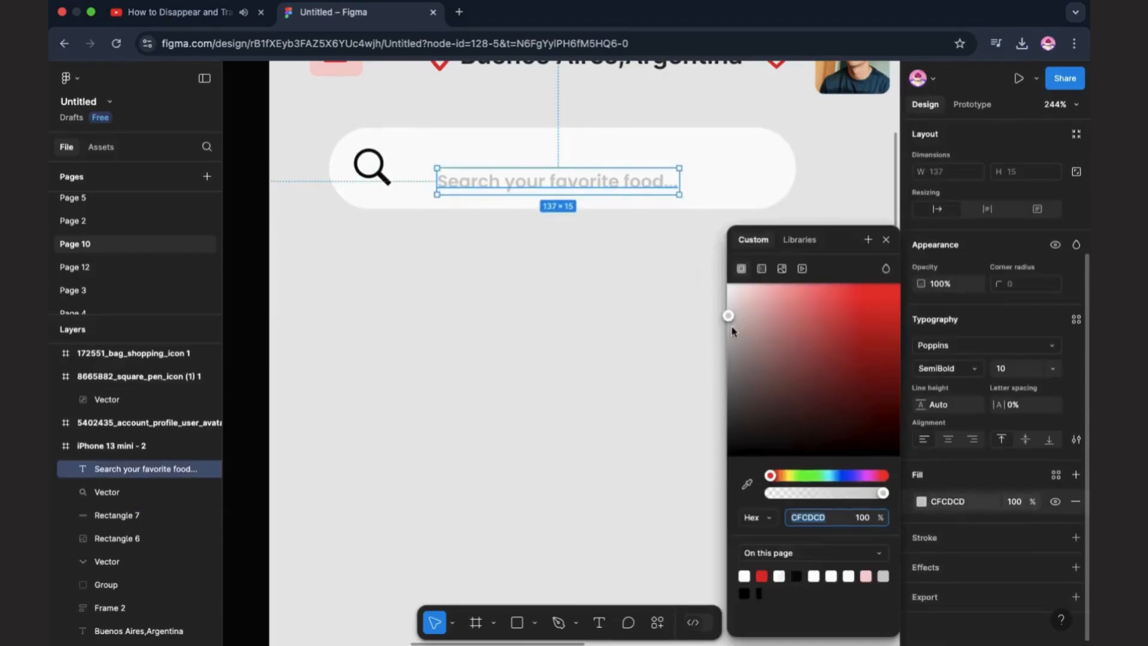
click(731, 323)
drag(731, 306, 730, 289)
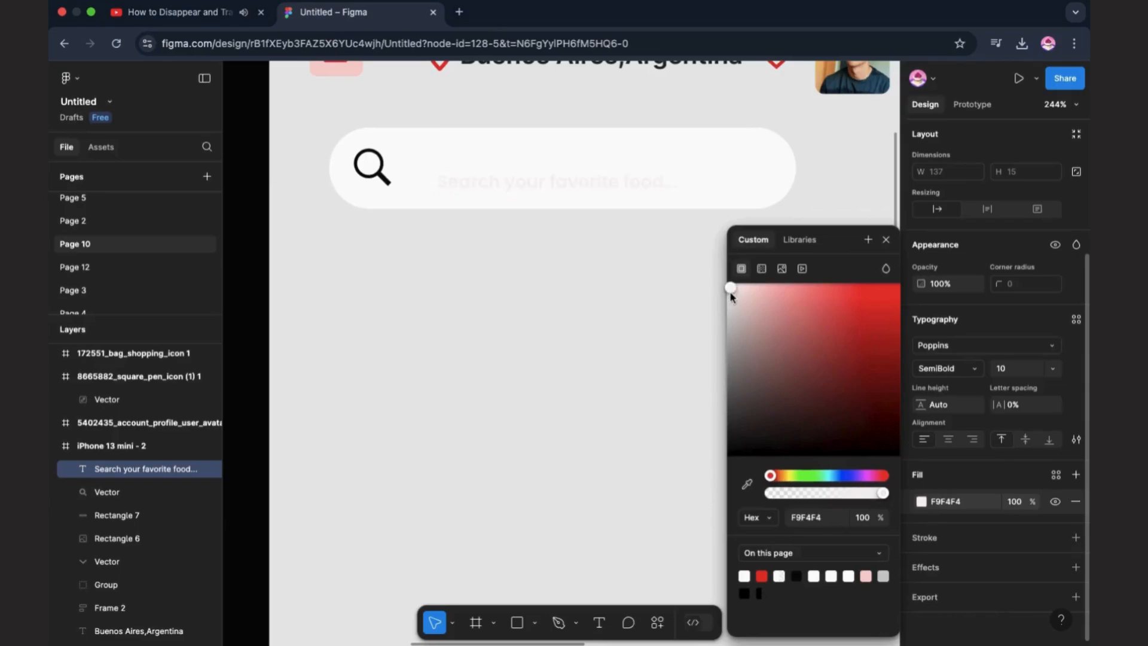
click(731, 297)
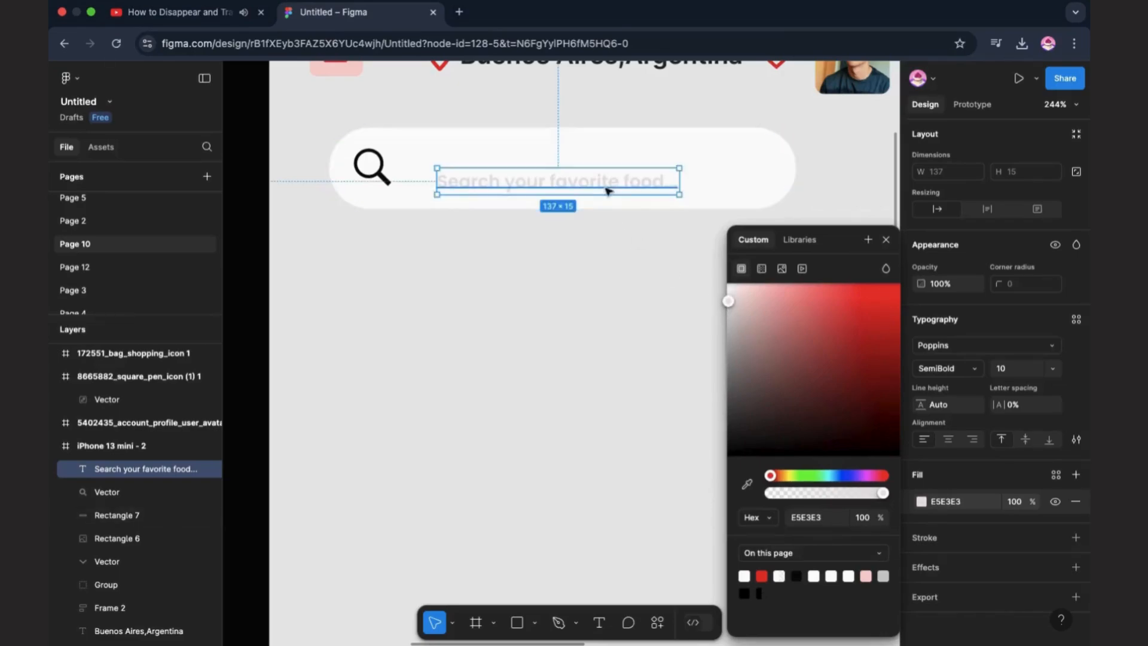
mouse_move(610, 186)
mouse_down()
mouse_move(608, 171)
mouse_move(617, 174)
mouse_up()
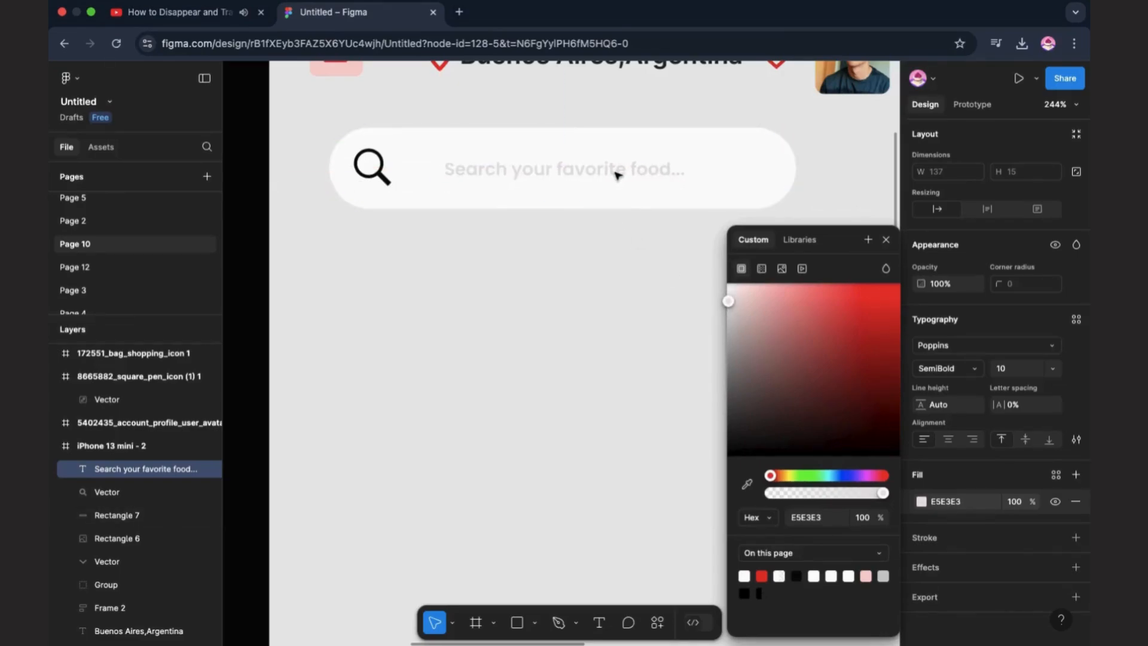
click(615, 246)
- Place a 100 by 100 rectangle below the search bar and fill it with red E42222
click(372, 167)
scroll(607, 359, down, 5)
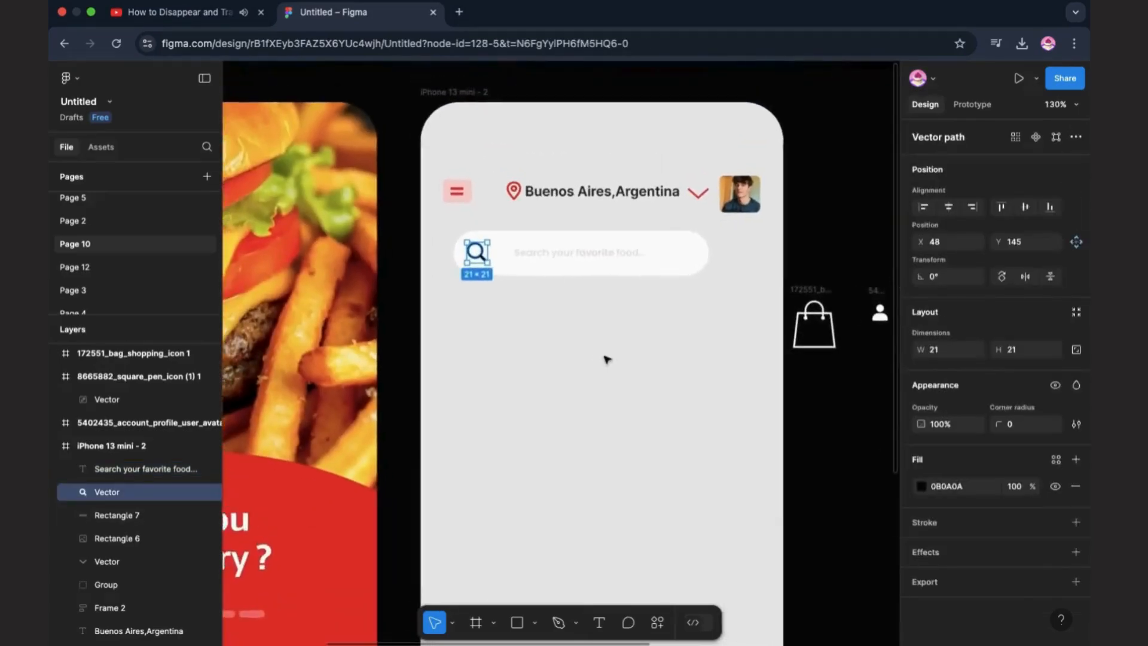
scroll(607, 359, up, 1)
click(650, 364)
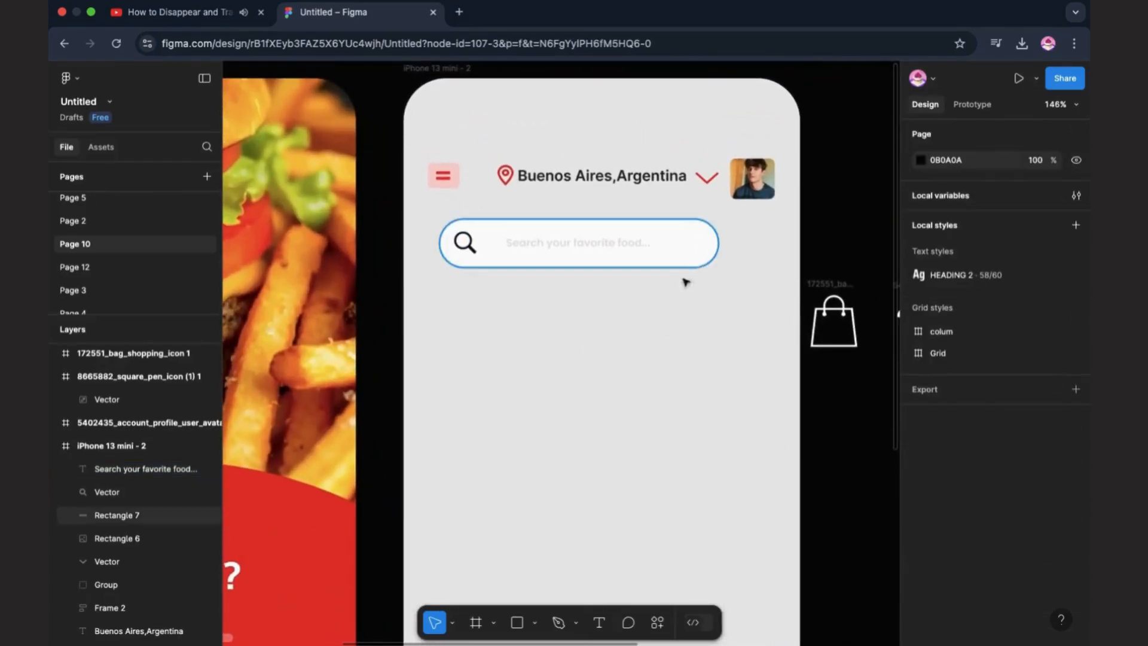
click(517, 622)
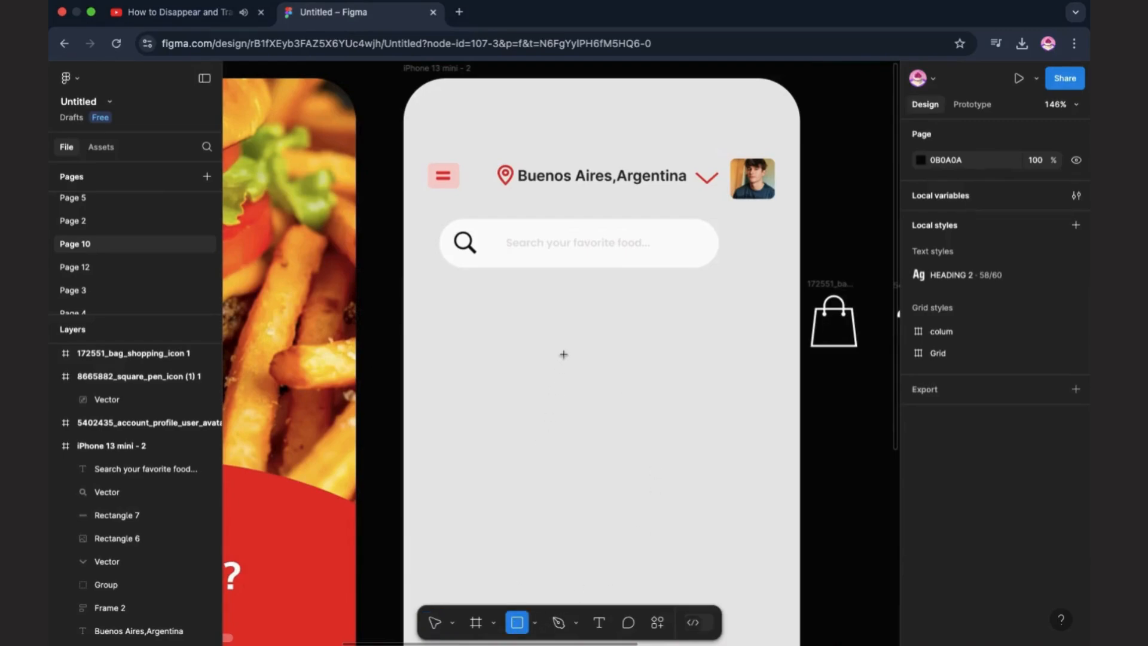
click(564, 354)
click(921, 487)
click(779, 571)
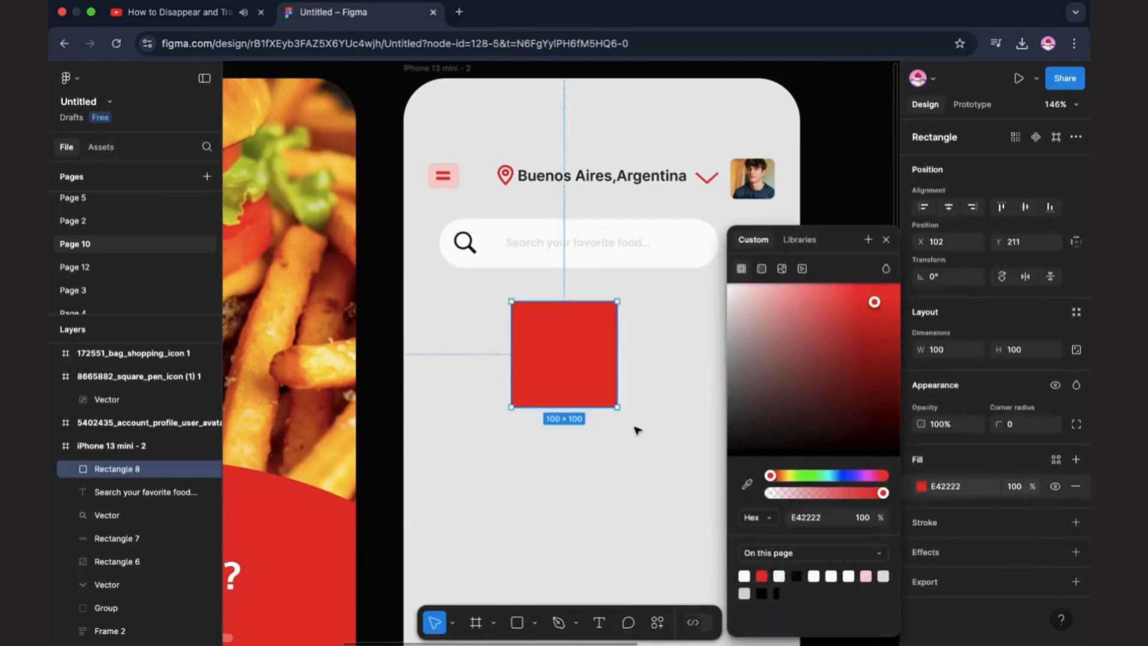
click(636, 428)
- Stretch the red rectangle into a banner about 328 by 131 across the frame and set its corner radius to 11
click(614, 313)
drag(614, 313, 771, 305)
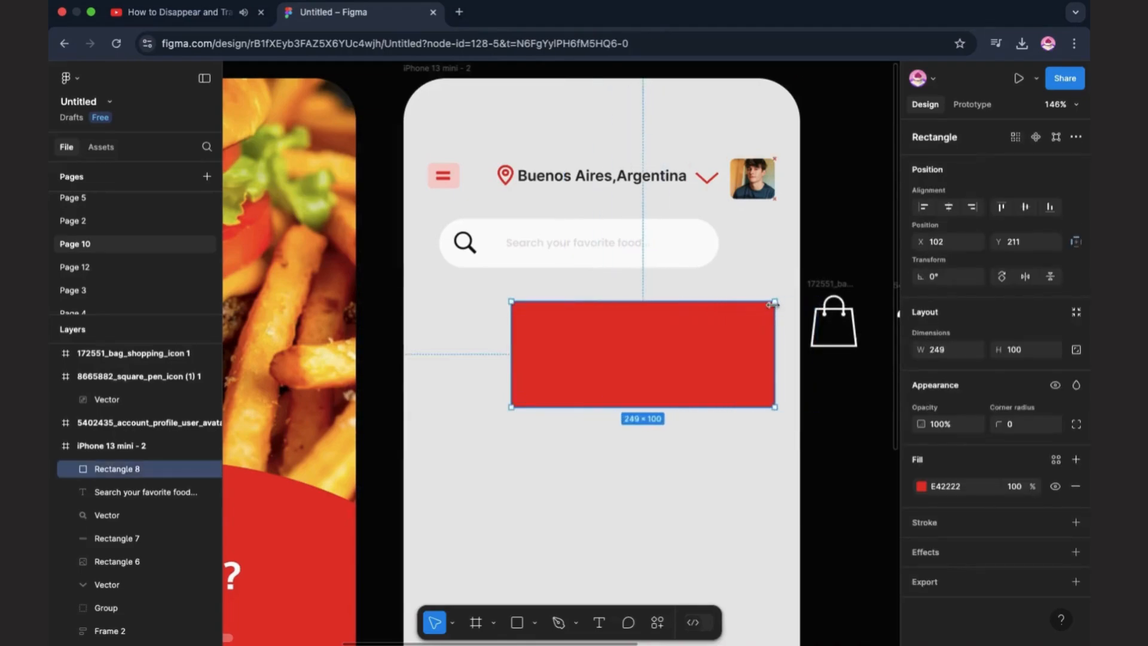
drag(511, 356, 427, 353)
drag(602, 307, 601, 297)
drag(622, 402, 625, 434)
click(1001, 426)
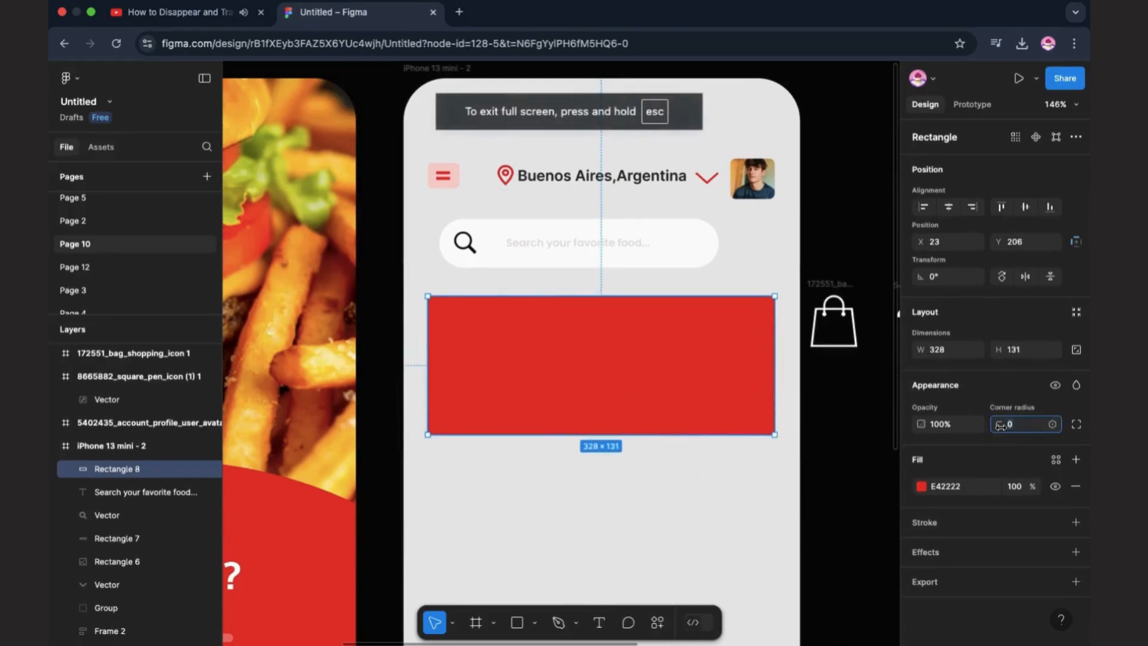
key(Return)
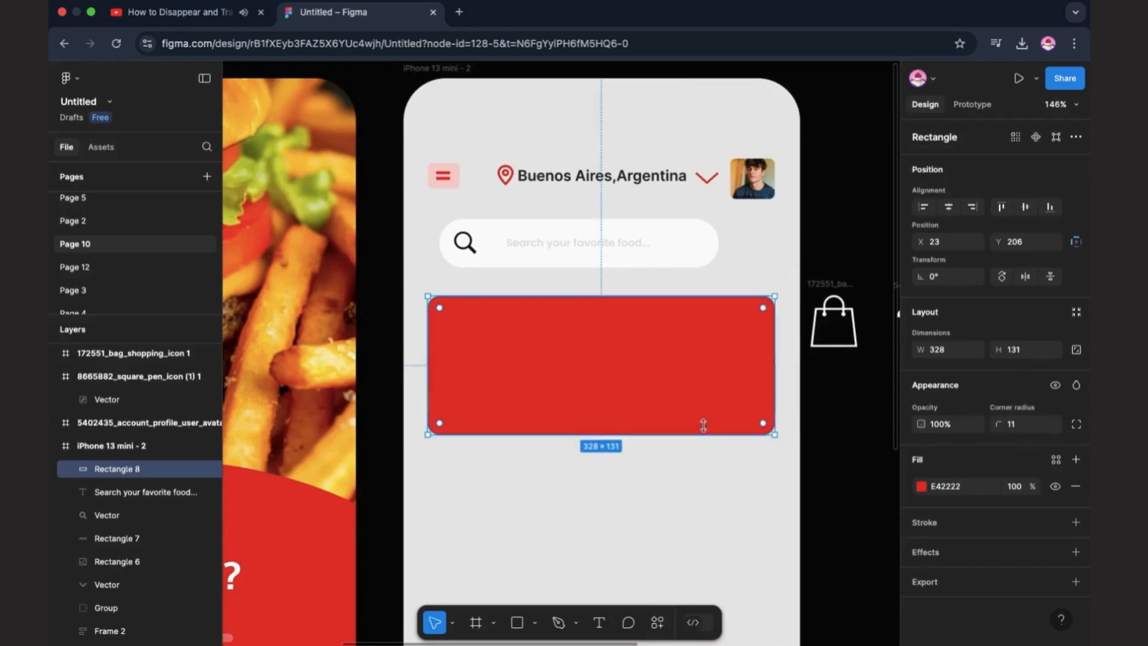
- Add the text "Fastest Food" at size 21 and move it to the upper left of the red banner
click(598, 623)
click(479, 334)
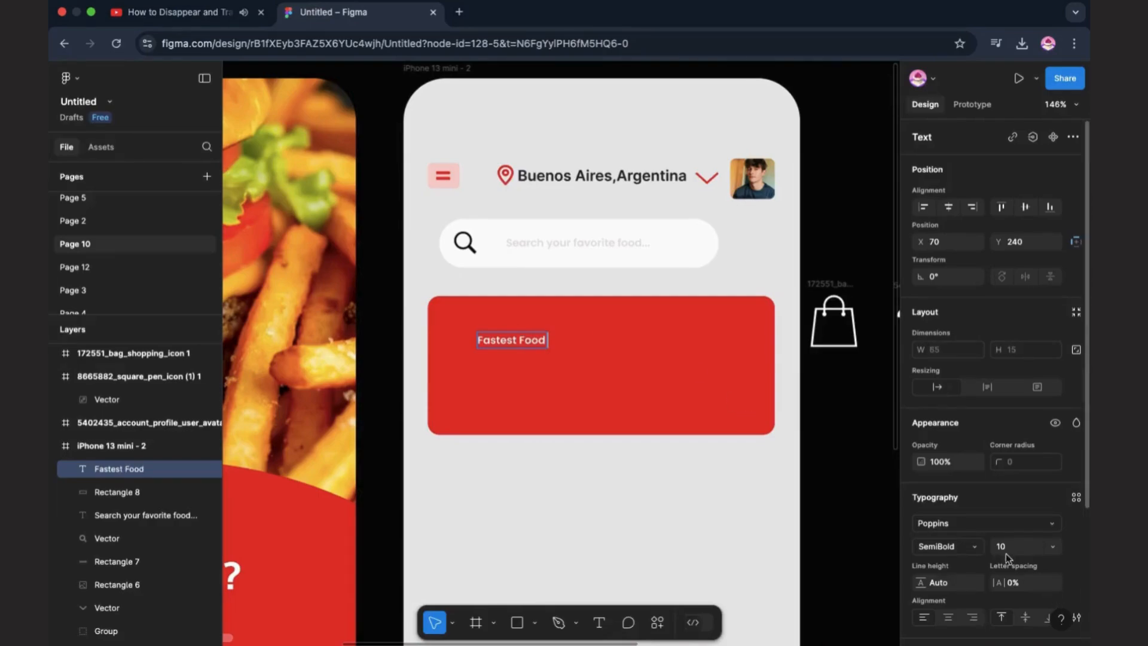
drag(478, 340, 545, 340)
key(Return)
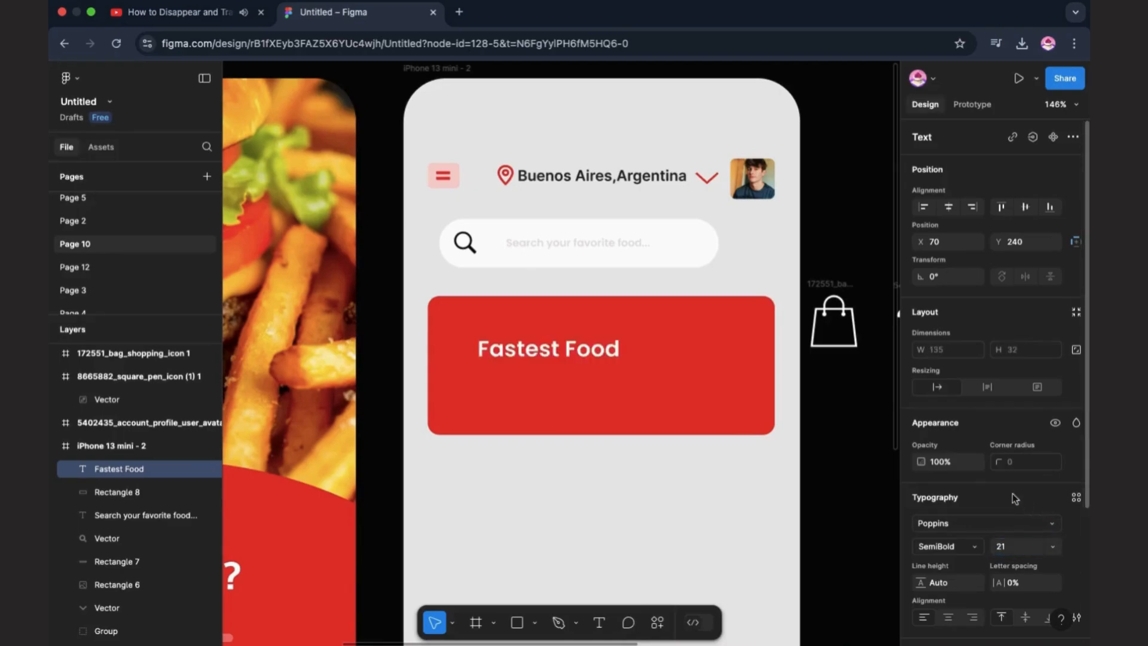
click(633, 378)
drag(607, 354, 573, 333)
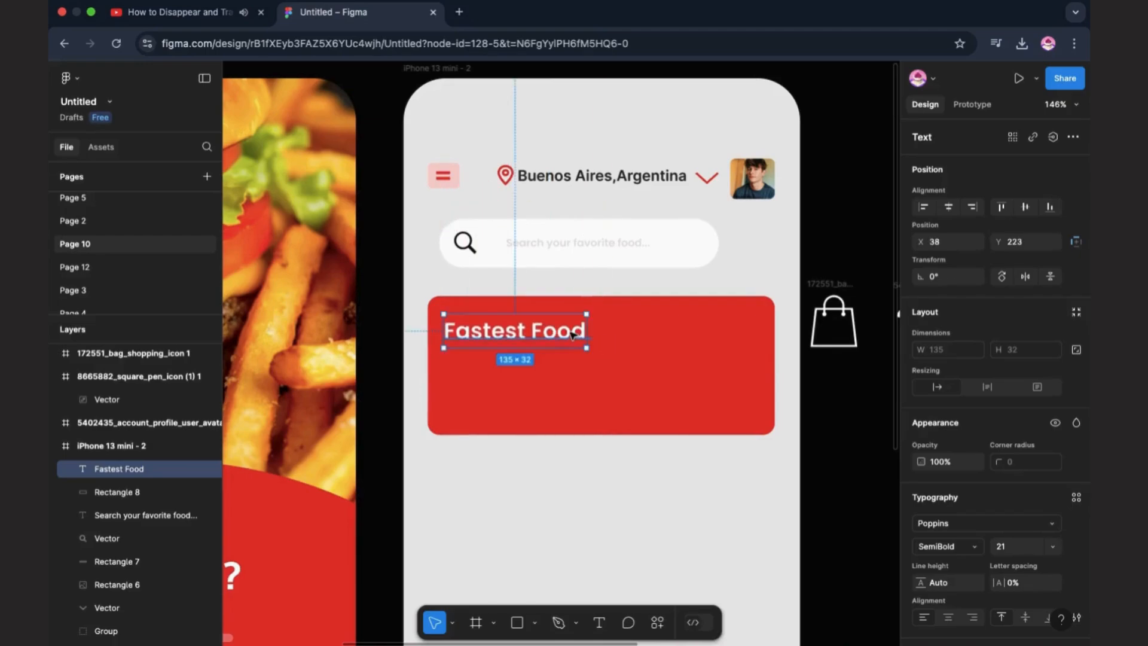
- Duplicate the headline text directly below itself and reword the two lines as "The Fastest" and "Food Delivery"
key(ctrl+d)
double_click(565, 361)
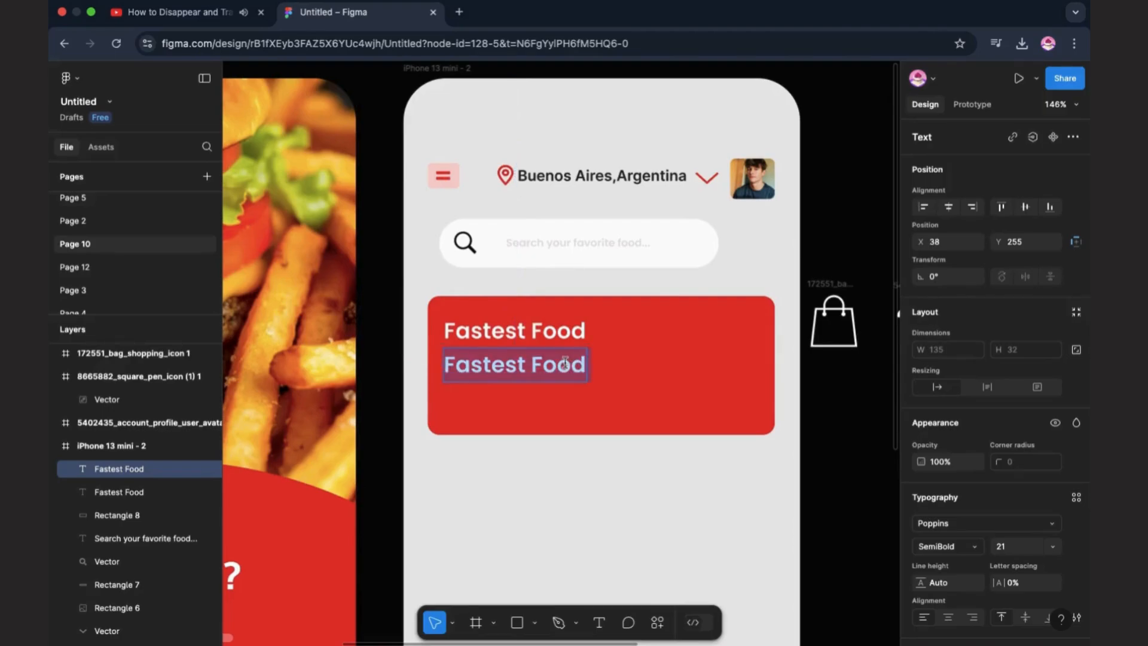
double_click(577, 333)
key(BackSpace)
text(The)
click(546, 372)
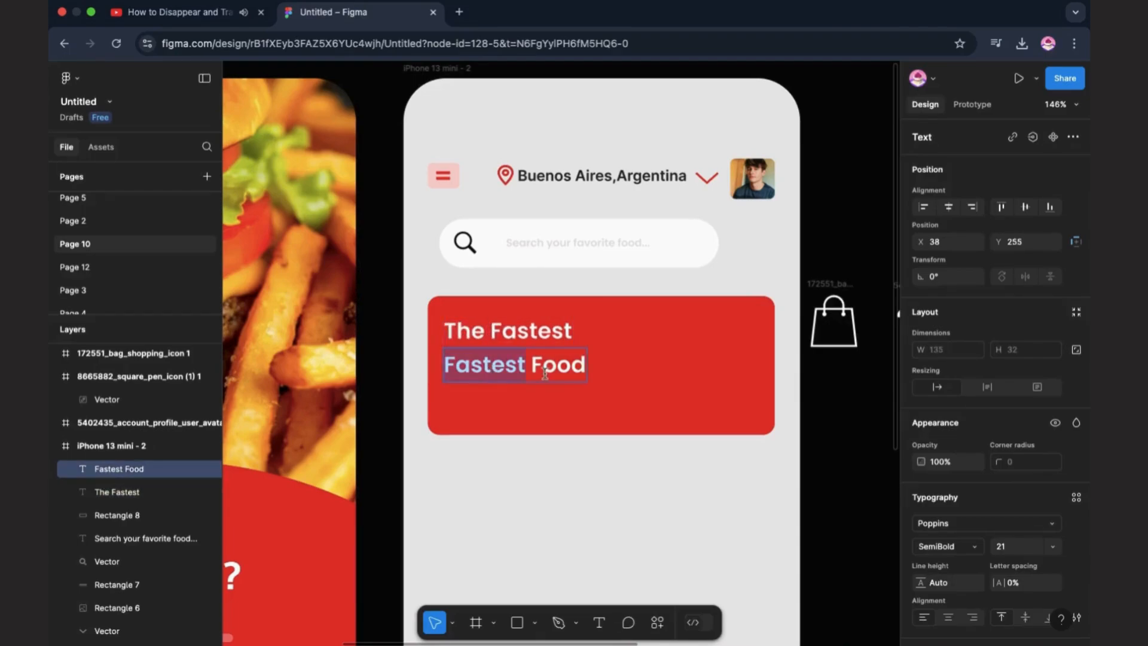
key(BackSpace)
text(Delivery)
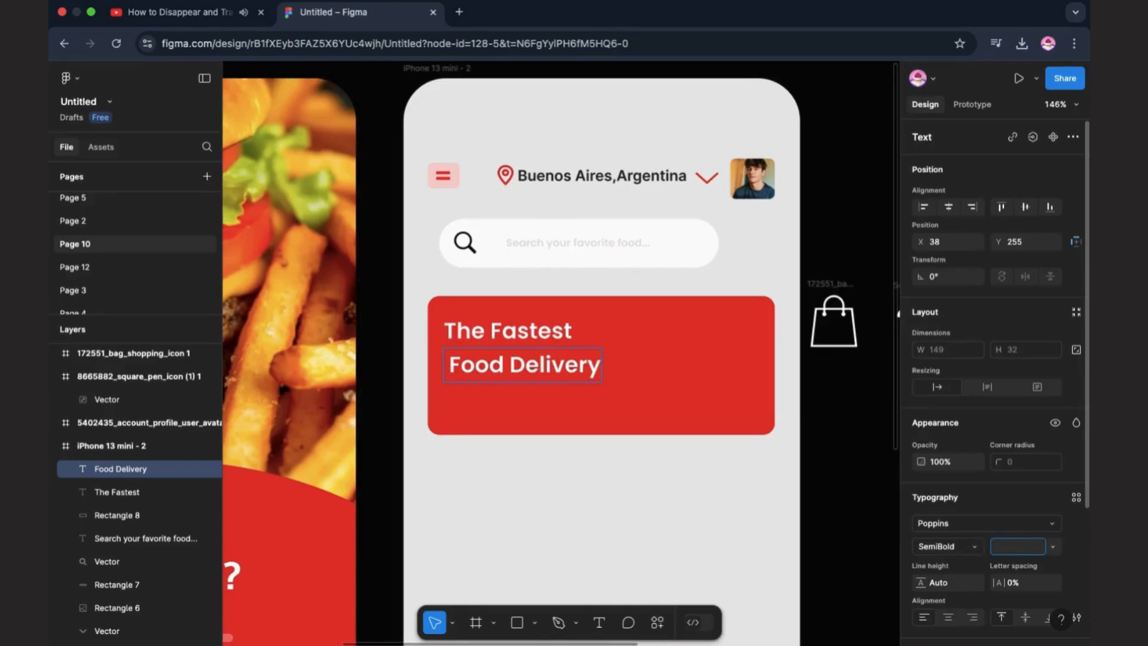
- Set the "Food Delivery" line to size 25 and move it up close beneath "The Fastest", aligned at its left edge
key(Return)
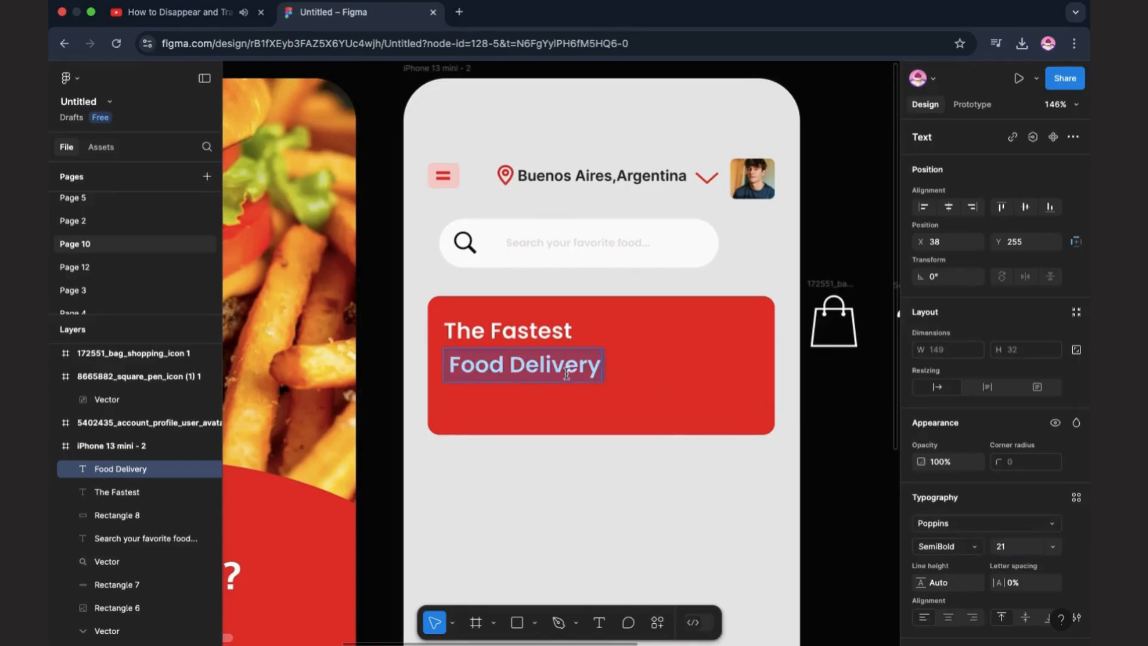
click(1004, 547)
text(27)
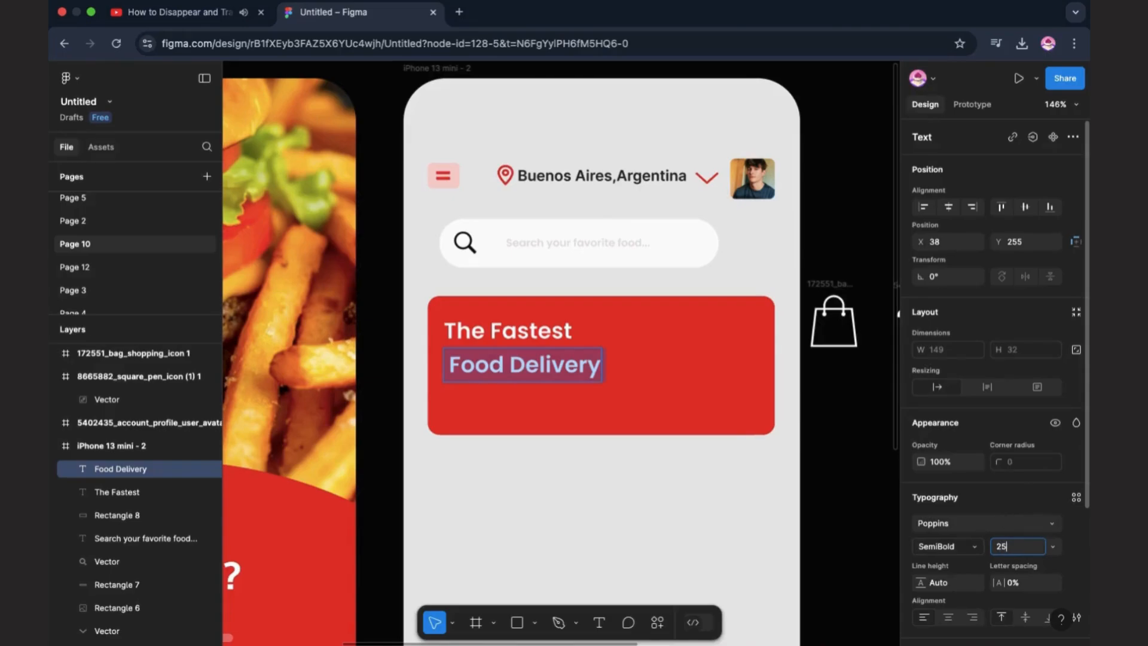
key(Return)
click(600, 417)
drag(598, 372, 595, 363)
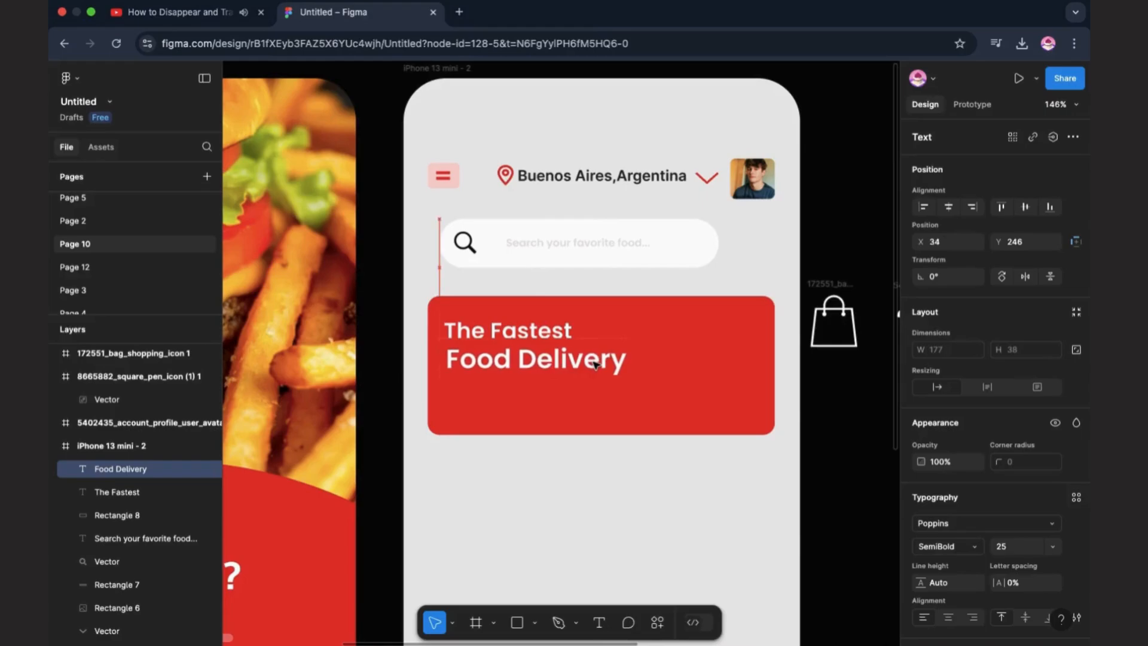
- Extend the red banner slightly downward at its lower edge
click(595, 416)
drag(434, 438, 434, 443)
click(479, 494)
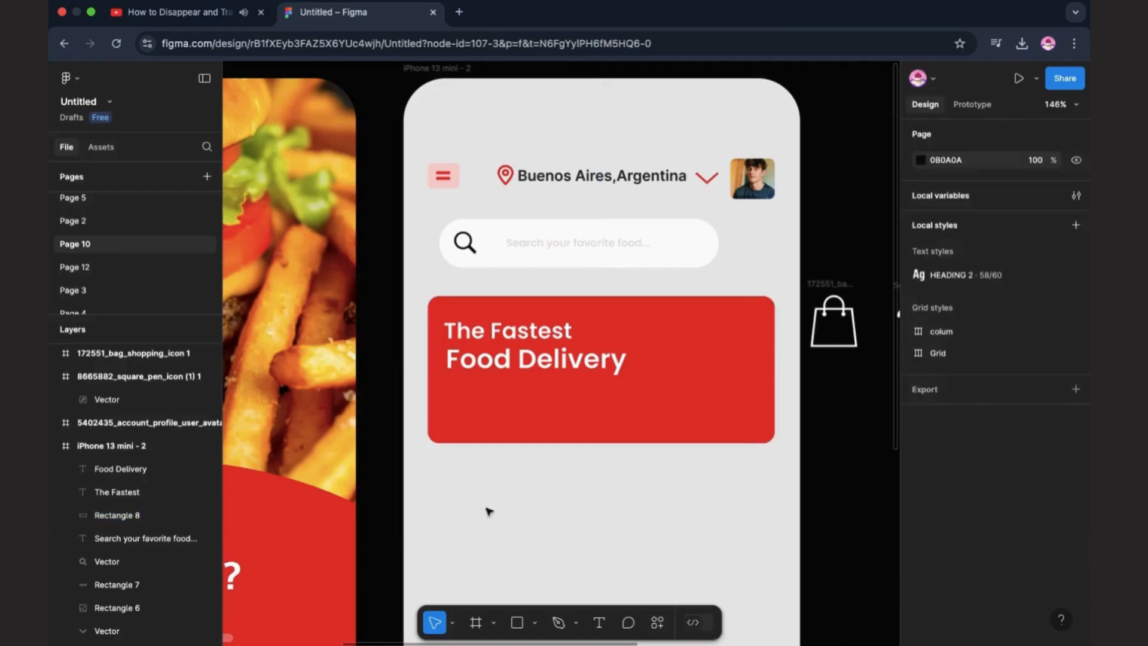
- Draw a rectangle about 97 by 45 beneath the headline in the red banner and fill it with white FFFFFF
click(517, 622)
click(487, 397)
drag(543, 349, 541, 408)
click(922, 485)
click(745, 577)
click(634, 535)
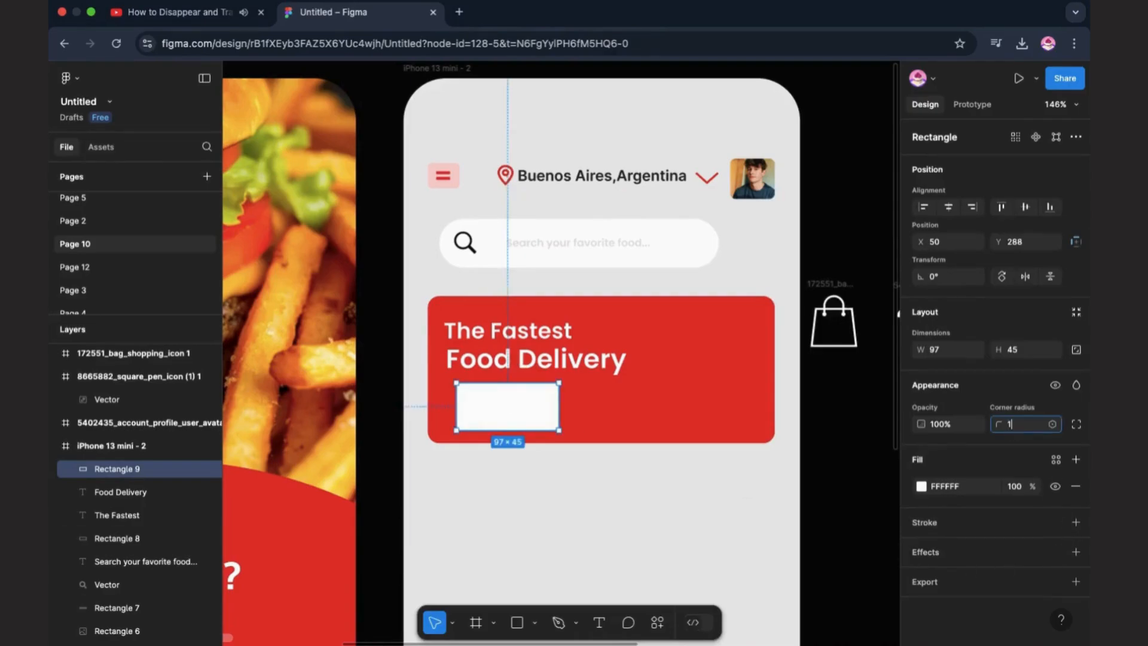
- Set the white rectangle's corner radius to 7, then shrink it and fit it into the banner's lower left as a button
key(Return)
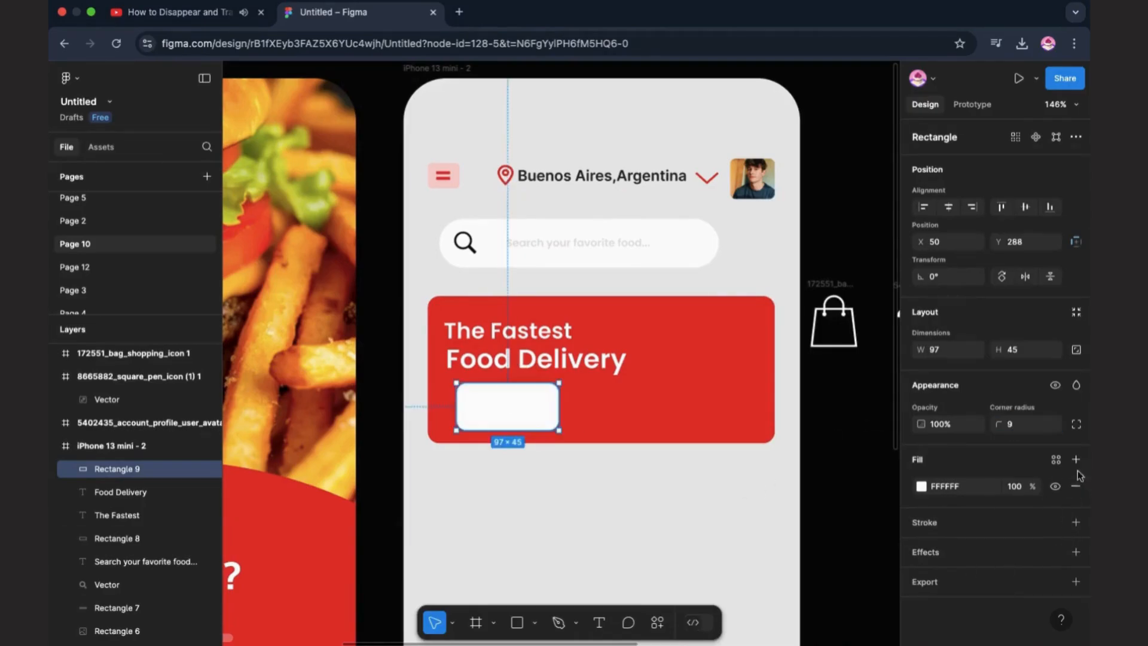
text(7)
key(Return)
drag(557, 389, 495, 417)
click(600, 415)
- Add the text "Order Now" on the white button and set it to size 10
click(598, 622)
click(474, 411)
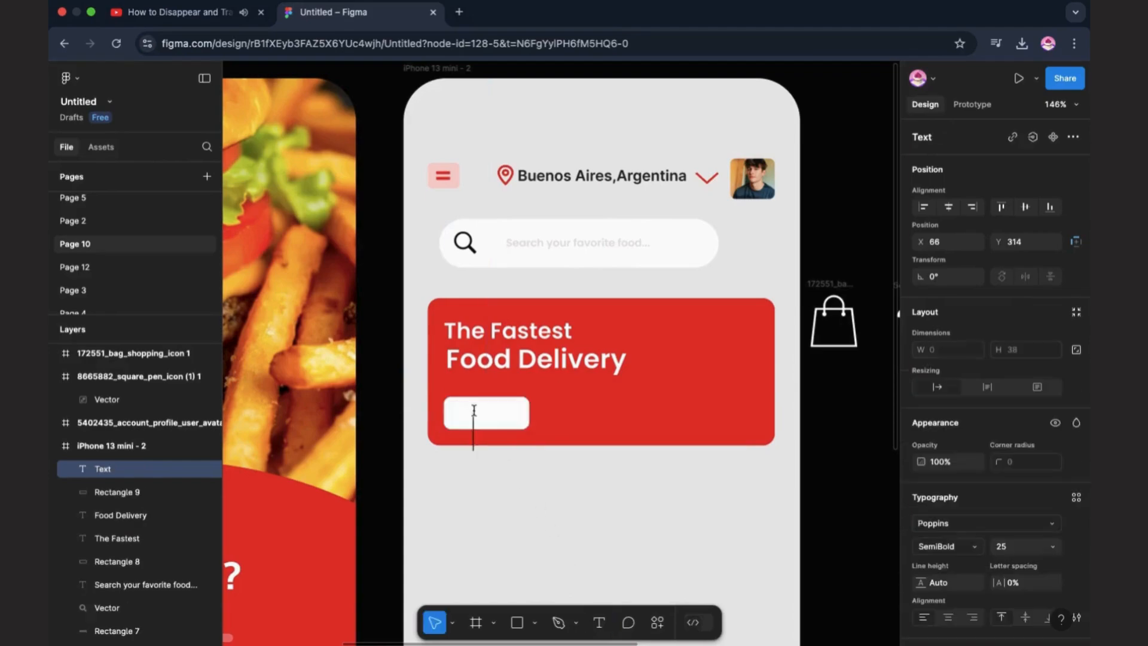
text(Order Now)
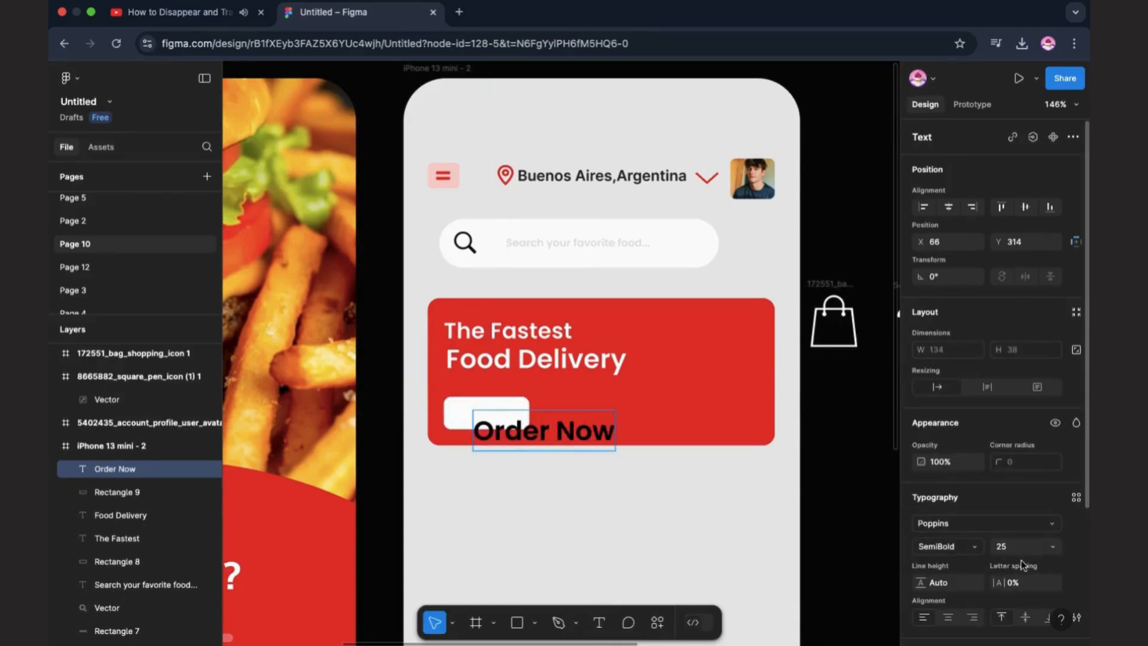
text(10)
triple_click(591, 441)
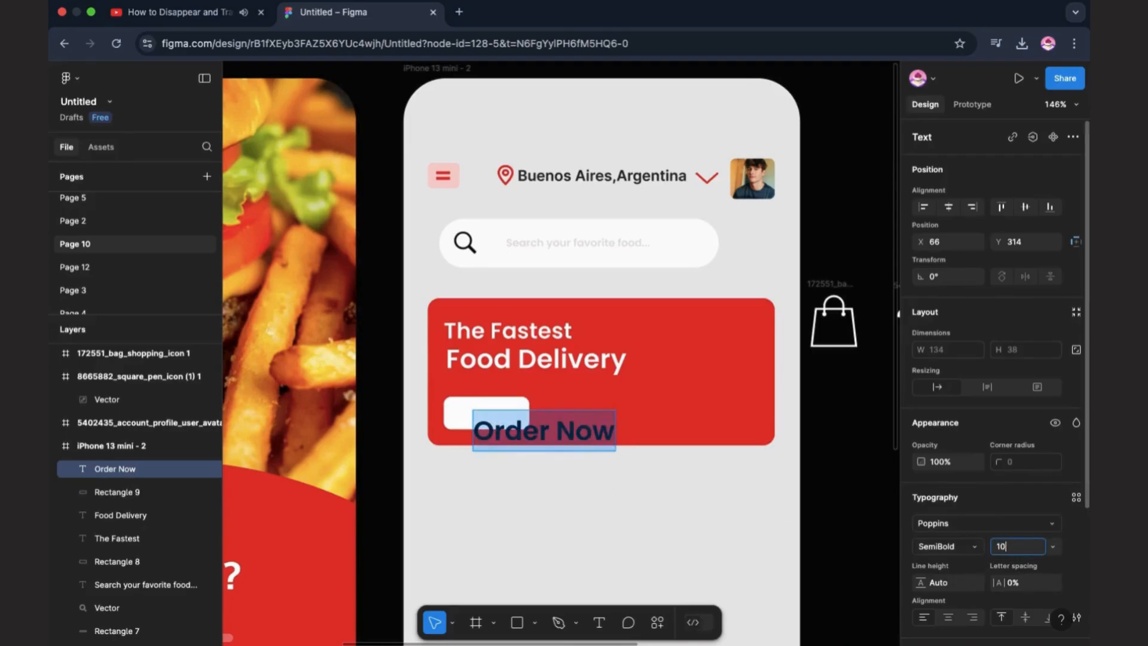
key(Return)
- Fill the "Order Now" text with red E42222 and center it on the white button
scroll(999, 496, down, 3)
click(921, 501)
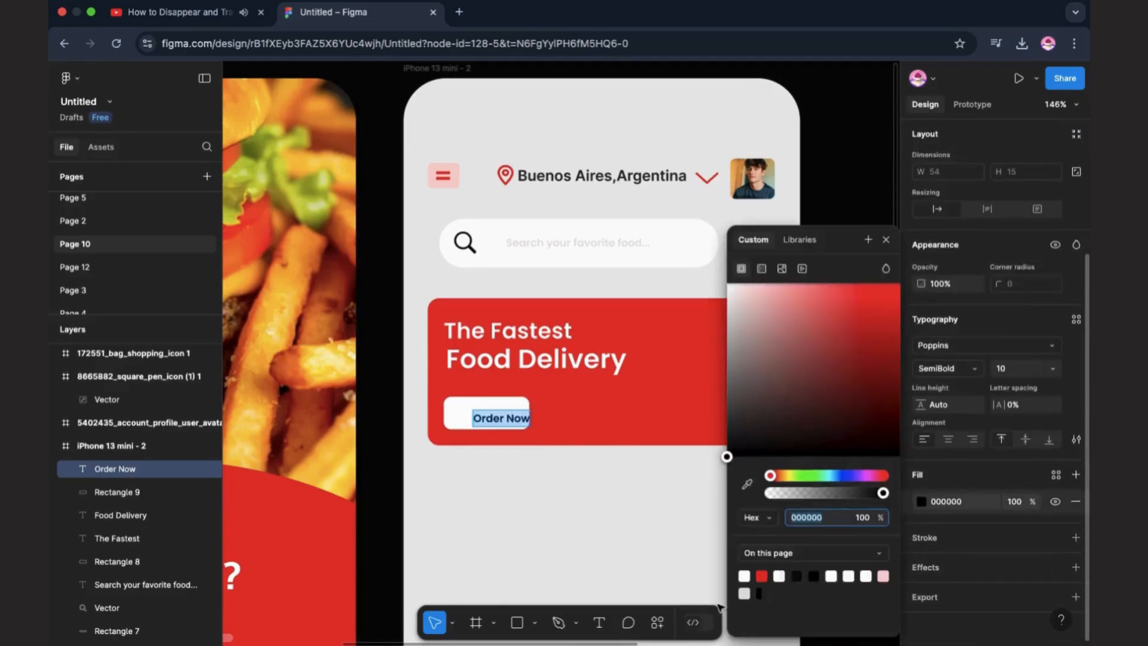
click(761, 576)
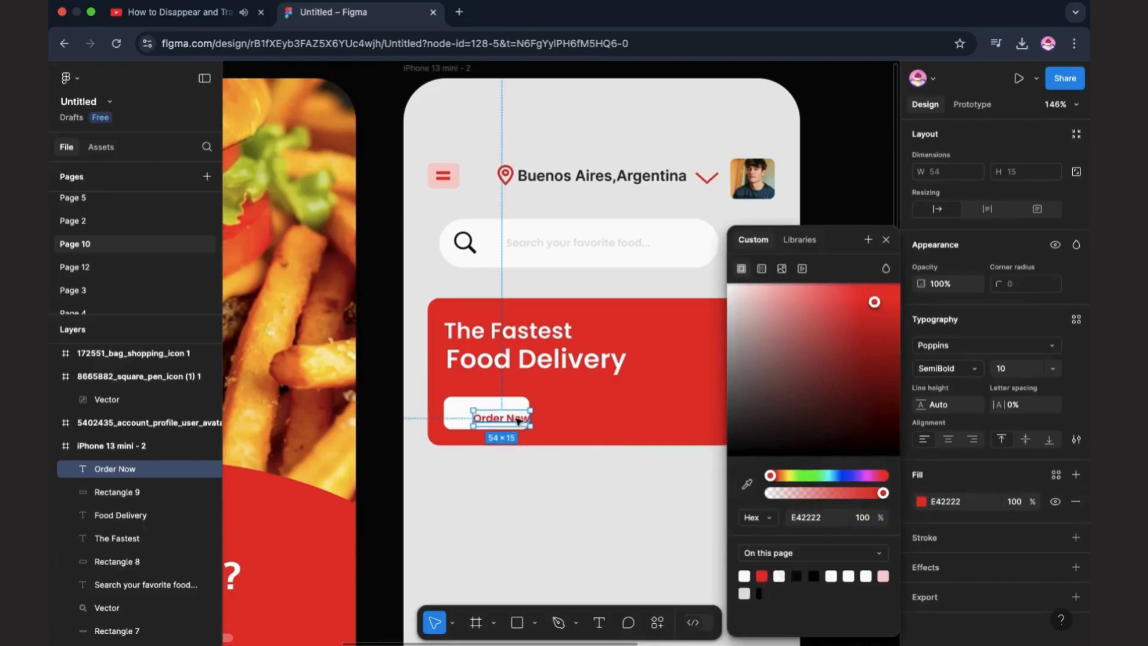
click(561, 526)
- Copy the row of food images from Page 12 and paste it beside the home screen frame on Page 10
click(125, 263)
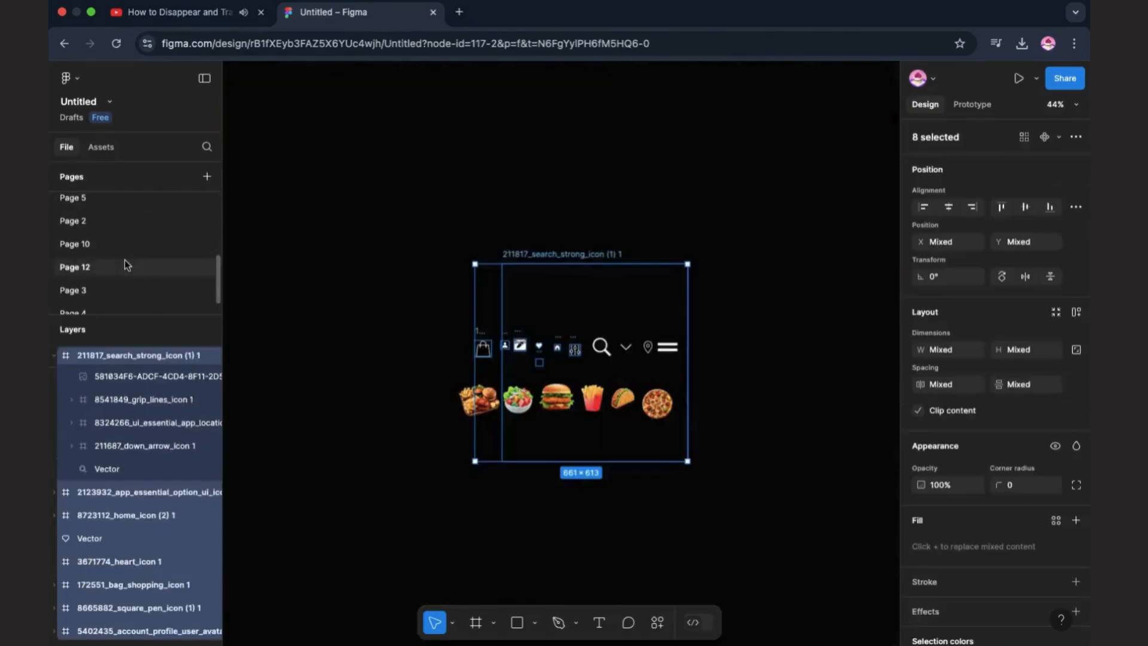
click(334, 324)
drag(436, 383, 714, 414)
click(84, 244)
scroll(659, 429, right, 8)
scroll(660, 429, down, 3)
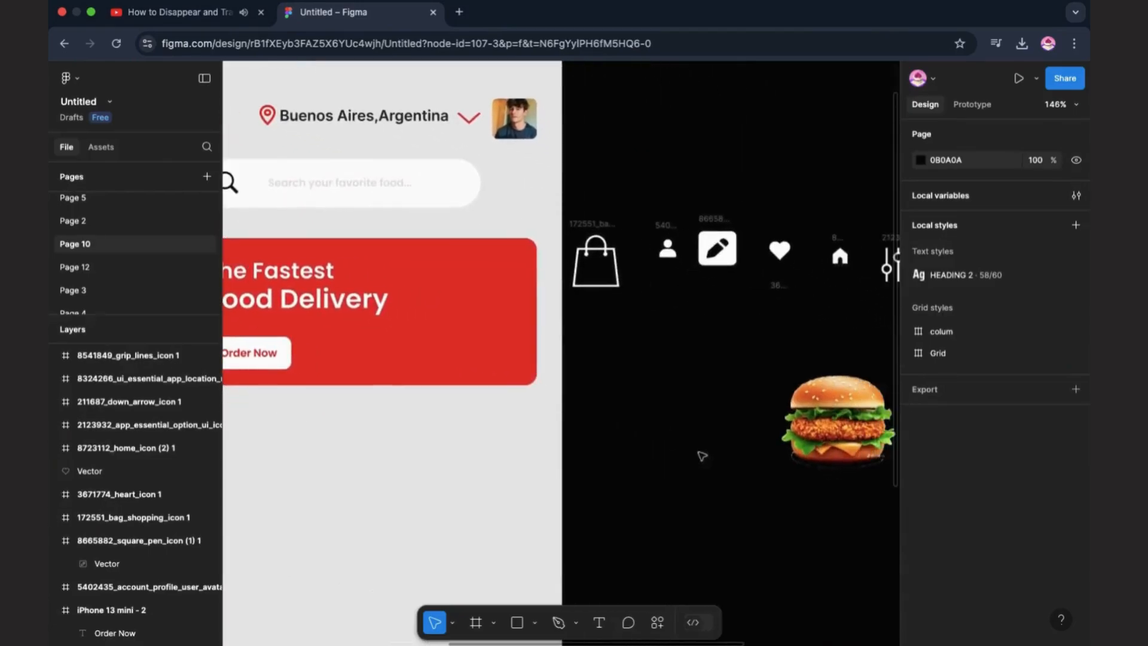
key(ctrl+v)
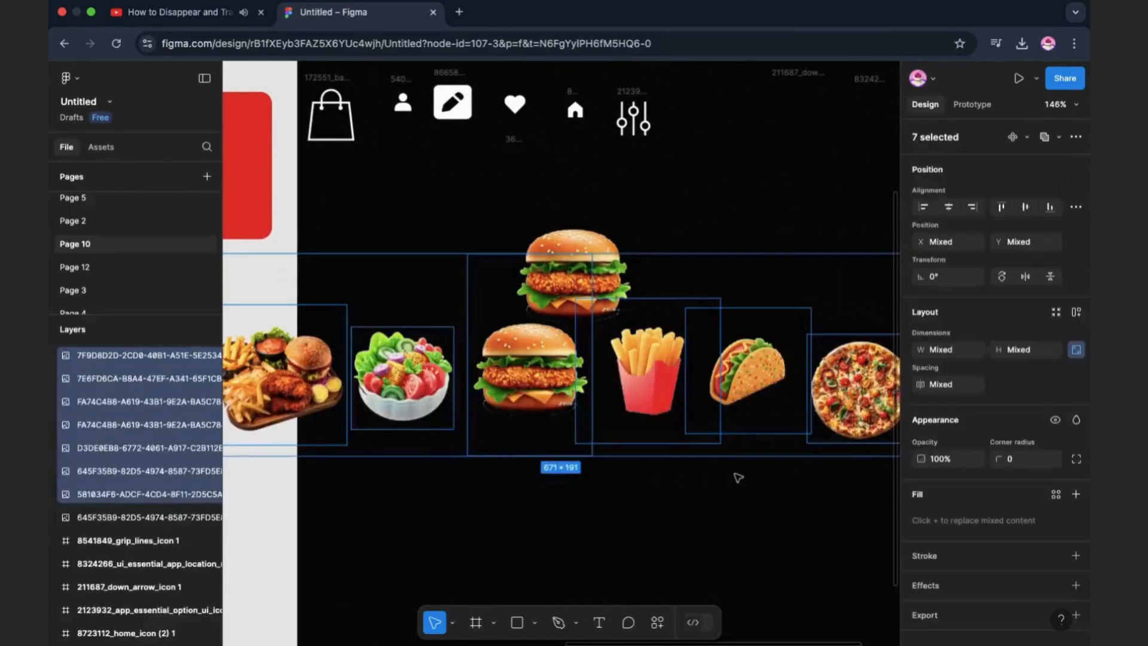
- Move the mixed food platter image onto the right end of the red banner
scroll(337, 289, down, 3)
drag(338, 288, 250, 215)
double_click(368, 326)
scroll(250, 215, left, 5)
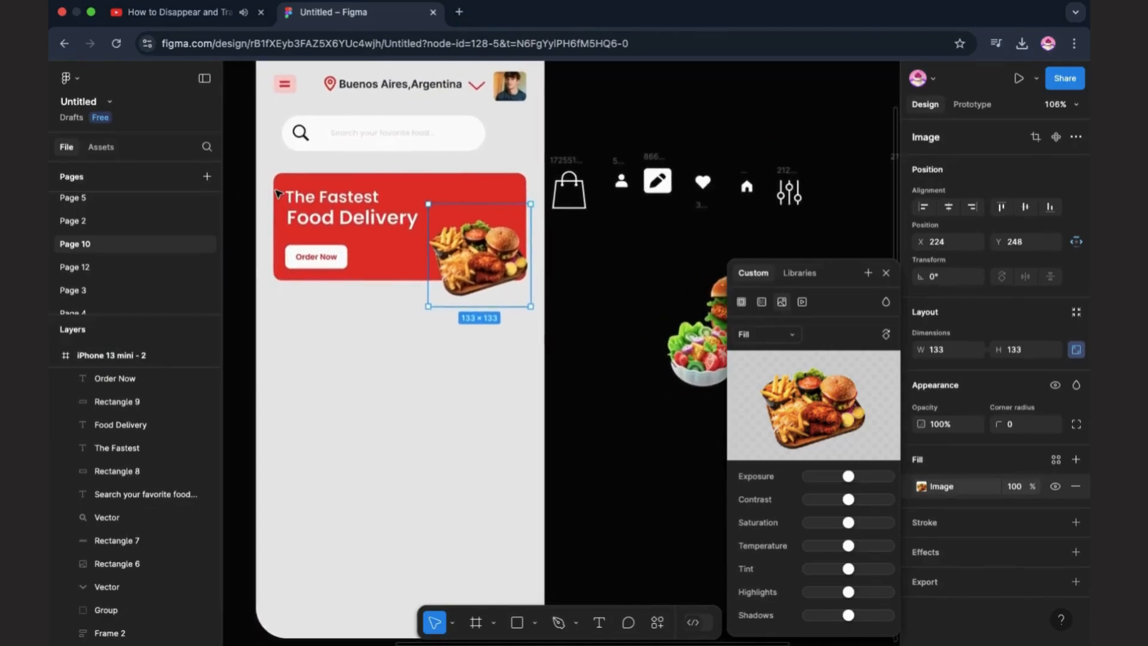
- Enlarge the food platter image to about 170 by 158 so that it overhangs the banner's lower right corner
scroll(278, 193, up, 2)
drag(439, 317, 430, 326)
drag(472, 278, 468, 275)
drag(426, 321, 414, 330)
drag(546, 201, 555, 200)
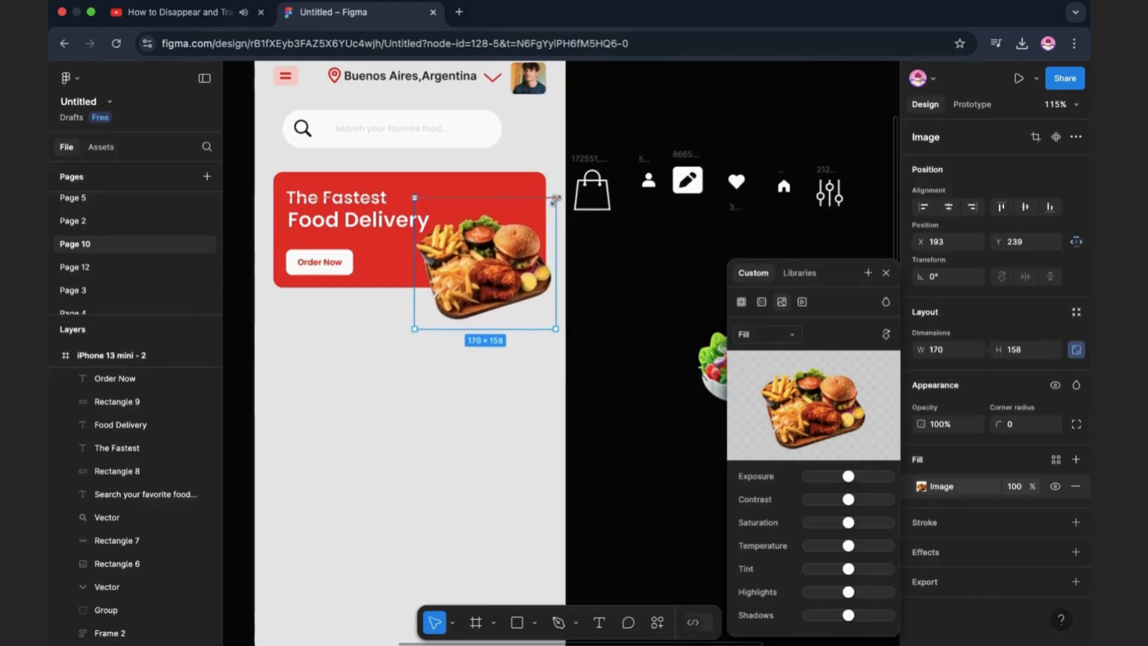
click(649, 113)
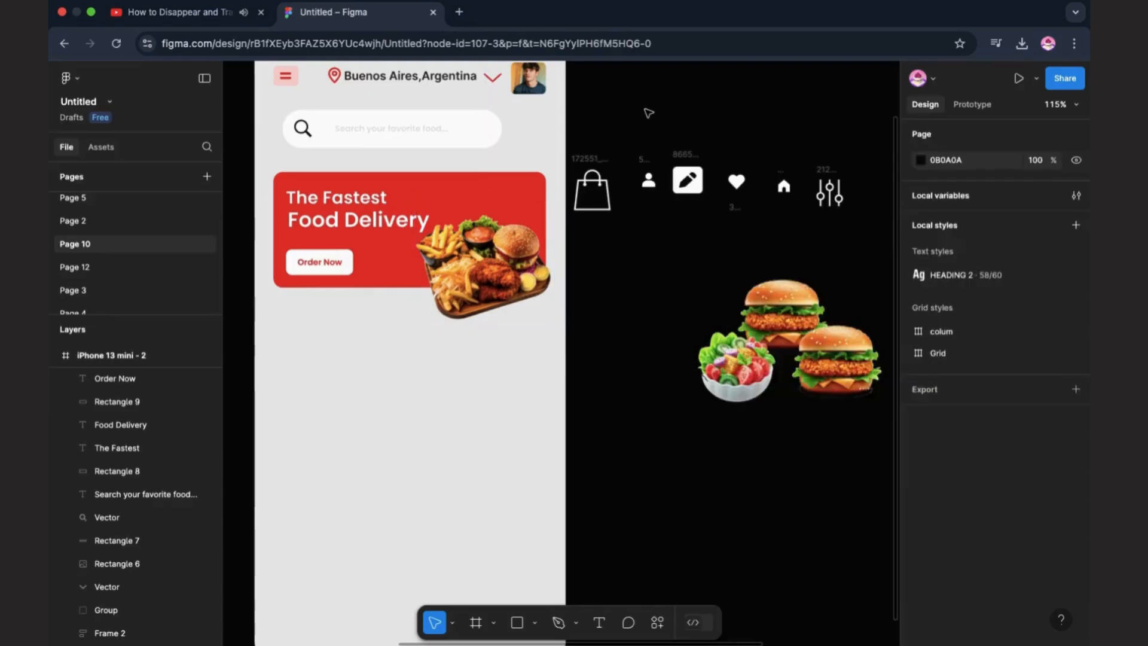
- Place a 100 by 100 circle below the banner and fill it with red E42222
click(535, 623)
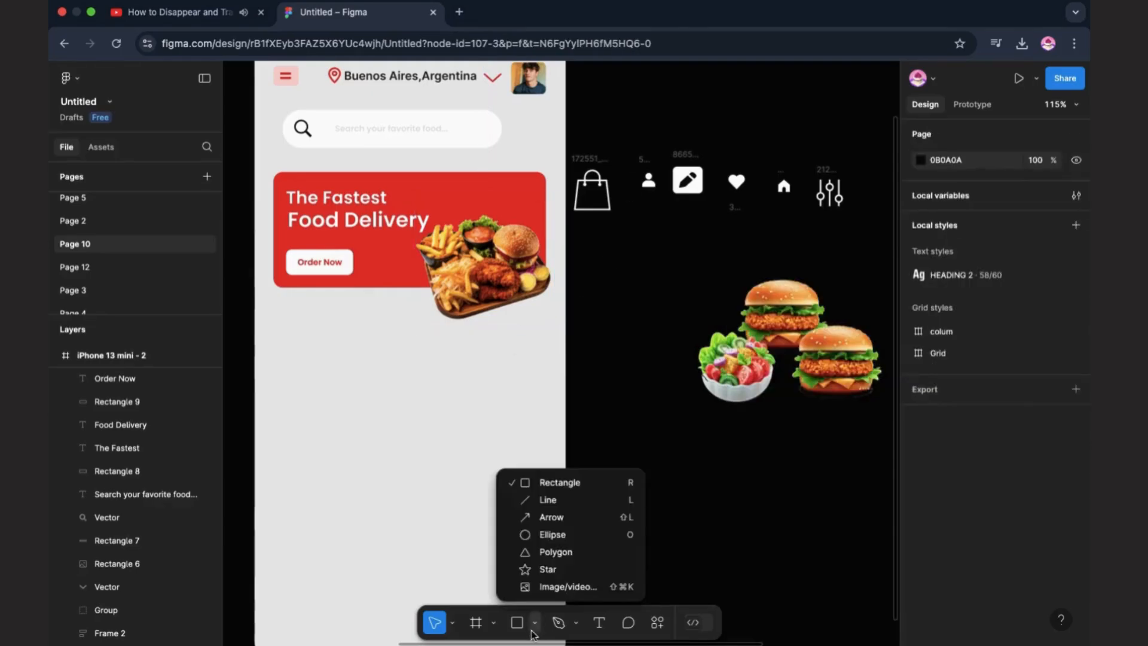
click(542, 533)
click(421, 398)
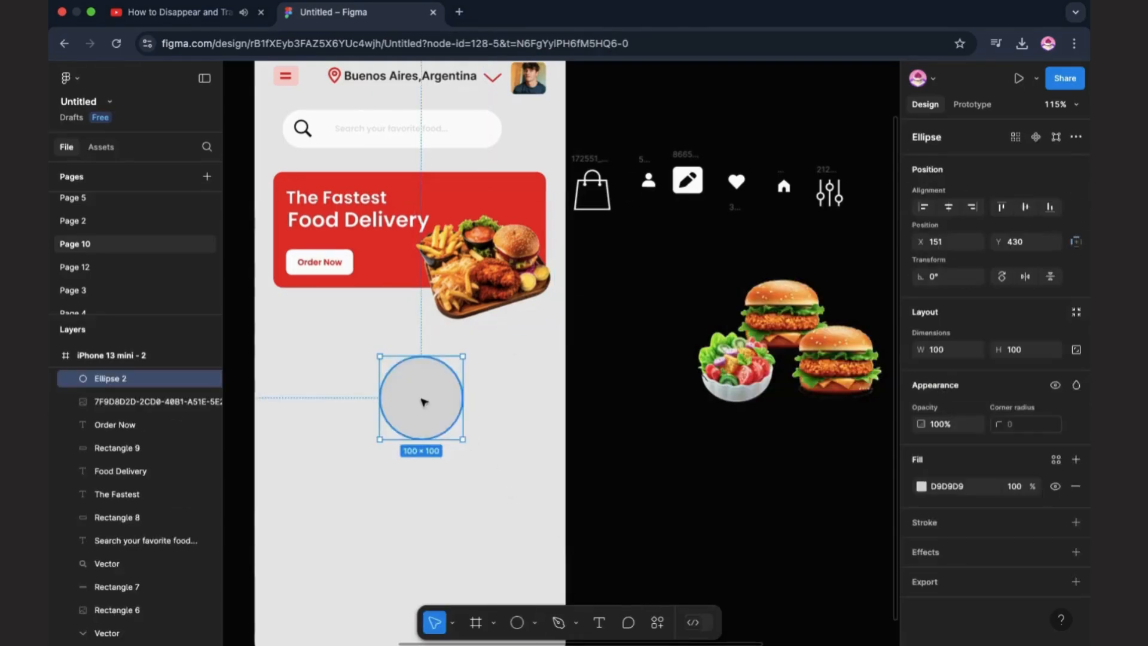
click(922, 486)
click(761, 576)
- Turn the circle's fill into a linear gradient with orange DD7621 as the 100% stop
click(763, 268)
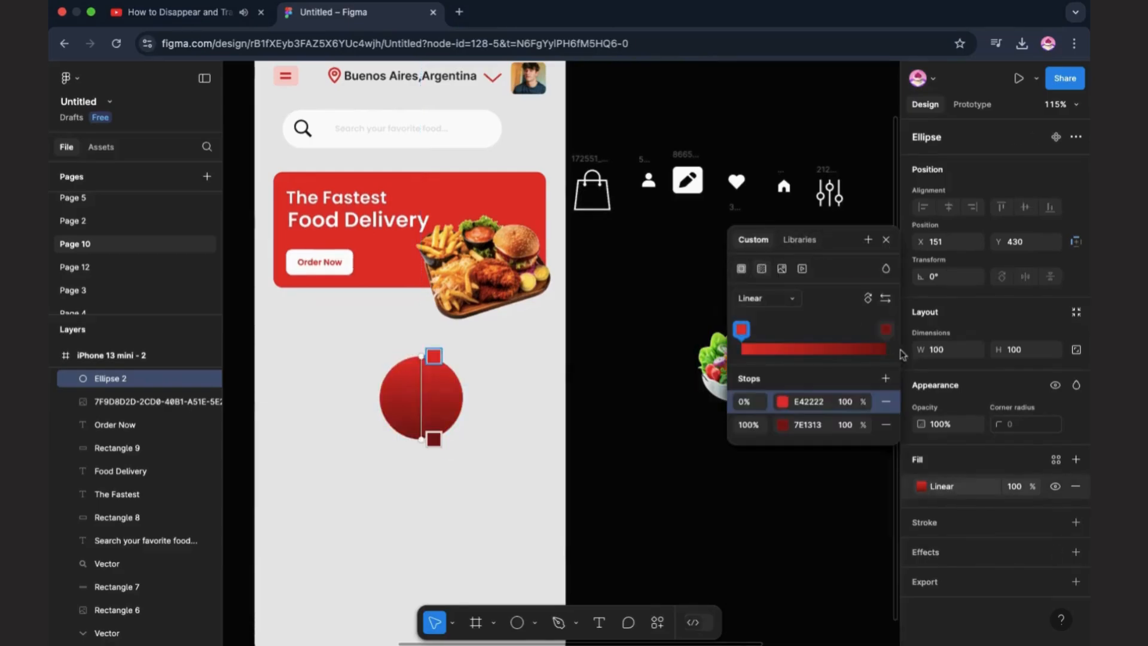
click(887, 329)
click(606, 476)
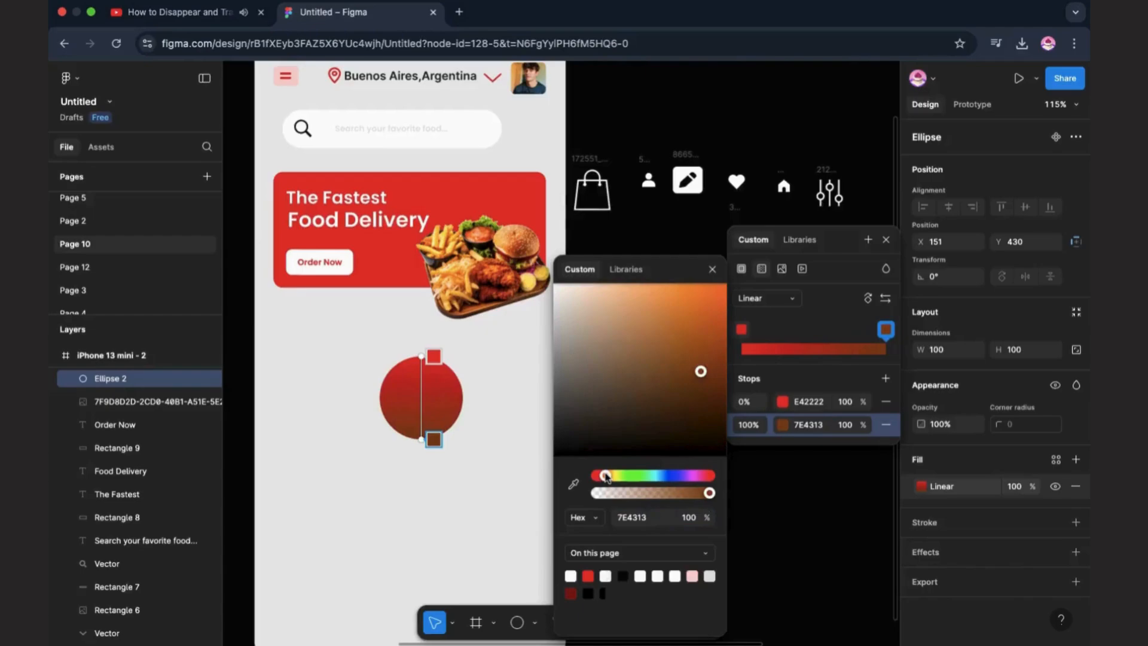
click(705, 293)
click(701, 306)
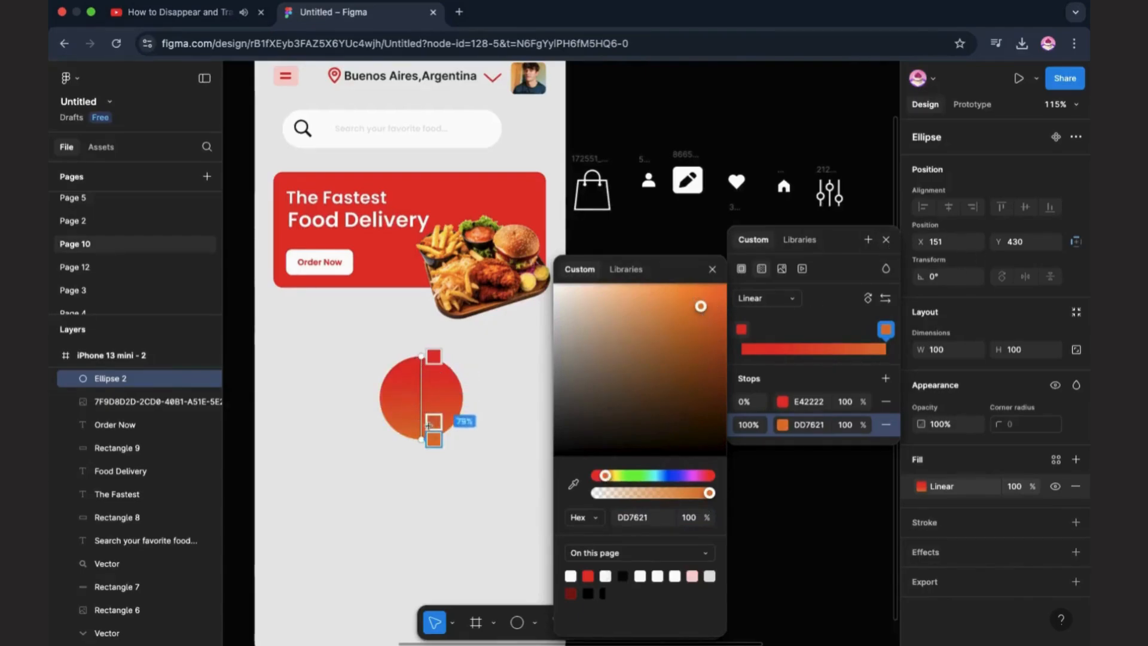
- Pull the gradient's orange end upward inside the circle, and stretch the circle into a tall, tilted oval
drag(422, 439, 422, 404)
key(Escape)
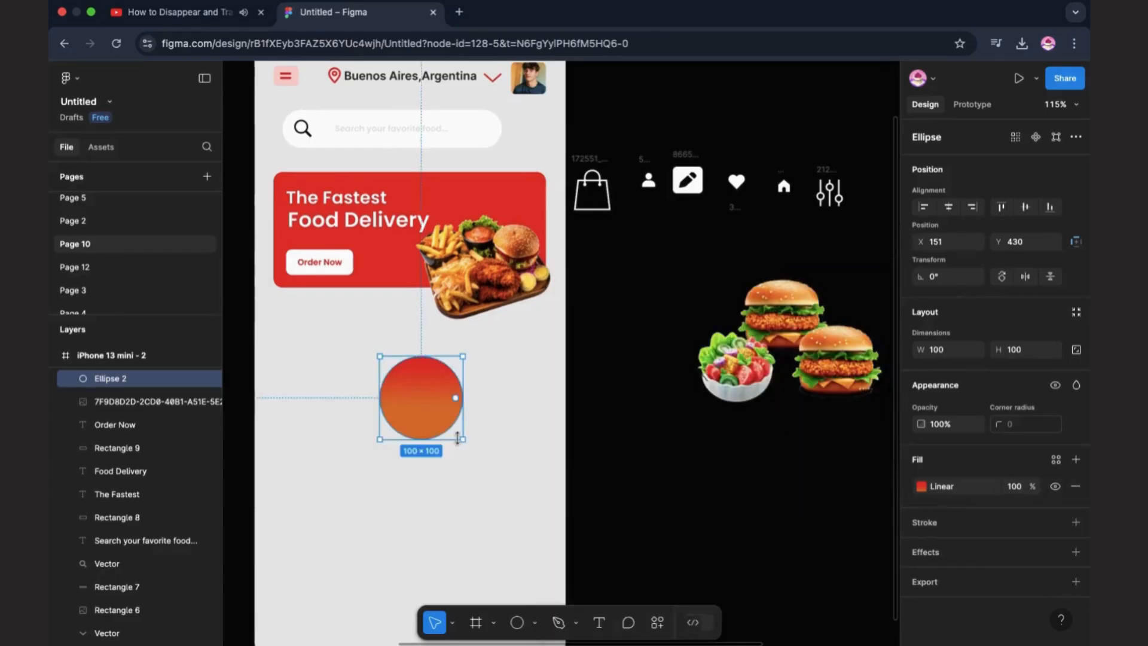
drag(461, 438, 459, 511)
drag(386, 533, 464, 259)
drag(441, 347, 444, 345)
drag(480, 497, 467, 472)
- Place the gradient oval behind the food platter image on the red banner, sized about 88 by 147 and rotated about -165°
drag(424, 426, 488, 274)
drag(444, 326, 446, 327)
drag(467, 241, 473, 240)
drag(153, 386, 156, 421)
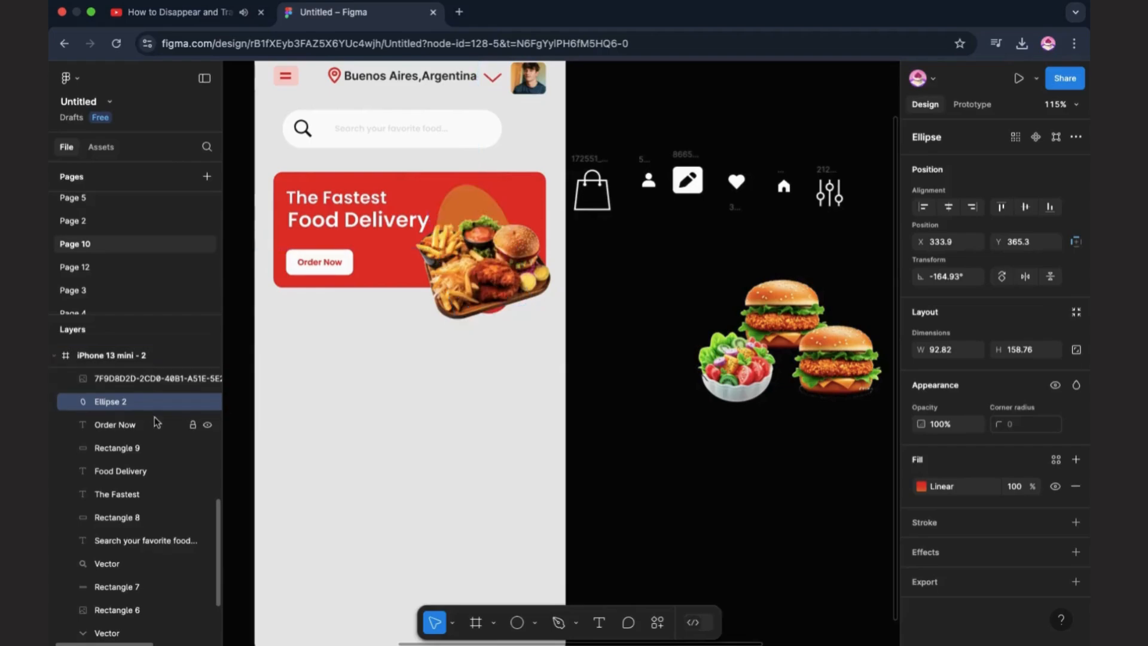
drag(458, 322, 459, 313)
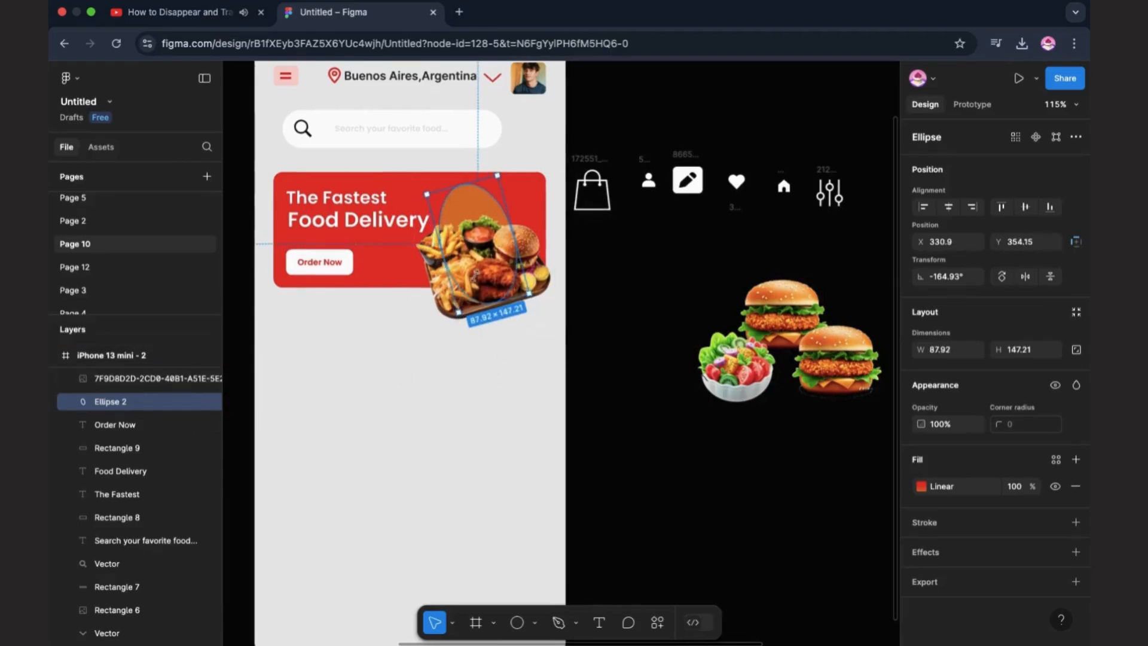
- Enlarge the gradient oval to about 99 by 148 and the food platter image to 179 by 167
click(534, 168)
click(477, 197)
drag(498, 173, 498, 169)
drag(538, 268, 541, 275)
drag(417, 206, 411, 200)
drag(504, 281, 503, 284)
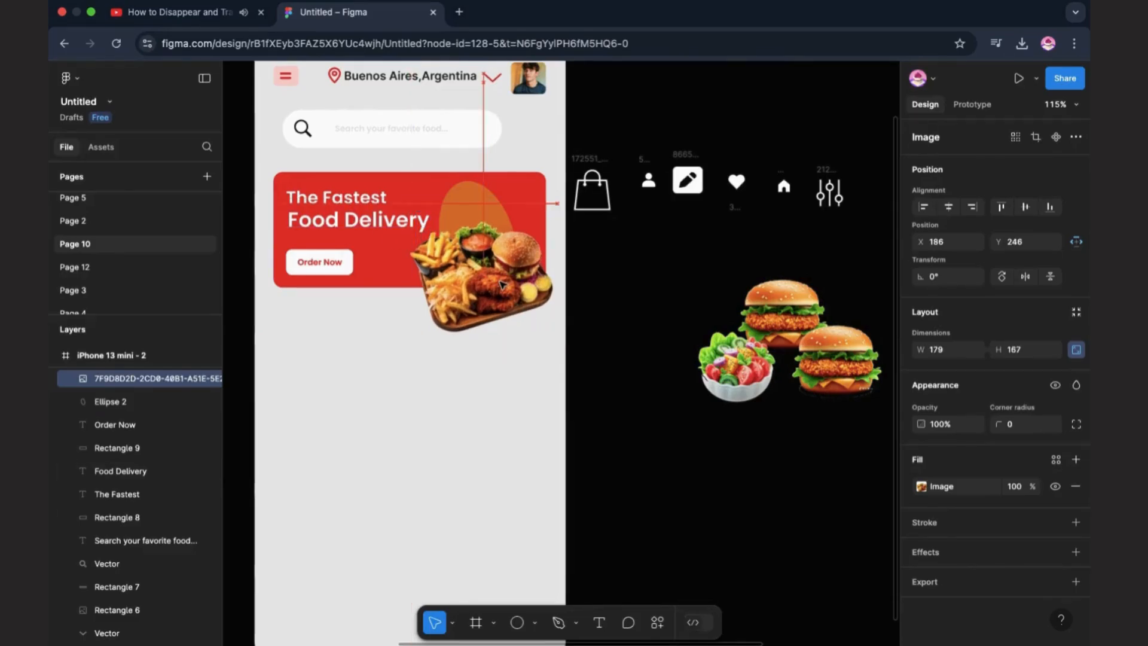
- Duplicate the gradient oval and overlap the copy behind the platter, about 69 by 143 and rotated about -20°
click(475, 194)
drag(481, 202, 382, 329)
drag(410, 461, 482, 242)
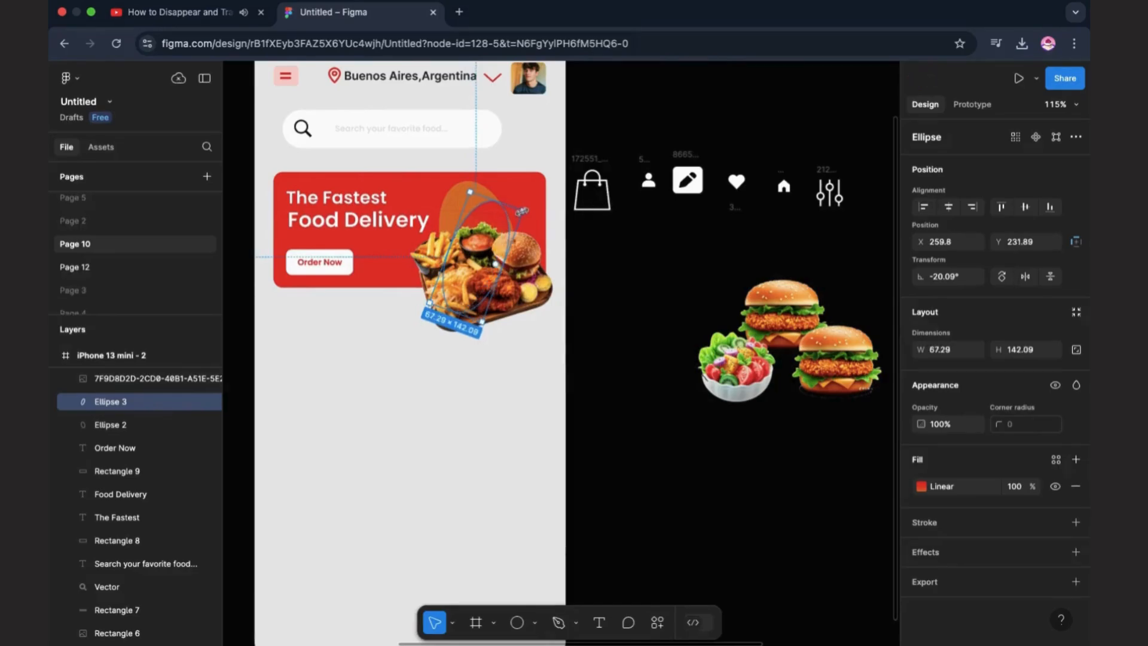
click(499, 230)
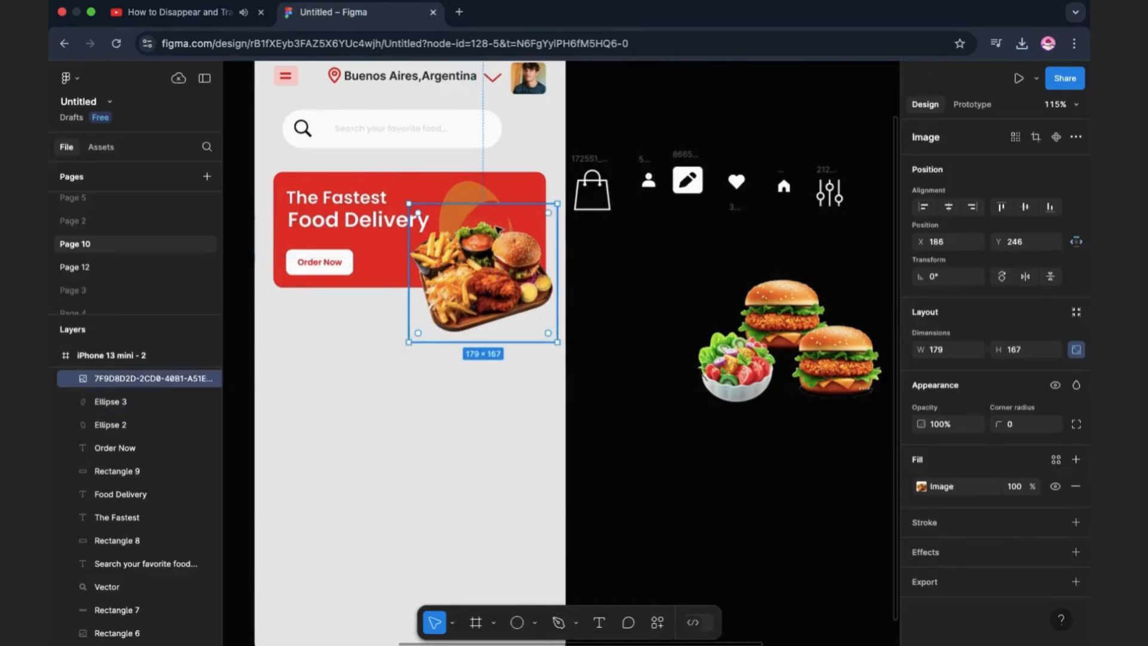
click(475, 196)
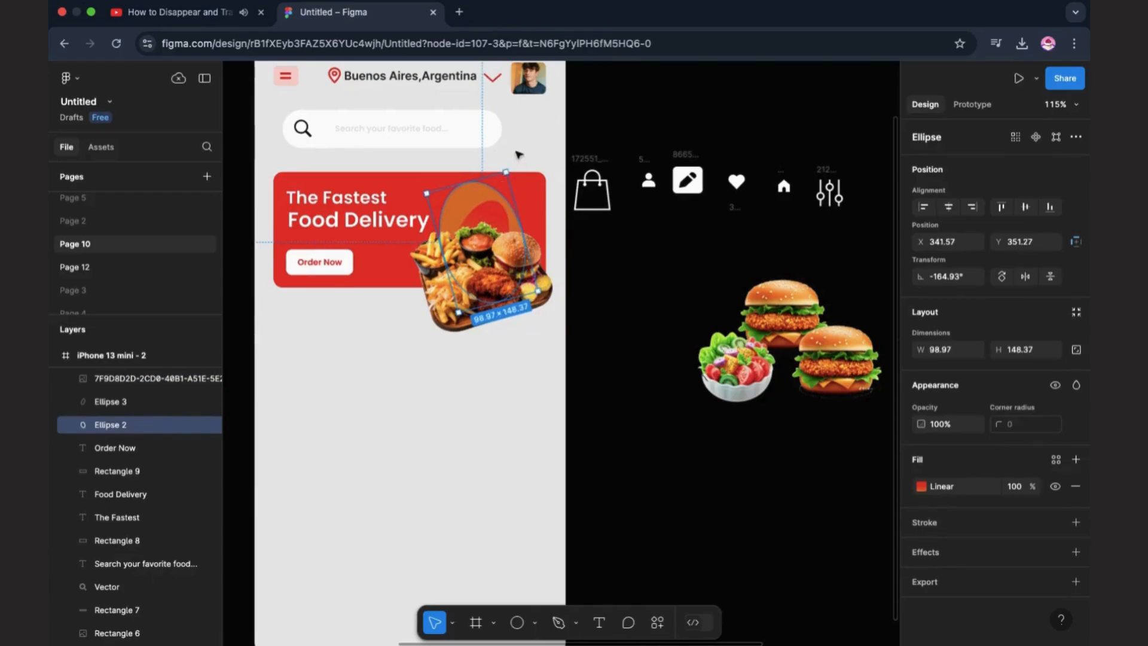
click(520, 154)
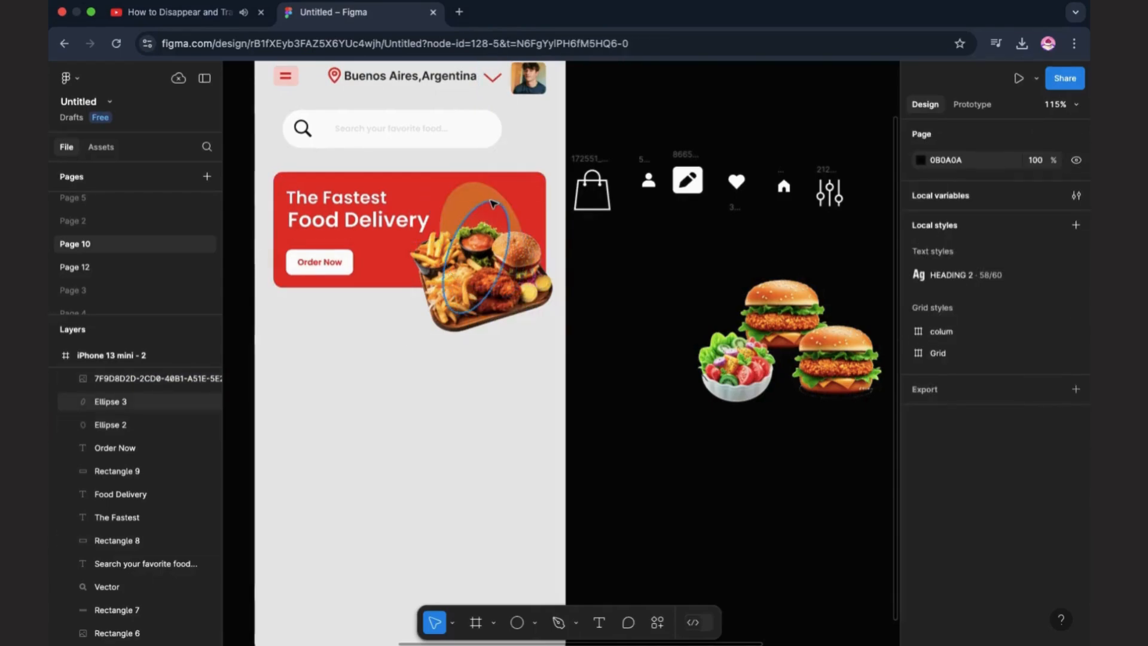
click(492, 202)
drag(522, 211, 525, 210)
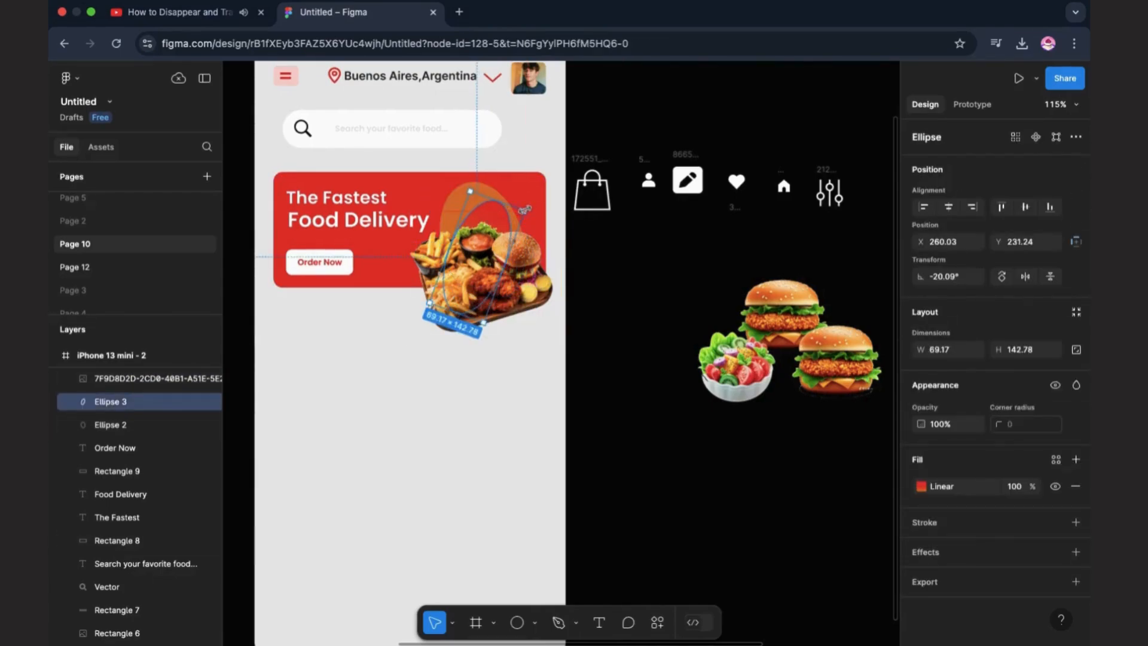
click(526, 143)
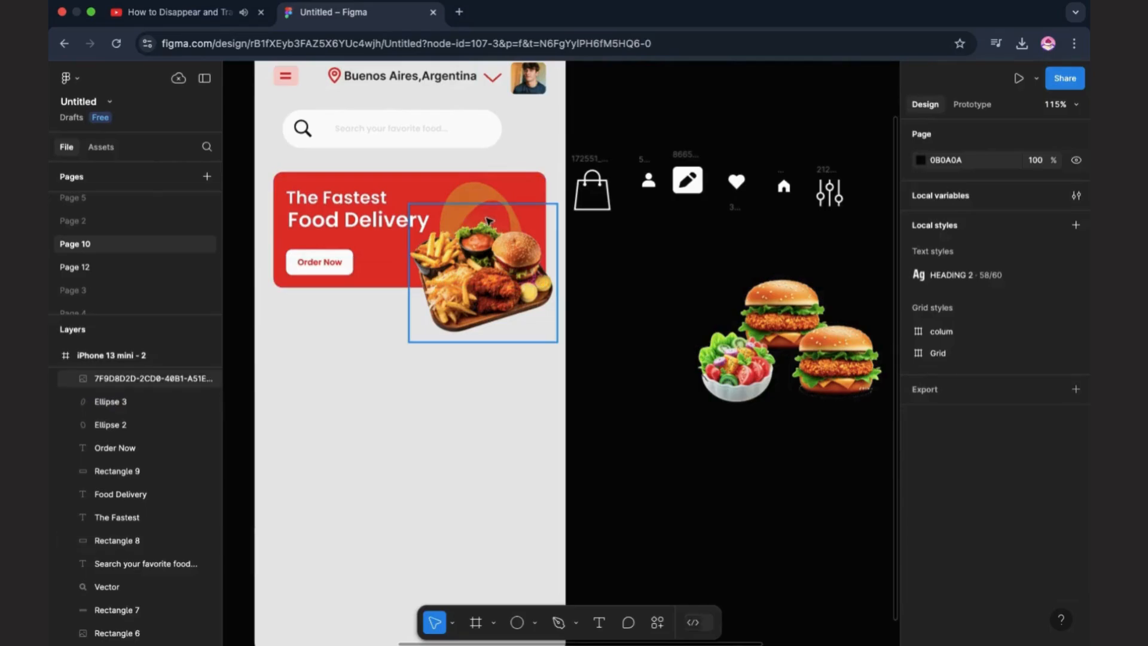
- Add a drop shadow with an X offset of 3 to the narrower oval
click(154, 402)
click(950, 552)
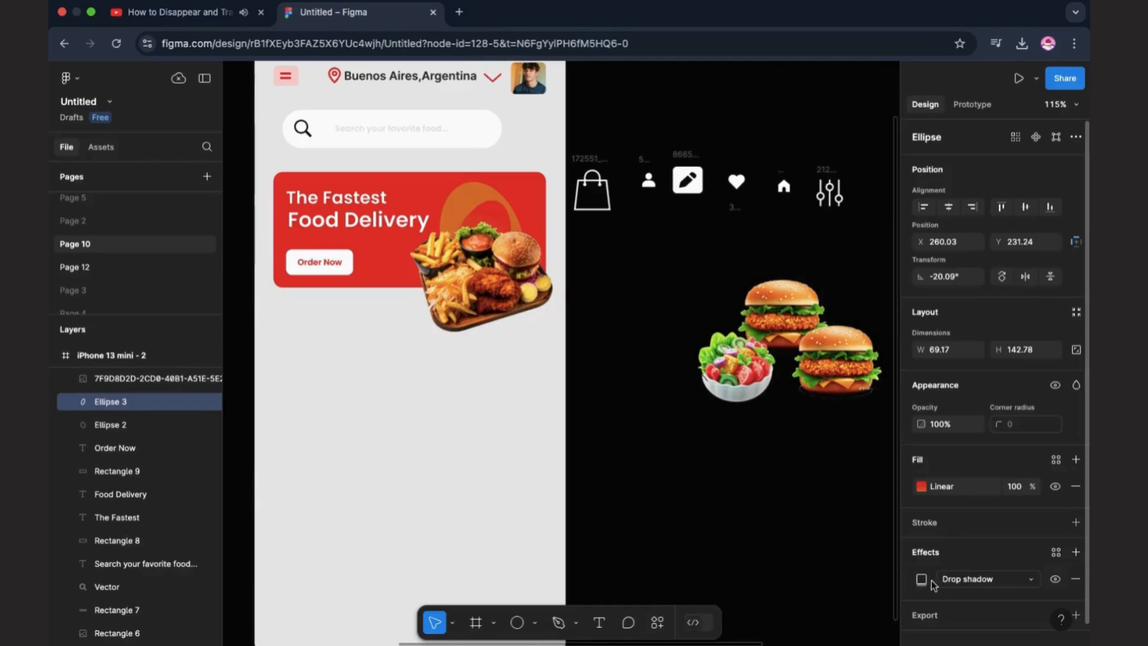
click(922, 579)
click(824, 525)
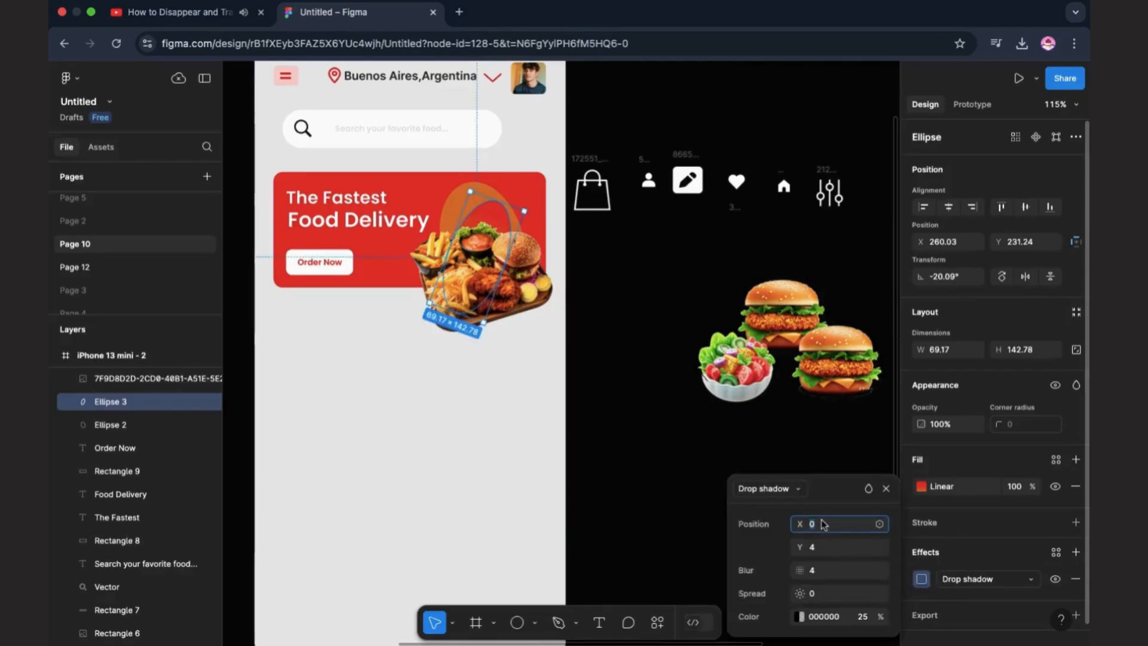
text(3)
key(Return)
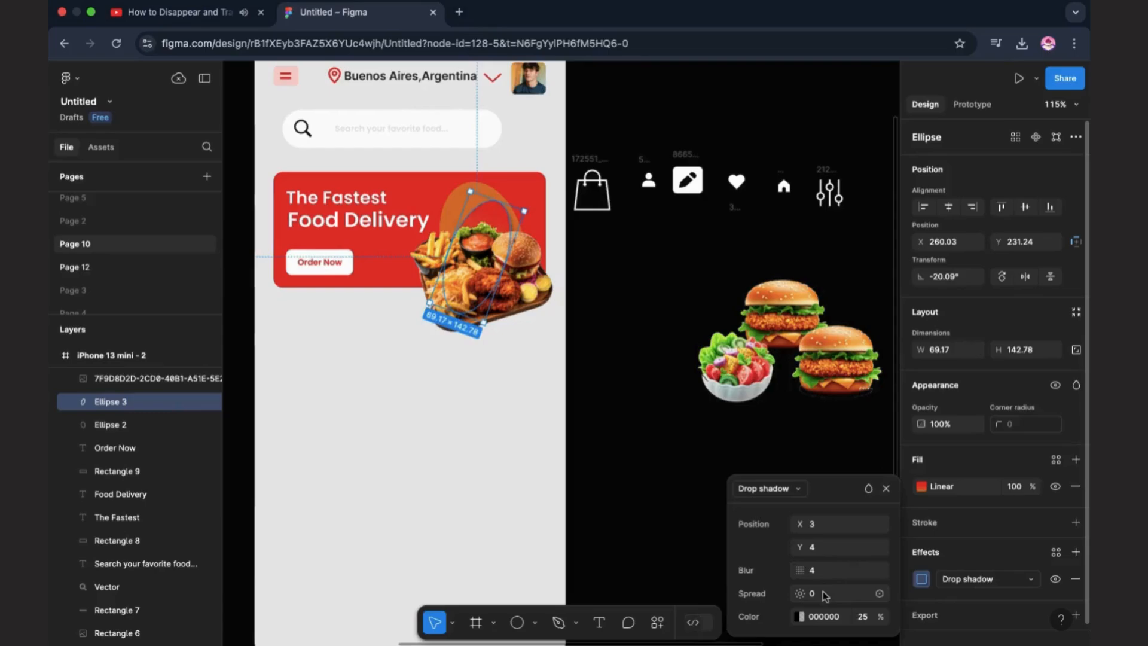
click(826, 474)
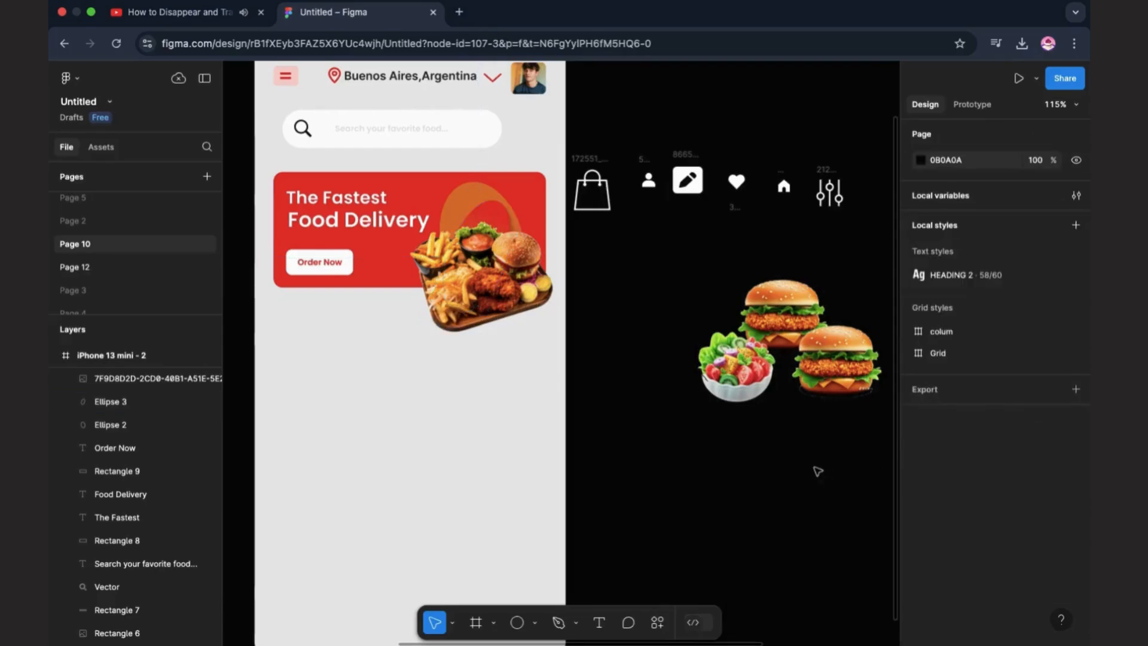
- Add the heading "Categories" below the banner in Poppins SemiBold, size 16
scroll(473, 469, left, 2)
click(596, 622)
click(369, 359)
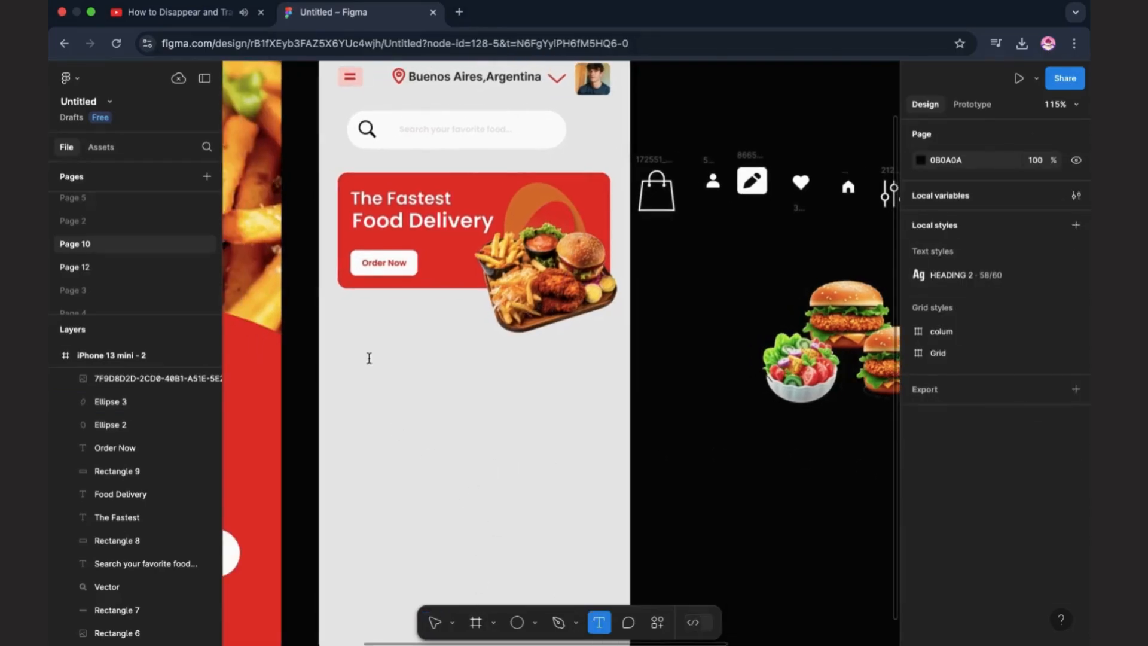
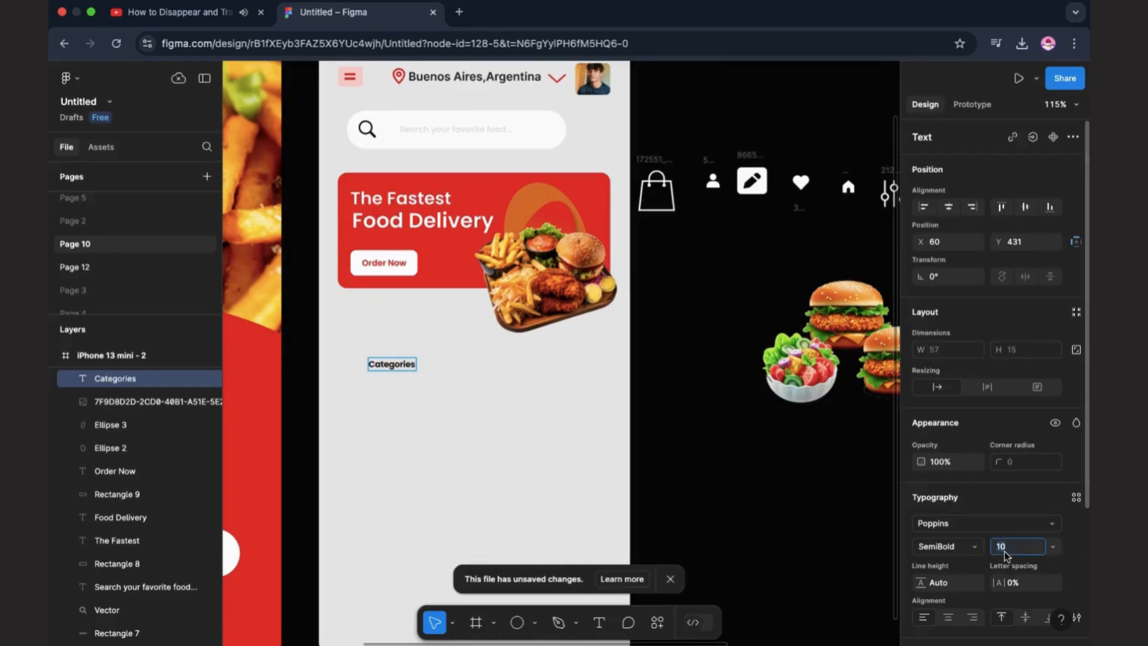
double_click(397, 363)
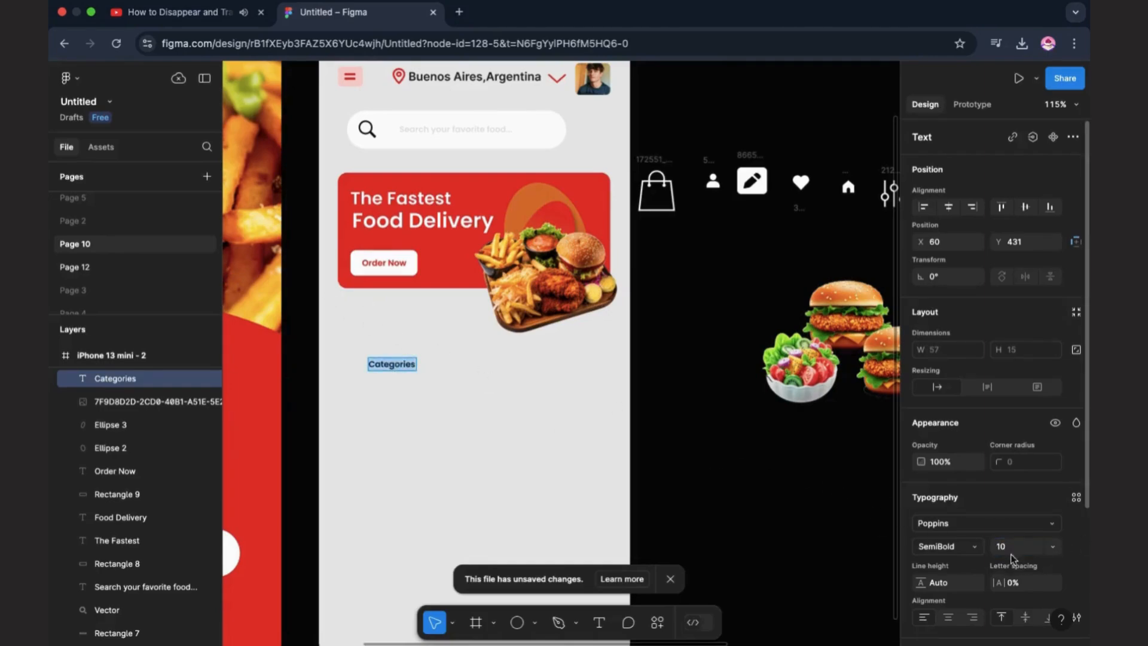
key(Return)
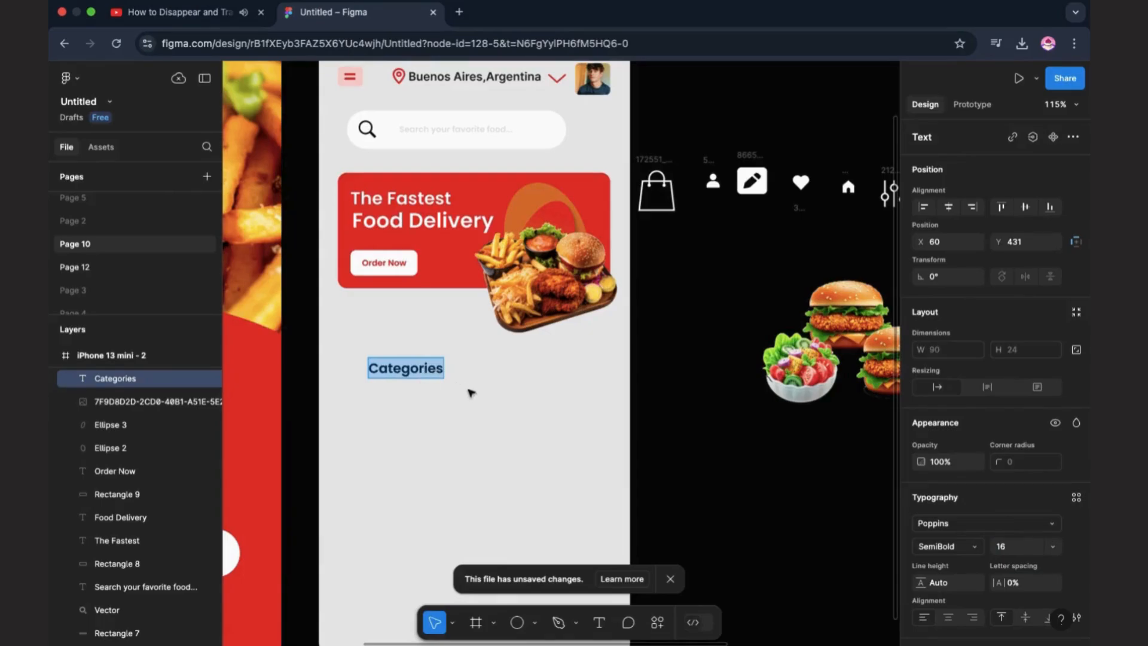
key(Escape)
- Colour the "Categories" heading grey 666363 and align it with the banner's left edge at X 23, Y 407
scroll(962, 539, down, 5)
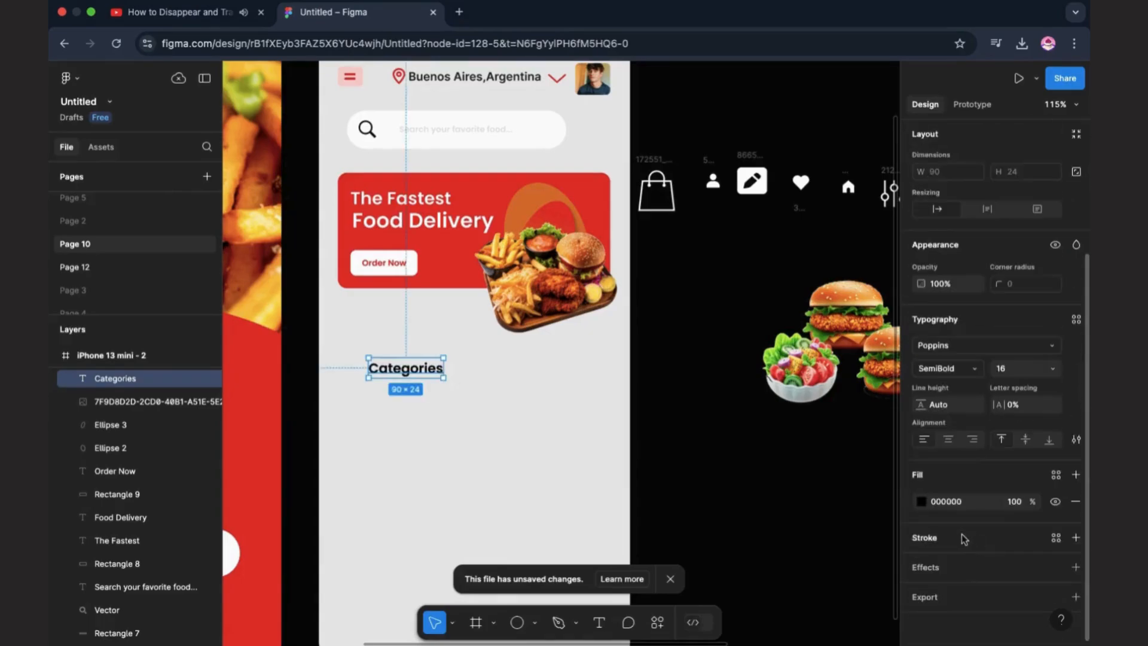
click(921, 504)
click(731, 410)
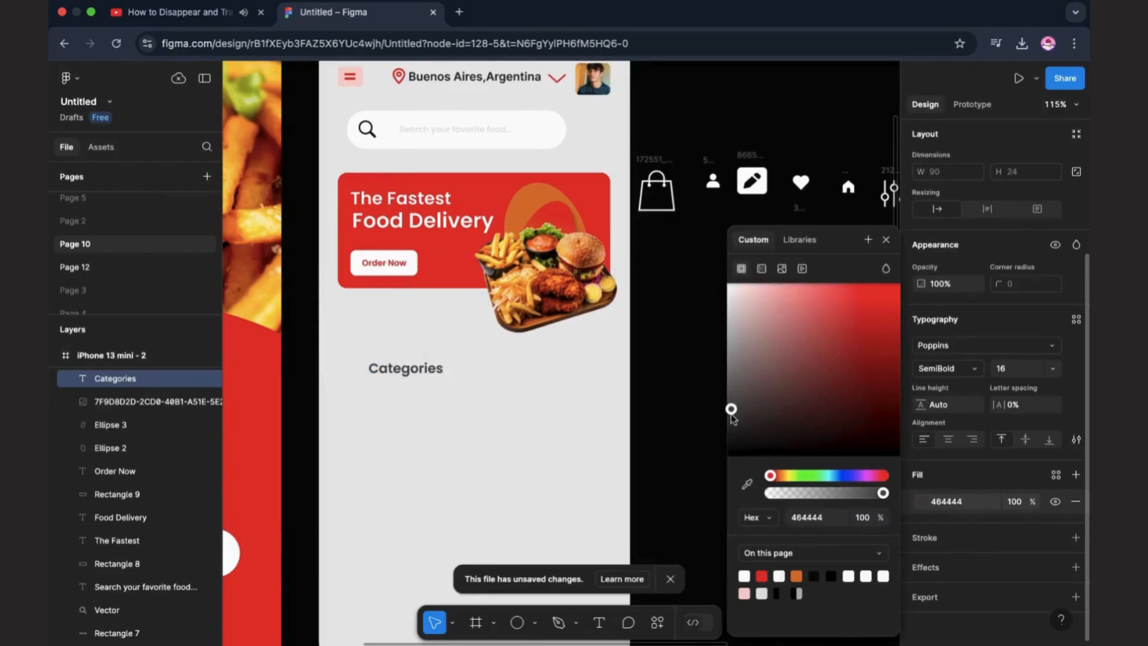
drag(731, 409, 731, 390)
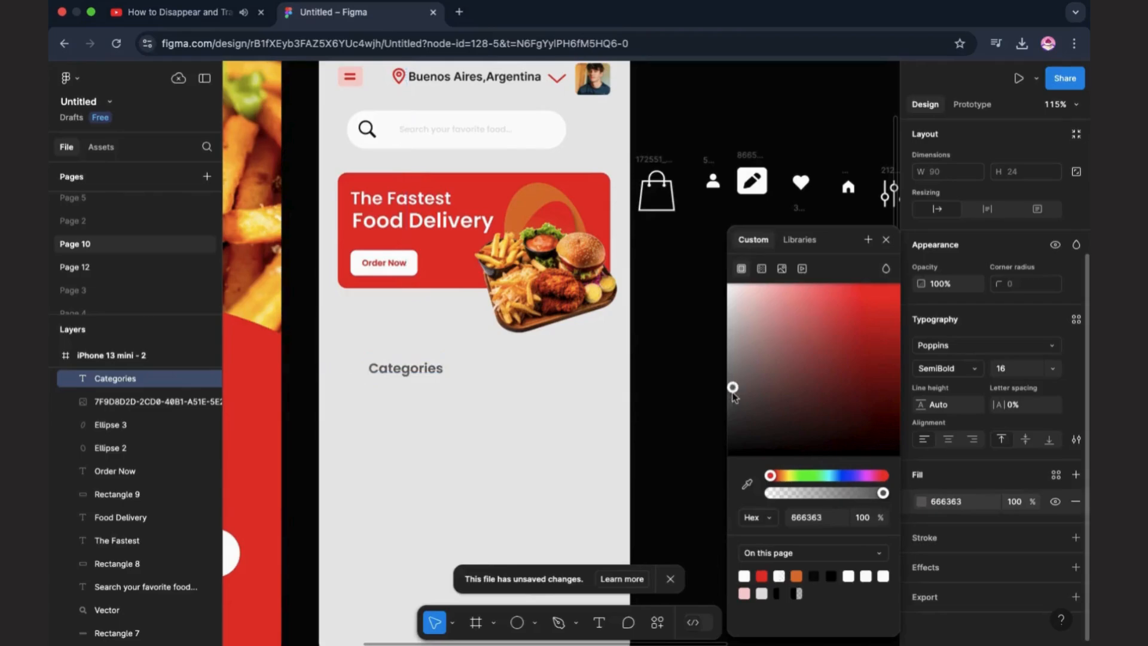
click(504, 385)
click(420, 369)
drag(395, 370, 364, 353)
- Draw a 76 by 73 rectangle with corner radius 12 below the "Categories" heading, aligned with its left edge
scroll(365, 353, down, 5)
scroll(365, 353, up, 5)
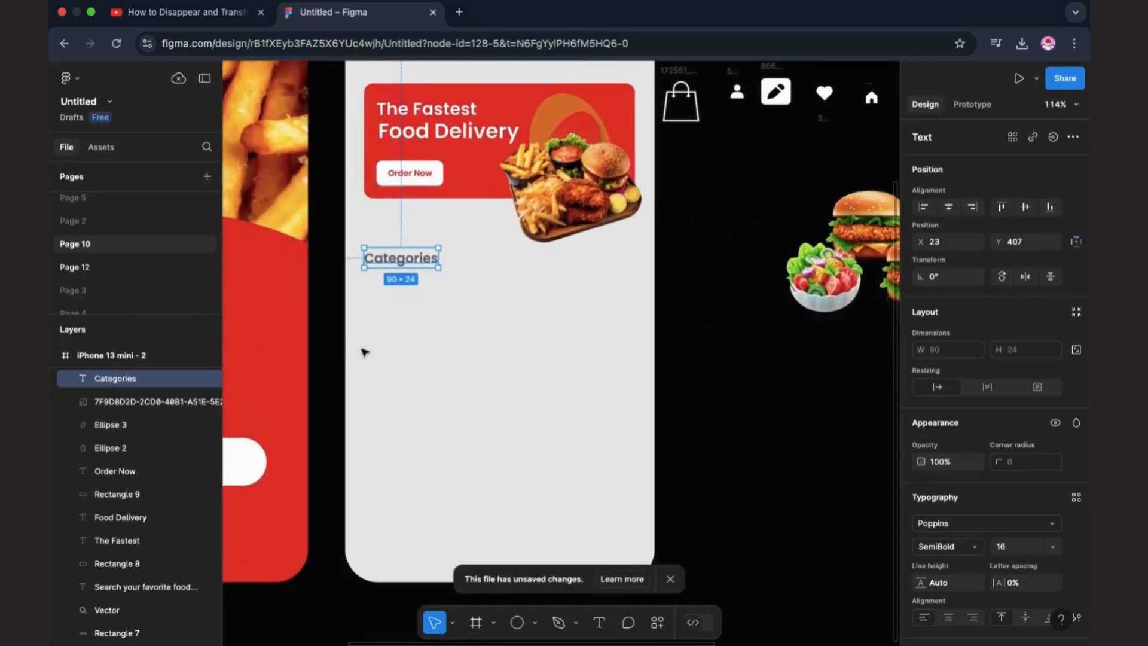
click(537, 627)
click(600, 479)
click(395, 316)
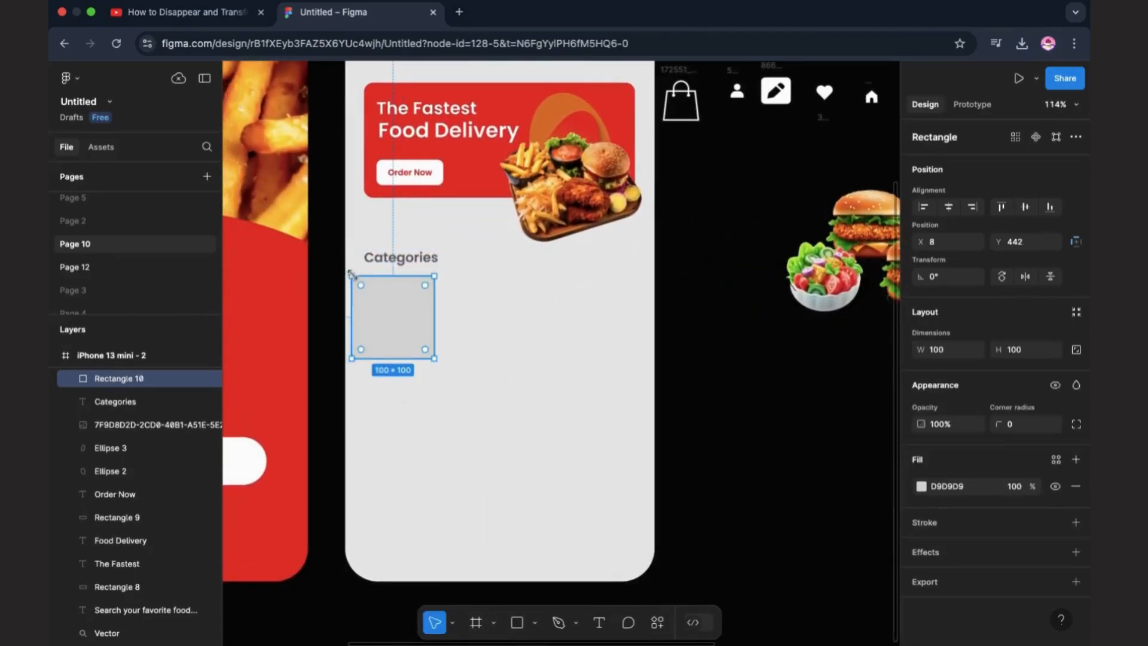
drag(352, 275, 364, 279)
drag(436, 358, 435, 286)
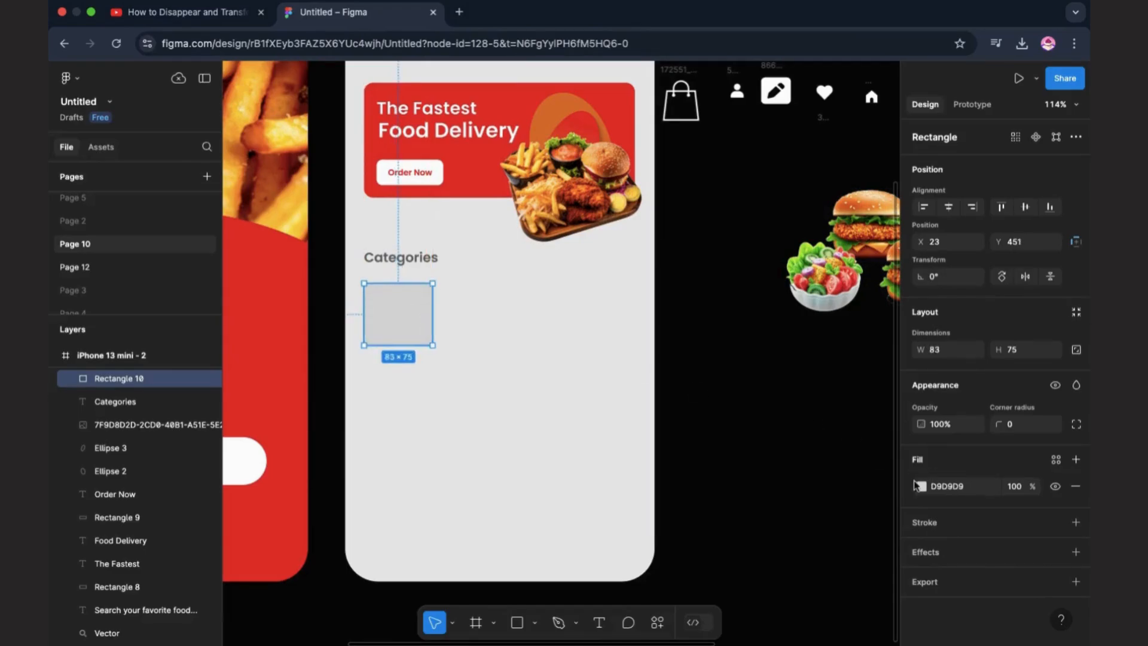
key(Return)
drag(432, 320, 426, 343)
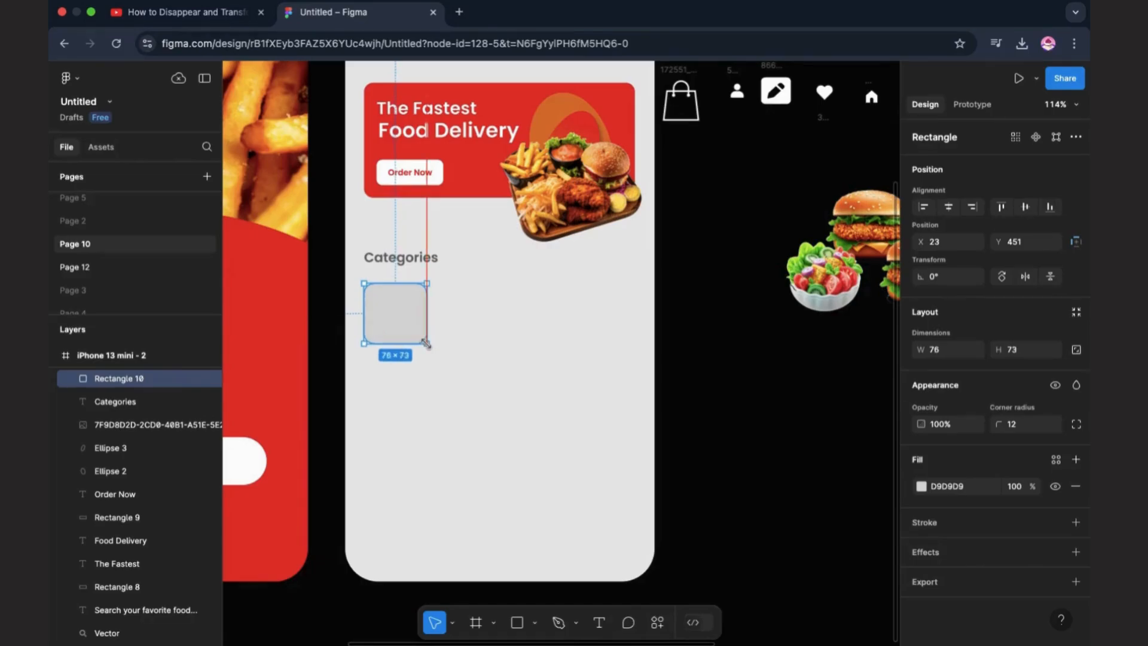
- Fill the rounded category tile with white FFFFFF
click(922, 491)
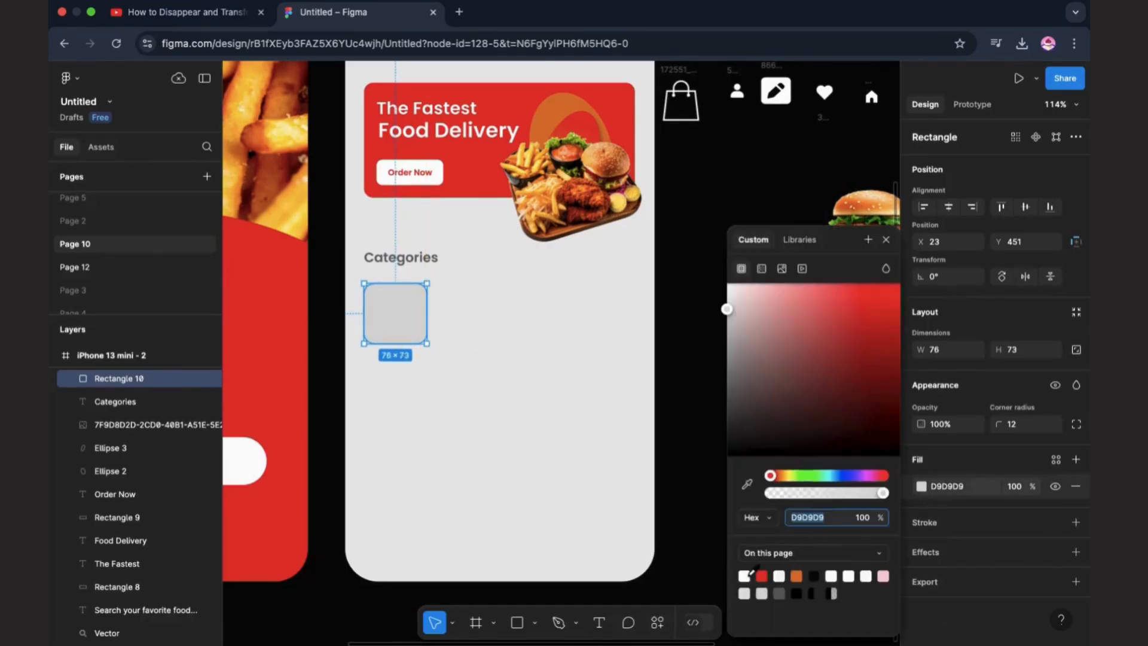
click(751, 573)
click(697, 467)
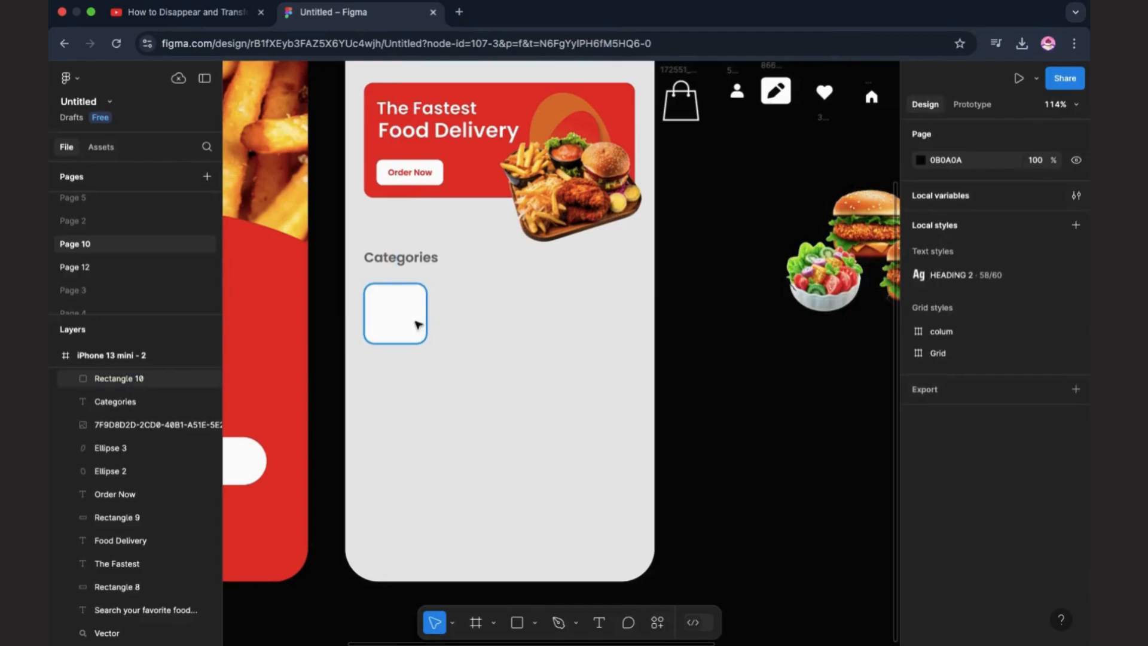
- Duplicate the white tile into an evenly spaced row of five, with the last one cut off by the frame's right edge
drag(417, 325, 686, 326)
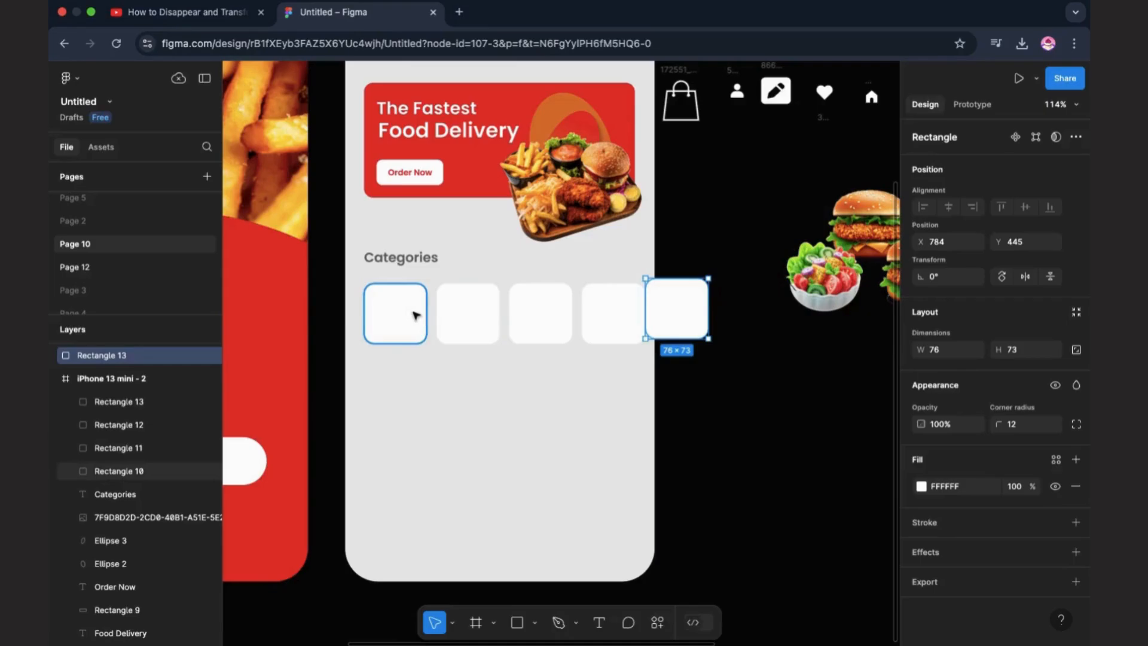
click(419, 315)
click(464, 328)
drag(463, 328, 458, 328)
drag(543, 326, 575, 325)
drag(659, 317, 655, 323)
click(776, 340)
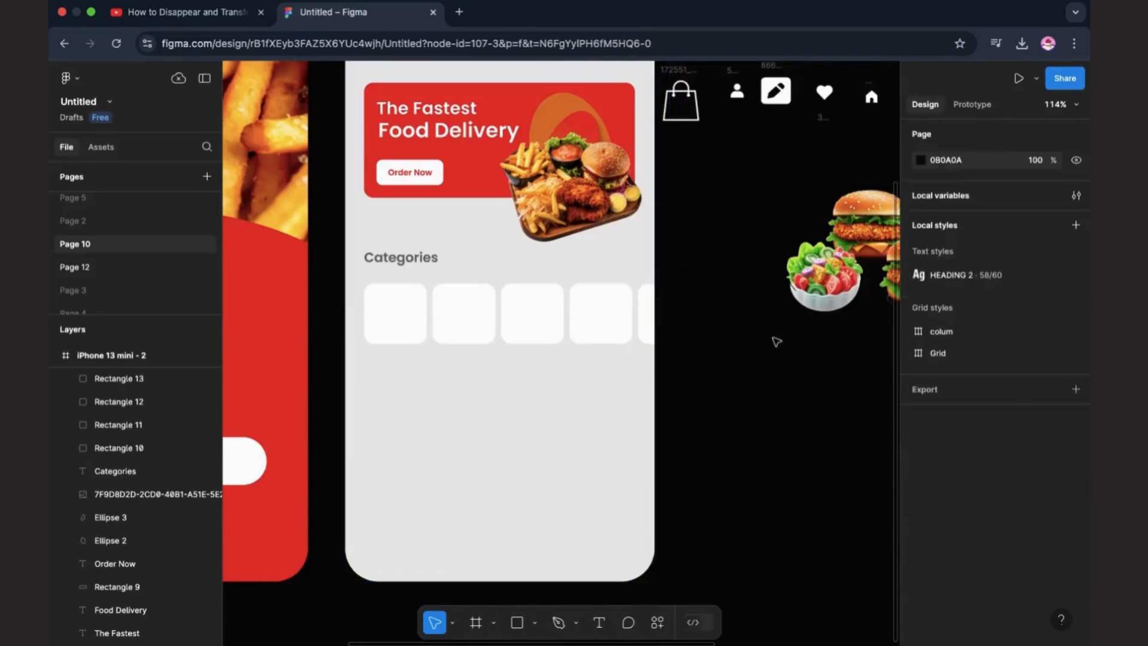
- Place the salad bowl image at 65 by 65 on the first category tile and add the label "Salad" below it in size 10
drag(828, 284, 409, 292)
drag(372, 334, 398, 313)
click(599, 622)
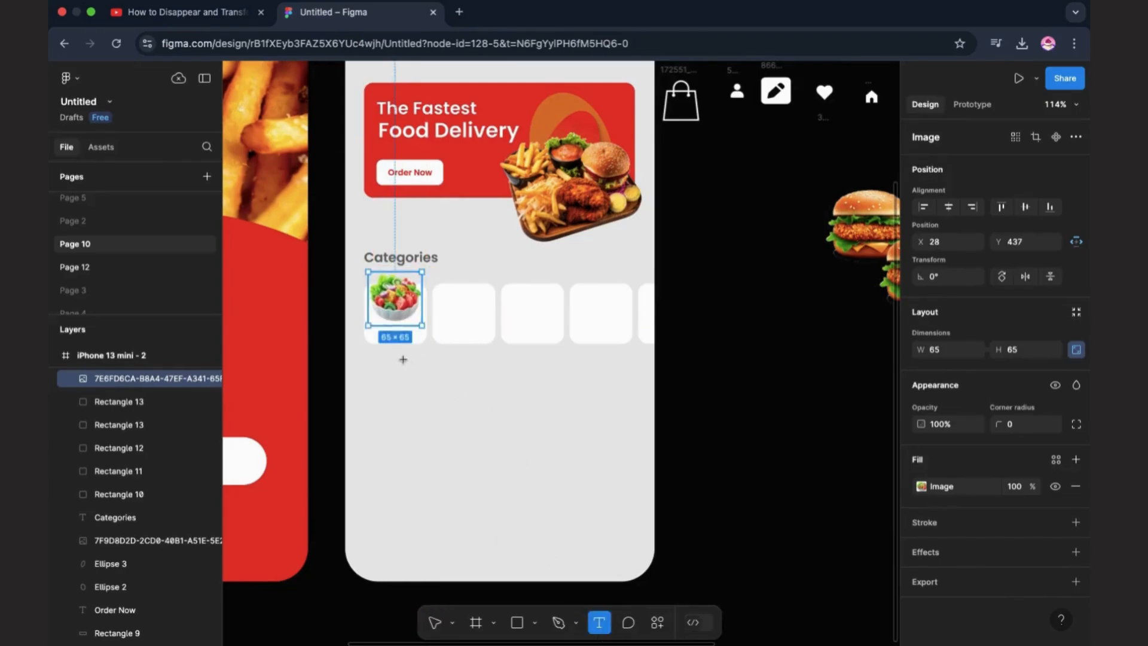
click(381, 336)
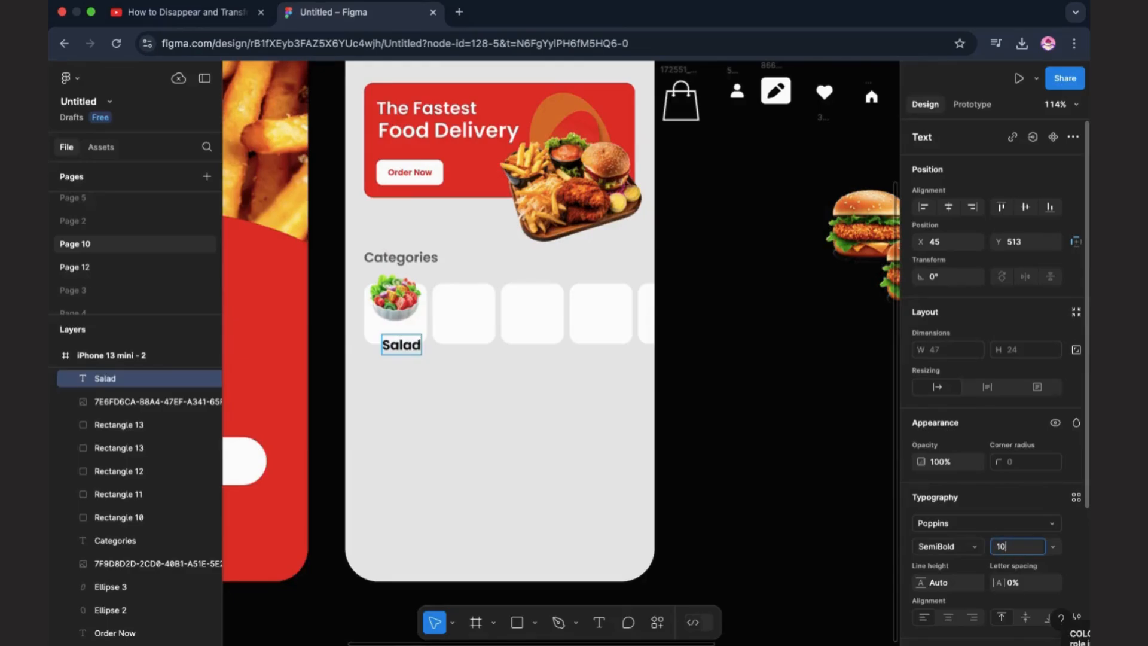
double_click(416, 347)
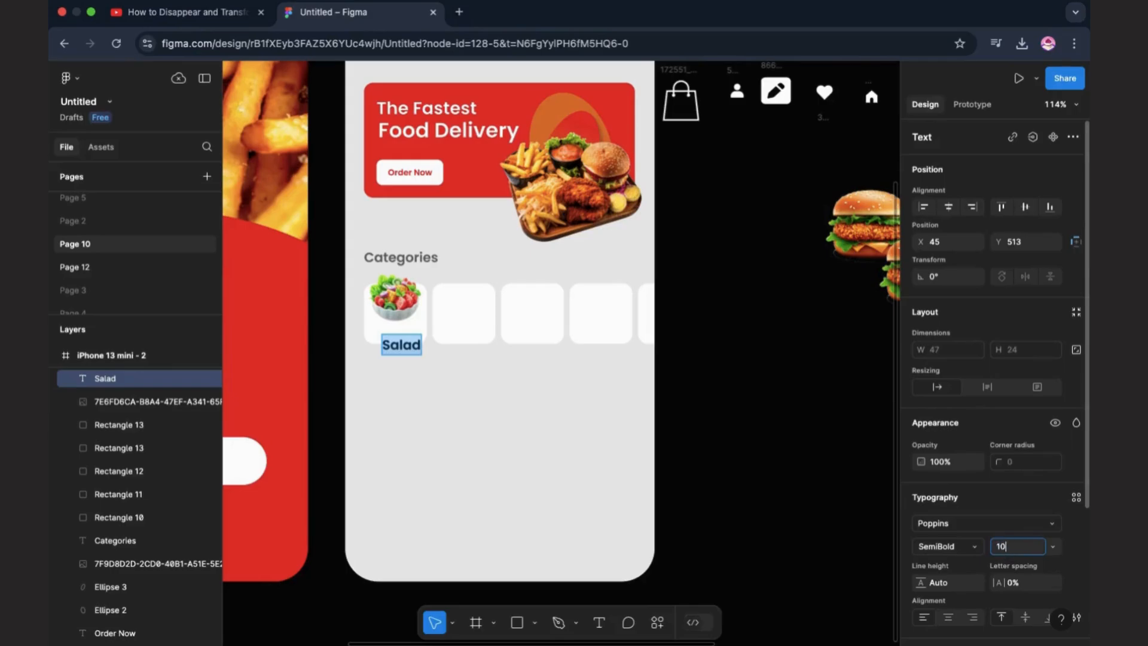
text(10)
key(Return)
- Colour the "Salad" label grey 666363 and centre it under the bowl inside the first tile
scroll(997, 497, down, 5)
click(922, 501)
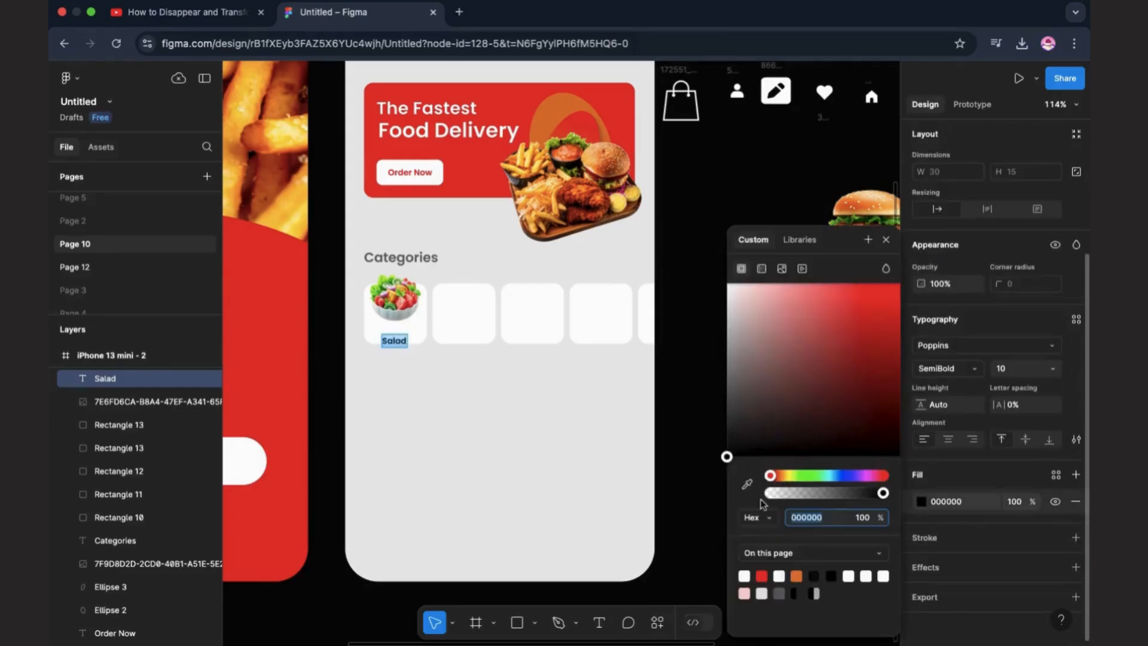
click(780, 592)
scroll(555, 380, up, 5)
scroll(555, 381, left, 2)
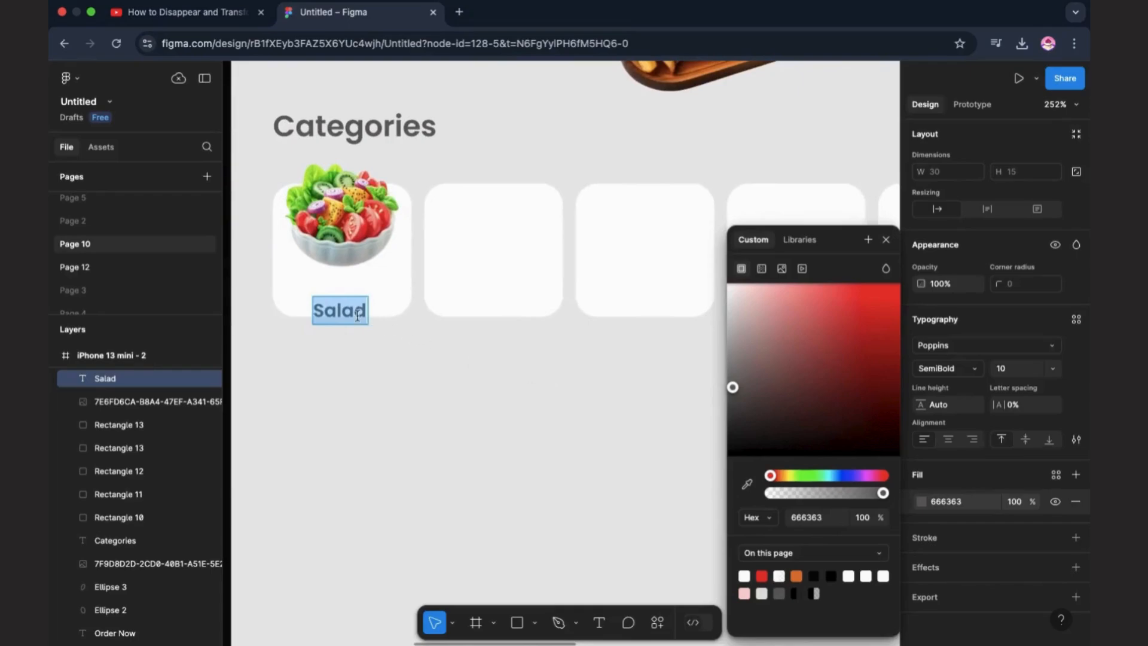
click(375, 334)
drag(355, 315, 359, 291)
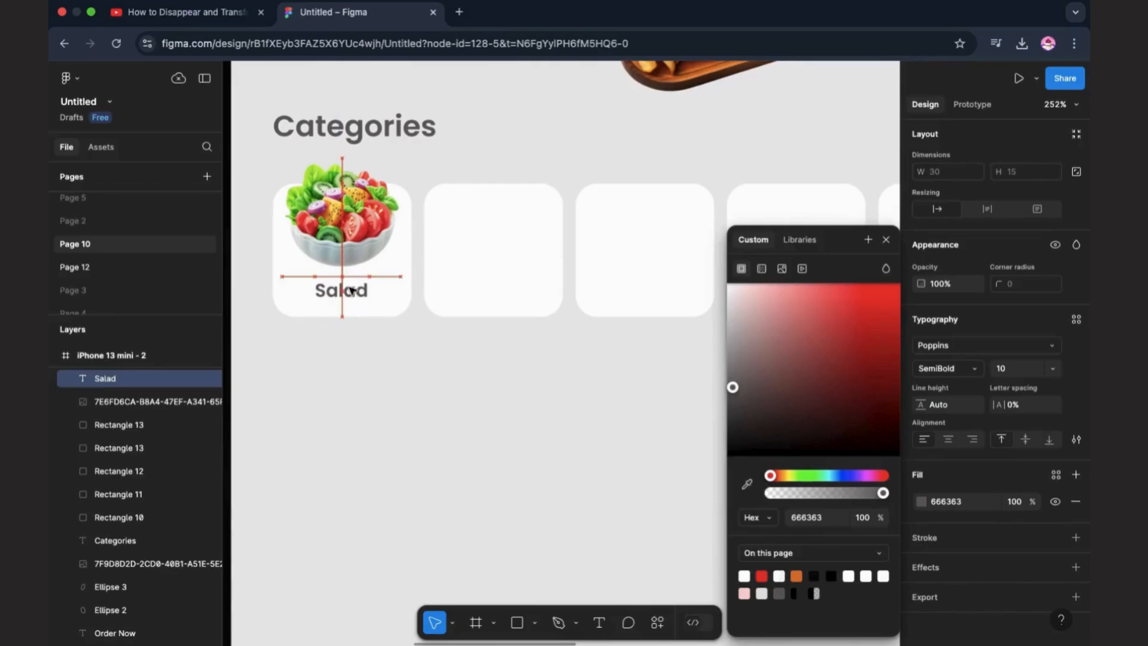
- Place the burger image on the second category tile and scale it down to 72 by 117
click(391, 352)
scroll(361, 380, down, 5)
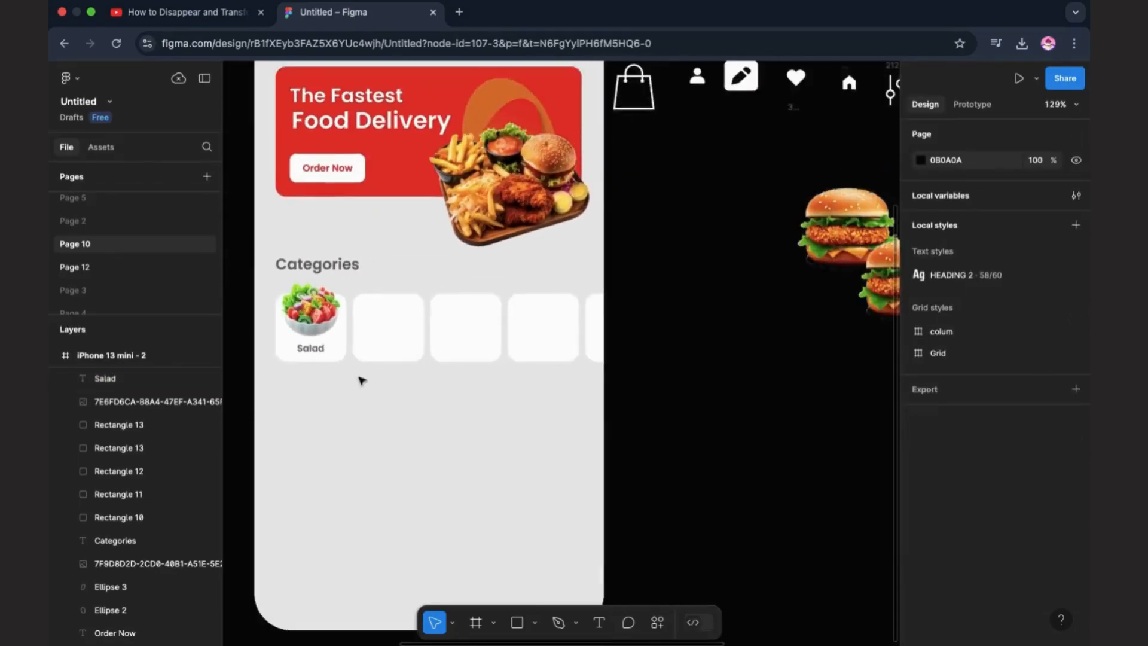
drag(789, 231, 359, 306)
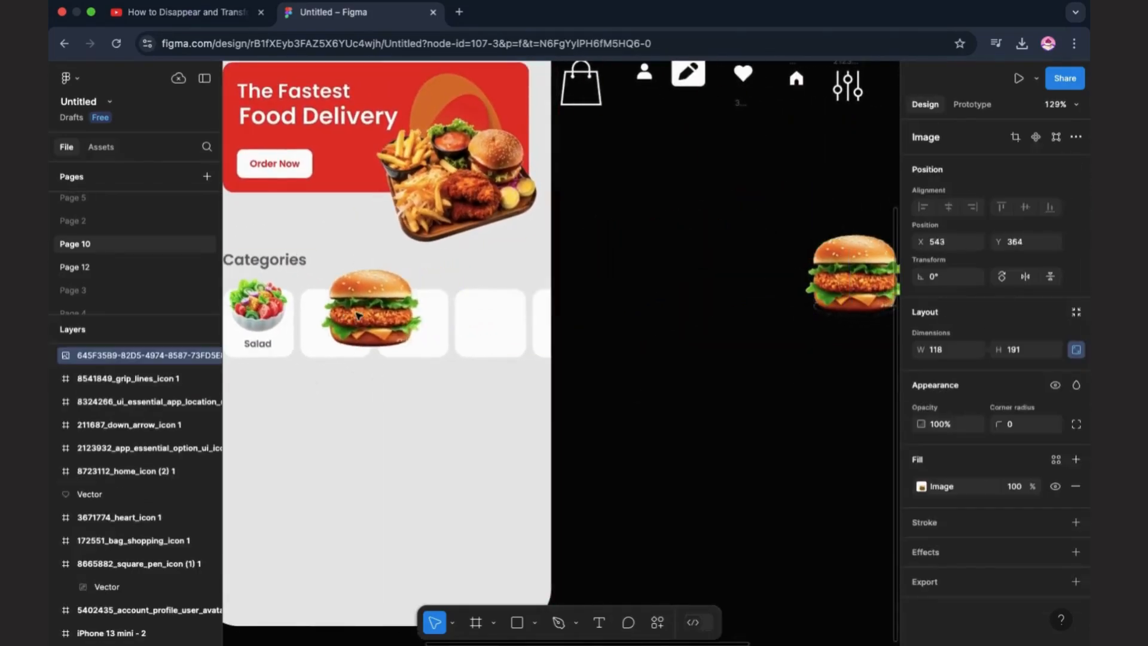
scroll(357, 305, up, 3)
scroll(357, 305, left, 3)
drag(506, 159, 434, 264)
drag(405, 336, 407, 285)
drag(437, 363, 442, 372)
drag(412, 333, 410, 333)
- Copy the "Salad" label onto the second and third tiles and level the second tile's copy with the original label
click(289, 356)
drag(299, 357, 525, 356)
key(alt)
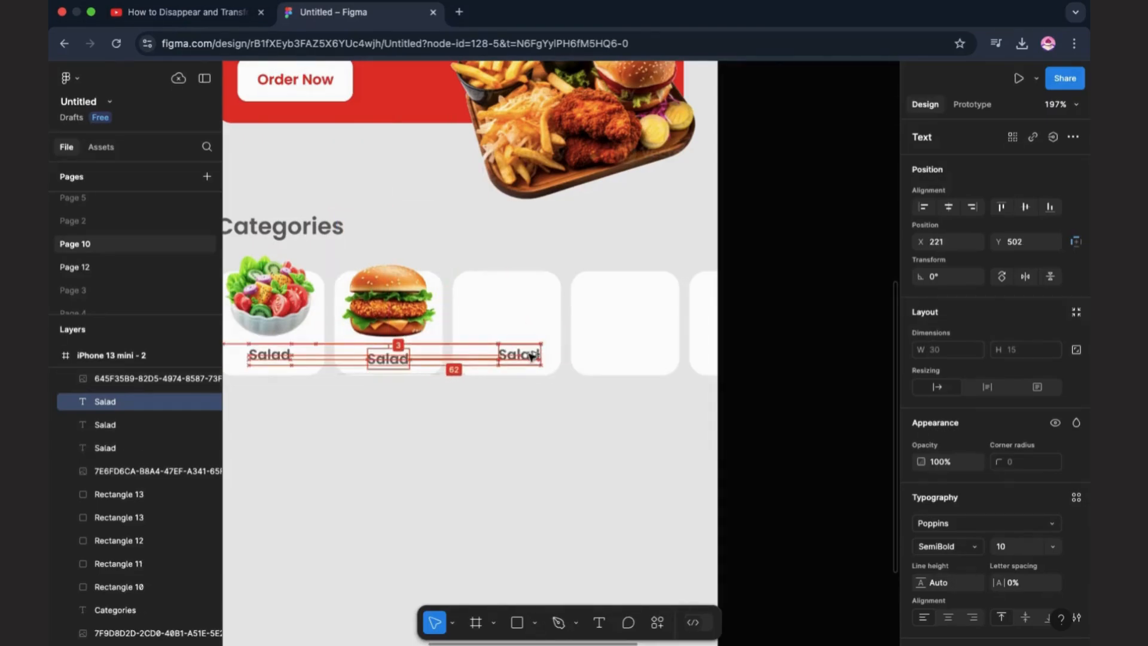
double_click(389, 364)
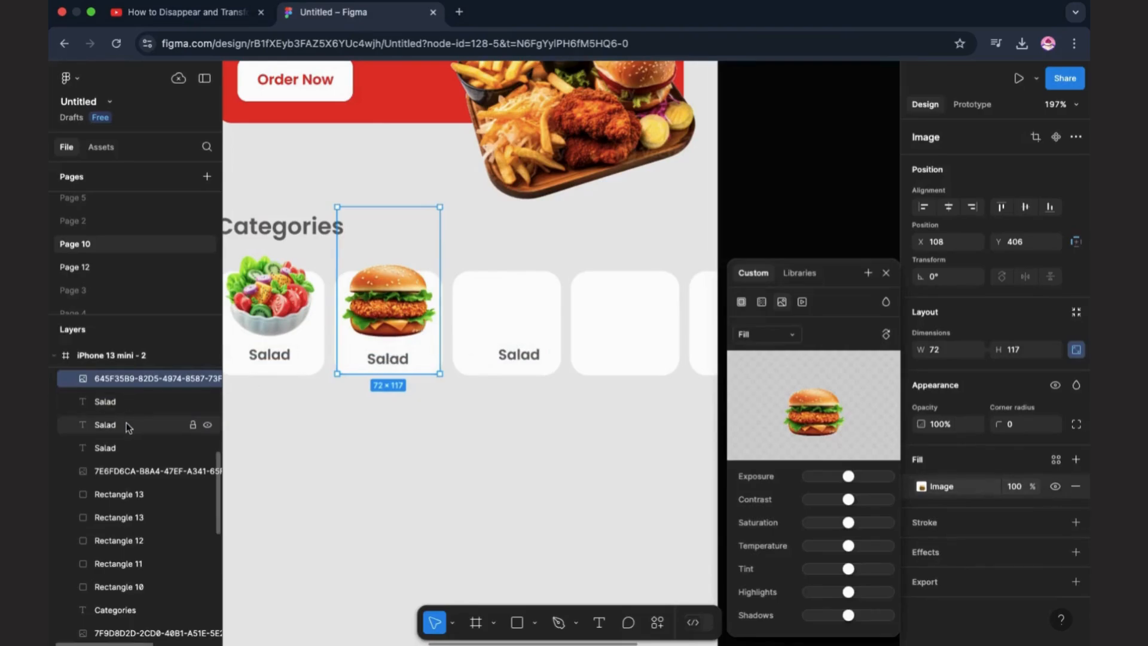
click(127, 424)
drag(382, 361, 384, 358)
double_click(385, 359)
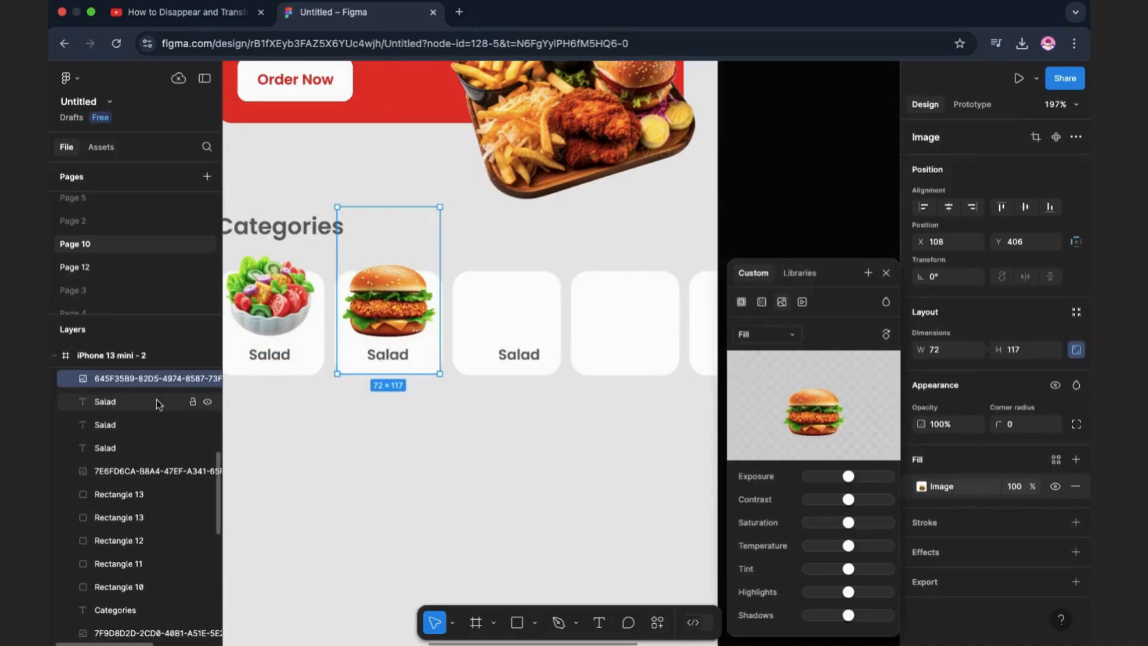
click(155, 421)
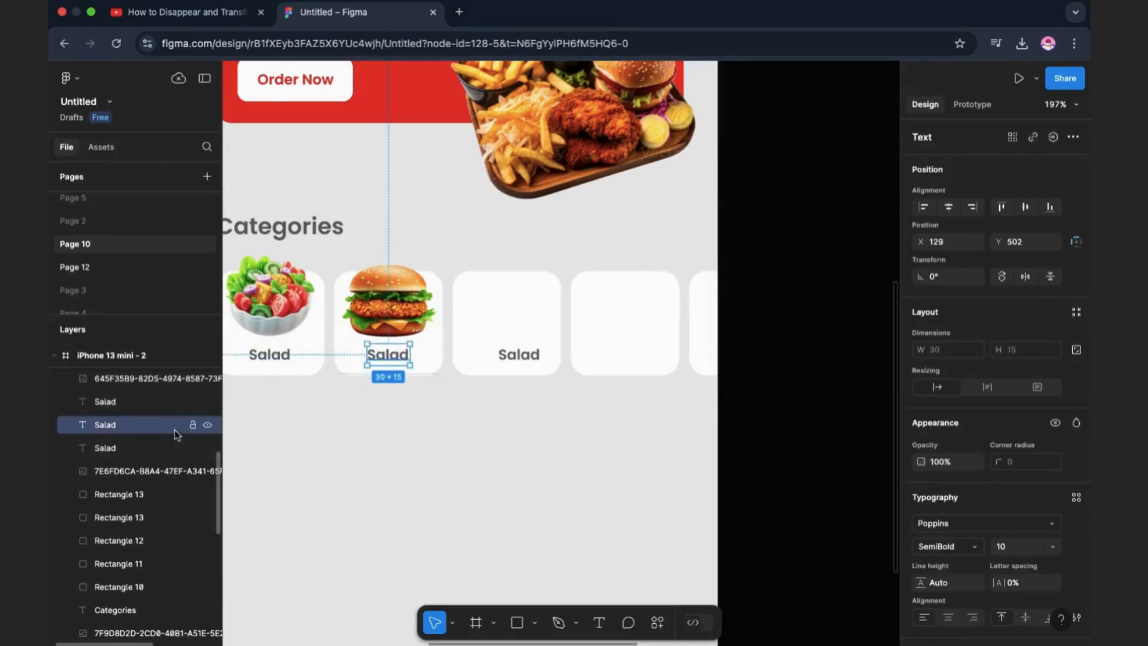
- Shrink the burger image to uncover the second tile's label, change that label to "Burger" and centre it in the tile
click(398, 359)
drag(441, 374, 415, 338)
double_click(407, 357)
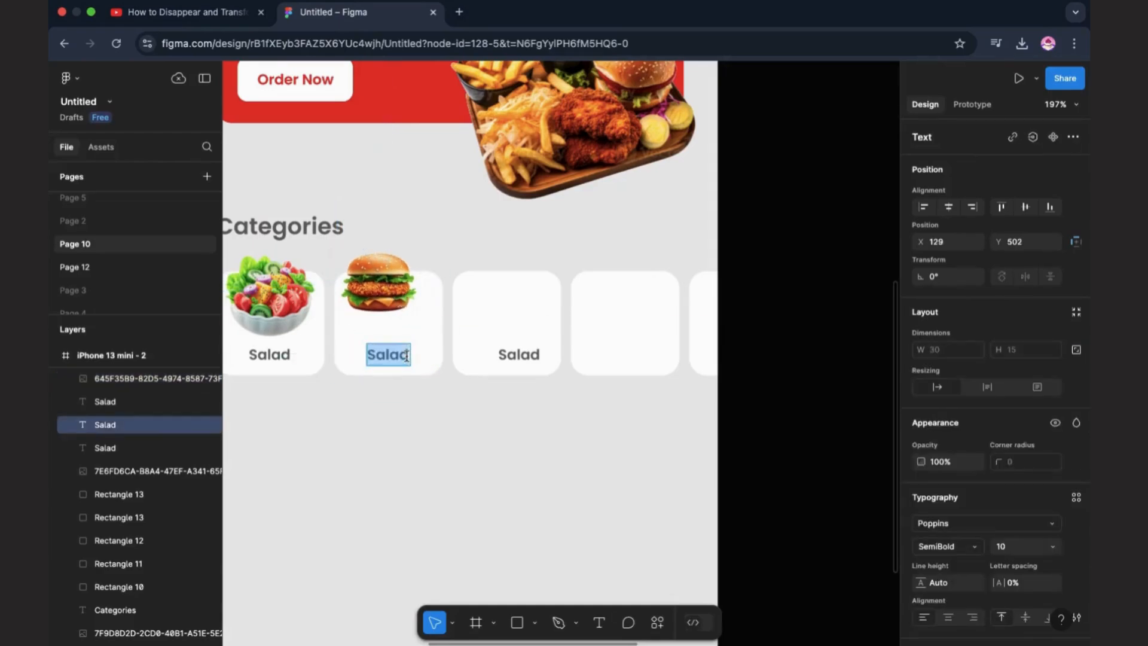
click(405, 396)
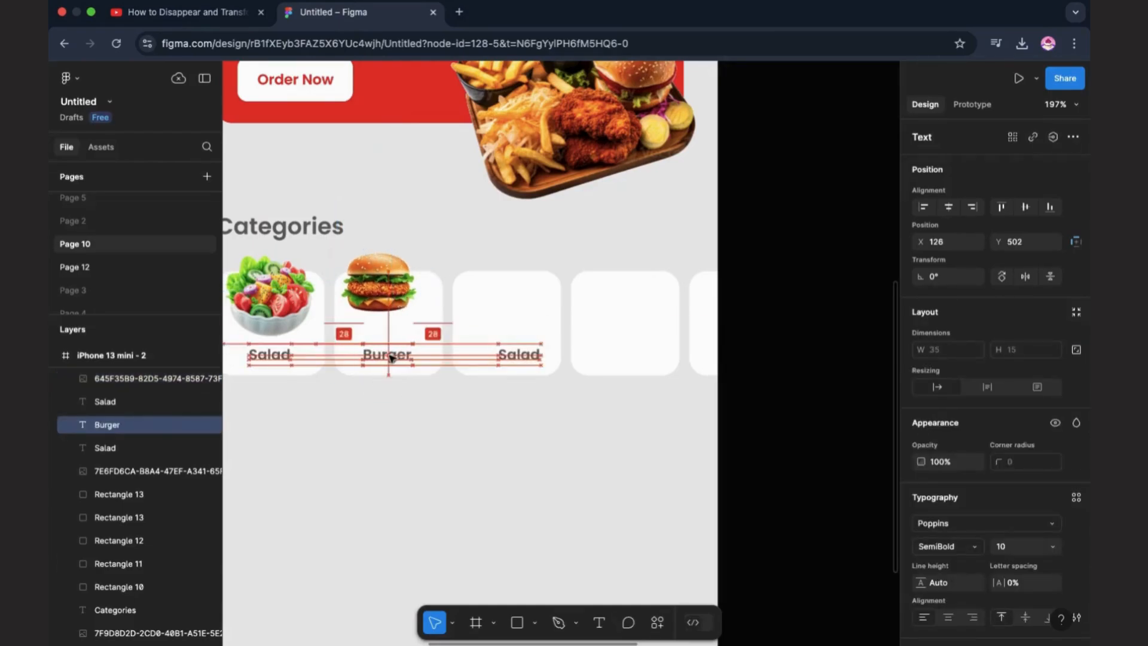
- Change the third tile's label to "Taco" and centre it in the tile
double_click(520, 357)
text(Taco)
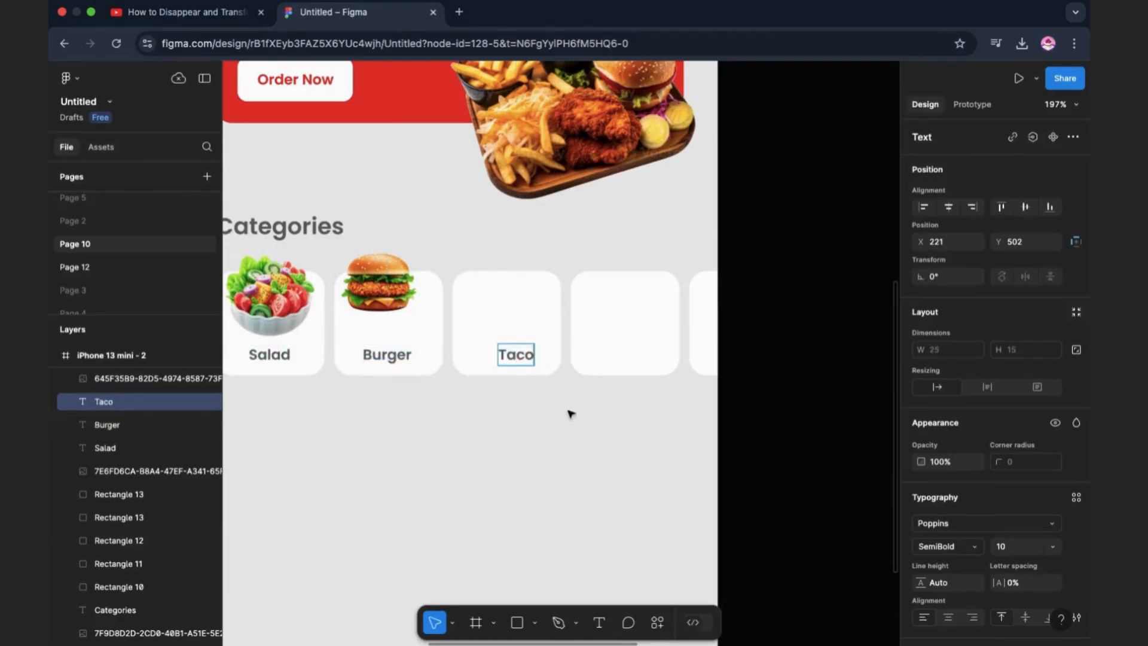
key(Escape)
- Copy the "Taco" label to the fourth tile and change the copy's text to "Fries"
drag(525, 357, 629, 359)
double_click(627, 359)
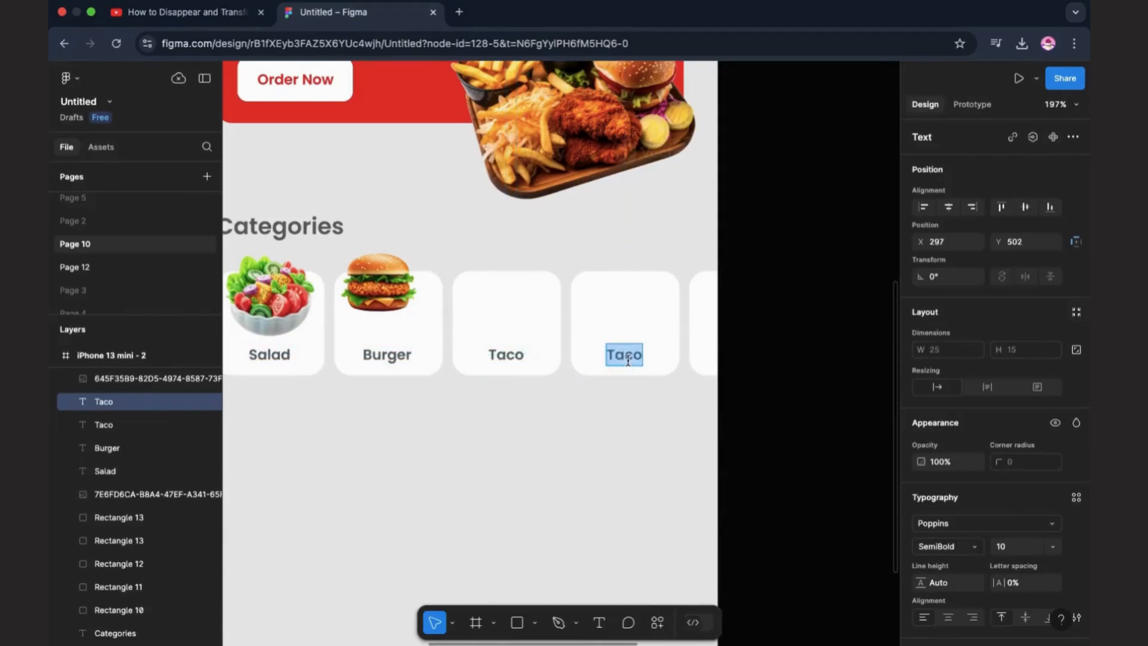
scroll(375, 448, down, 5)
scroll(246, 502, up, 5)
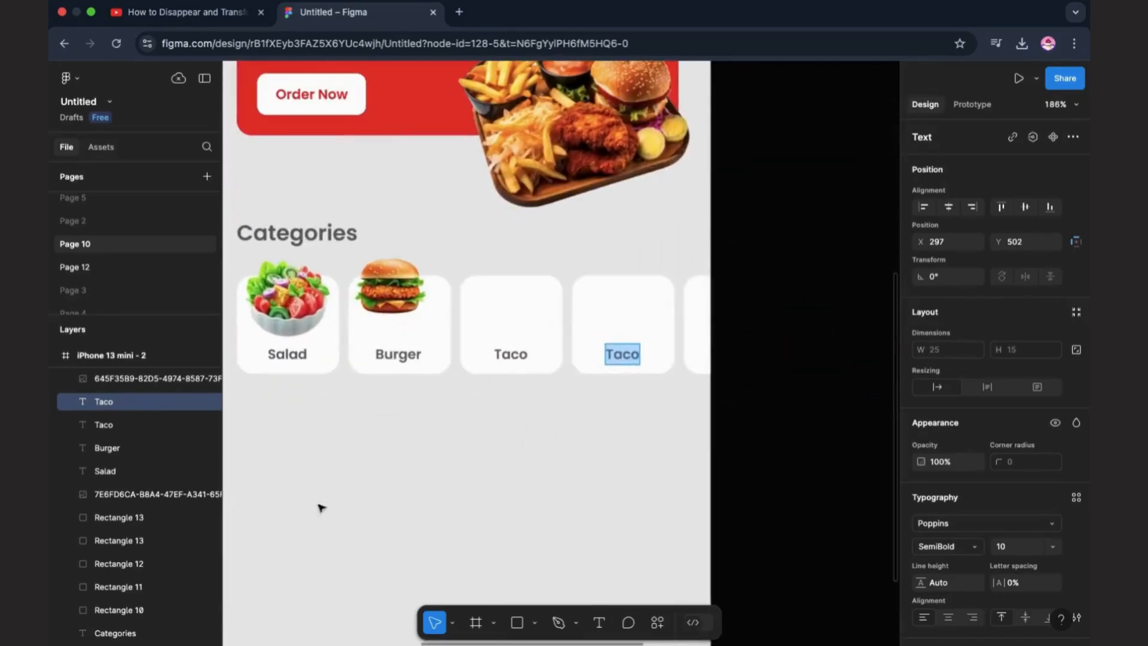
text(F)
- Enlarge the burger image again so that it fills the width of the second tile above its label
click(413, 296)
drag(430, 341, 446, 367)
click(518, 245)
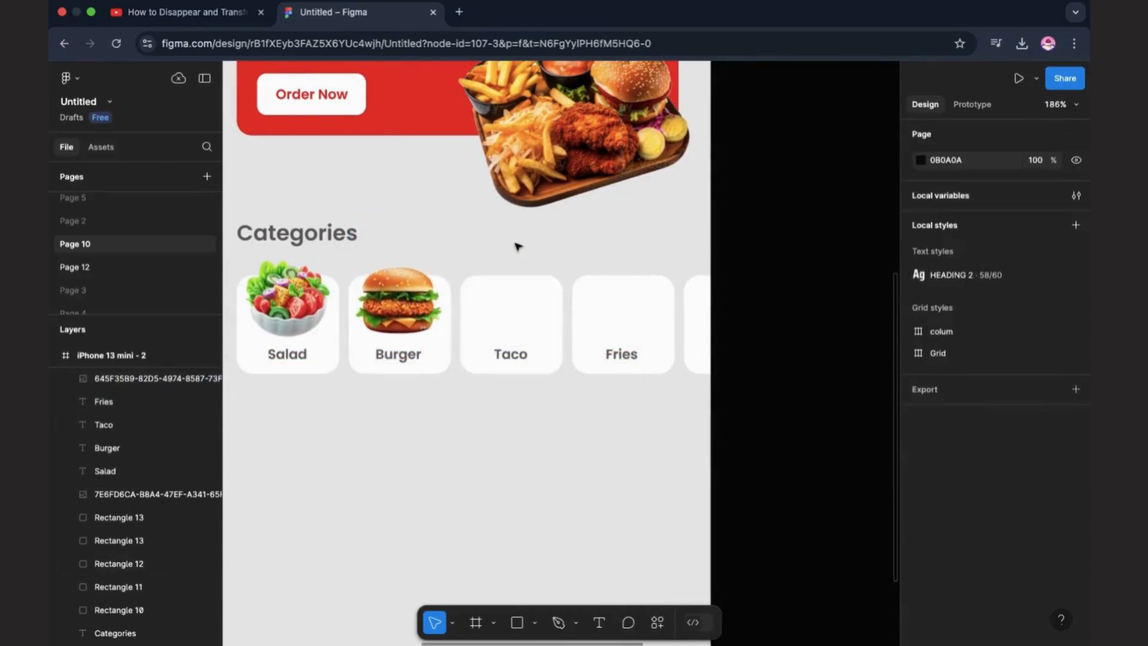
- Bring the taco image into the home frame and scale it down to fit above the "Taco" label on the third tile
scroll(518, 246, right, 5)
scroll(518, 246, right, 5)
scroll(517, 247, down, 6)
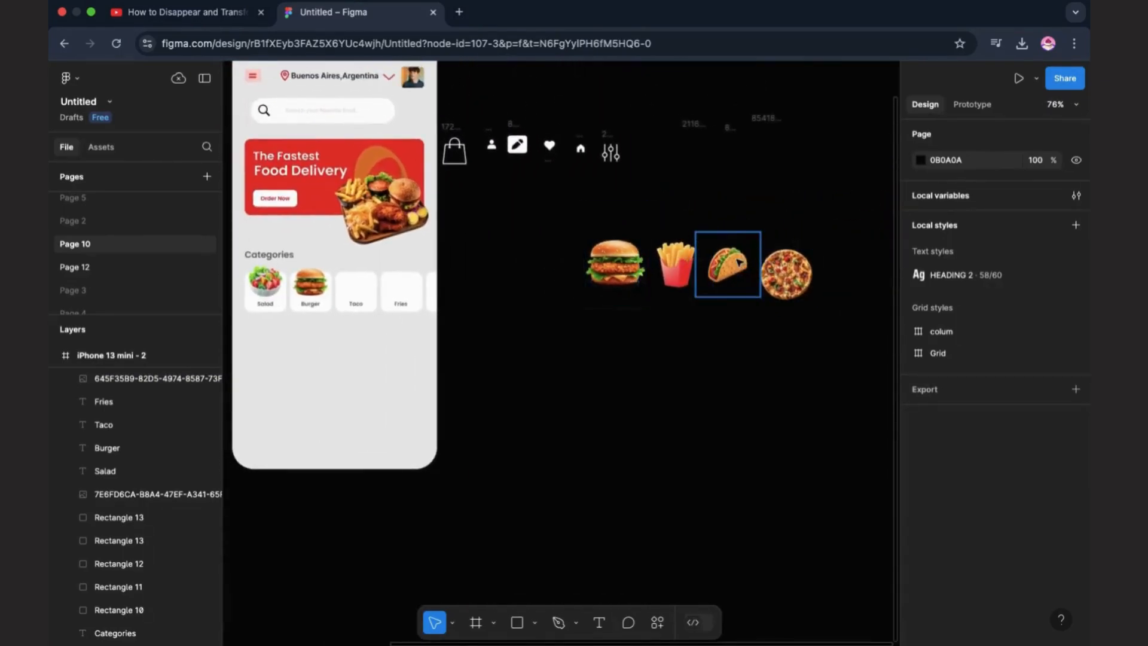
drag(728, 266, 277, 389)
scroll(277, 390, up, 5)
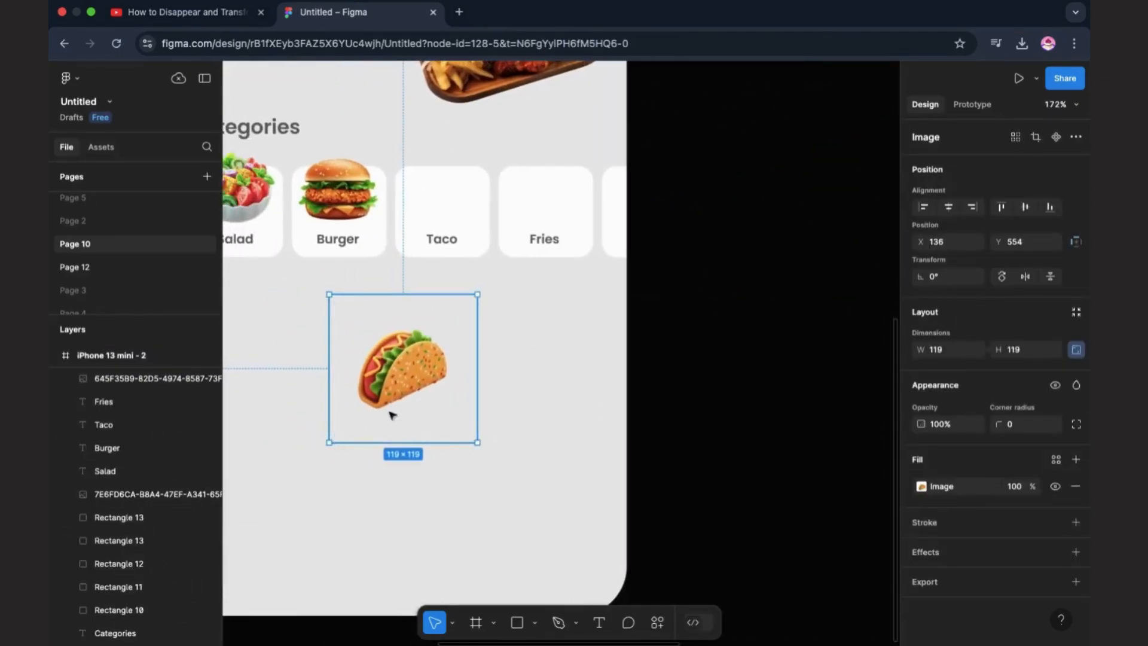
drag(441, 297, 501, 132)
drag(451, 187, 452, 184)
- Move the fries image onto the fourth tile and scale it down to fit above the "Fries" label
click(548, 131)
scroll(548, 131, right, 10)
scroll(549, 131, left, 1)
drag(661, 141, 300, 210)
scroll(305, 211, left, 5)
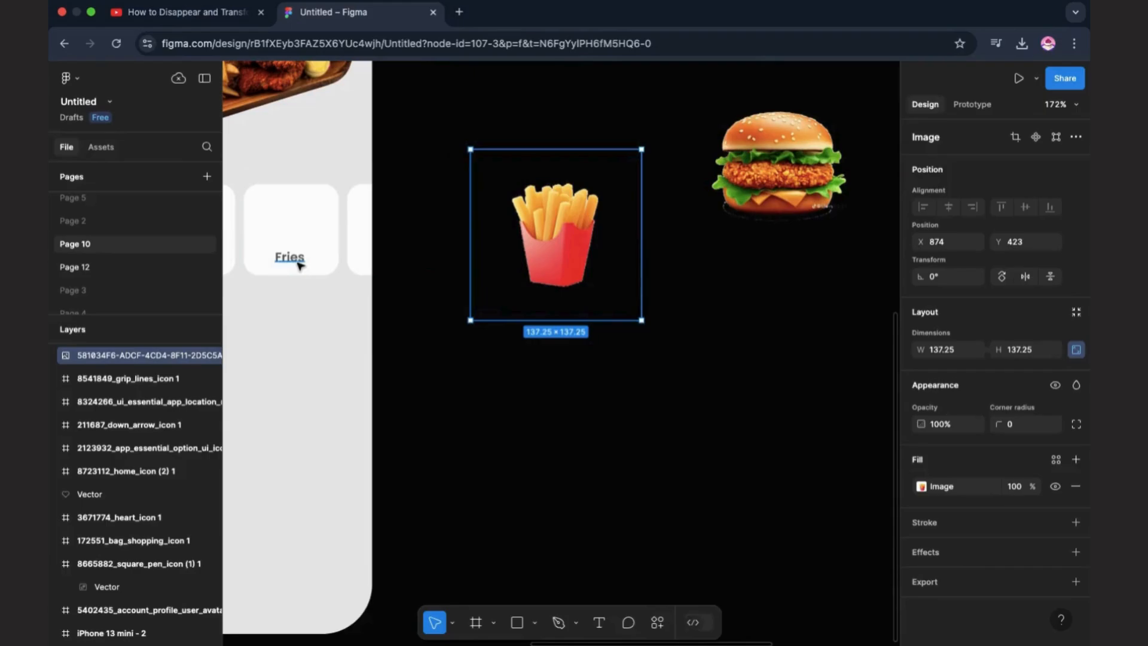
drag(298, 261, 389, 260)
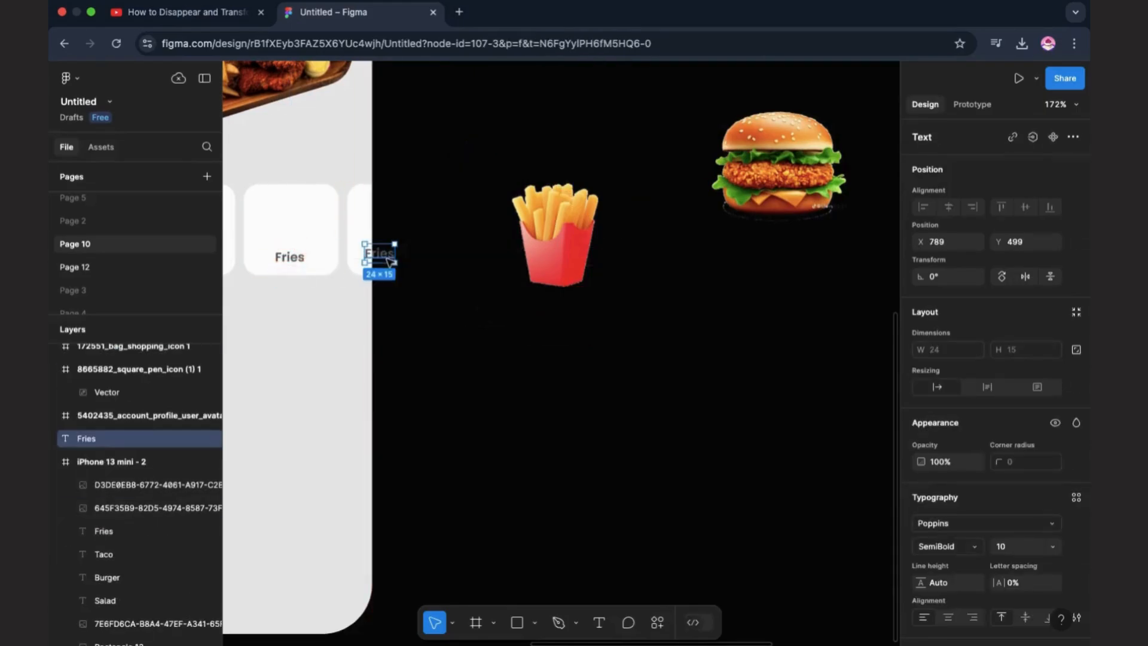
key(Delete)
drag(556, 239, 290, 236)
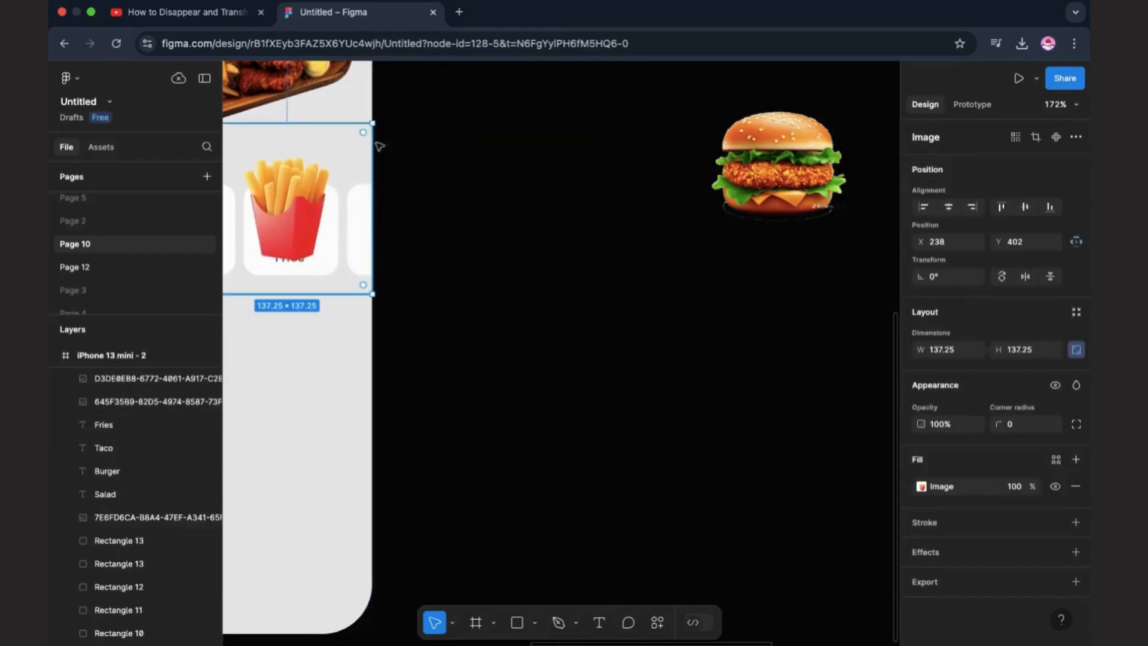
drag(371, 125, 320, 192)
drag(279, 229, 304, 207)
- Duplicate the "Categories" heading 25 px below the category tiles and change its text to "Popular Today"
scroll(626, 198, left, 4)
scroll(624, 198, down, 4)
scroll(450, 192, up, 1)
drag(404, 190, 405, 317)
double_click(404, 317)
text(Popular Today)
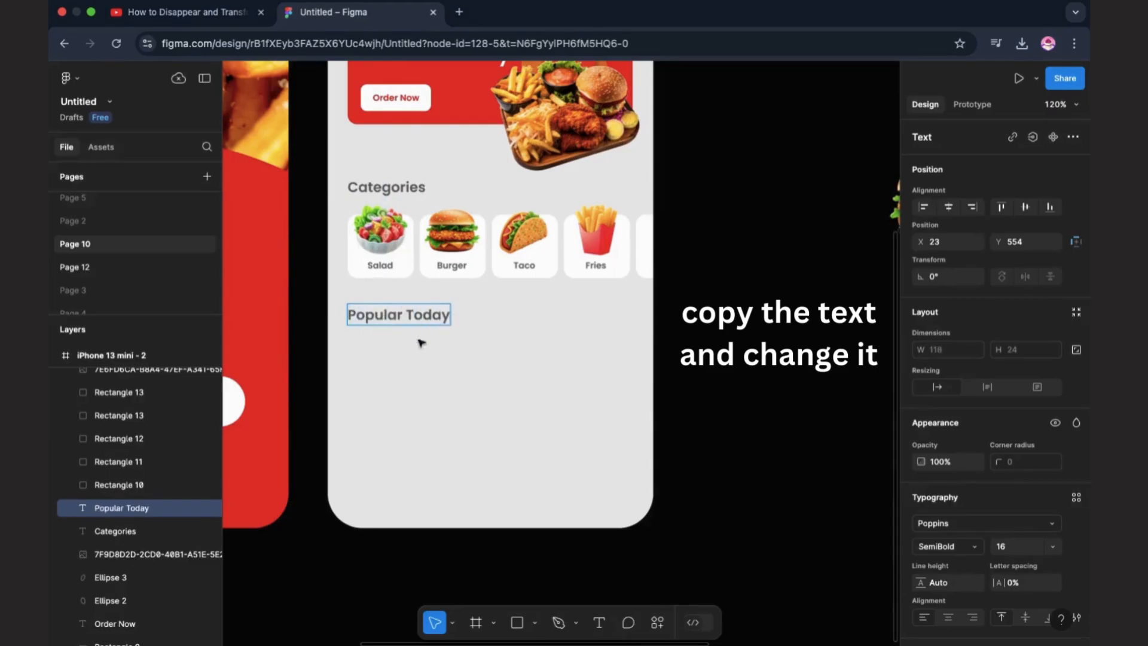
click(453, 377)
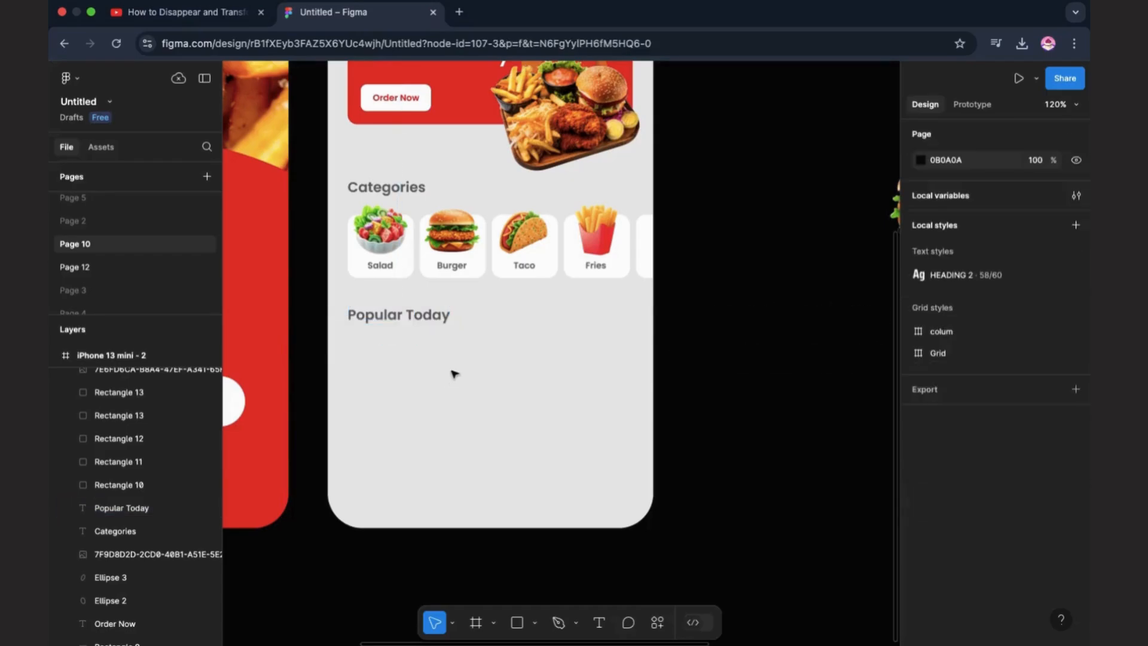
click(431, 319)
drag(430, 319, 432, 314)
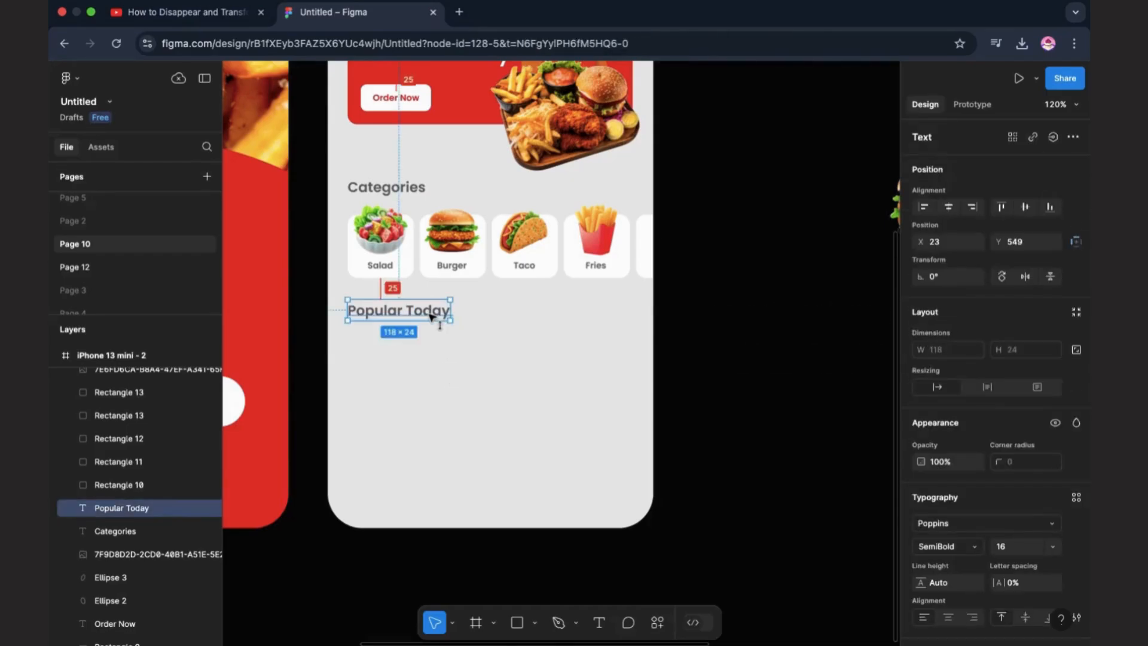
- Add a 328 by 132 rectangle under the "Popular Today" heading with a corner radius of 20
click(546, 403)
click(515, 623)
click(475, 393)
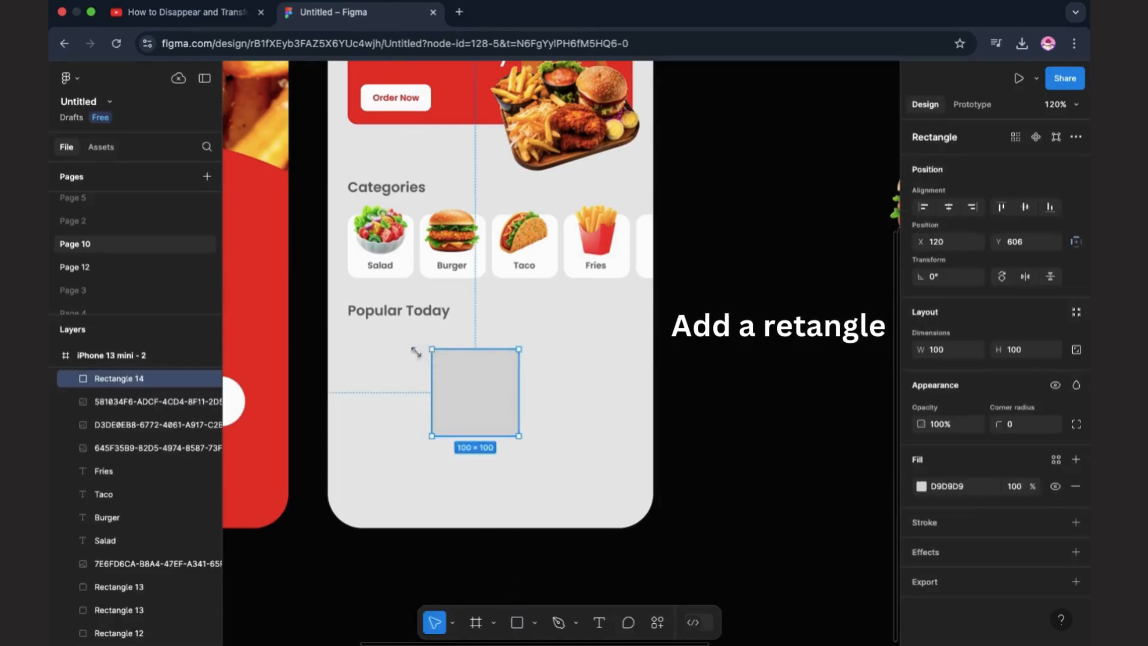
drag(417, 353, 349, 344)
drag(525, 350, 630, 333)
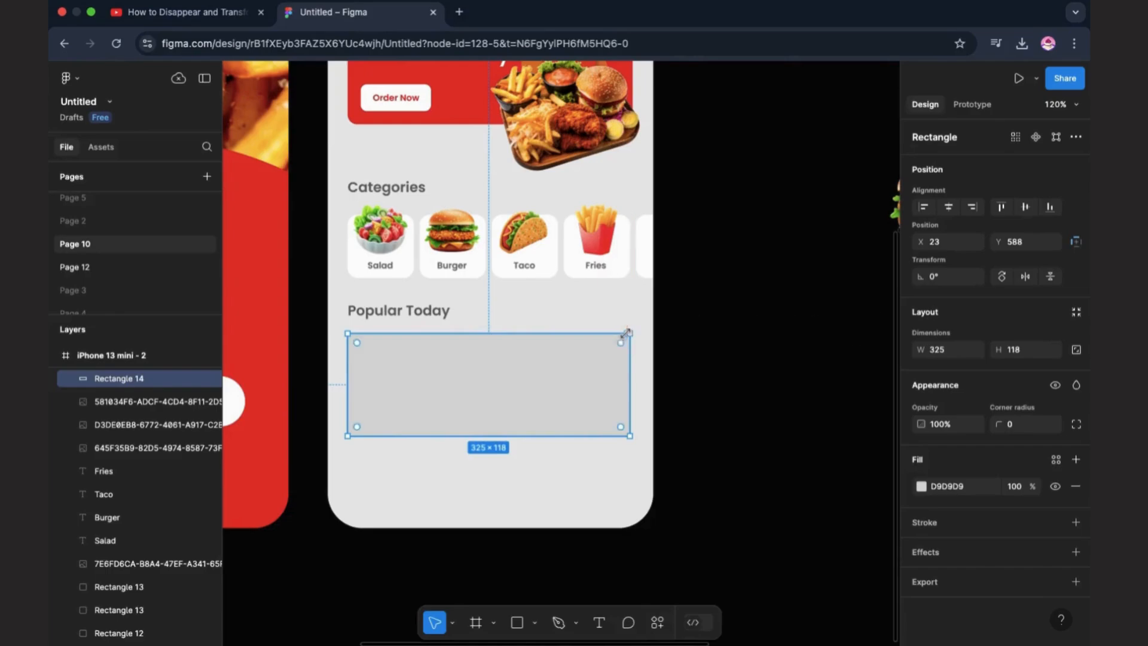
drag(629, 438, 633, 448)
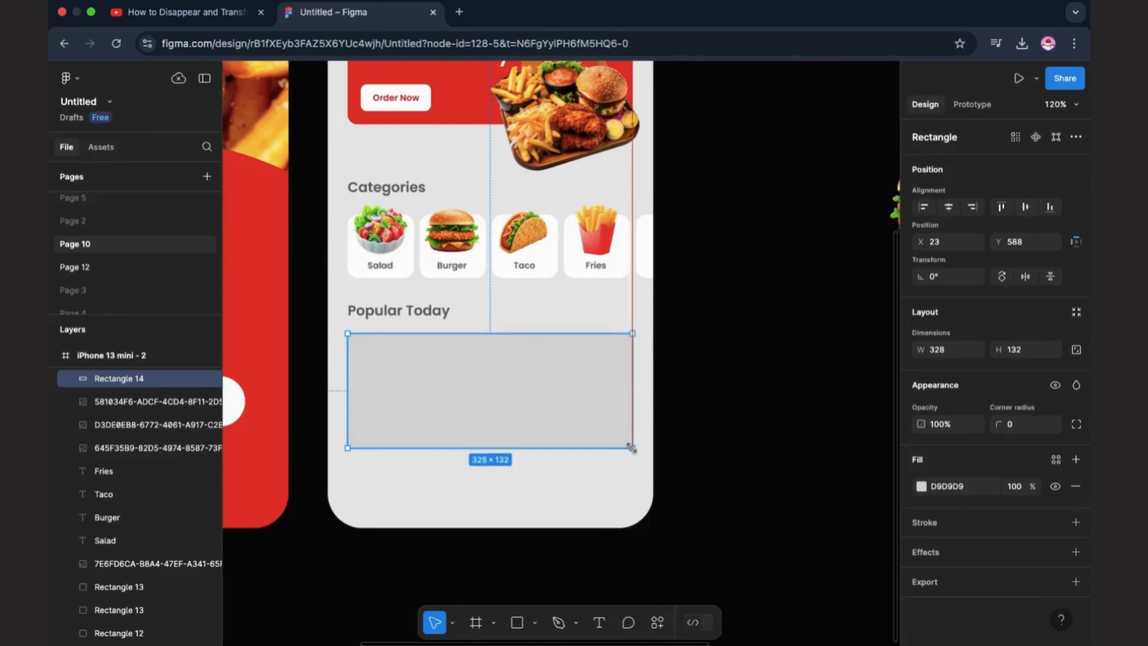
text(20)
key(Return)
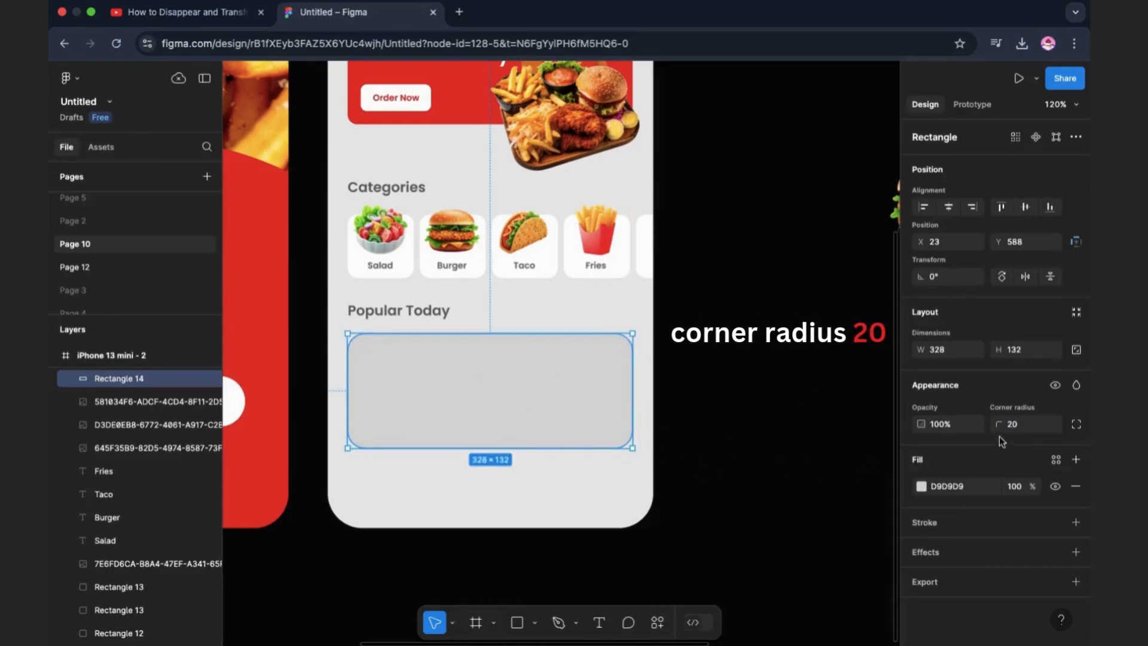
- Fill the rounded rectangle with the downloaded picture of burgers and fries on a wooden board
click(924, 486)
click(782, 269)
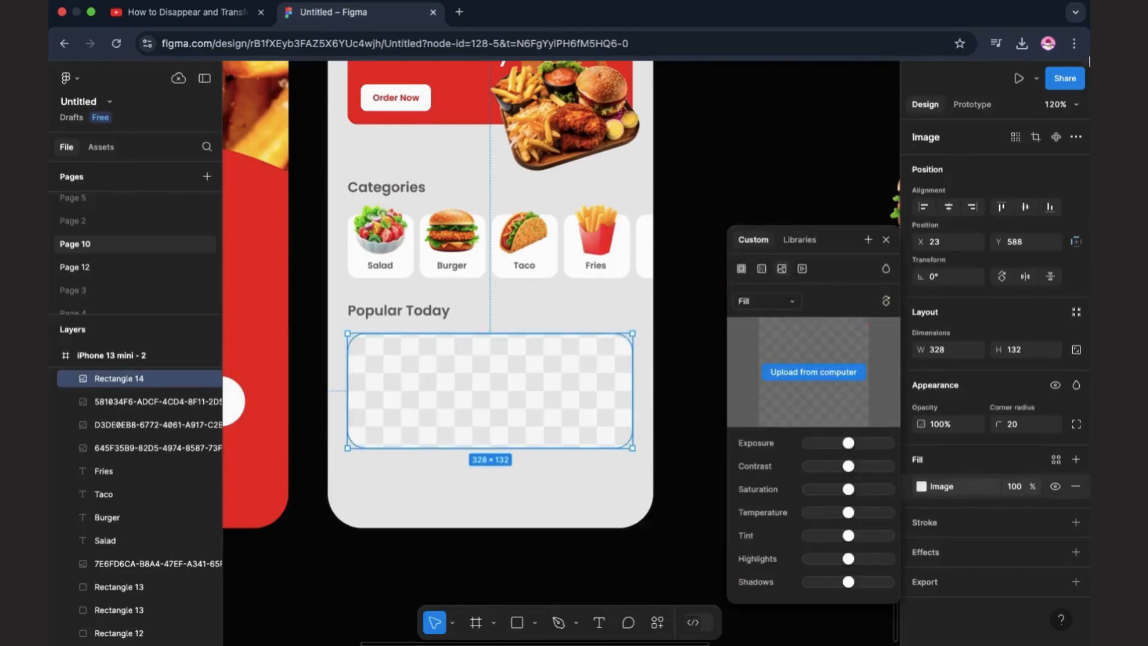
click(1023, 44)
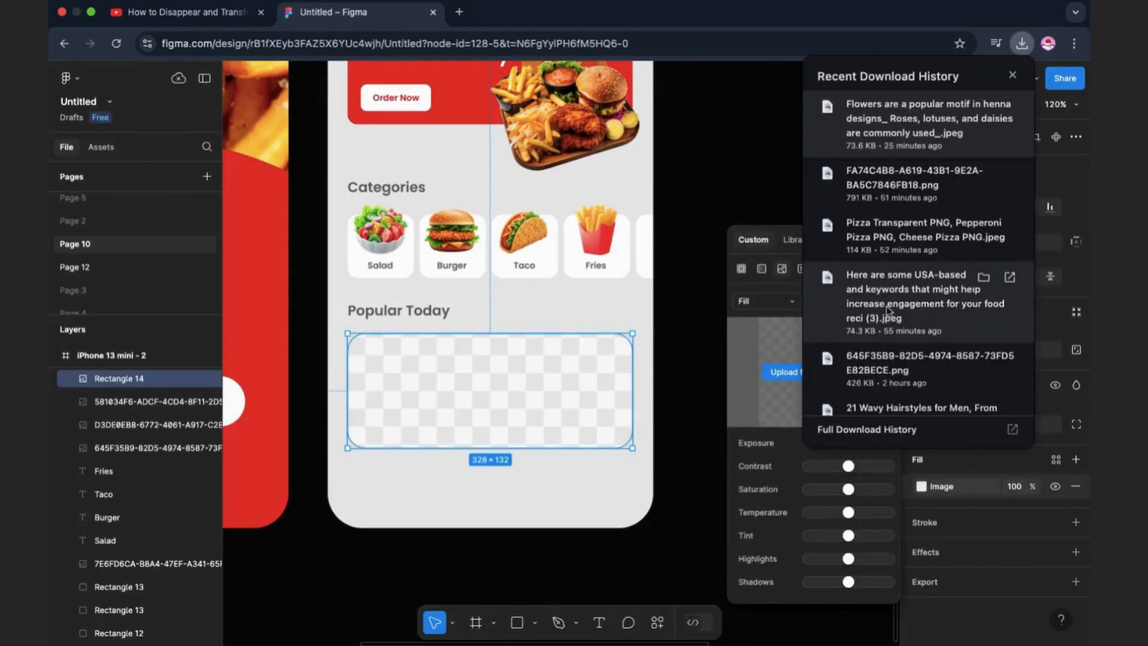
drag(772, 329, 774, 338)
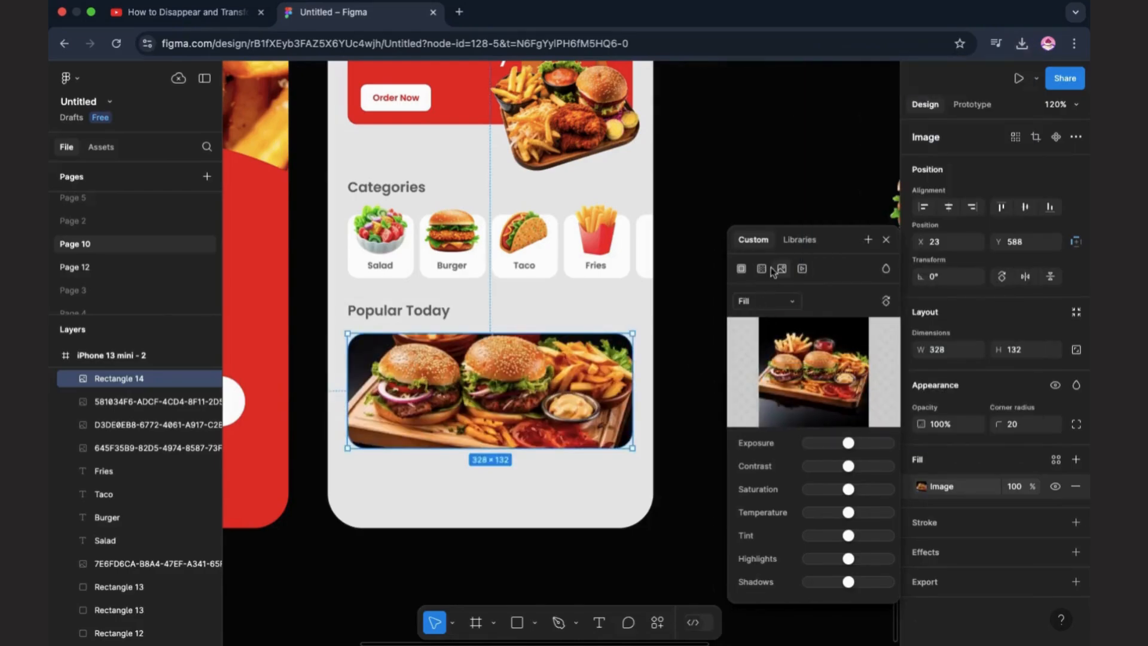
- Switch the picture's fill mode to Crop and reposition the burgers and fries within the rounded rectangle
click(776, 305)
click(773, 336)
drag(613, 292, 615, 311)
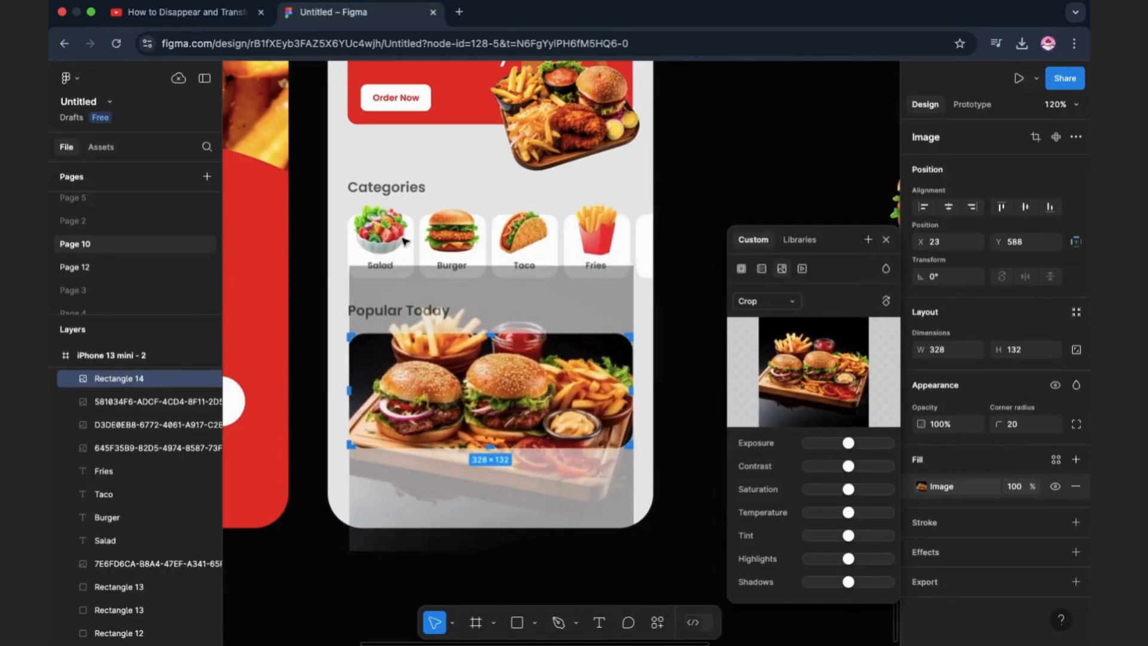
drag(351, 270, 344, 269)
drag(633, 284, 636, 281)
- Resize the burger picture card to 325 by 146 and place its top edge at Y 582
click(888, 242)
click(858, 248)
click(355, 335)
drag(347, 331, 344, 328)
drag(629, 452, 629, 456)
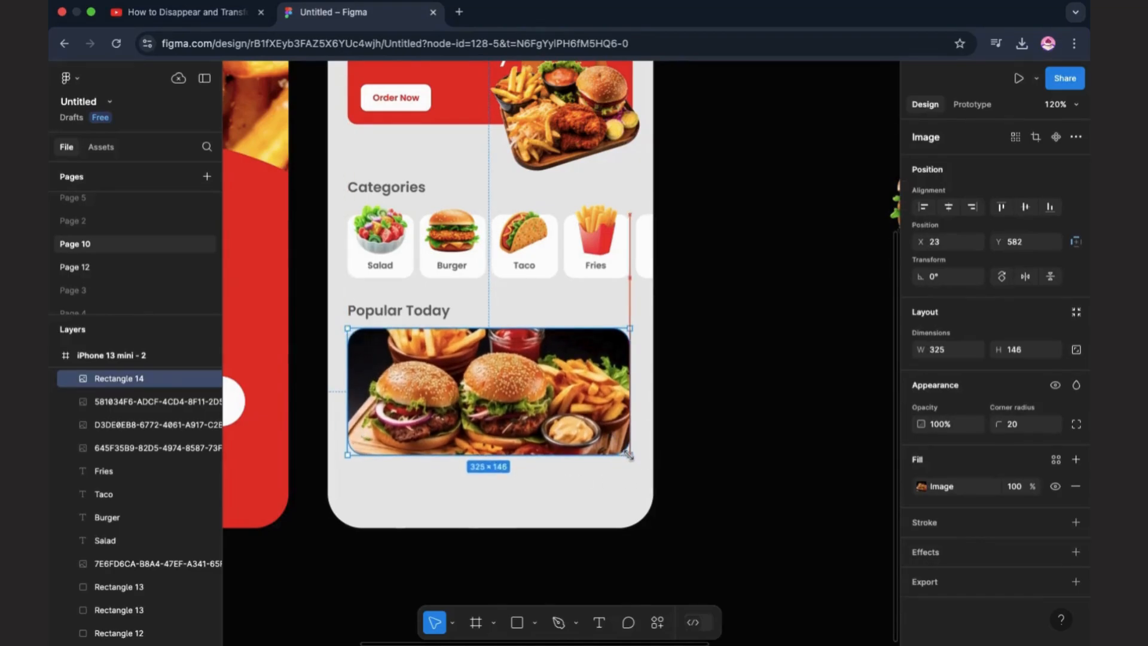
- Add a 375 by 112 rectangle across the bottom of the home frame at X 0, Y 718 as a navigation bar
click(744, 462)
click(464, 500)
drag(509, 535, 662, 529)
drag(422, 458, 326, 433)
mouse_move(667, 437)
mouse_down()
mouse_move(676, 447)
mouse_move(630, 462)
mouse_move(654, 446)
mouse_up()
click(625, 442)
click(651, 474)
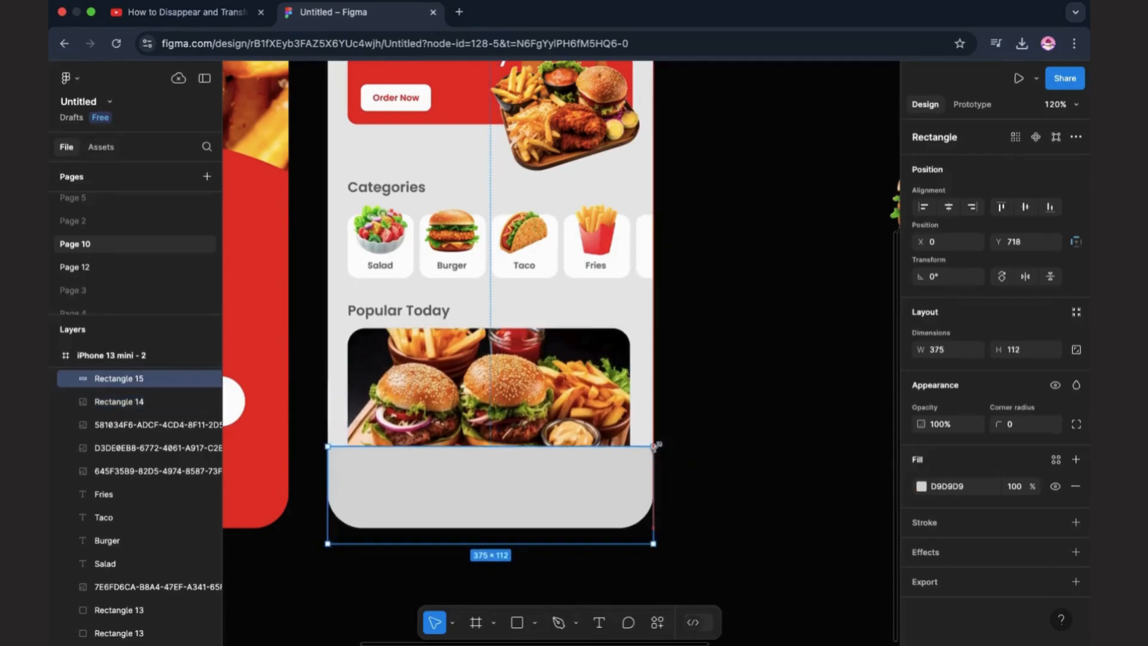
- Move the white home, heart and pencil icons onto the grey bar at the bottom of the home frame
click(735, 470)
scroll(734, 469, right, 2)
scroll(734, 468, down, 5)
scroll(772, 268, right, 1)
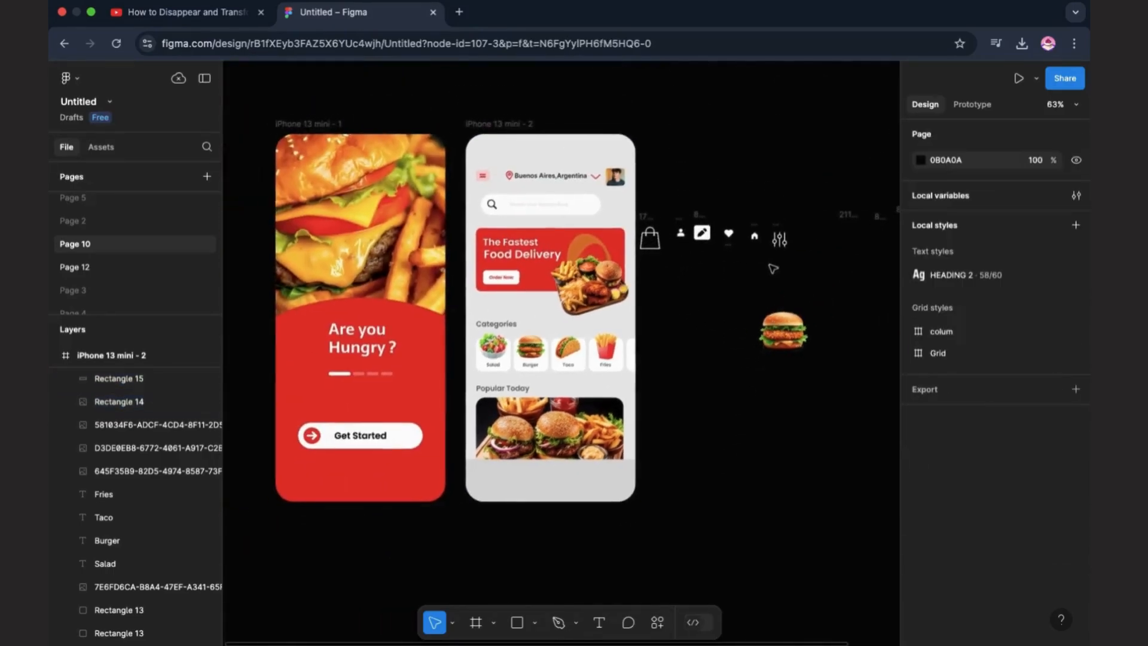
click(501, 491)
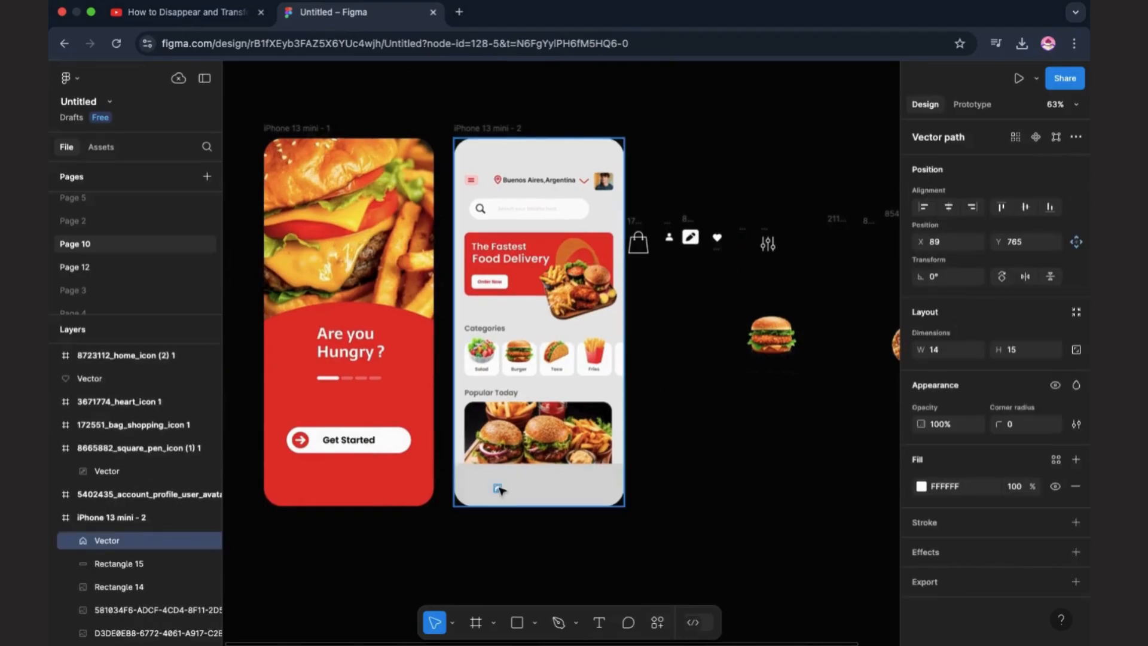
drag(500, 489, 475, 483)
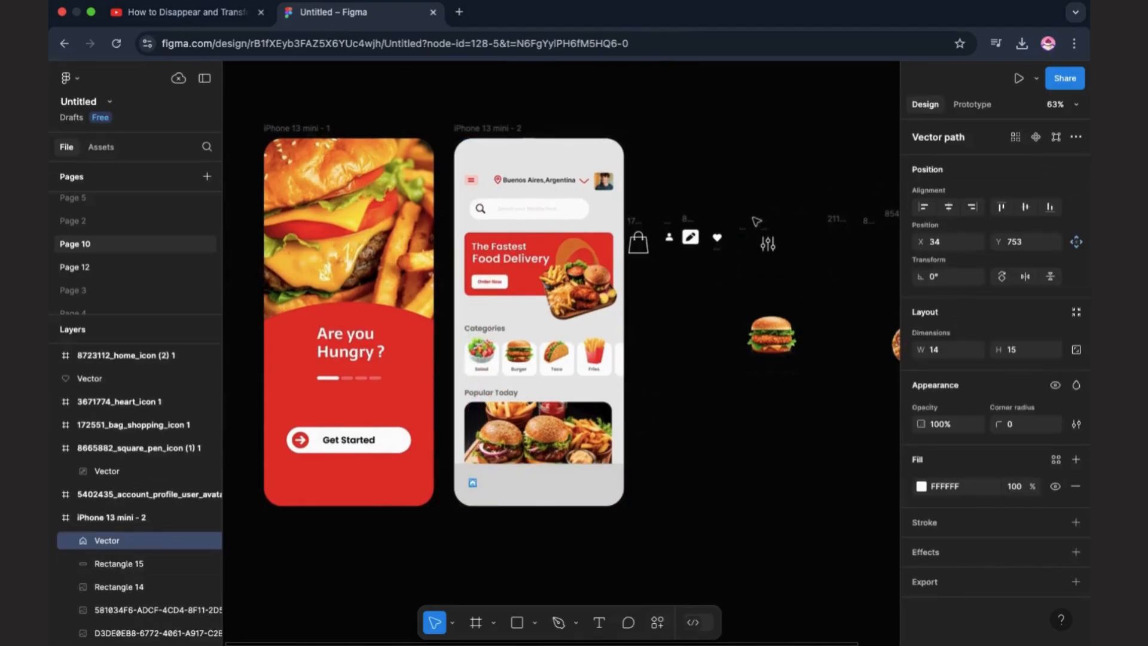
drag(717, 237, 497, 488)
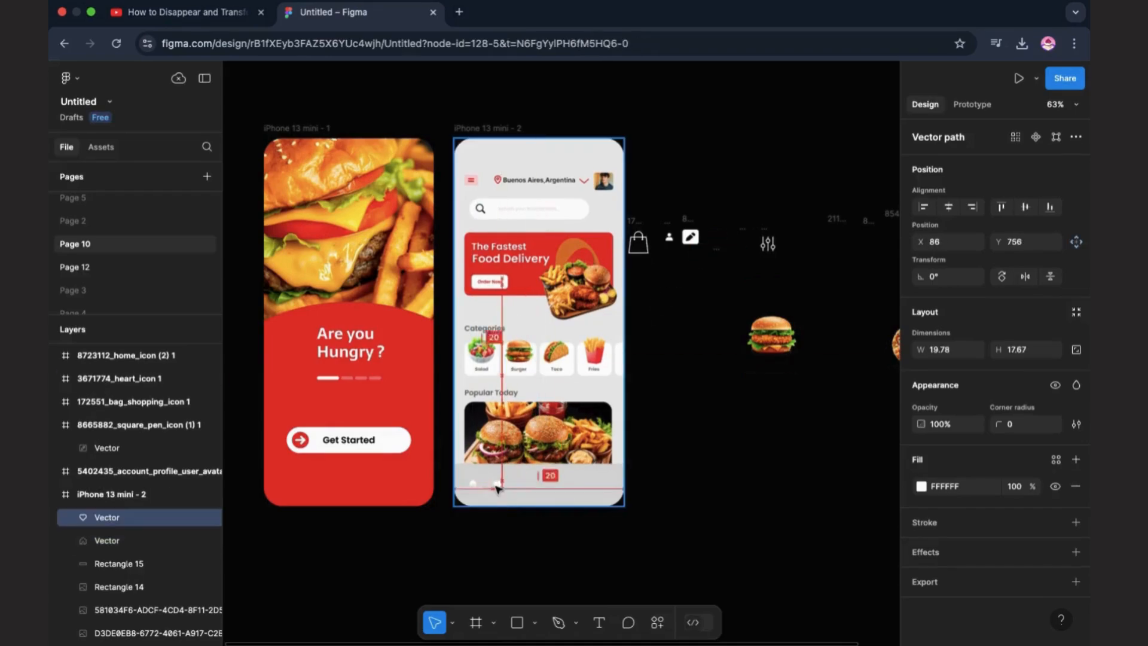
drag(690, 237, 569, 485)
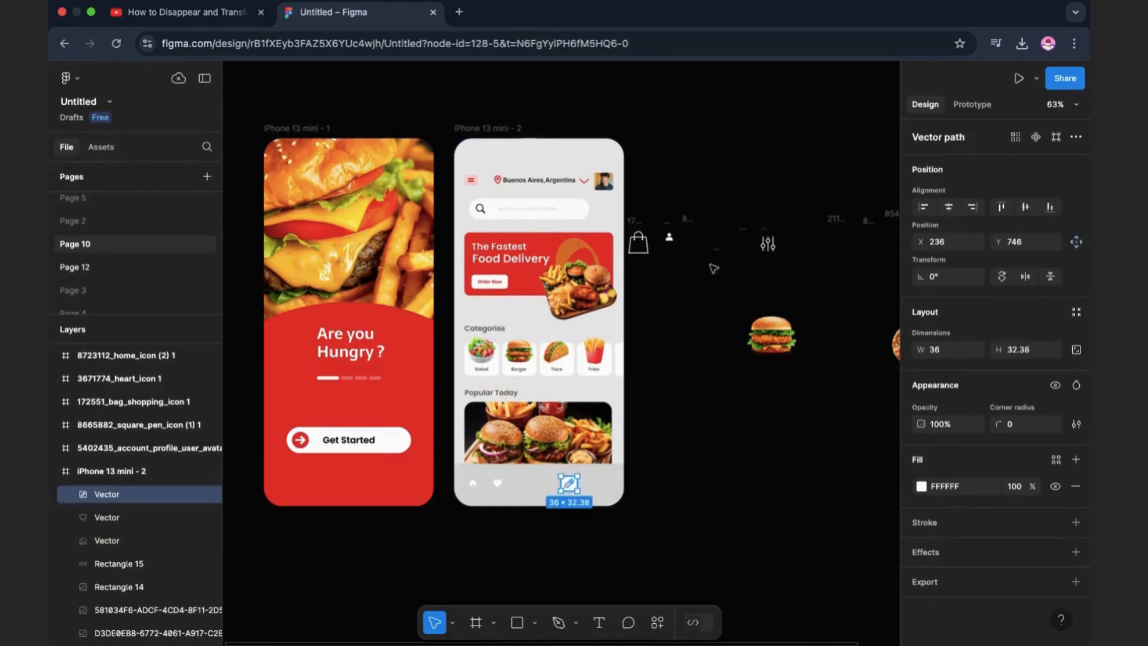
- Move the white profile icon onto the grey navigation bar, to the right of the pencil icon
click(672, 238)
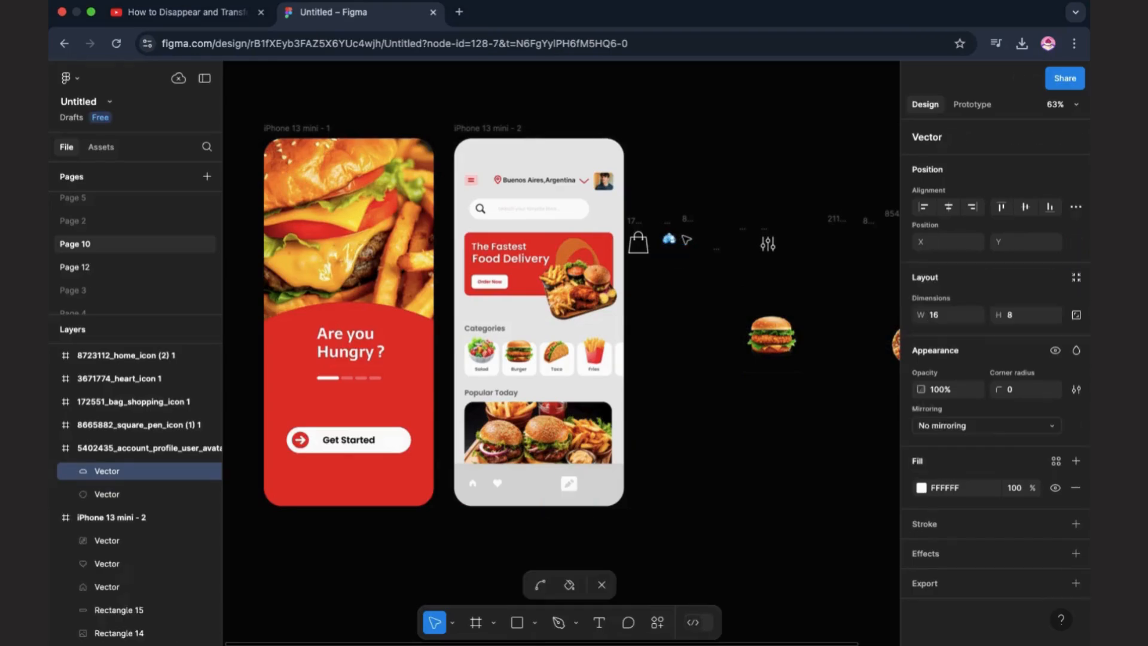
scroll(695, 290, up, 5)
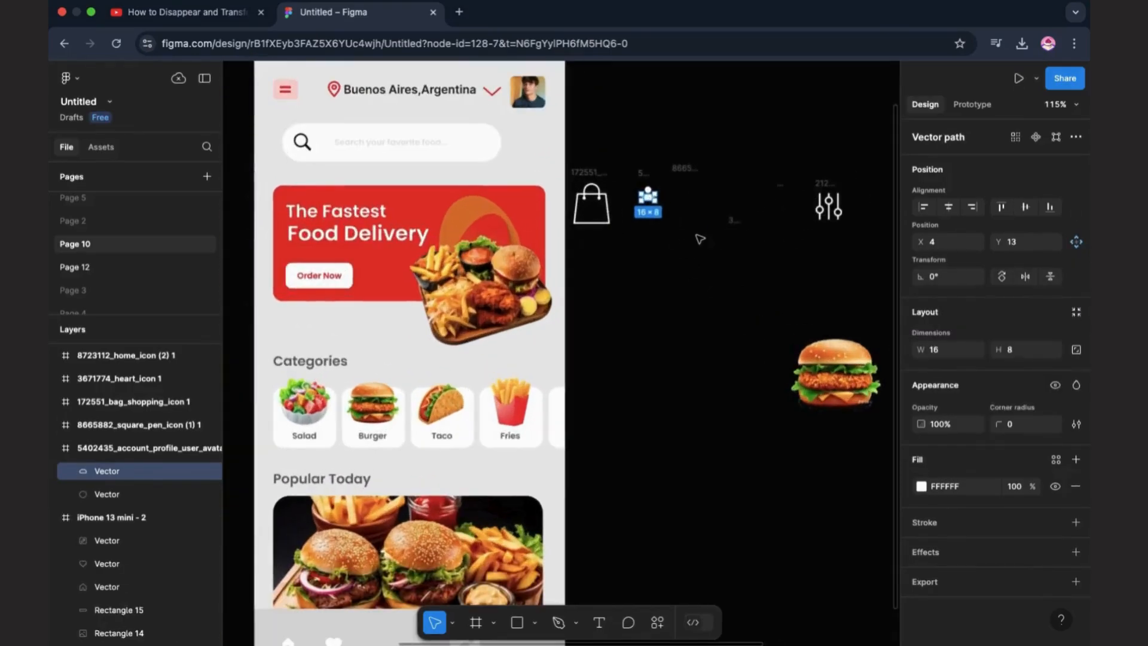
click(677, 208)
drag(656, 177, 631, 313)
scroll(665, 227, down, 3)
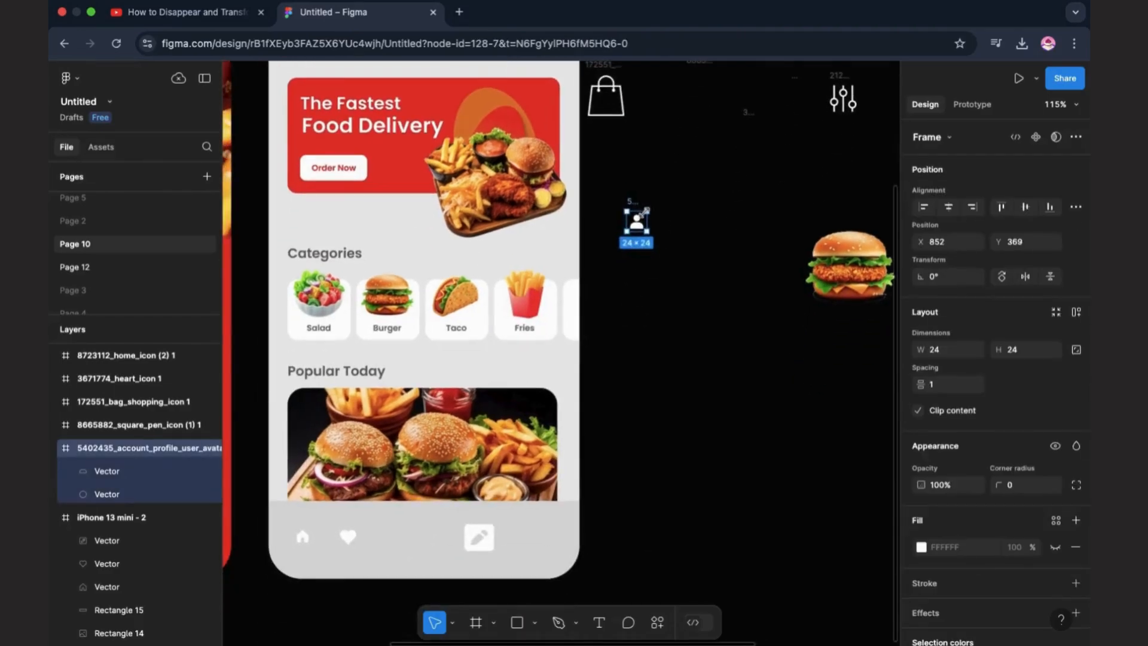
click(650, 201)
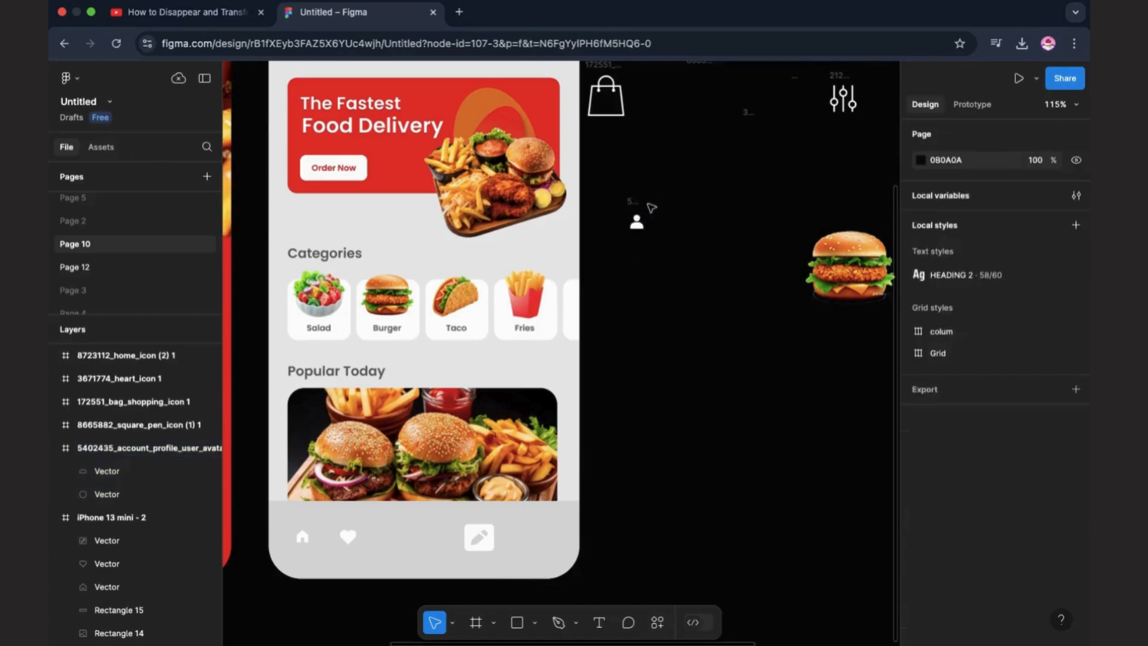
drag(636, 222, 537, 525)
click(648, 507)
- Add a circle over the middle of the navigation bar, fill it with red E42222 and resize it to 93 by 95
scroll(661, 359, up, 3)
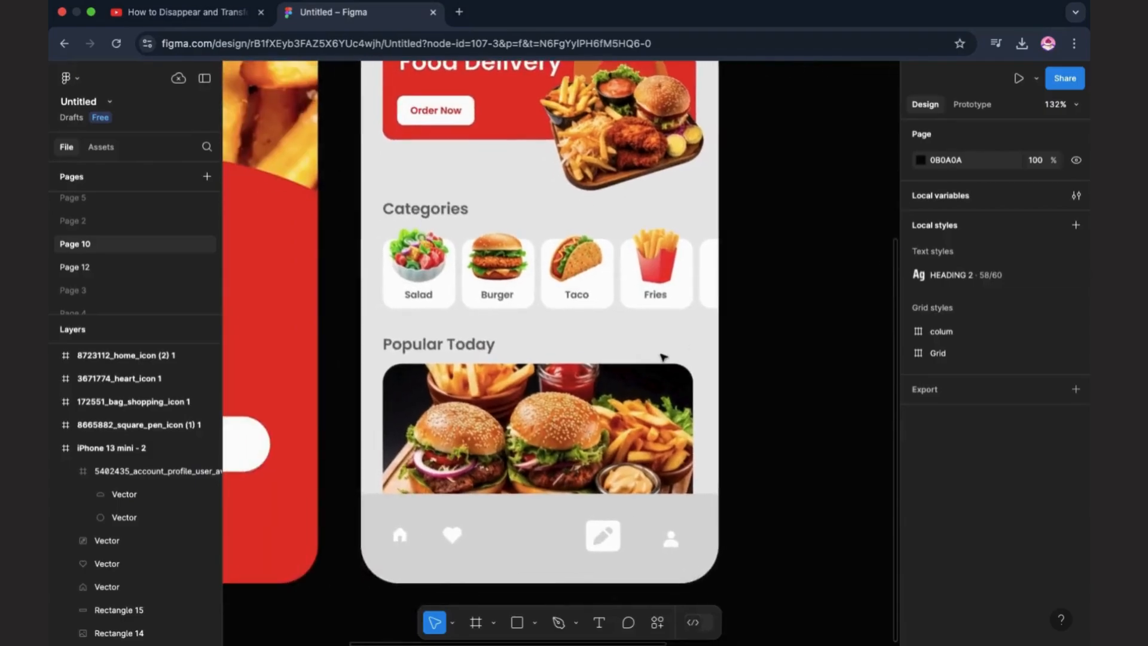
click(534, 624)
click(543, 525)
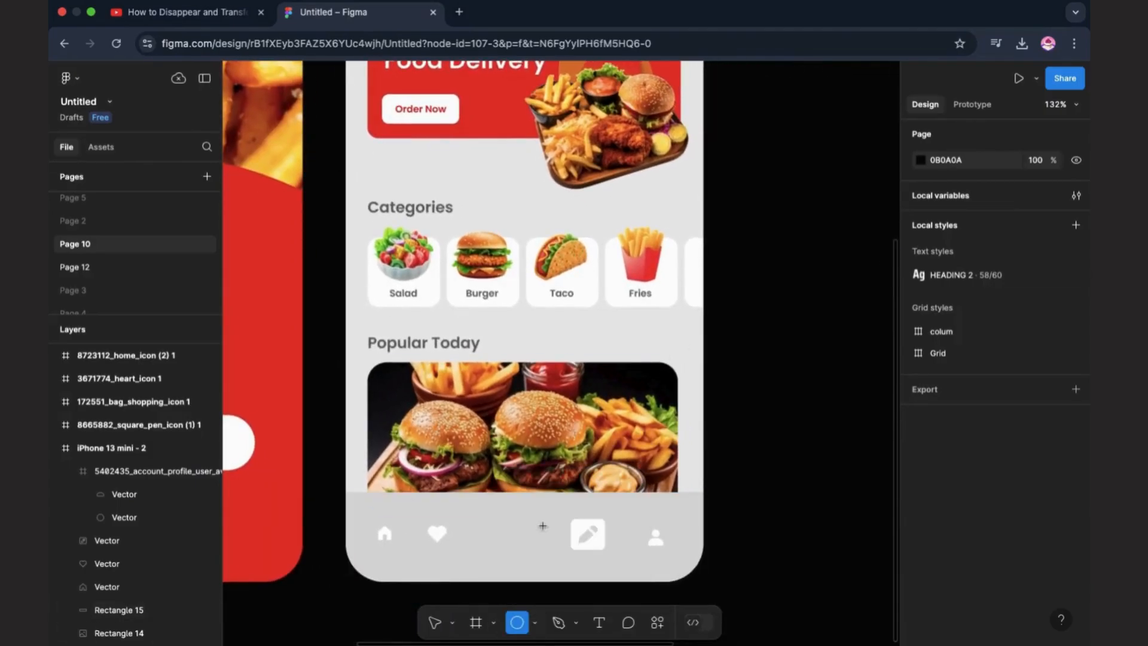
click(532, 511)
click(922, 486)
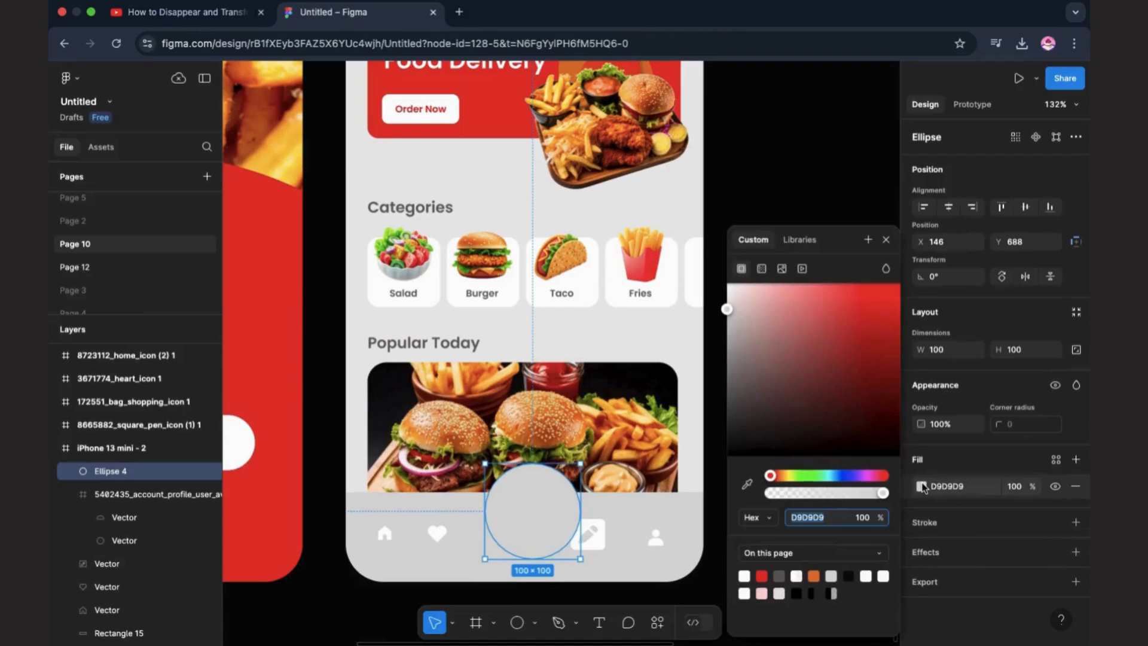
click(761, 576)
click(468, 604)
click(565, 516)
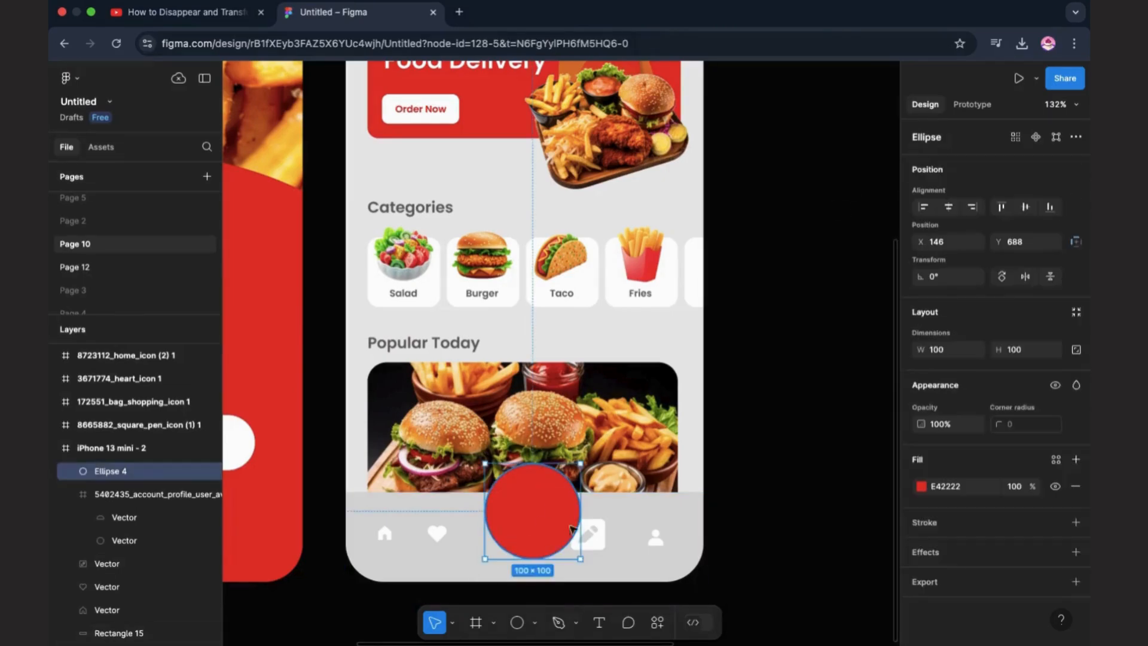
drag(579, 560, 541, 525)
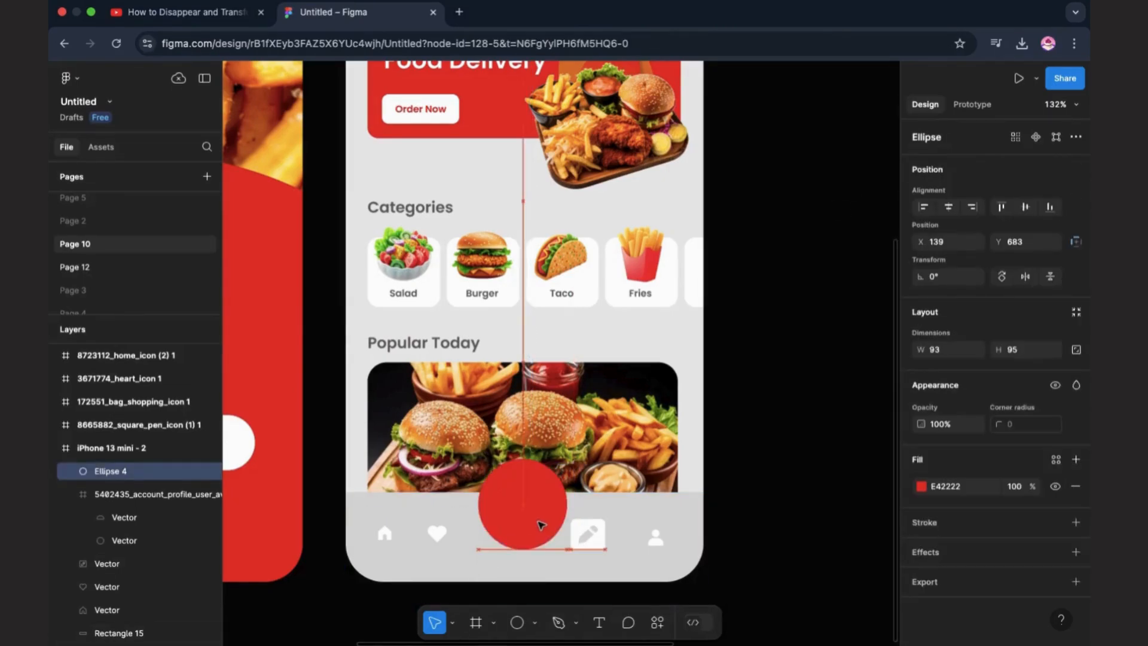
- Adjust the size and spacing of the pencil and profile icons to the right of the red circle
click(592, 534)
drag(611, 518, 671, 525)
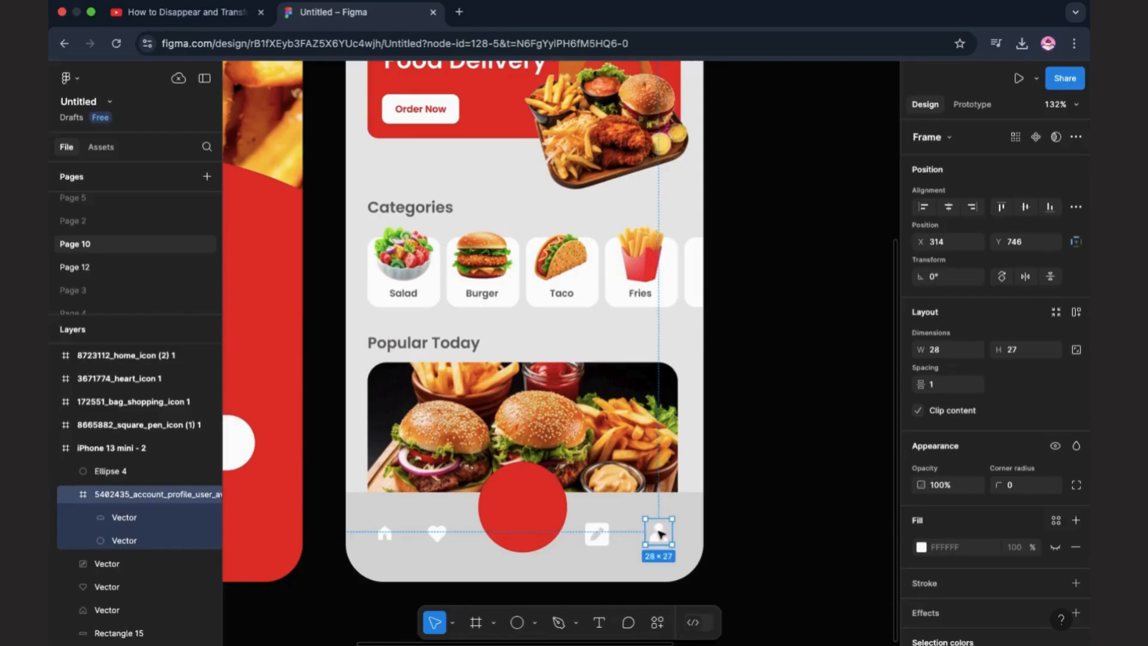
click(441, 533)
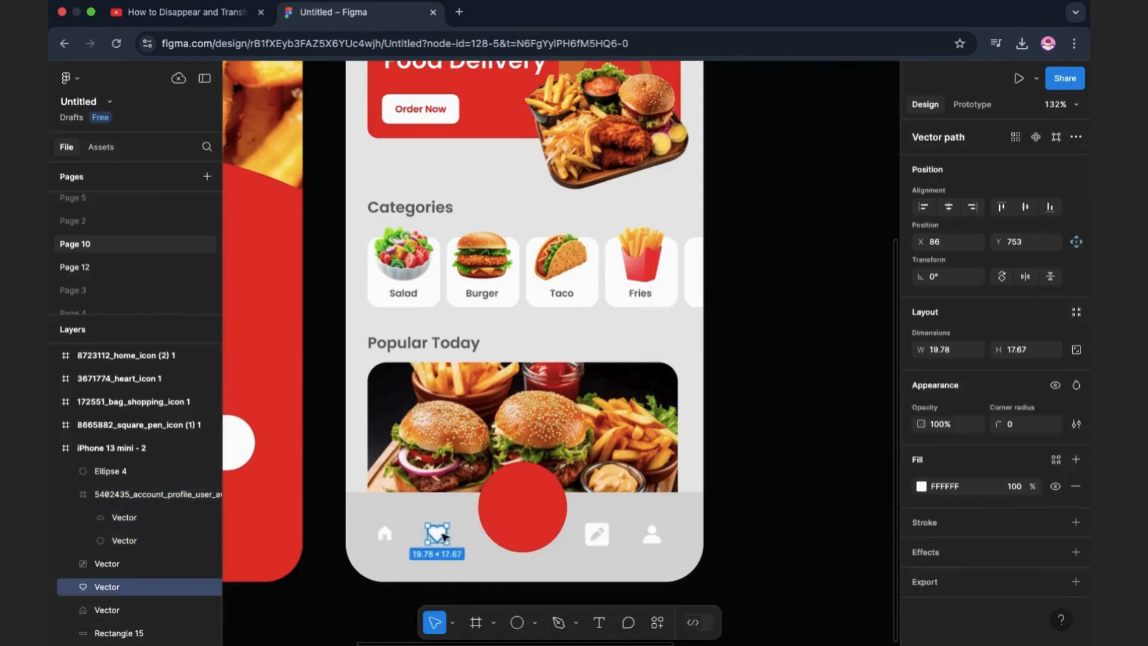
- Resize the home icon on the navigation bar to 20 by 18 and place it at X 28, Y 750
click(375, 530)
drag(371, 520, 366, 516)
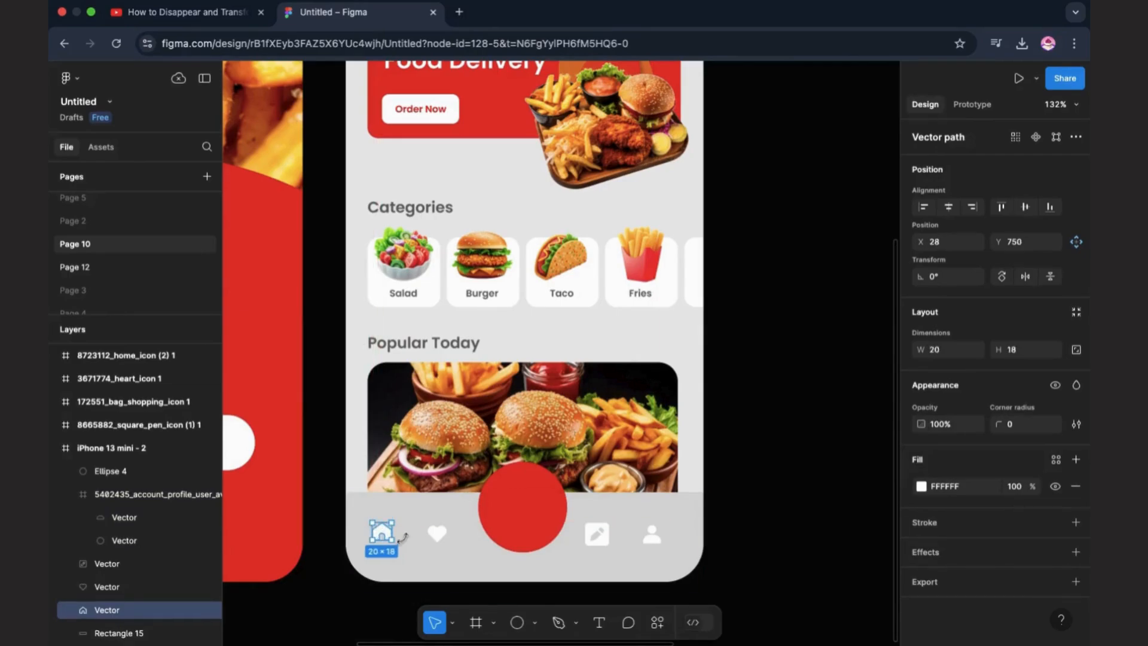
click(402, 536)
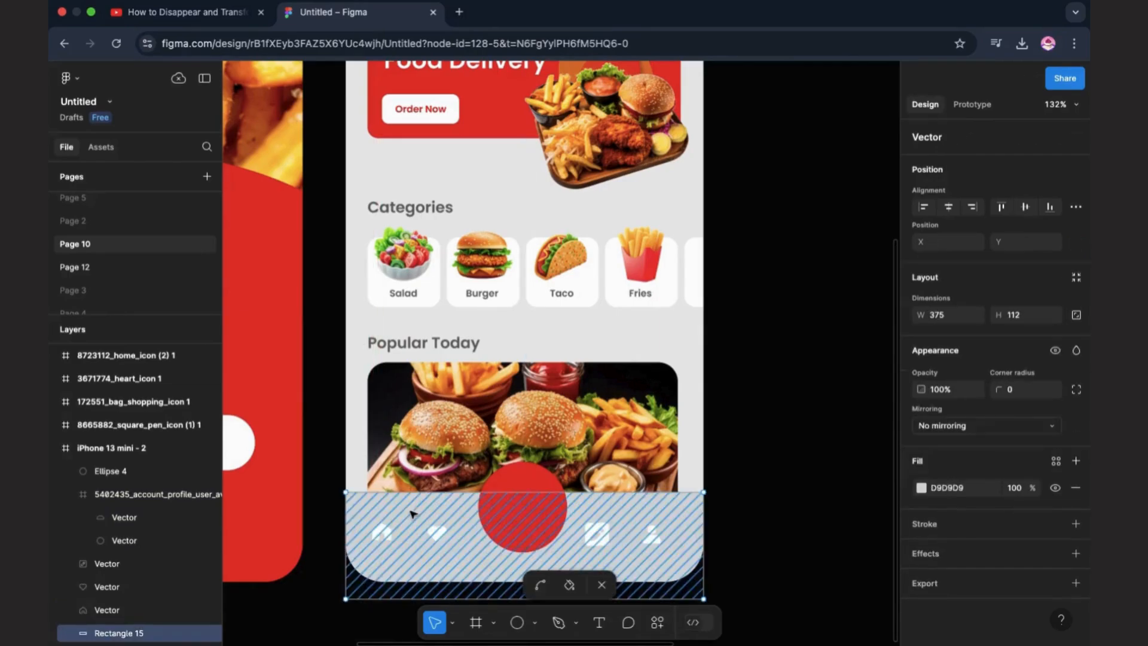
click(317, 436)
click(382, 530)
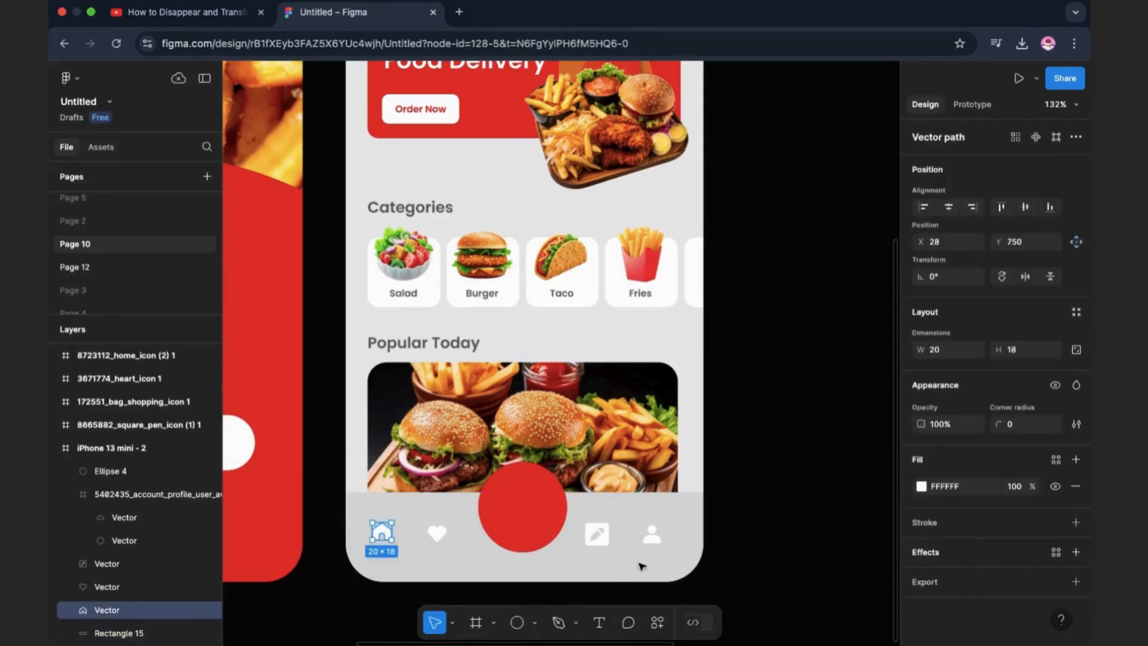
- Resize the pencil icon to 21 by 21 and place it at X 254, Y 753
click(607, 540)
drag(608, 542, 601, 537)
click(738, 533)
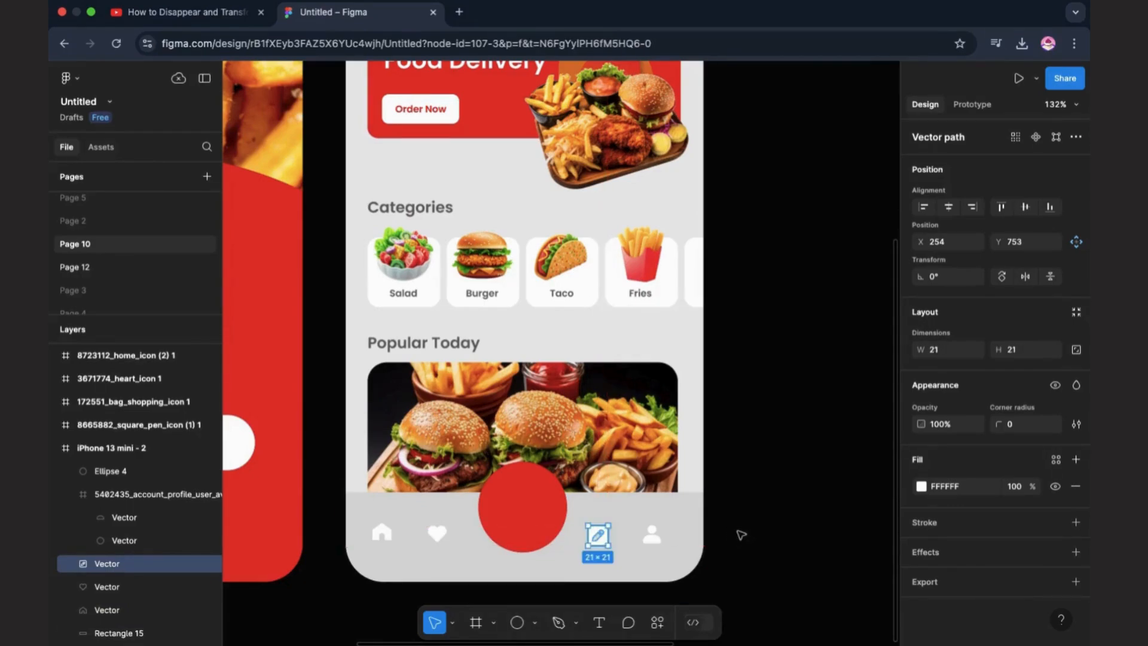
- Fill the home icon on the navigation bar with the same red as the circle
click(382, 532)
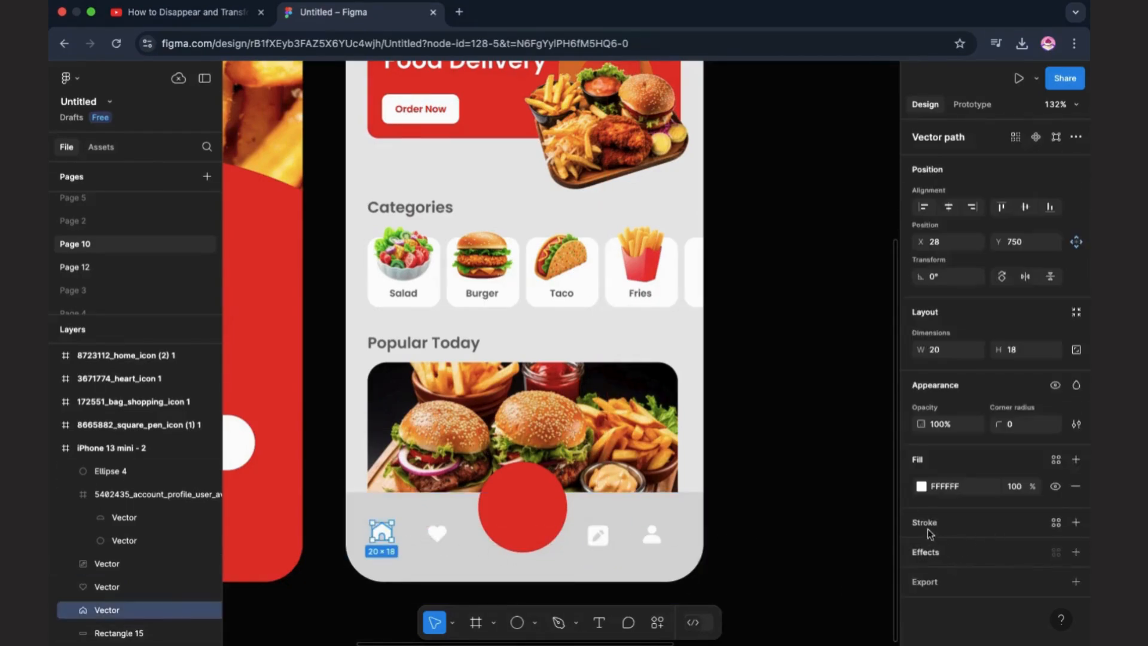
click(922, 486)
click(762, 576)
click(828, 185)
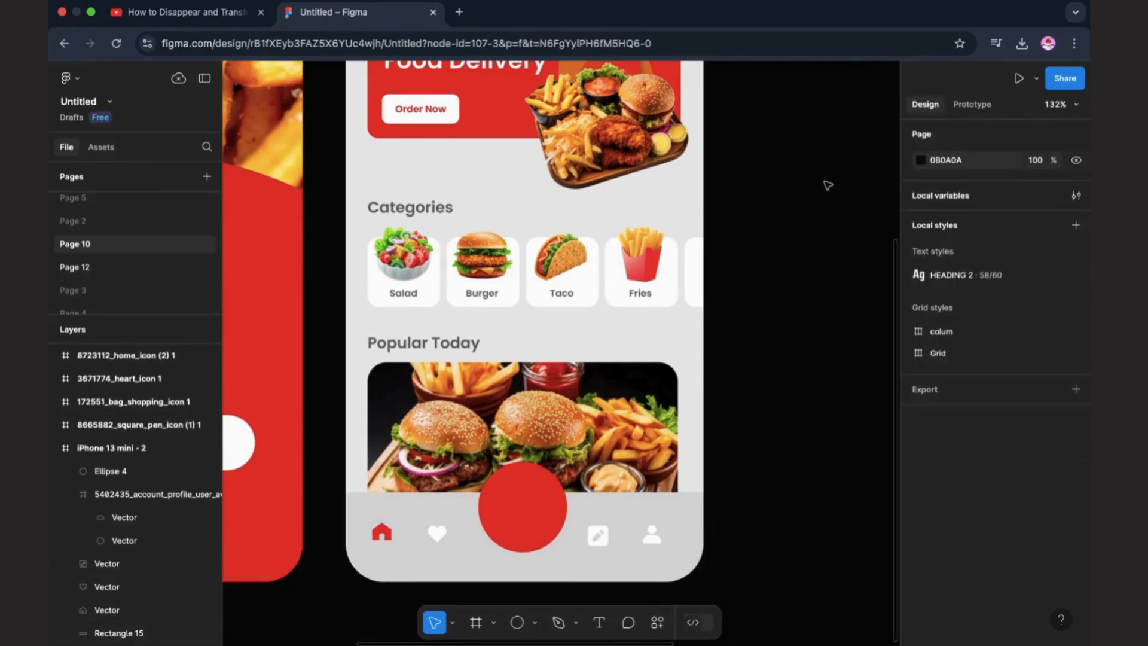
scroll(692, 468, down, 5)
drag(705, 164, 583, 424)
click(716, 189)
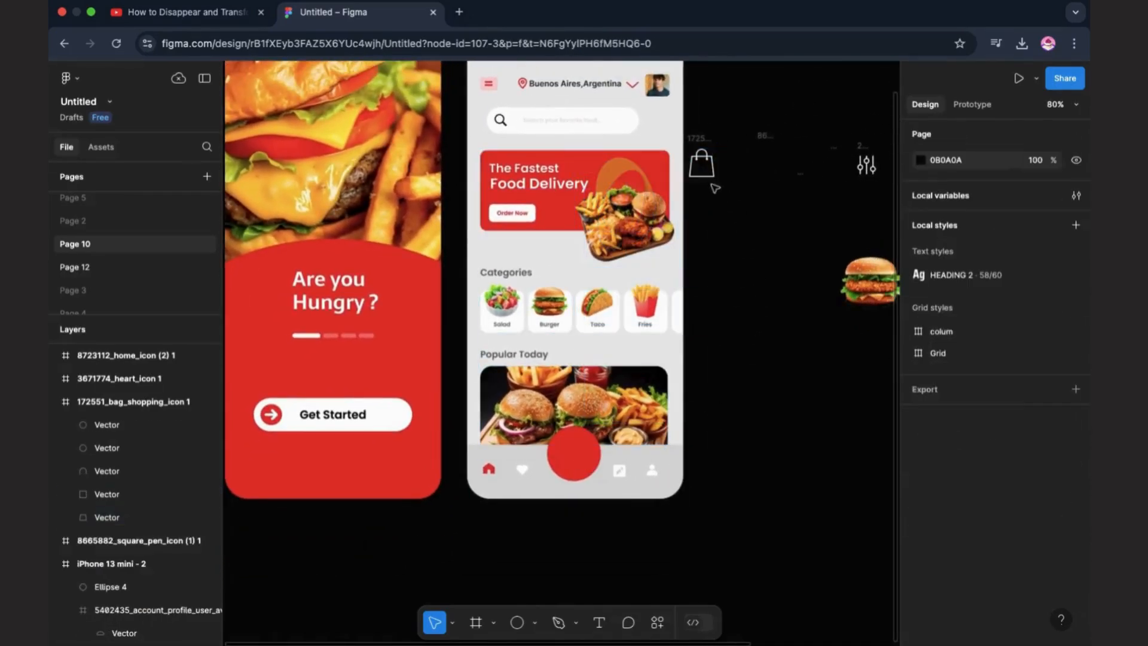
drag(707, 173, 707, 209)
click(748, 204)
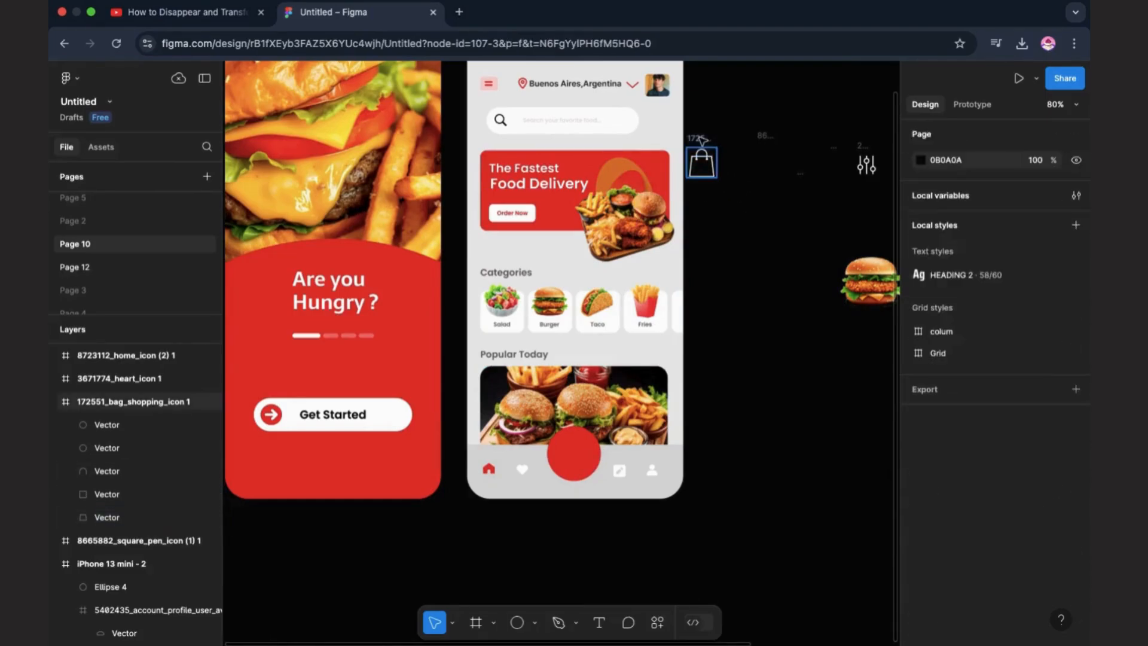
- Move the shopping bag icon onto the red circle, scale it down and centre it there
drag(701, 162, 573, 450)
scroll(571, 436, up, 5)
drag(542, 508, 555, 496)
drag(604, 447, 580, 481)
click(847, 420)
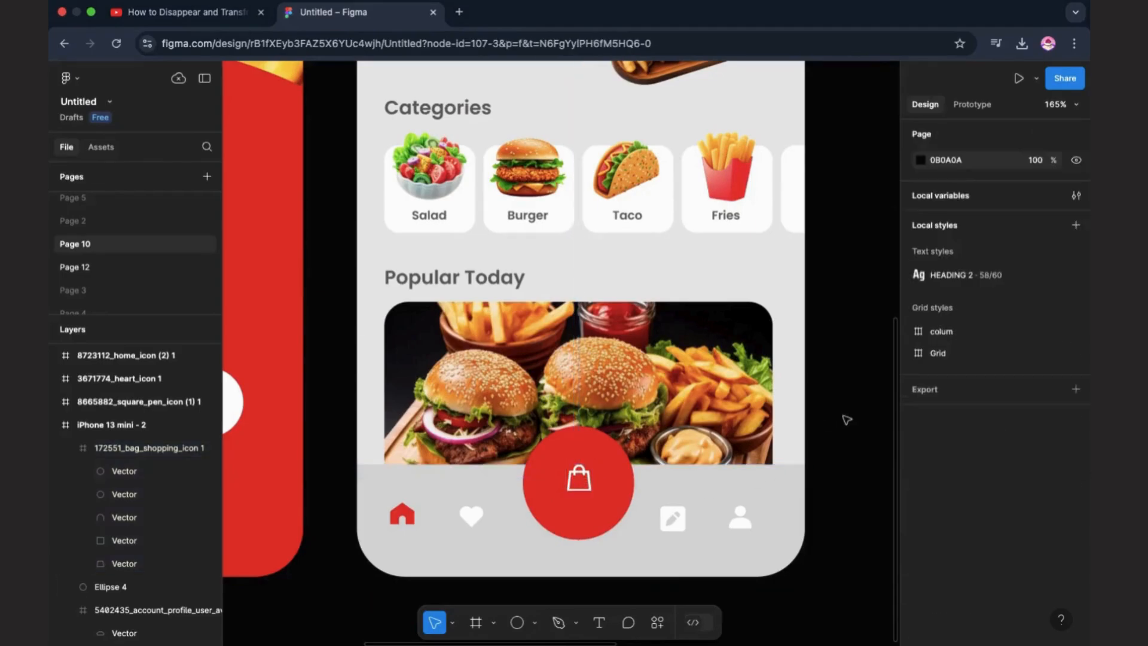
- Move the white sliders icon out of its frame on the canvas and set its rotation to 90°
scroll(847, 420, down, 5)
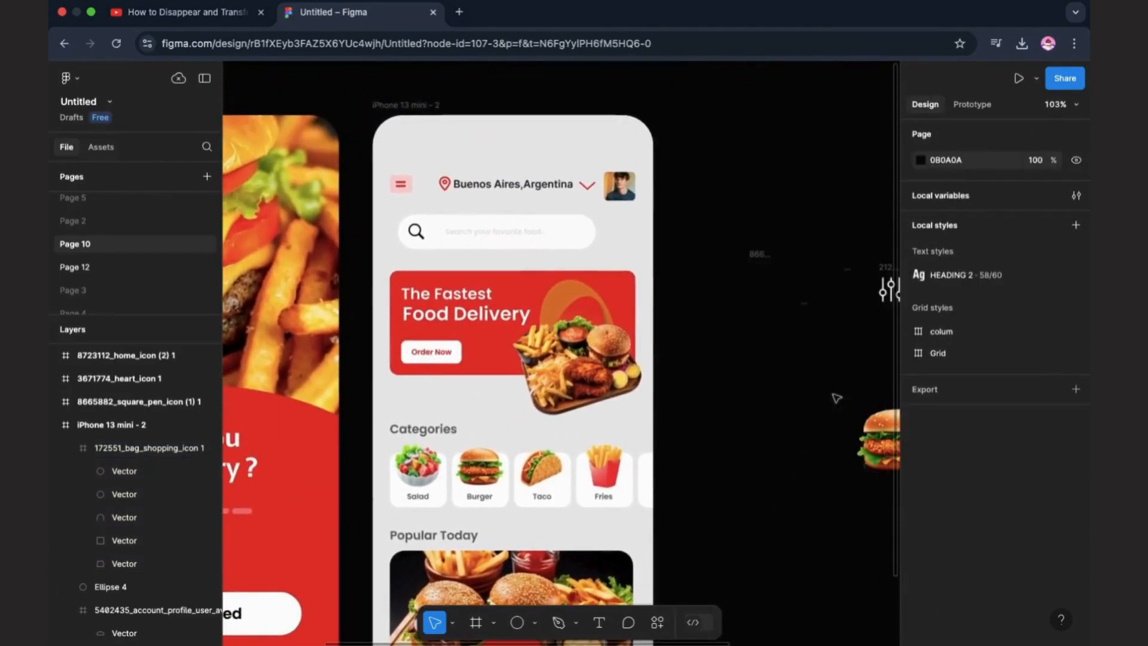
drag(885, 299, 777, 307)
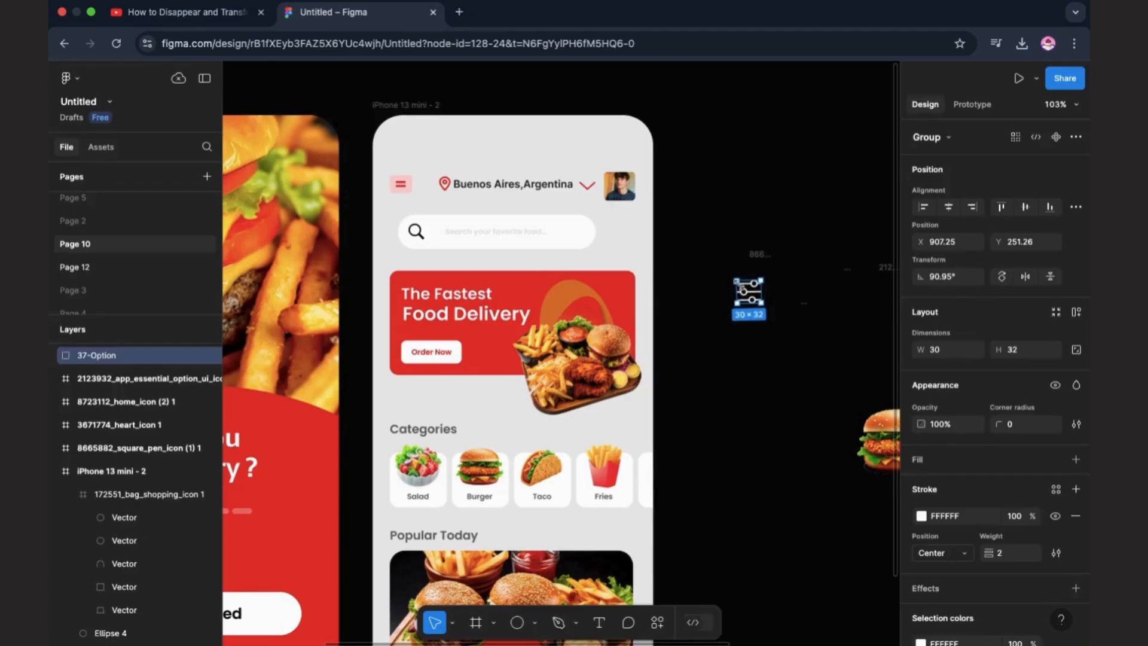
text(90)
key(Return)
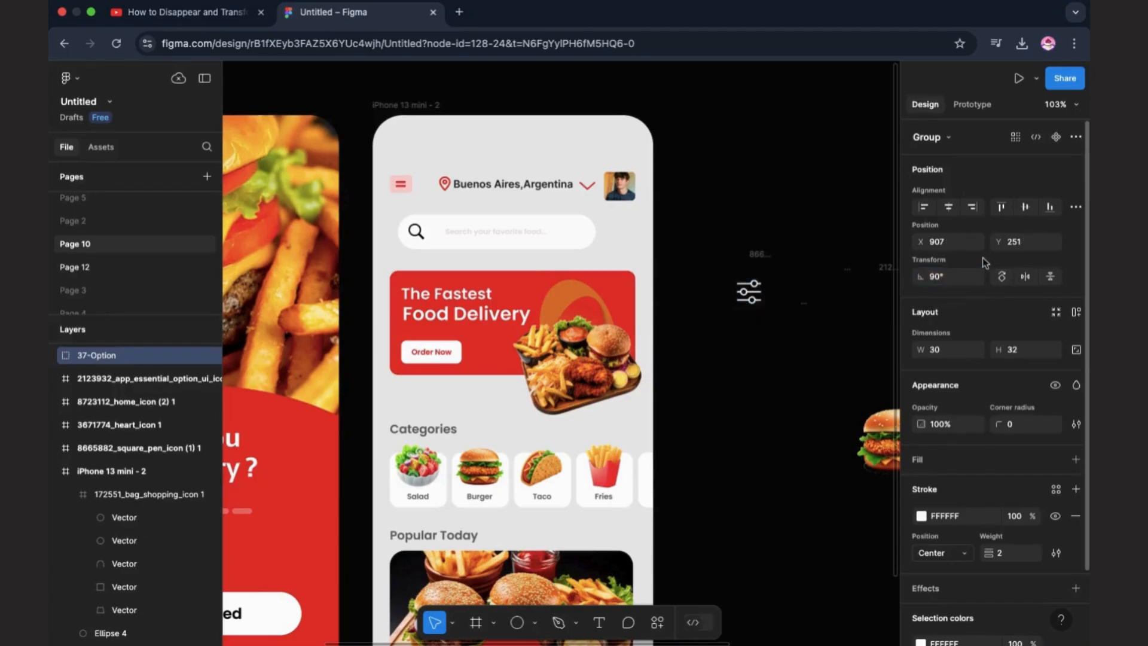
- Delete the bottom slider's long line and its ring from the sliders icon
key(shift+2)
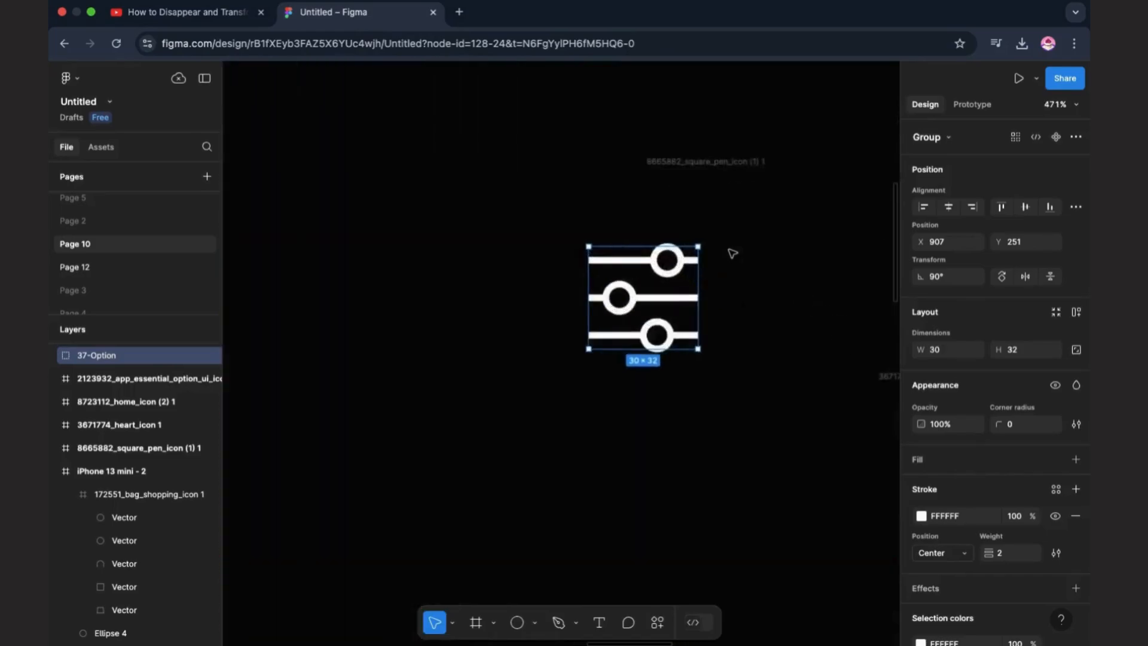
double_click(528, 423)
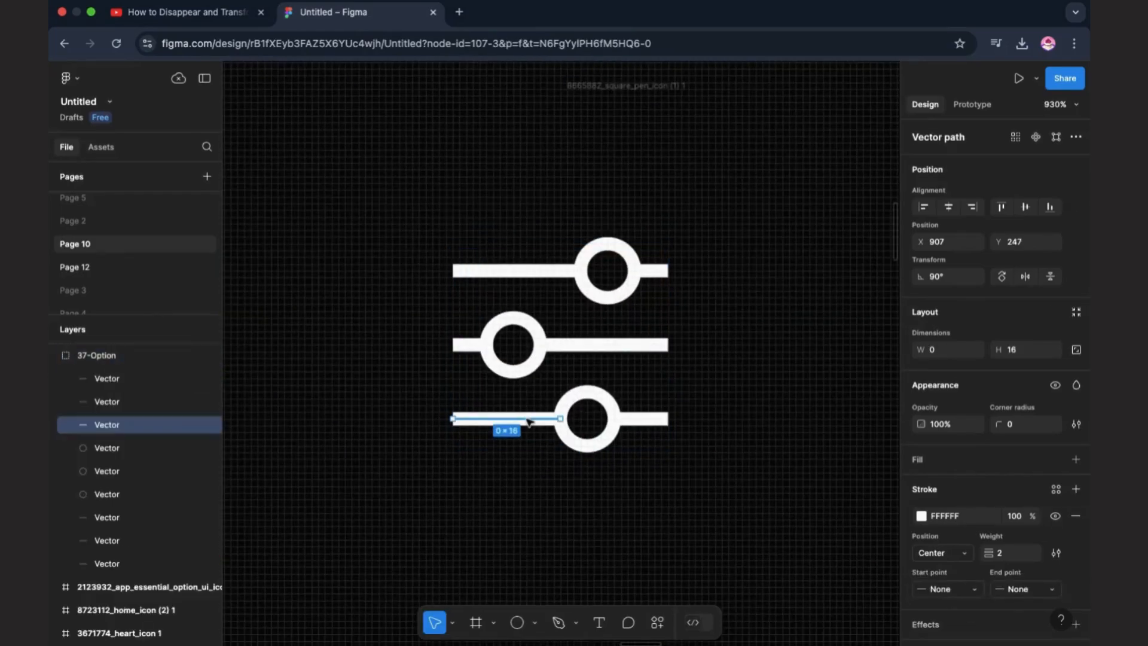
key(Delete)
click(576, 409)
double_click(576, 409)
key(Delete)
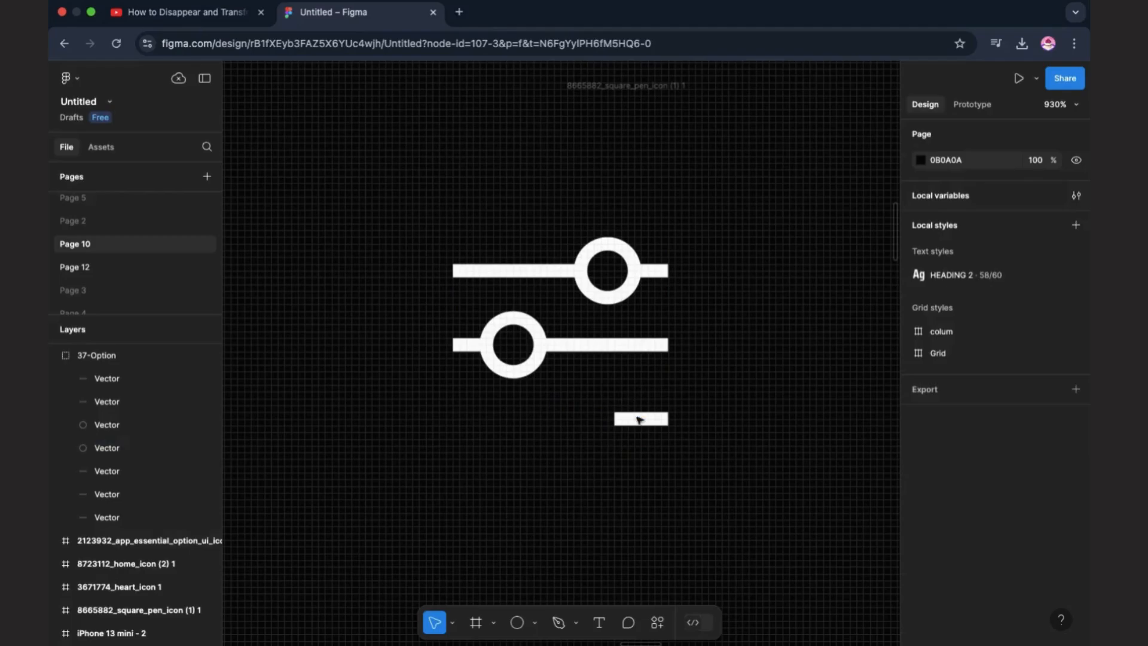
- Resize the sliders icon group to 24 by 31 and place it beside the search bar at X 314, Y 168
click(646, 418)
drag(670, 421, 664, 407)
scroll(664, 410, left, 5)
scroll(665, 411, right, 3)
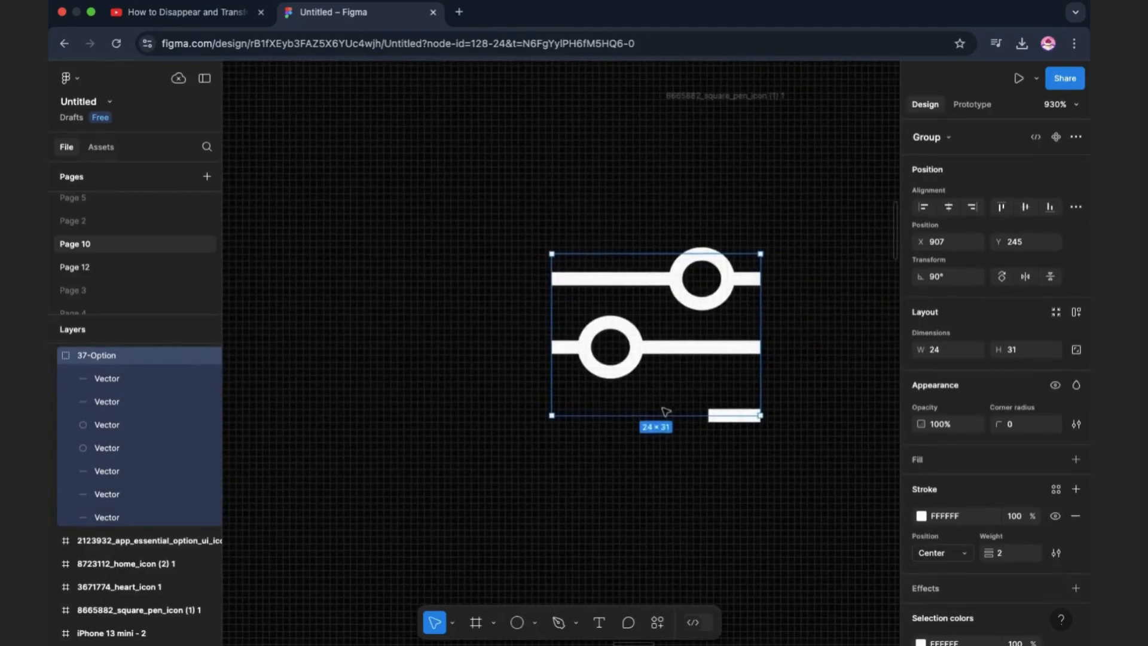
scroll(676, 402, down, 10)
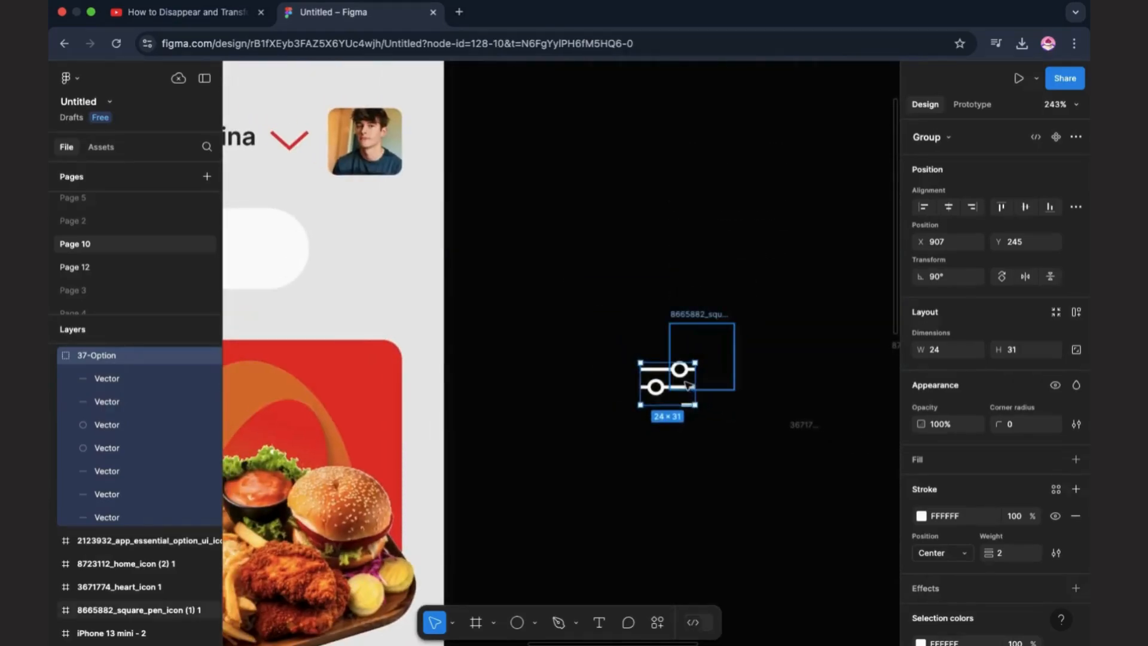
drag(672, 379, 357, 247)
- Recolour the sliders icon beside the search bar with the page's red
scroll(923, 527, down, 3)
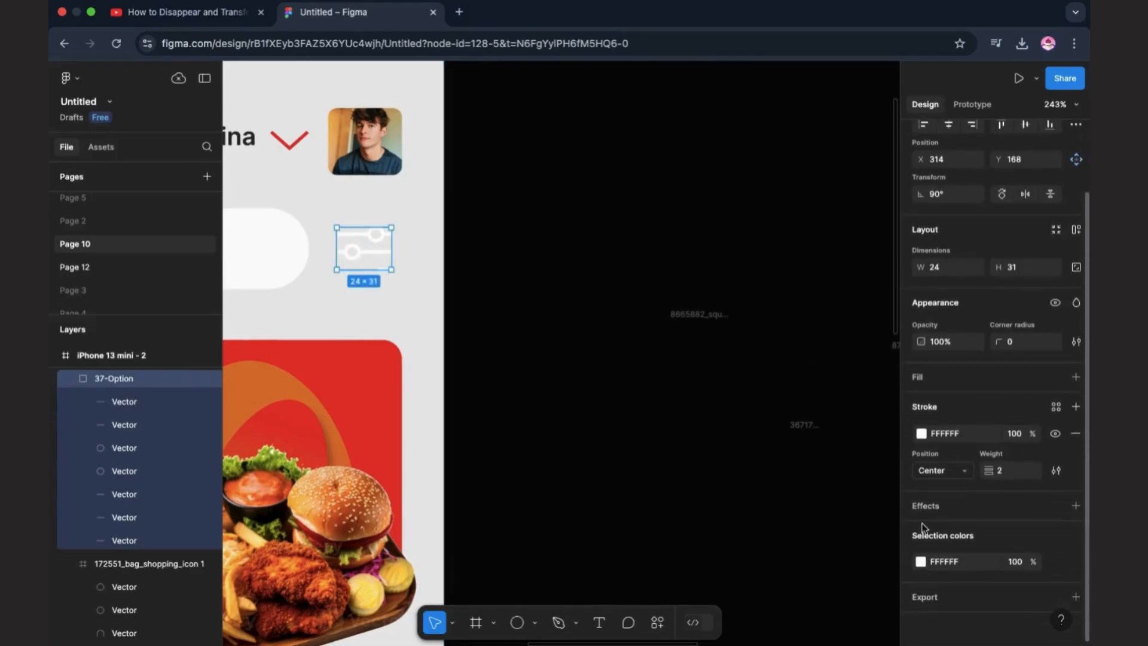
click(921, 561)
click(761, 575)
click(810, 421)
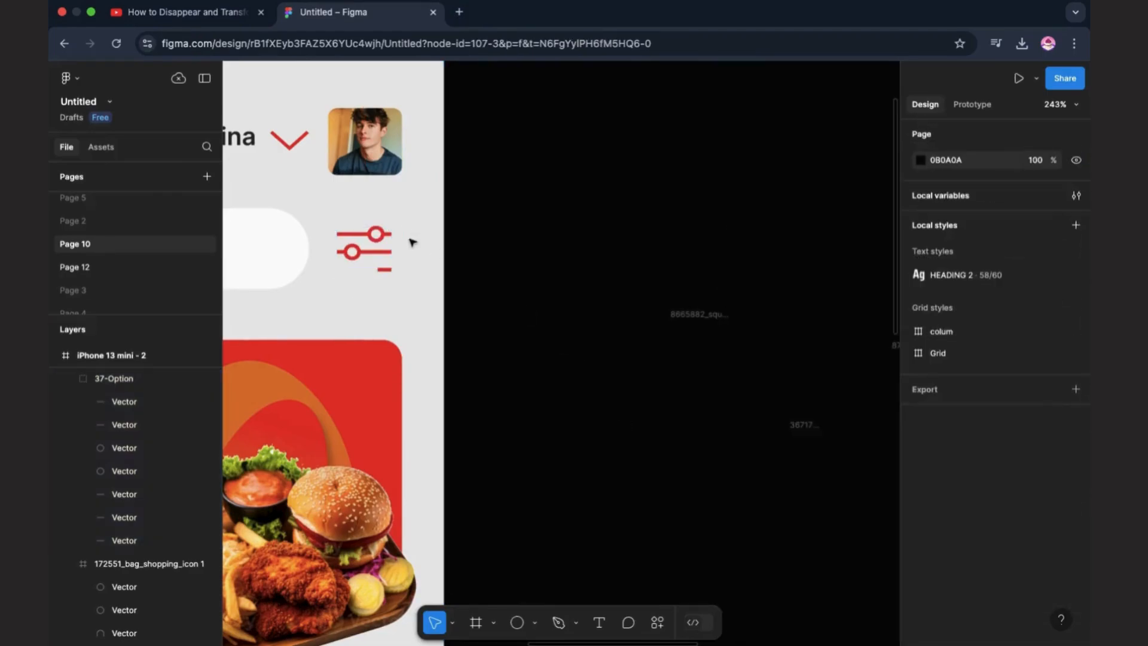
- Delete the leftover short dash beneath the two sliders of the red sliders icon
scroll(413, 242, up, 10)
scroll(419, 243, up, 3)
scroll(419, 243, down, 5)
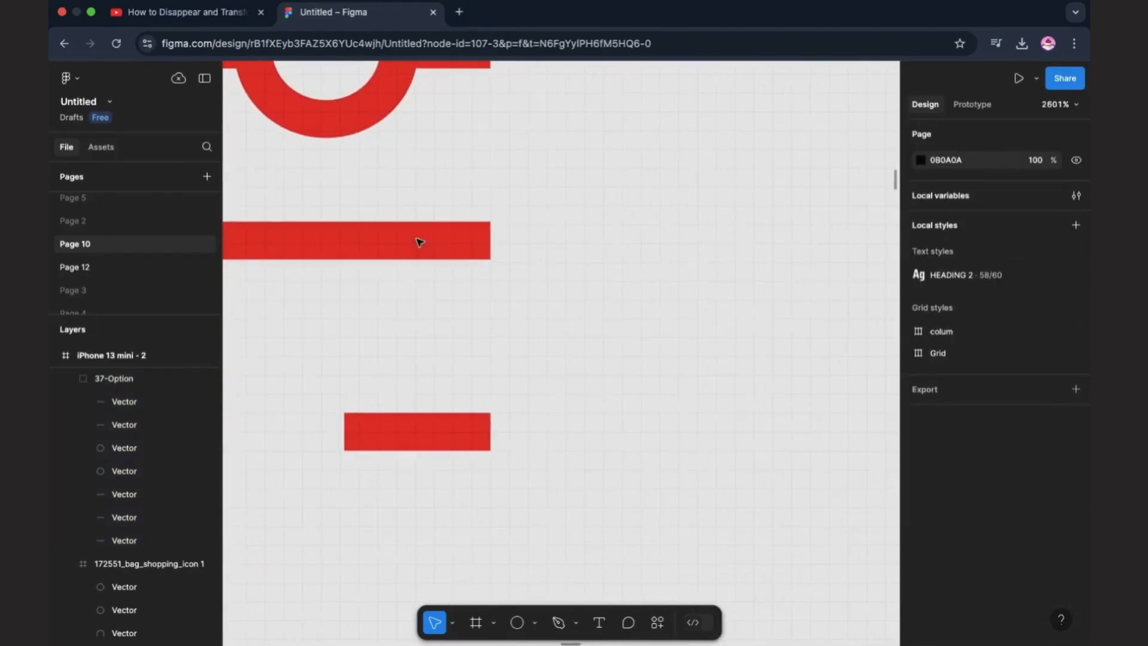
click(415, 425)
key(Delete)
scroll(413, 428, down, 10)
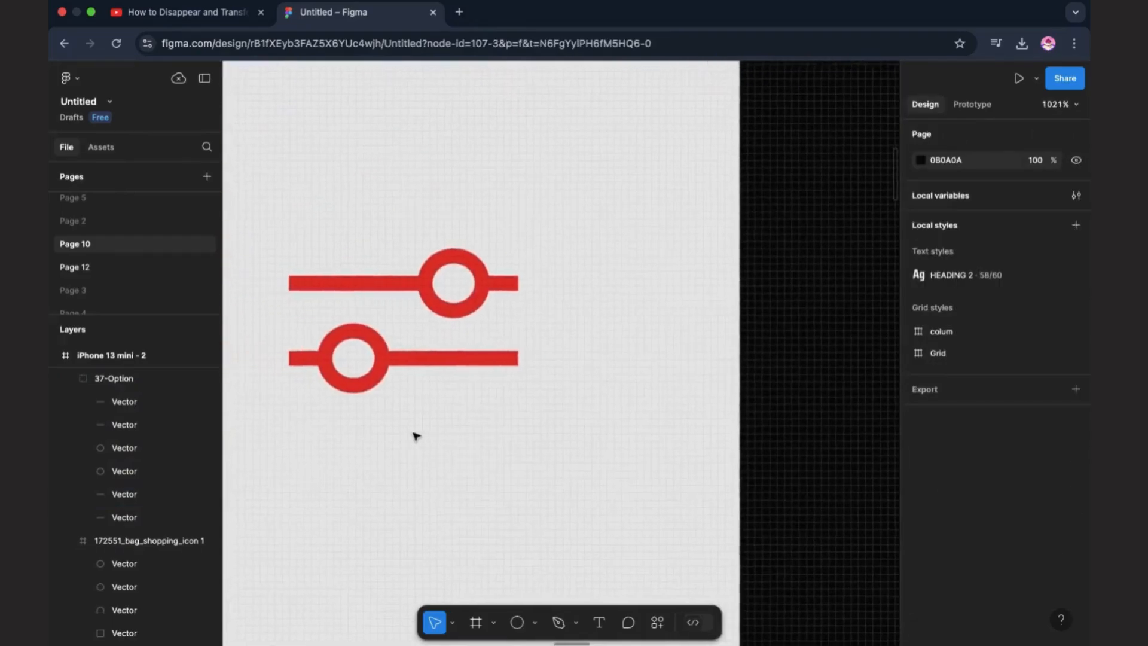
- Add a drop shadow to the red circle behind the navigation bar's bag icon and colour it red E42222
scroll(502, 413, down, 10)
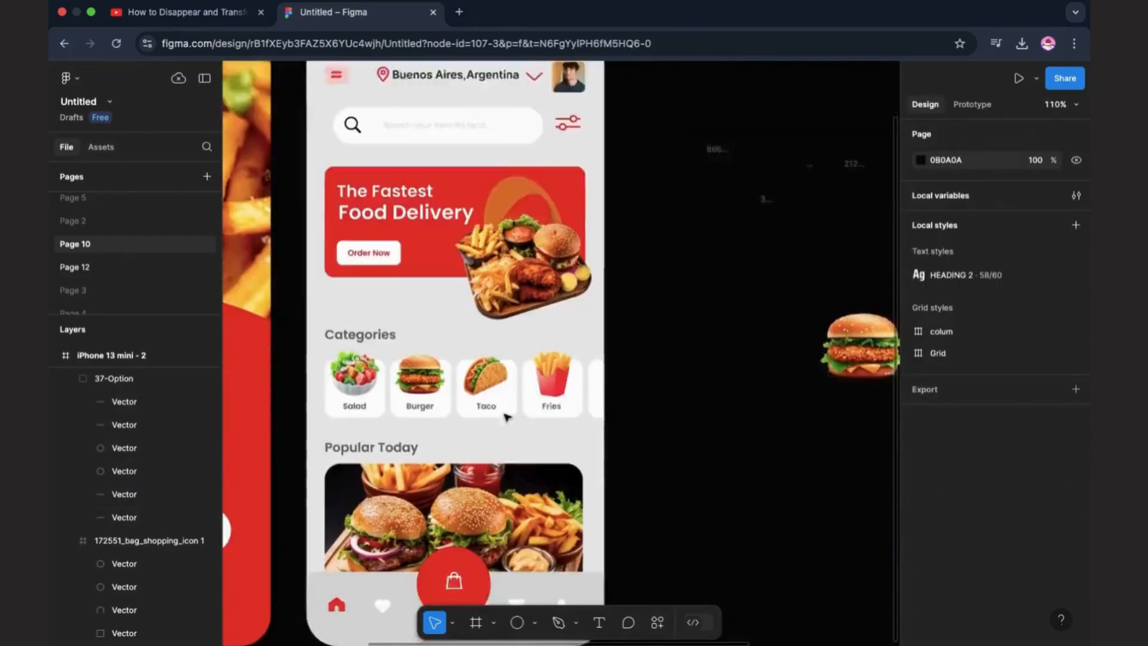
scroll(503, 417, down, 5)
click(469, 409)
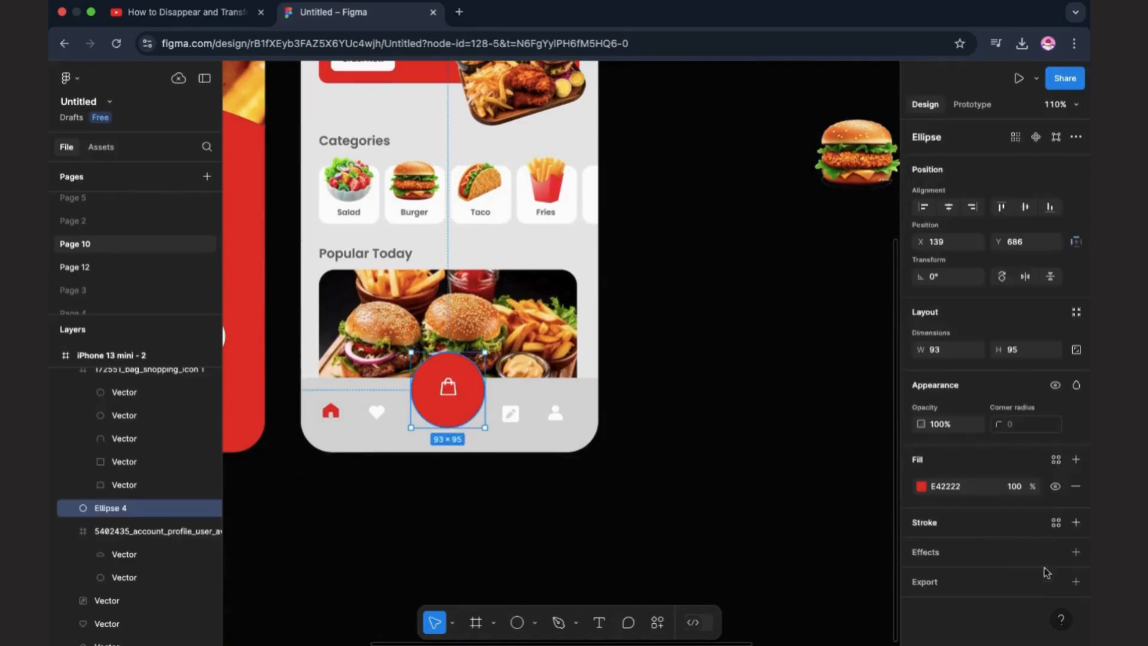
click(1075, 553)
click(922, 579)
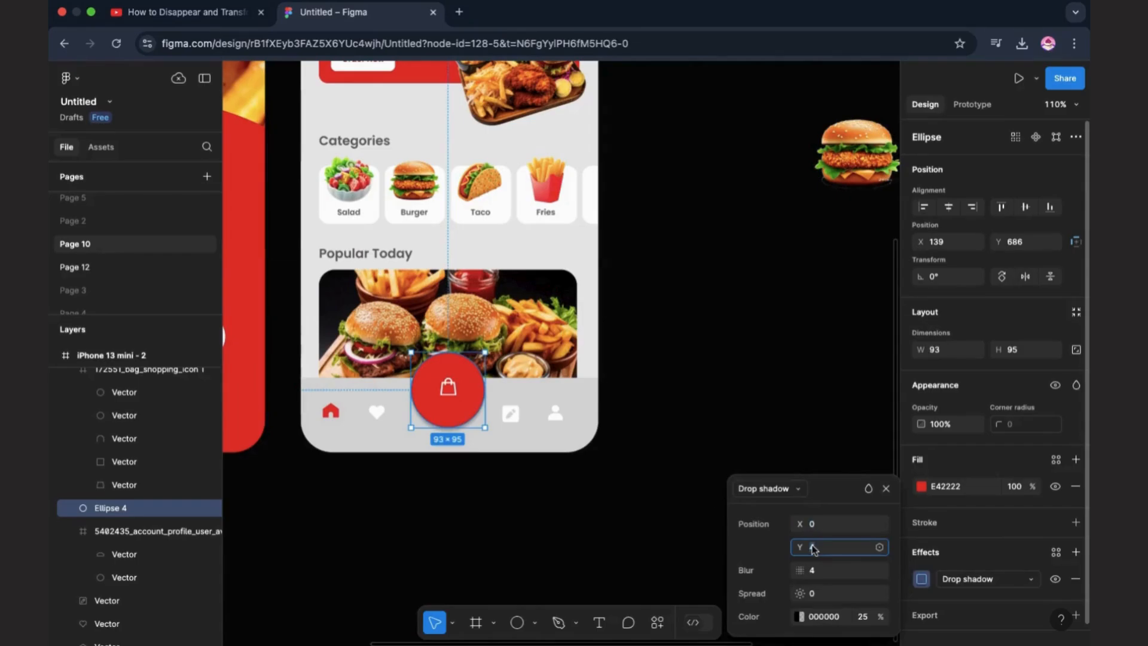
click(801, 617)
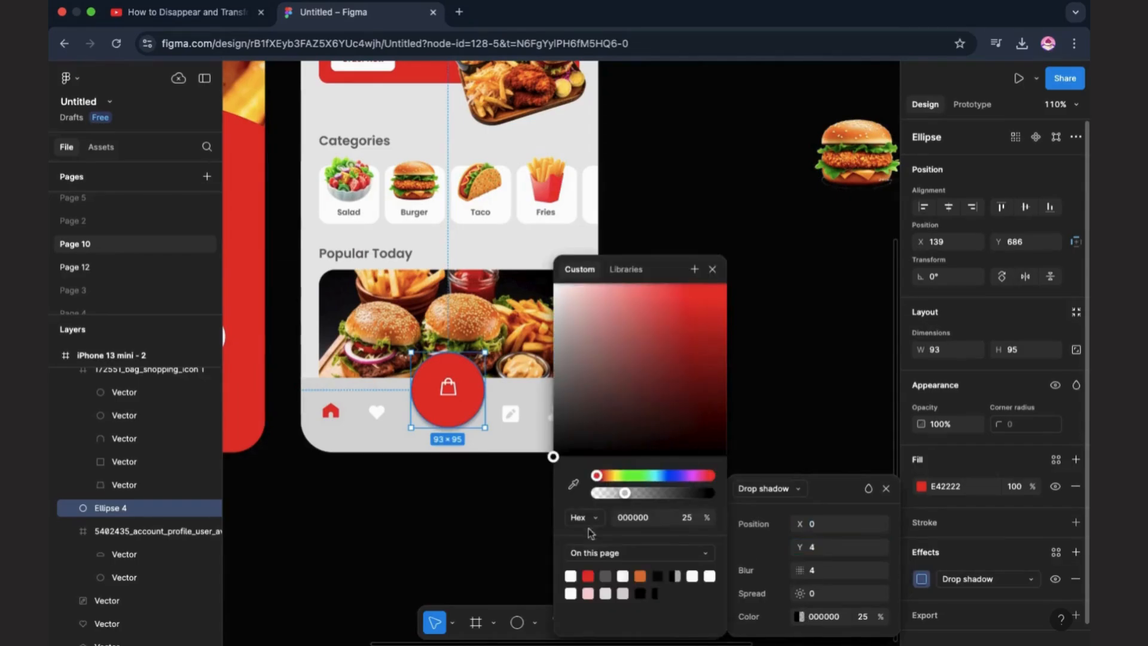
click(590, 574)
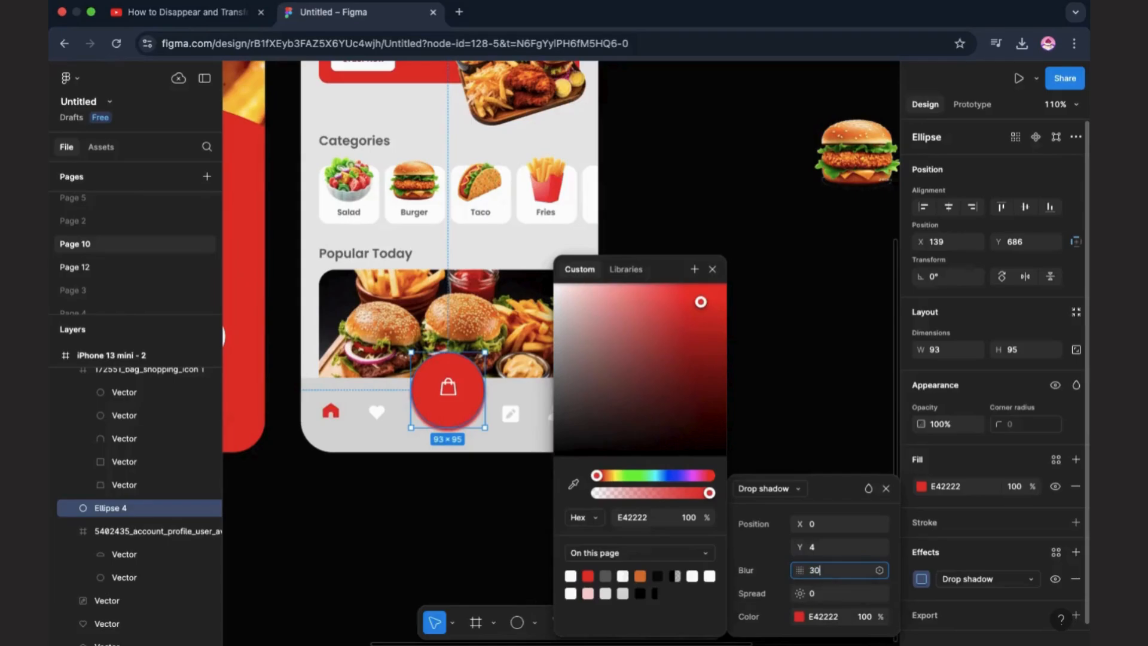
- Set the bag circle's drop shadow to a blur of 30 and a Y offset of 2, then deselect the circle
text(30)
key(Return)
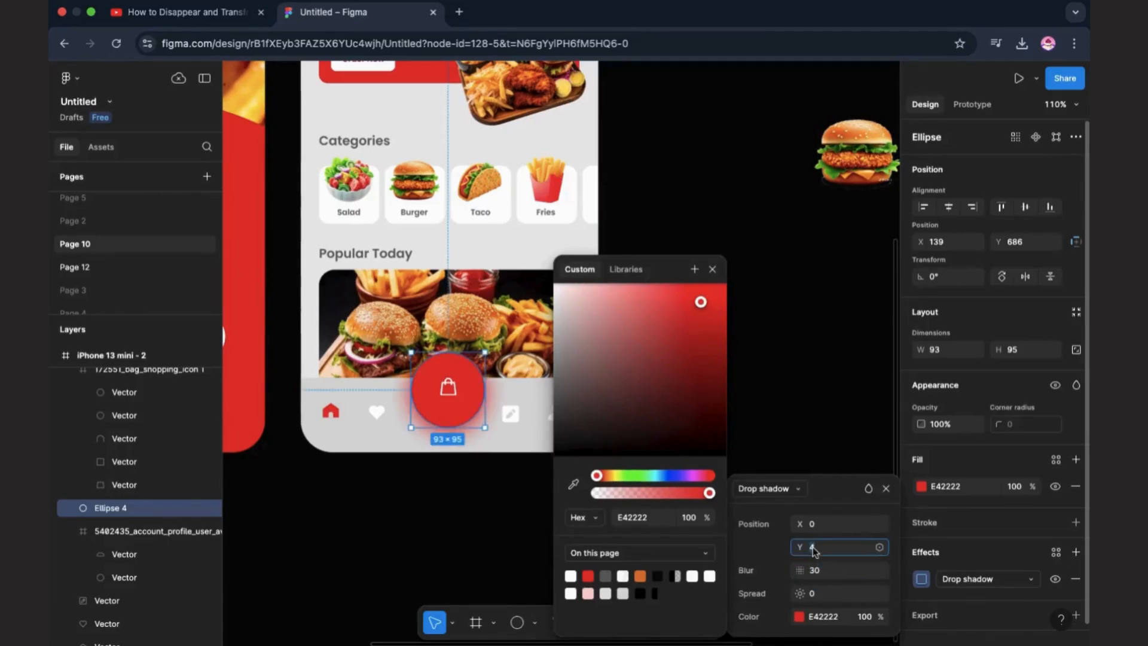
key(Return)
click(814, 548)
text(2)
key(Return)
click(887, 490)
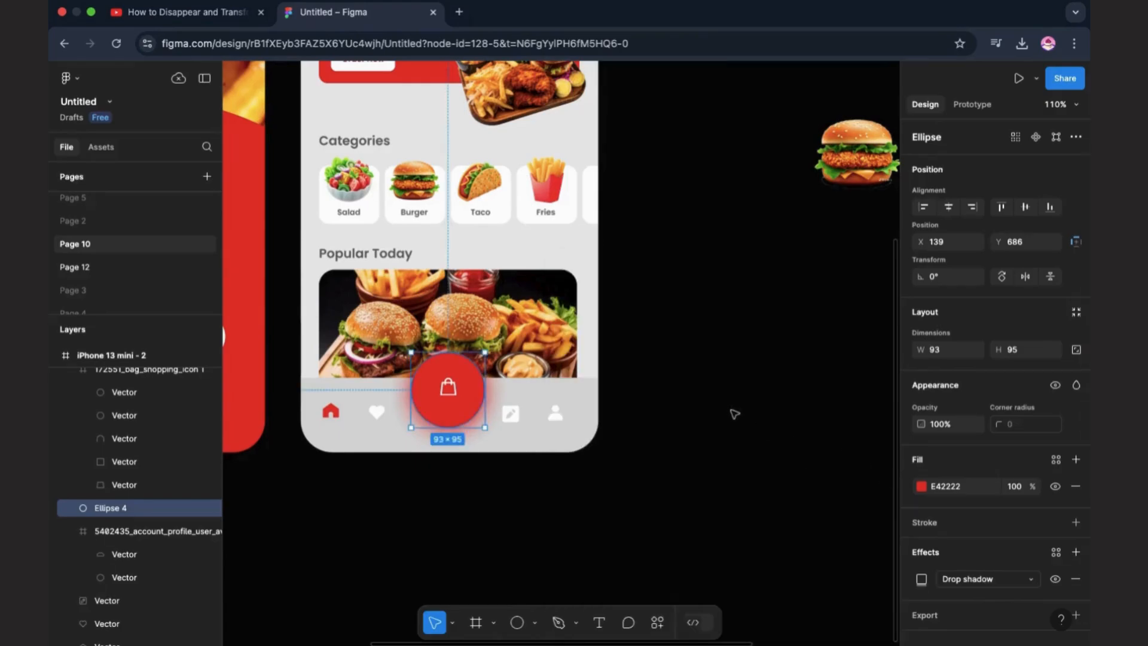
scroll(733, 411, down, 5)
scroll(733, 412, up, 3)
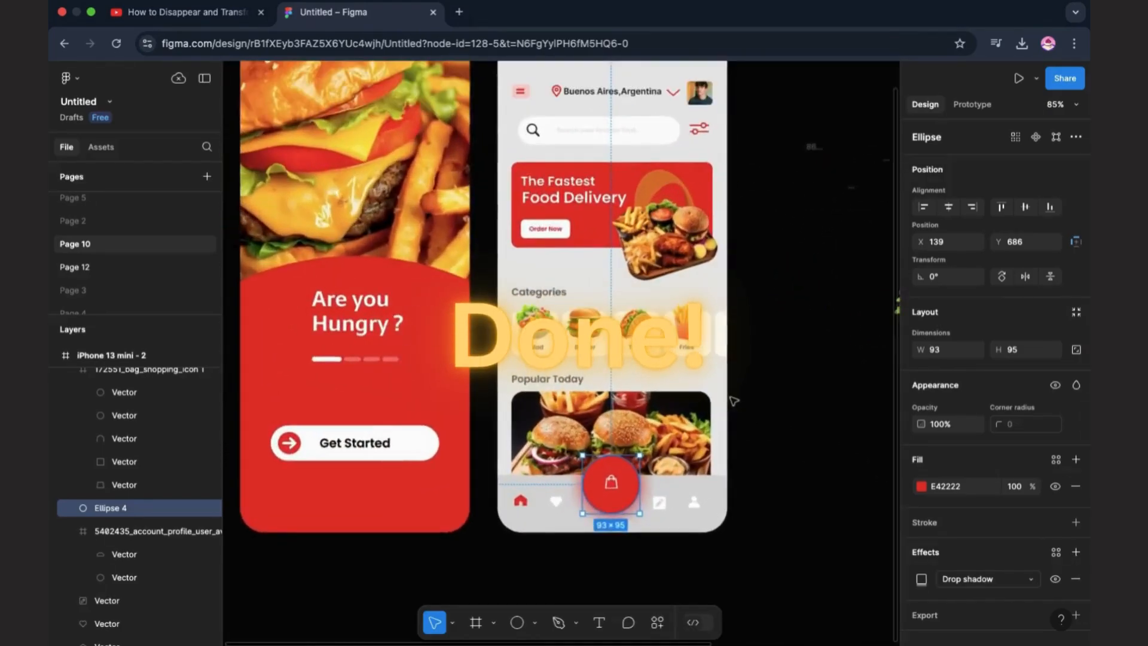
click(826, 333)
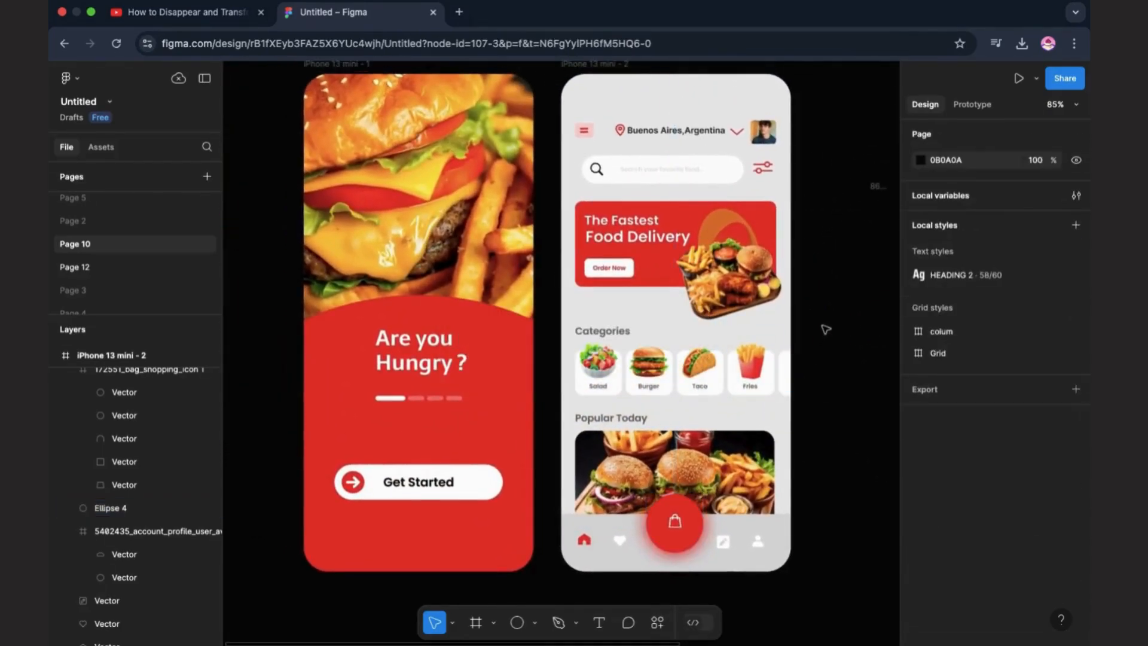